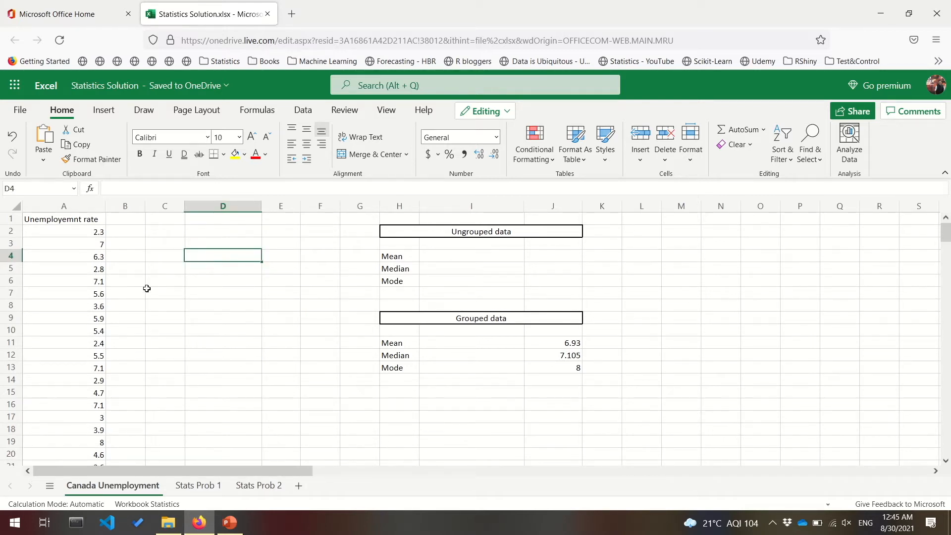
# - Check how many unemployment rate values column A holds from A2 to its last entry, and return to the sheet's beginning
pyautogui.click(90, 208)
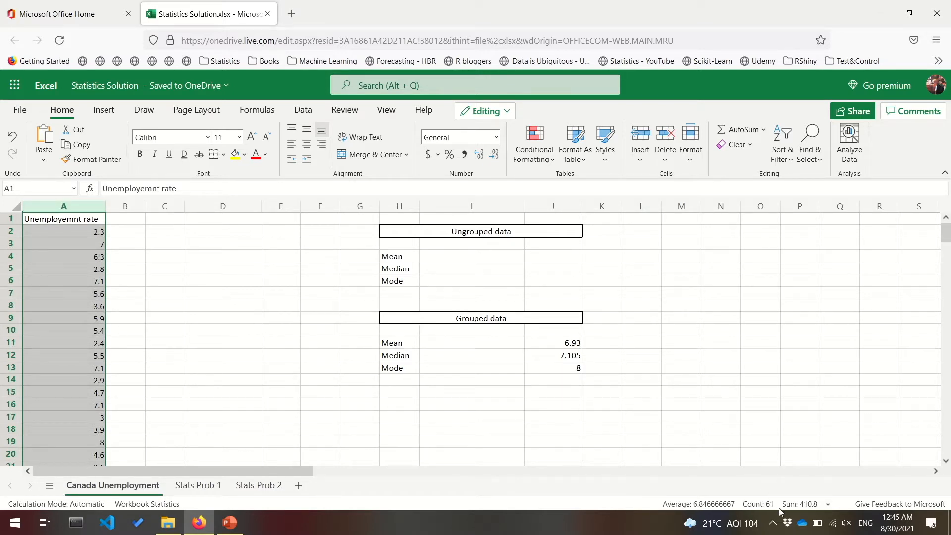
pyautogui.click(102, 233)
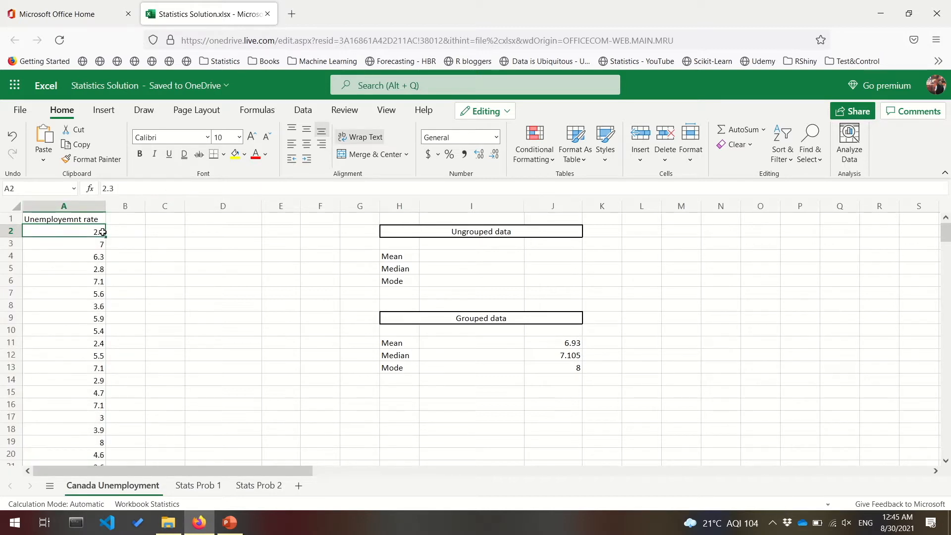
pyautogui.hotkey('ctrl', 'shift', 'Down')
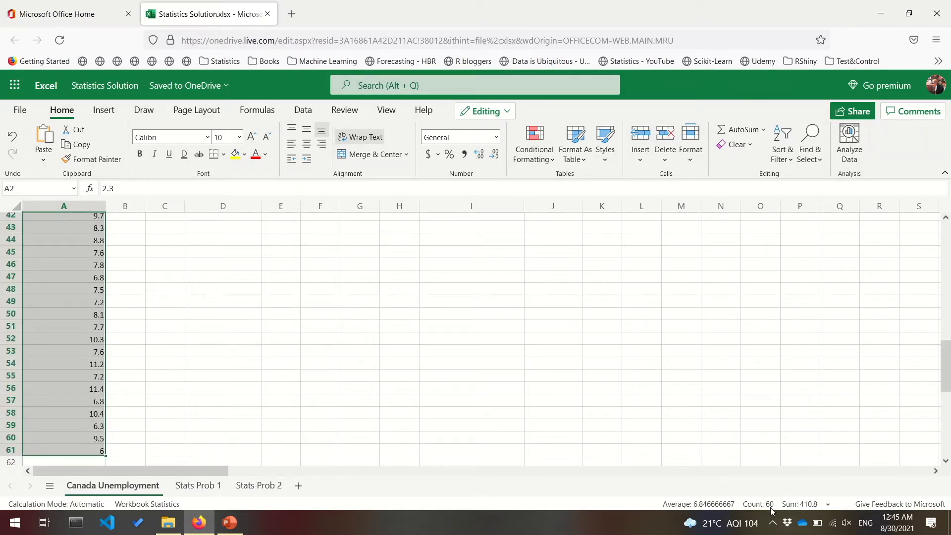
pyautogui.click(527, 385)
pyautogui.scroll(10, 526, 382)
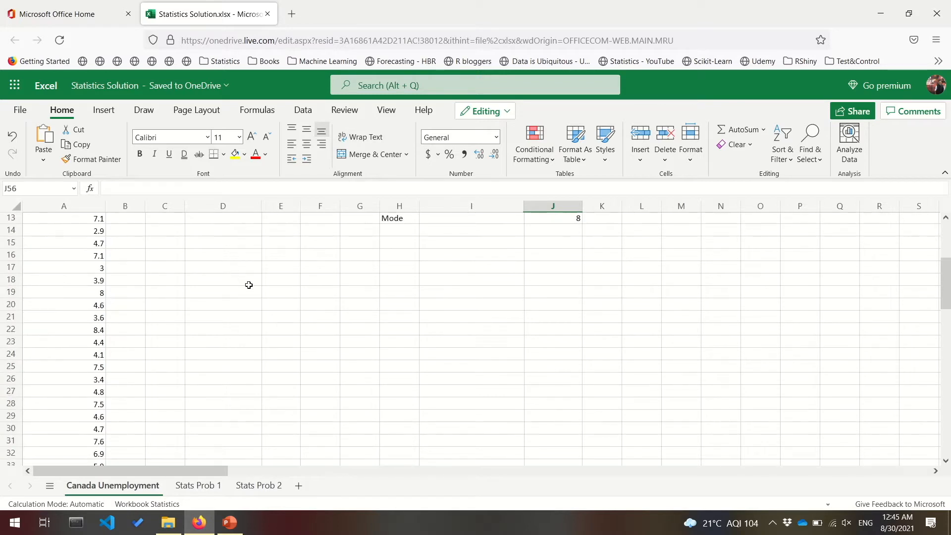
pyautogui.hotkey('ctrl', 'Up')
pyautogui.hotkey('ctrl', 'Up')
pyautogui.hotkey('ctrl', 'Up')
pyautogui.hotkey('ctrl', 'Up')
pyautogui.hotkey('ctrl', 'Up')
pyautogui.hotkey('ctrl', 'Up')
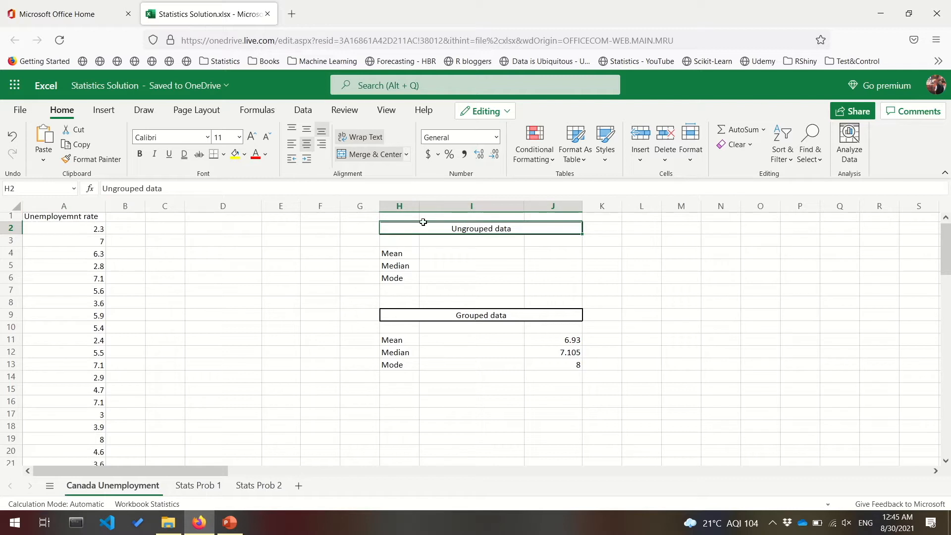
# - Review the grouped mean, median and mode results, the raw unemployment rates in column A and the ungrouped Mean, Median and Mode labels
pyautogui.click(91, 208)
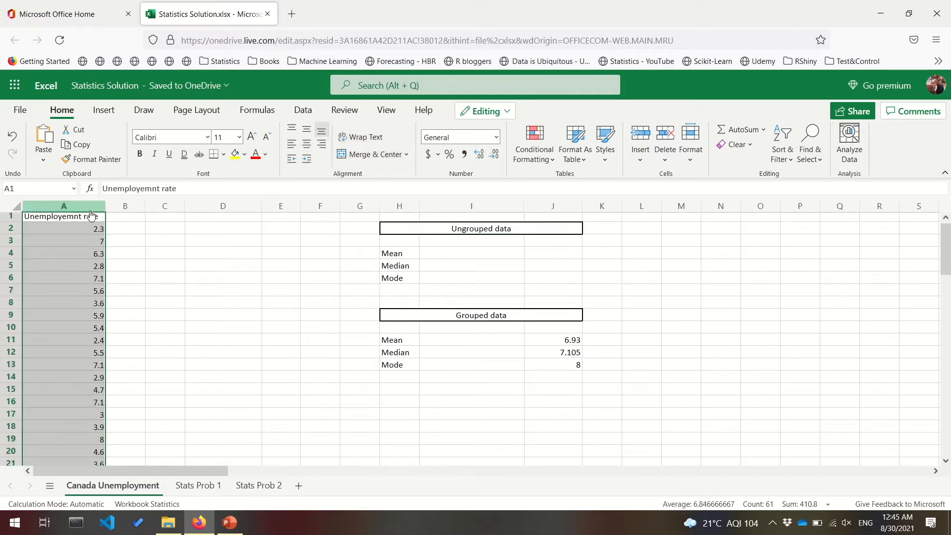
pyautogui.click(313, 300)
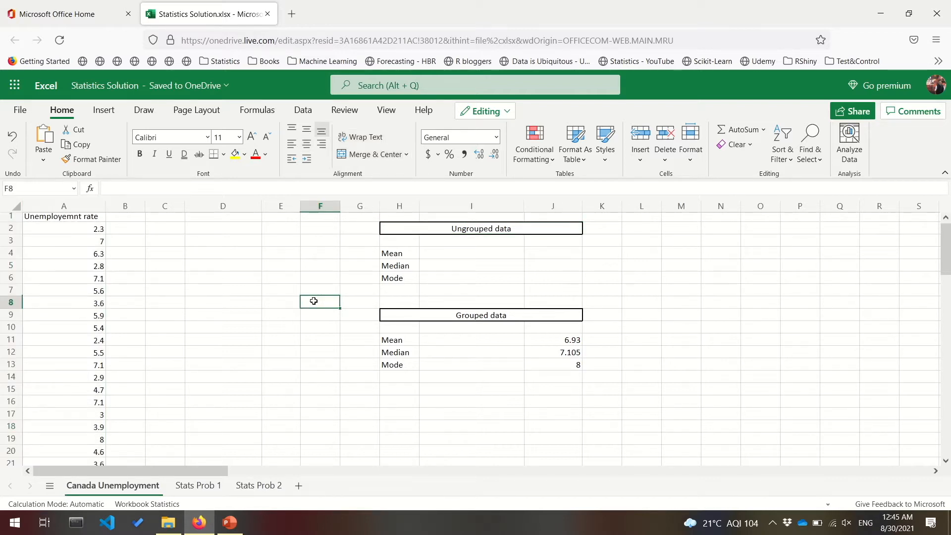
pyautogui.click(489, 316)
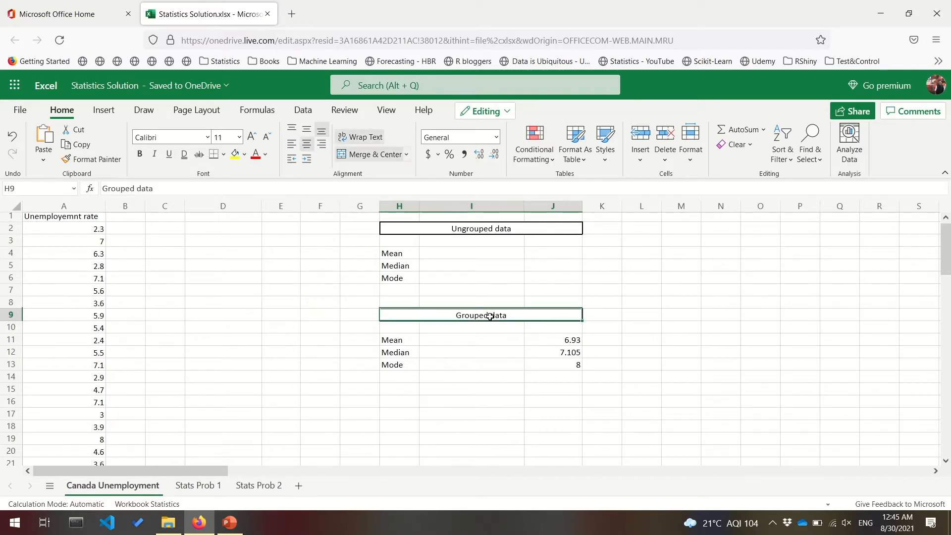
pyautogui.moveTo(393, 340); pyautogui.dragTo(580, 366)
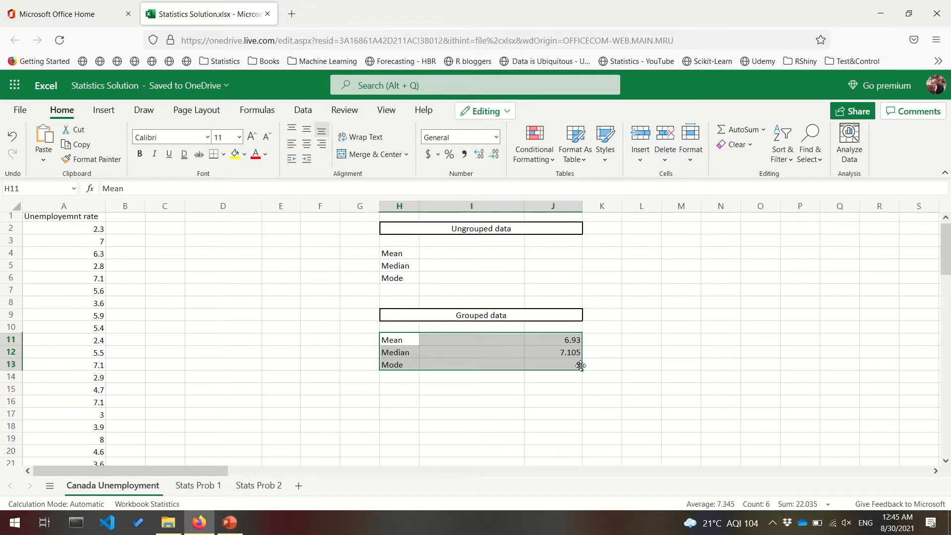
pyautogui.click(569, 346)
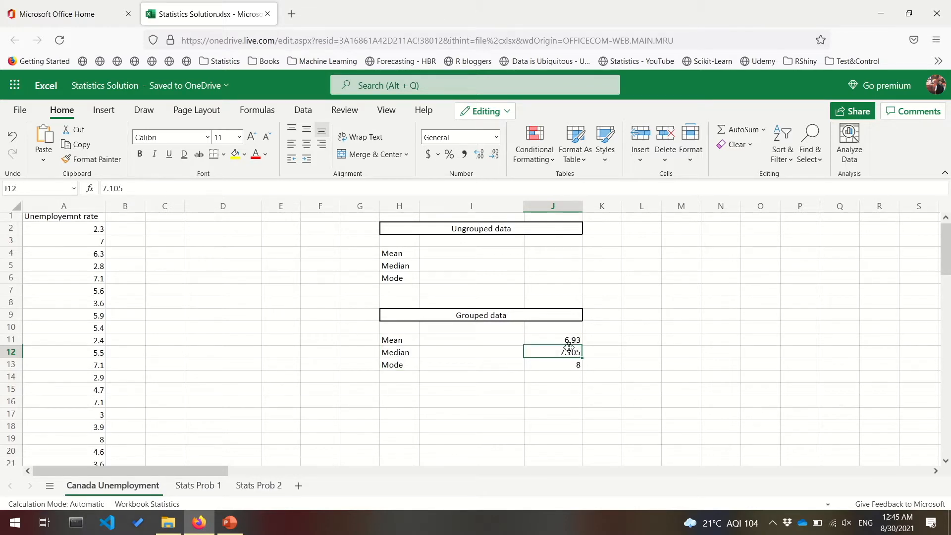
pyautogui.moveTo(564, 340); pyautogui.dragTo(566, 367)
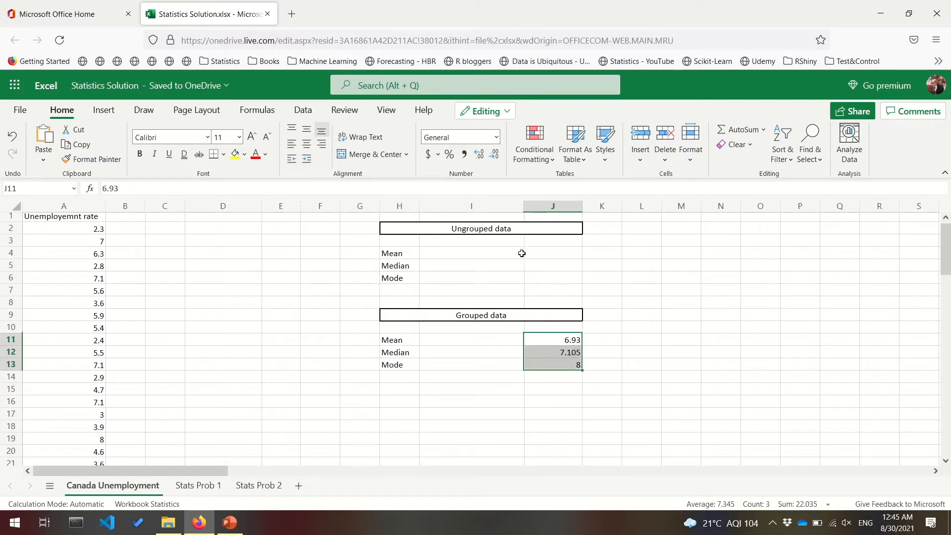
pyautogui.click(574, 348)
pyautogui.moveTo(407, 338); pyautogui.dragTo(586, 364)
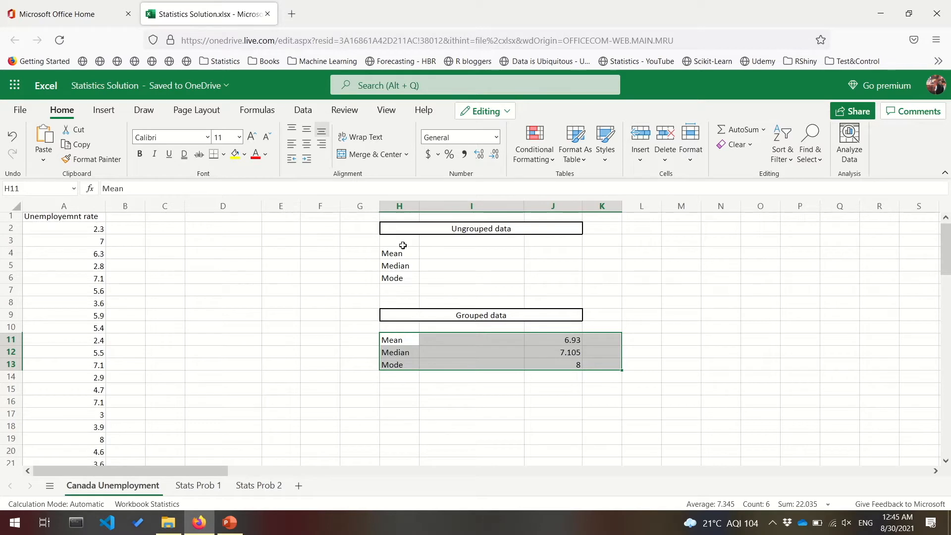
pyautogui.click(80, 206)
pyautogui.click(84, 225)
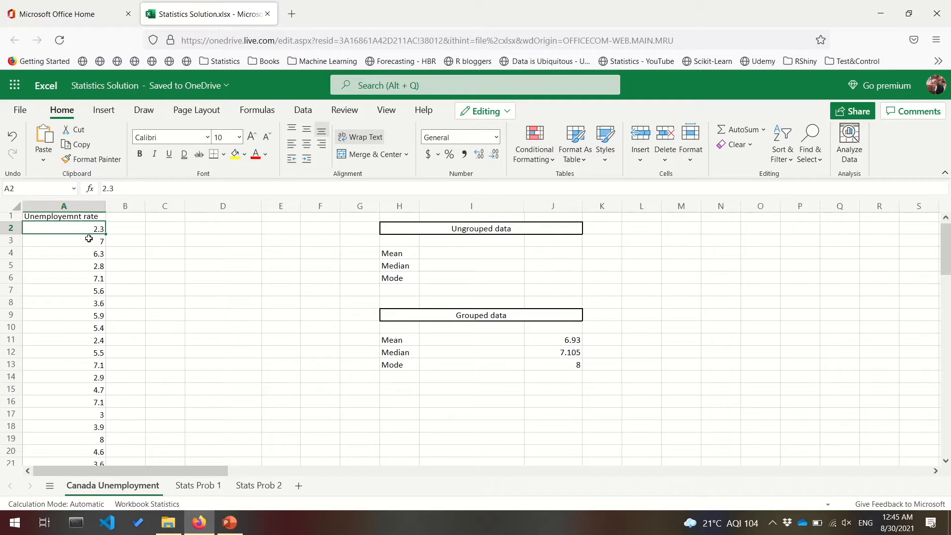
pyautogui.click(88, 239)
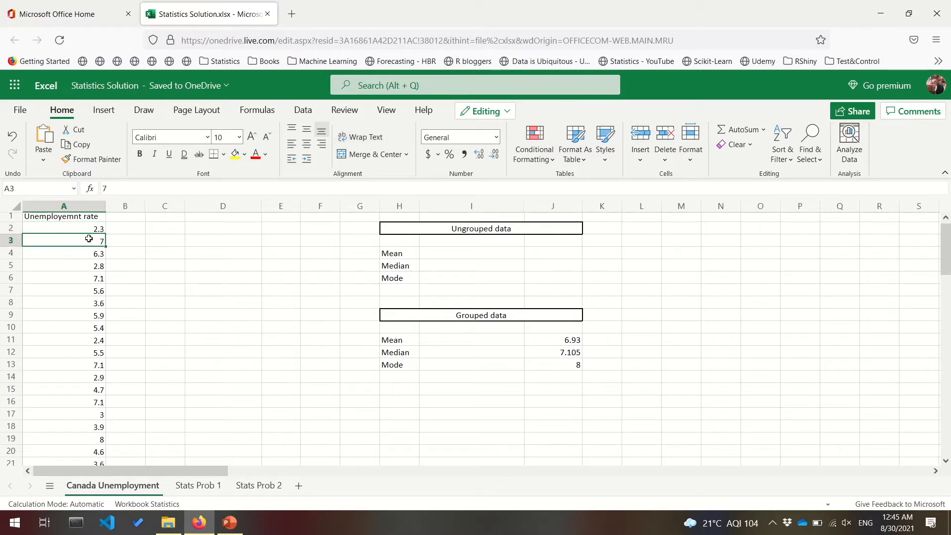
pyautogui.press('Down')
pyautogui.hotkey('ctrl', 'Home')
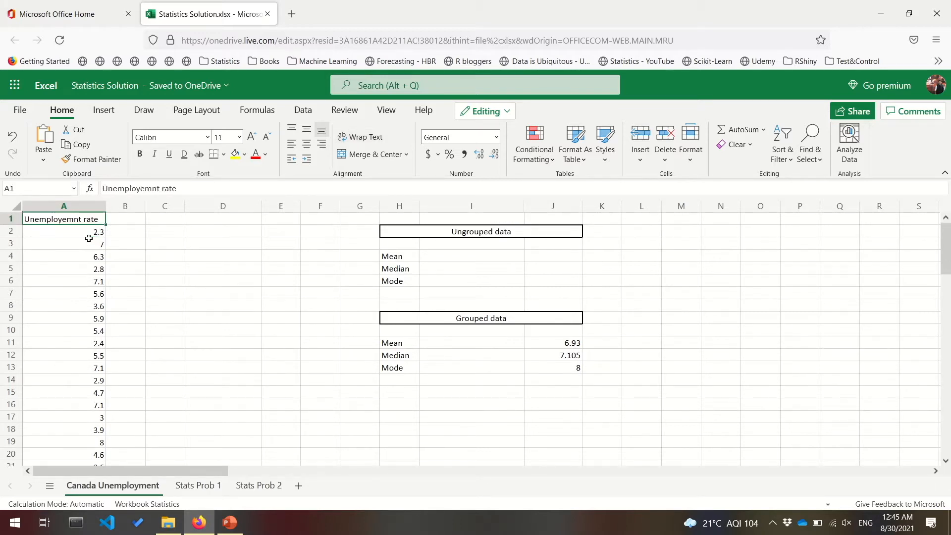
pyautogui.moveTo(400, 257); pyautogui.dragTo(406, 279)
# - Copy the unemployment rate data with its header from A1:A61 to column D, starting at D1
pyautogui.click(77, 218)
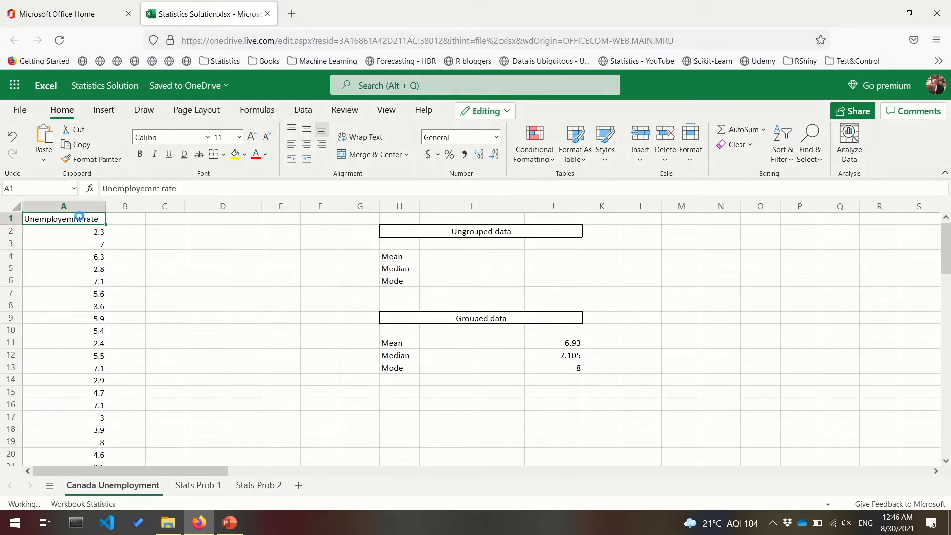
pyautogui.hotkey('ctrl', 'shift', 'Down')
pyautogui.hotkey('ctrl', 'c')
pyautogui.hotkey('ctrl', 'Home')
pyautogui.press('Right')
pyautogui.press('Right')
pyautogui.press('Right')
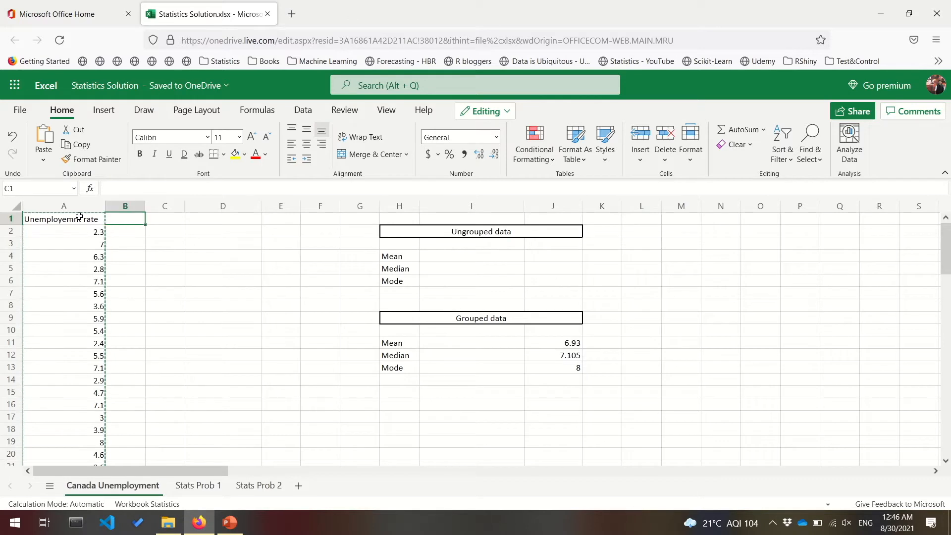
pyautogui.hotkey('ctrl', 'v')
# - Sort the copied unemployment rates in column D in ascending order
pyautogui.click(228, 231)
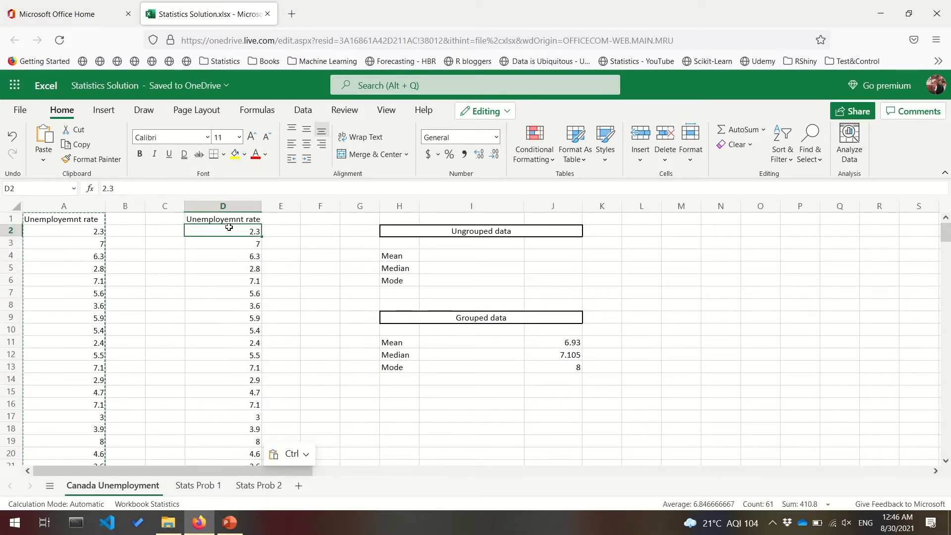
pyautogui.click(228, 221)
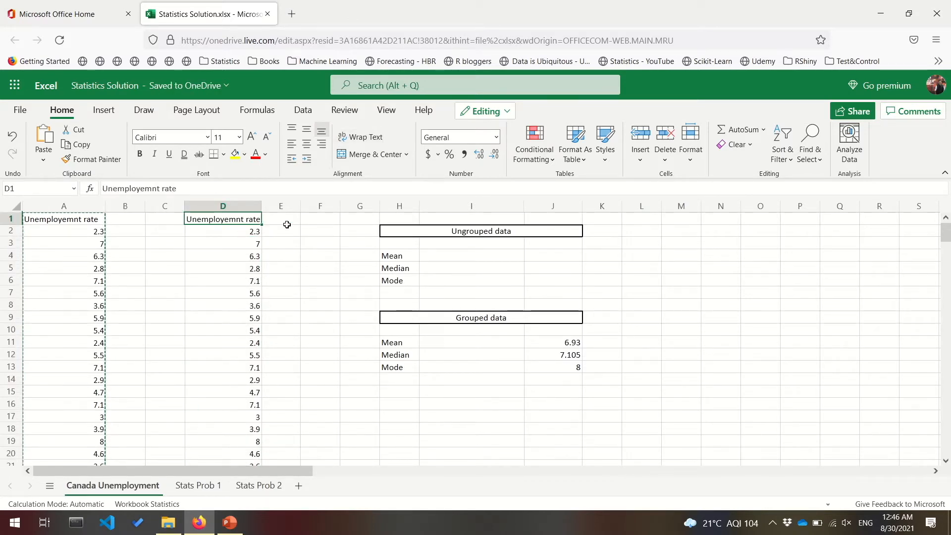
pyautogui.click(807, 153)
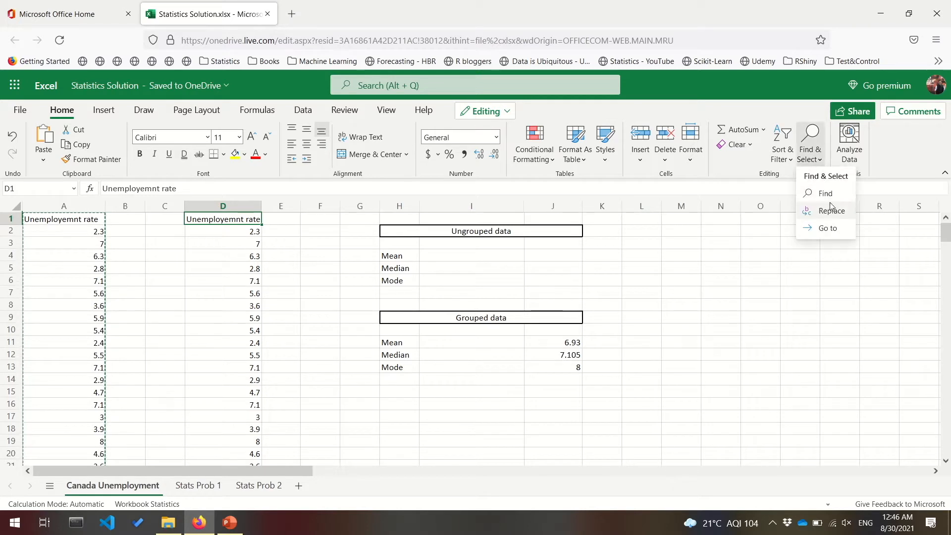
pyautogui.click(785, 160)
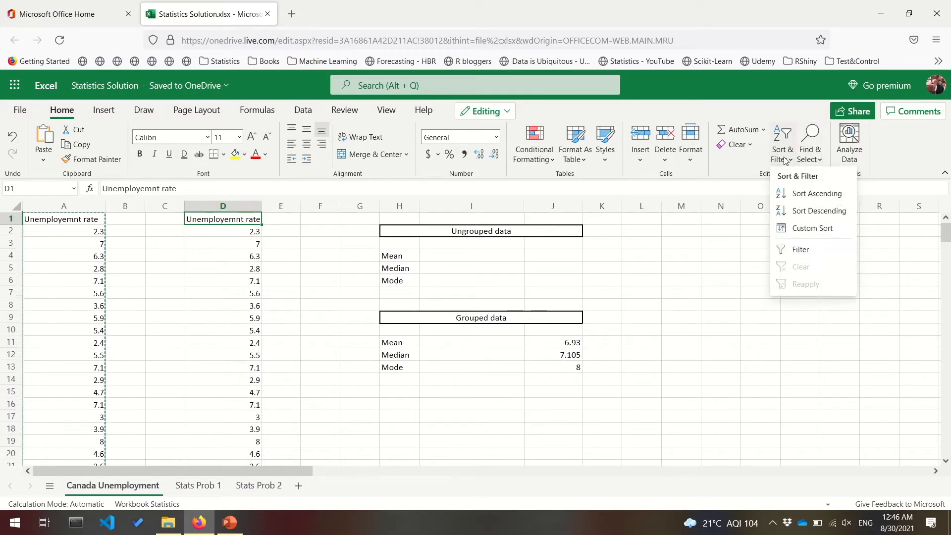
pyautogui.click(809, 197)
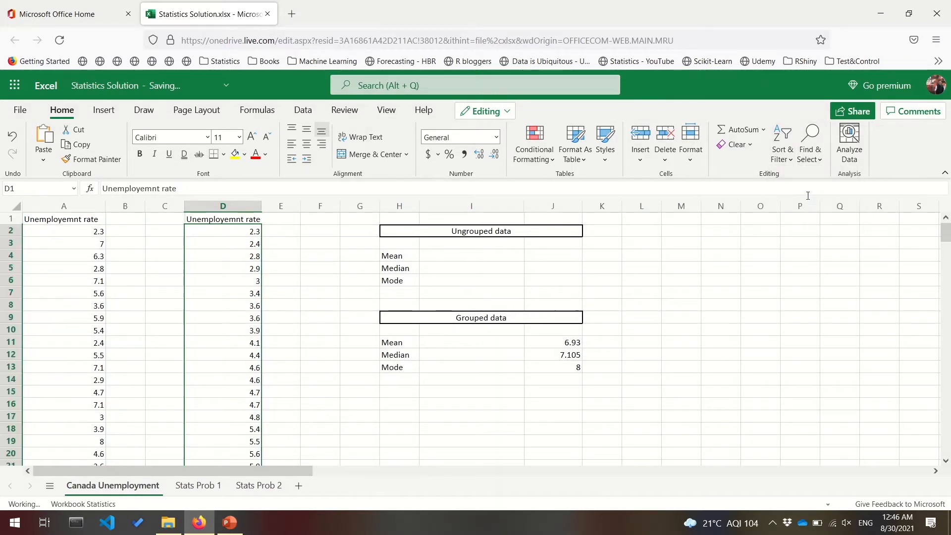
# - Inspect the sorted rates in column D from the smallest value to the last row and back
pyautogui.click(247, 256)
pyautogui.click(247, 232)
pyautogui.moveTo(247, 232); pyautogui.dragTo(248, 355)
pyautogui.click(243, 338)
pyautogui.hotkey('ctrl', 'Down')
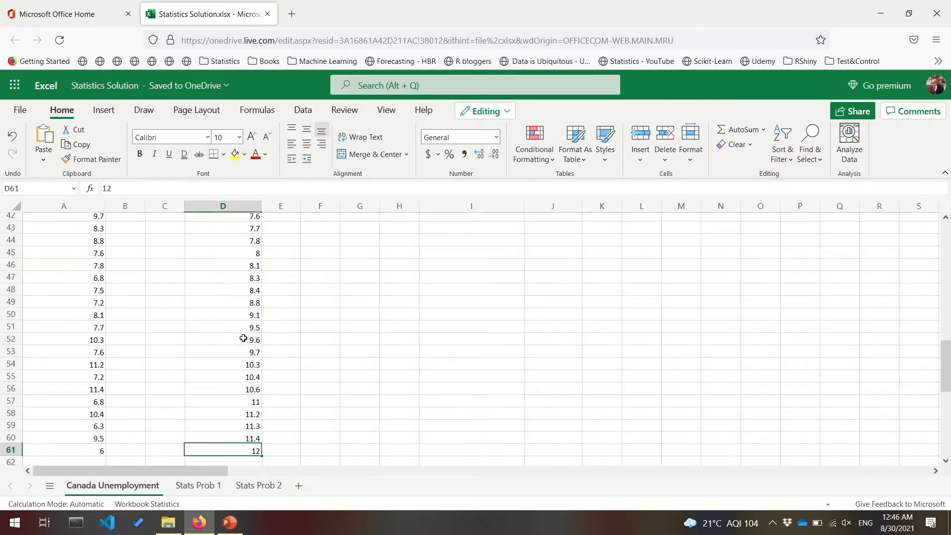
pyautogui.hotkey('ctrl', 'Up')
pyautogui.press('Down')
pyautogui.hotkey('ctrl', 'Down')
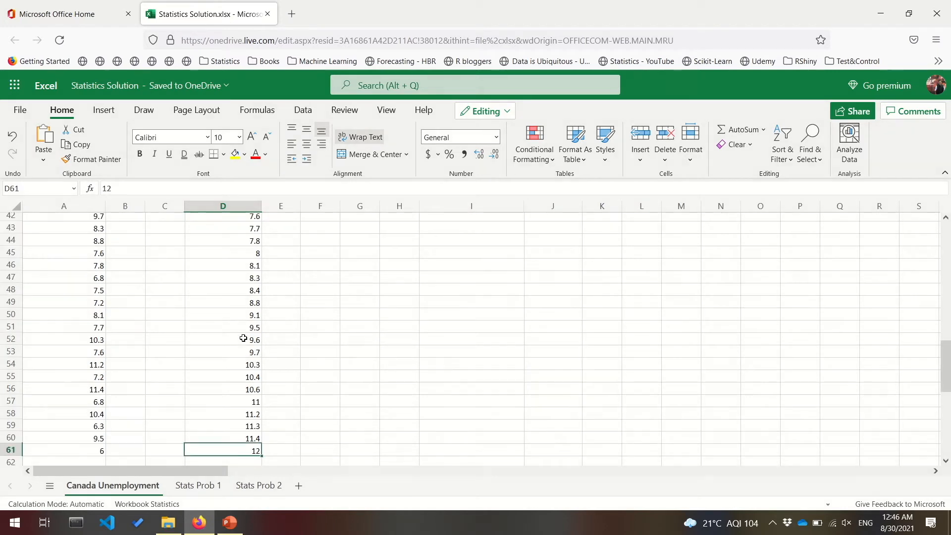
pyautogui.hotkey('ctrl', 'Up')
# - Enter the formula note "sum(x) / N" in I4 beside the ungrouped Mean label
pyautogui.click(494, 253)
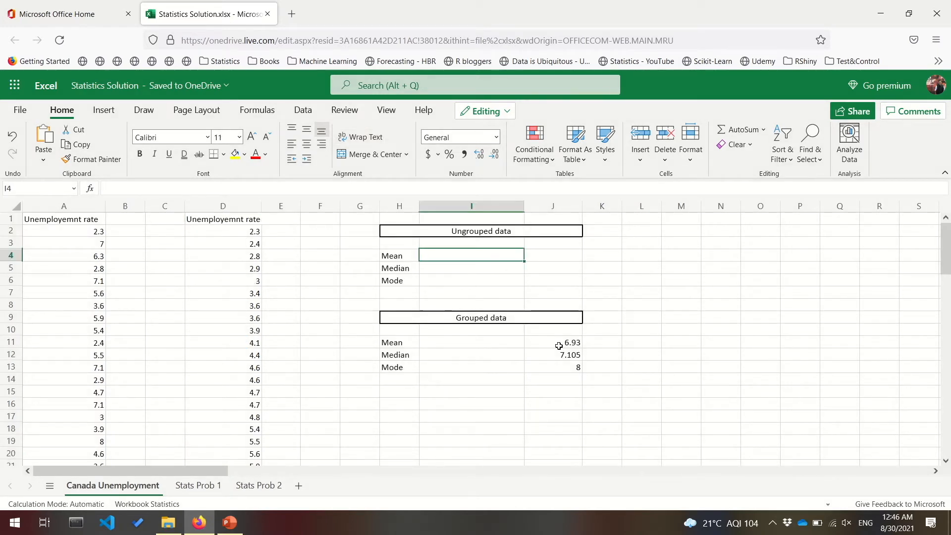
pyautogui.write('su')
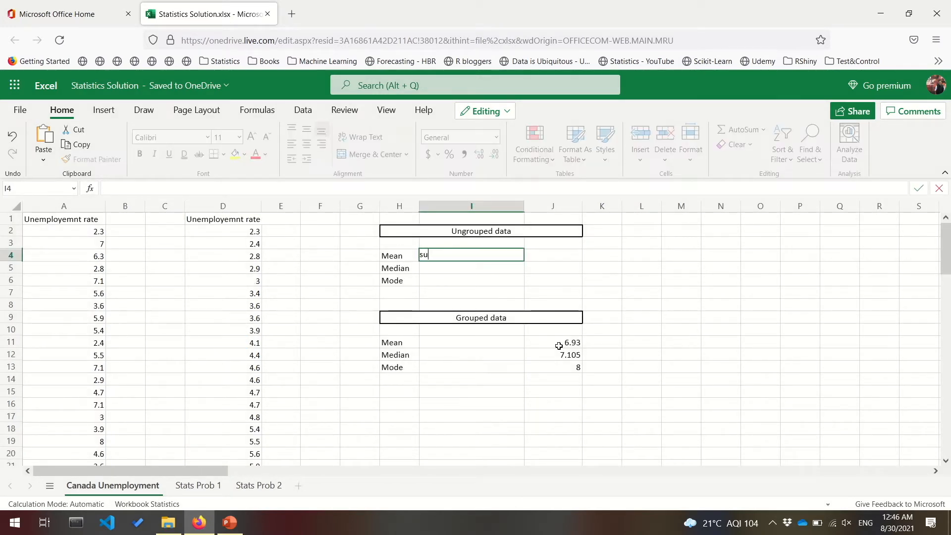
pyautogui.write('m(x) / N')
pyautogui.press('Tab')
# - Calculate the ungrouped mean in J4 with =SUM(D2:D61)/60
pyautogui.write('=sum')
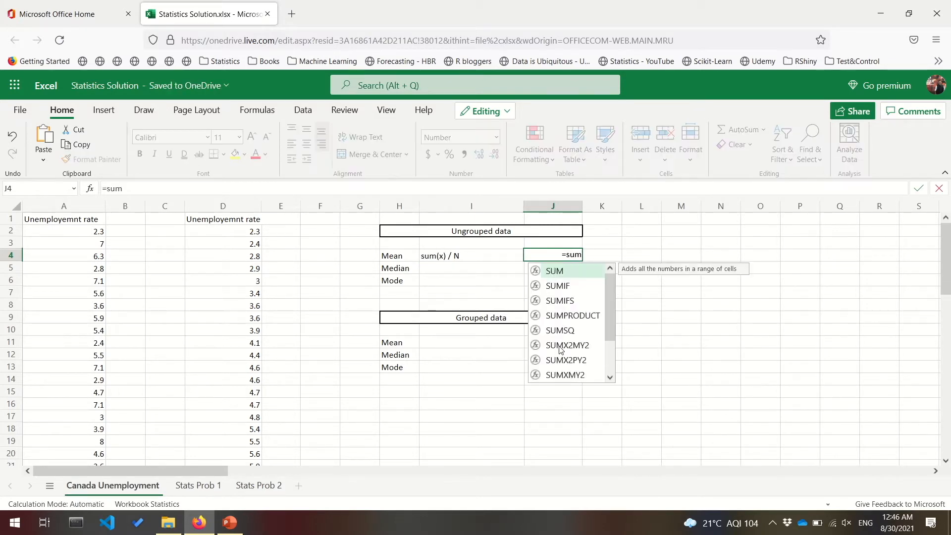
pyautogui.press('Tab')
pyautogui.click(244, 233)
pyautogui.hotkey('ctrl', 'shift', 'Down')
pyautogui.write(')/60')
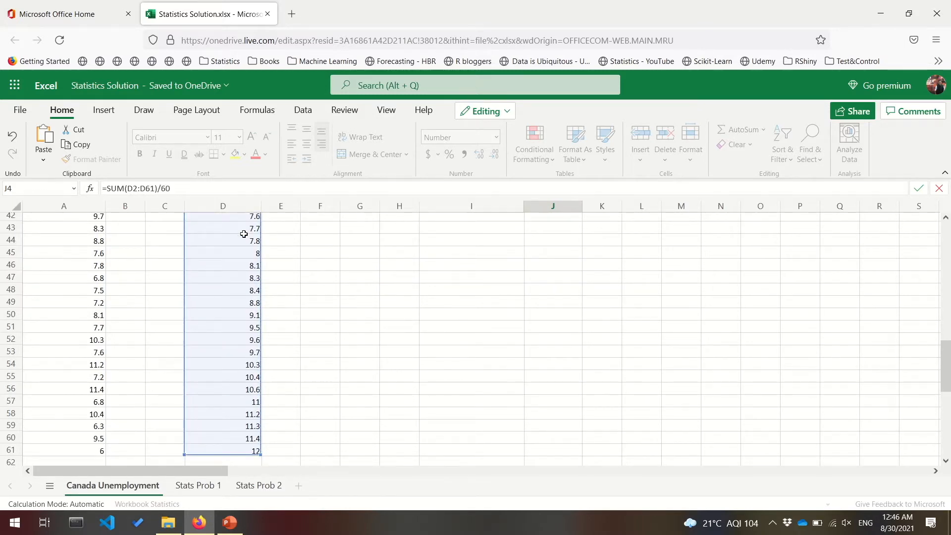
pyautogui.press('Return')
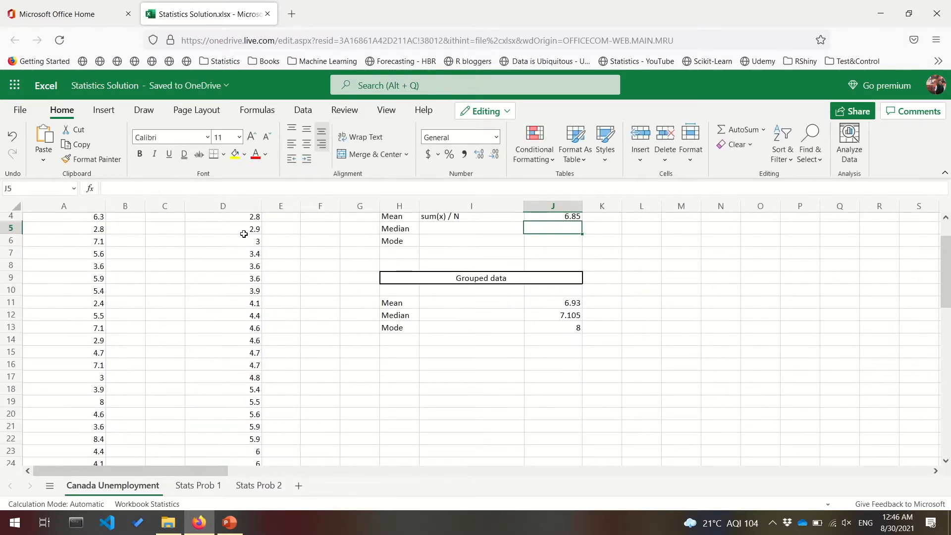
pyautogui.click(565, 249)
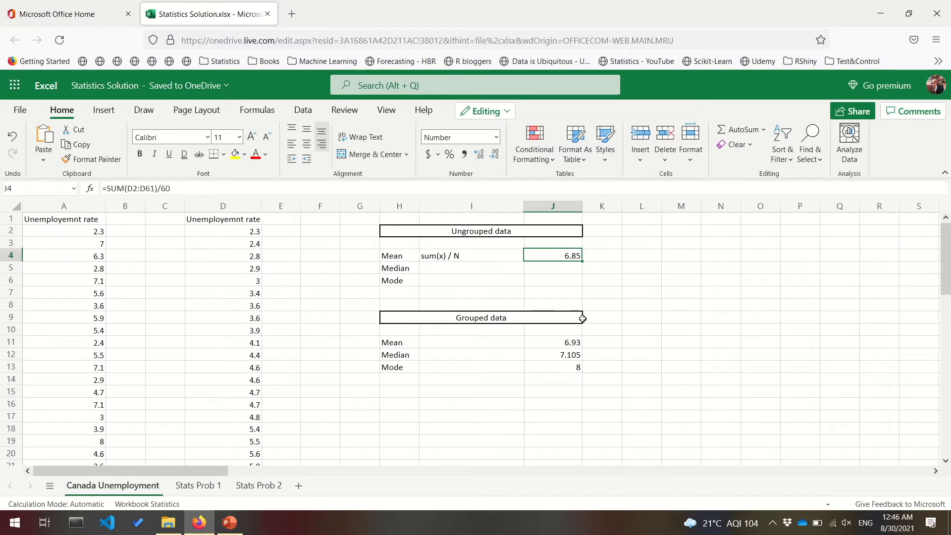
# - Enter "middle point" in I5 beside the ungrouped Median label and "N = 60" in M5
pyautogui.click(446, 268)
pyautogui.write('middle point')
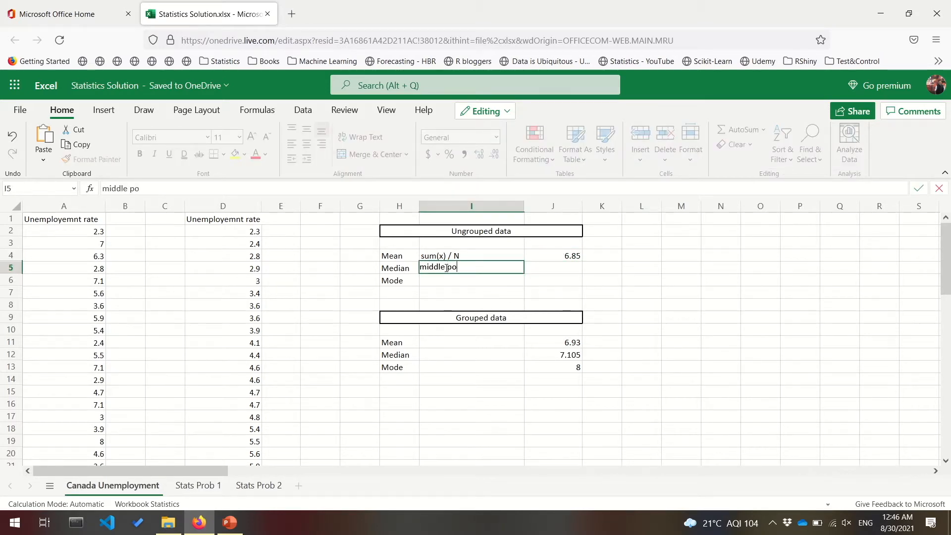
pyautogui.click(658, 270)
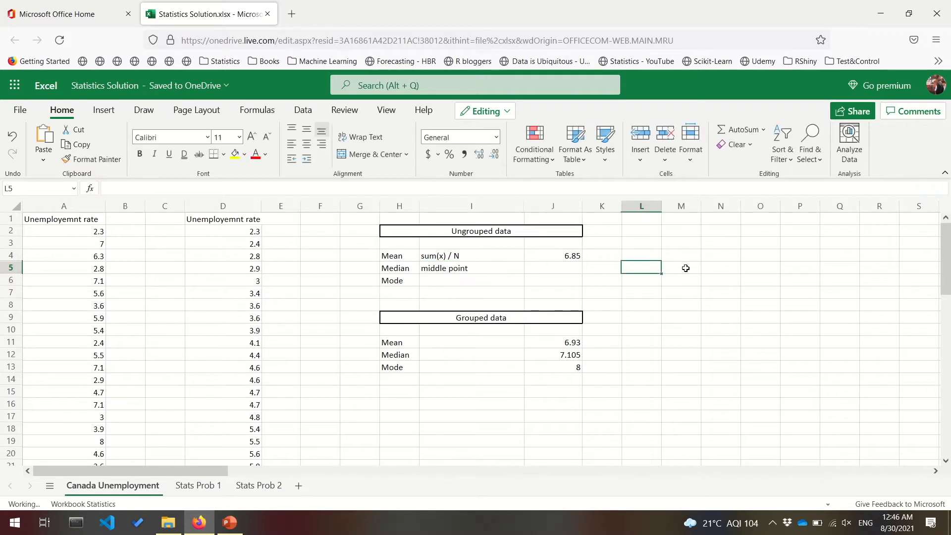
pyautogui.click(685, 268)
pyautogui.write('N = 60')
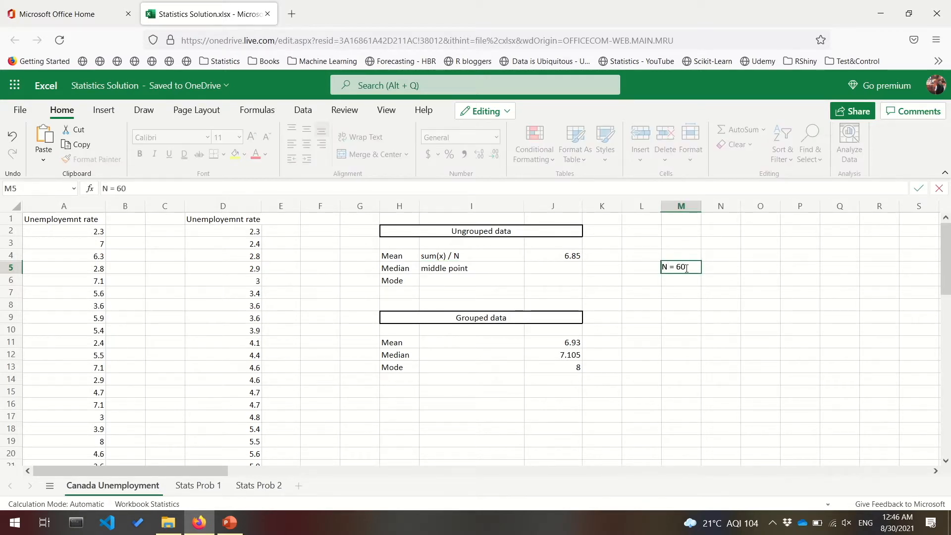
pyautogui.press('Tab')
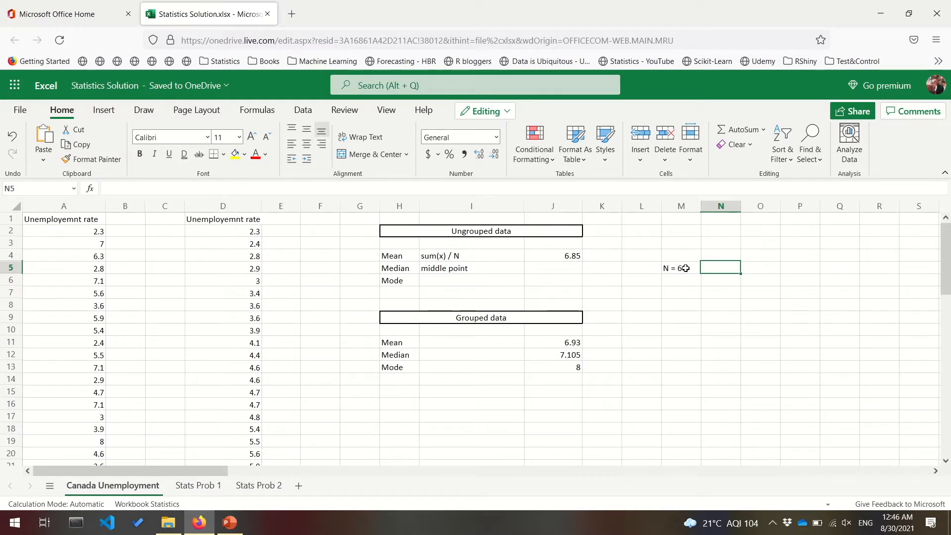
# - Enter the note "avg(30,31)" as plain text in N5 beside the N = 60 note
pyautogui.write('=avg')
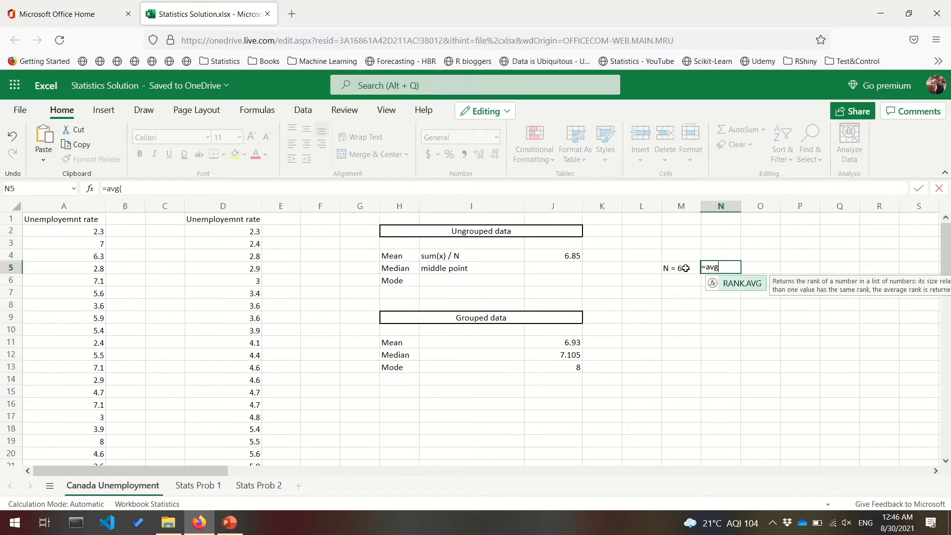
pyautogui.press('BackSpace')
pyautogui.press('BackSpace')
pyautogui.press('BackSpace')
pyautogui.write('avg(')
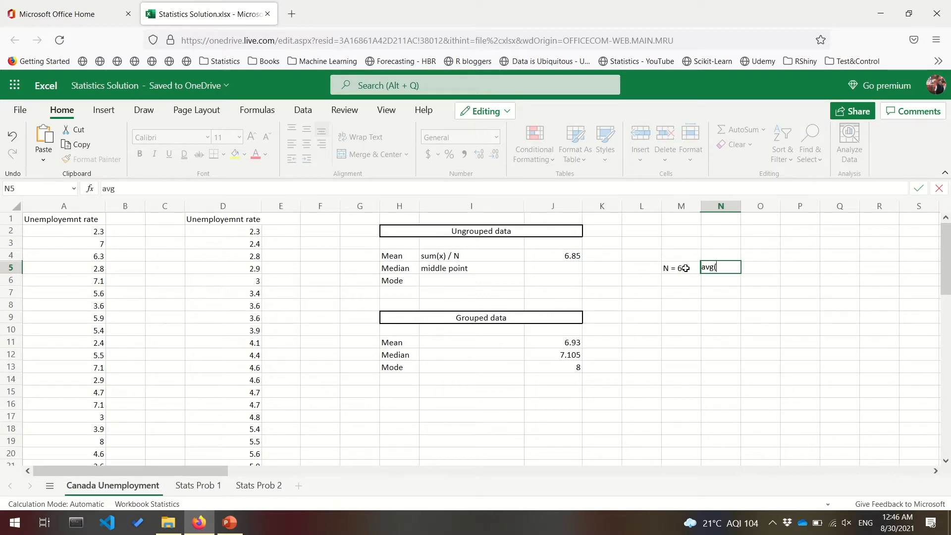
pyautogui.write('30,31)')
pyautogui.press('Return')
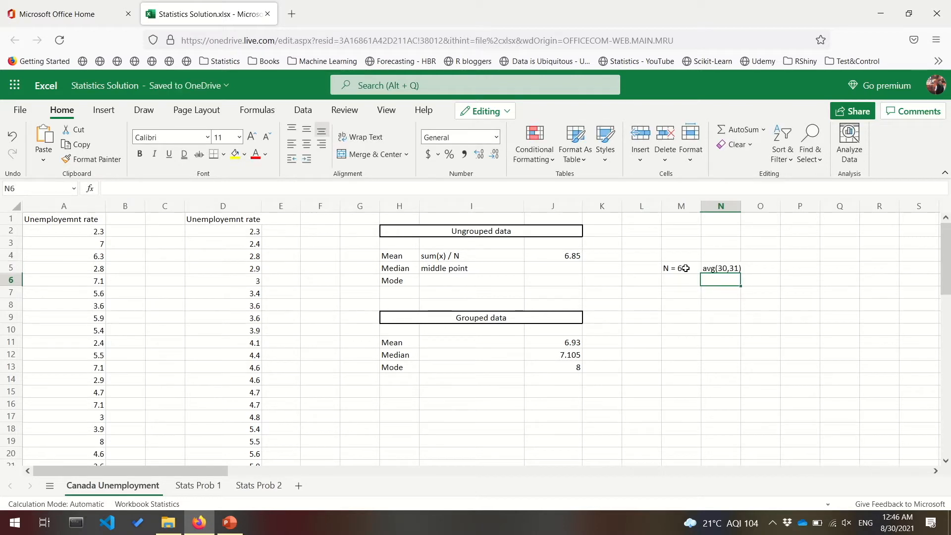
# - Calculate the ungrouped median in J5 with =AVERAGE(D31:D32), checking the chosen middle cells against the full sorted list
pyautogui.click(563, 270)
pyautogui.write('=avg')
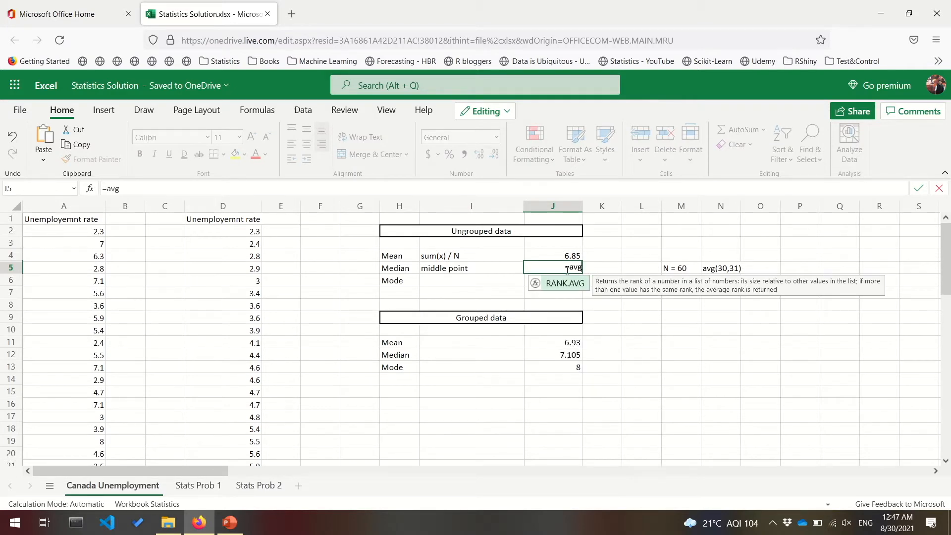
pyautogui.press('BackSpace')
pyautogui.write('er')
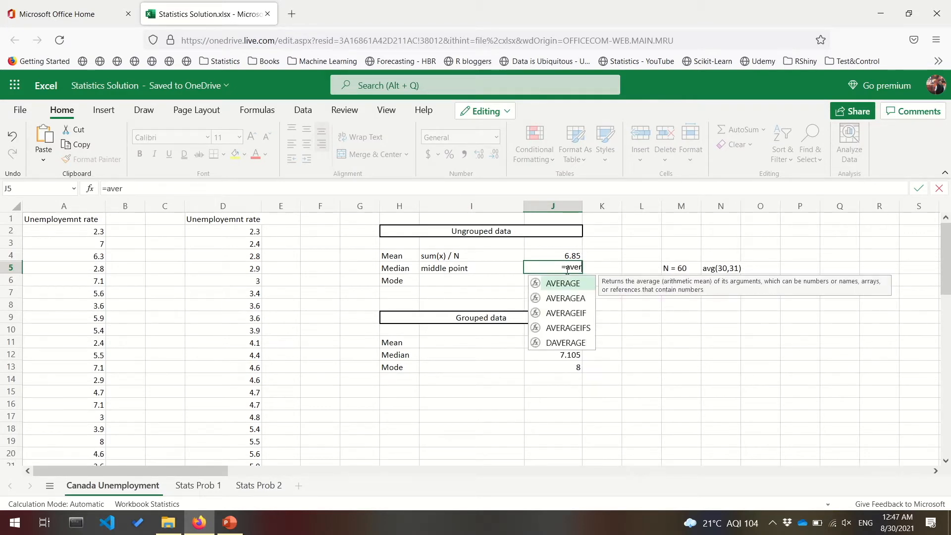
pyautogui.press('Tab')
pyautogui.scroll(-5, 189, 416)
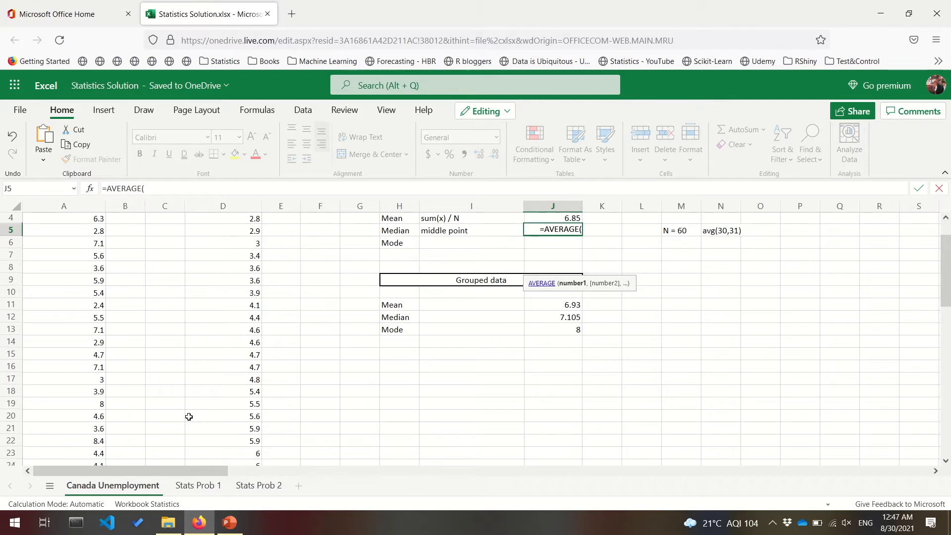
pyautogui.scroll(-1, 240, 420)
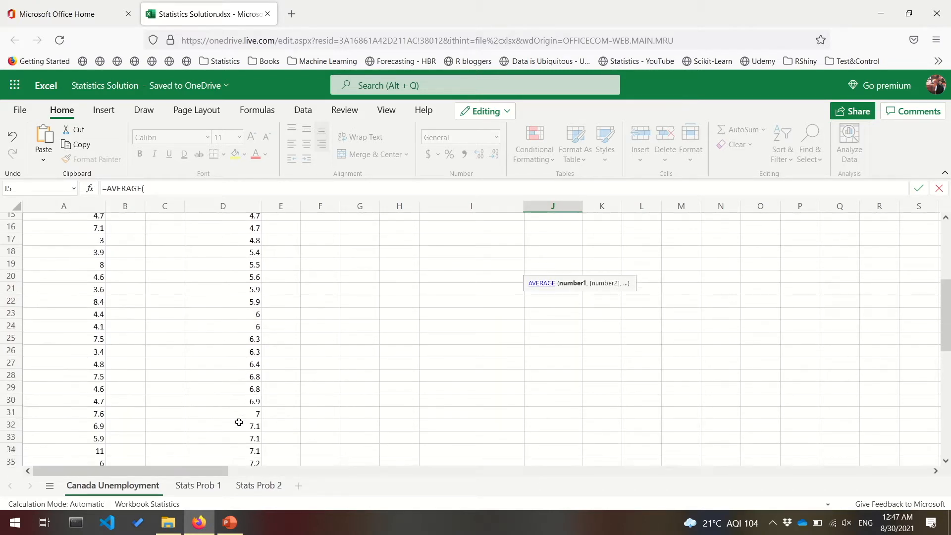
pyautogui.click(242, 414)
pyautogui.hotkey('shift', 'Down')
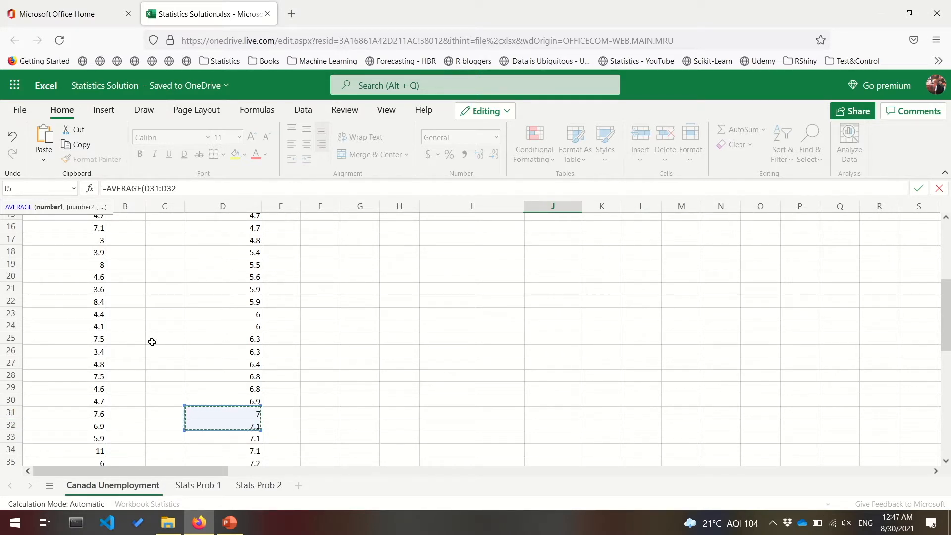
pyautogui.scroll(5, 225, 283)
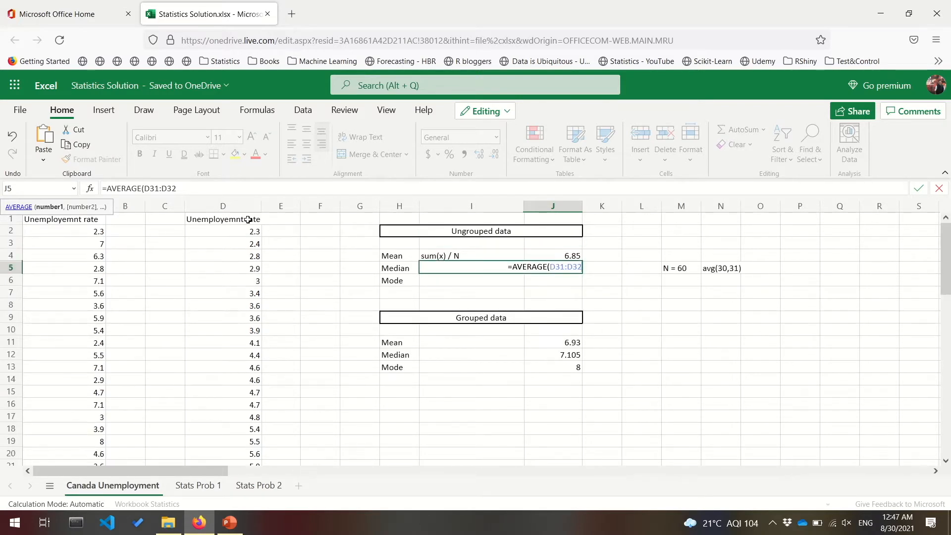
pyautogui.scroll(-5, 254, 367)
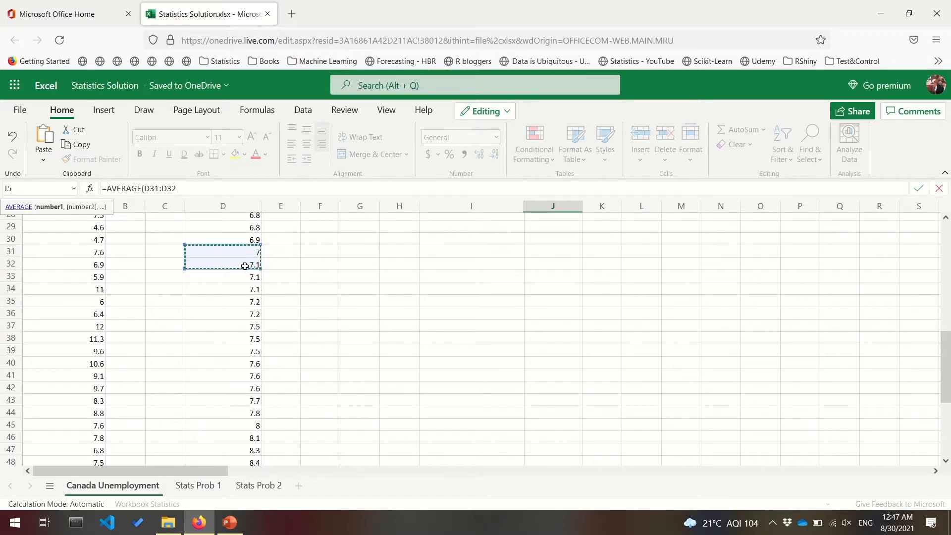
pyautogui.scroll(-4, 244, 266)
pyautogui.scroll(-7, 245, 266)
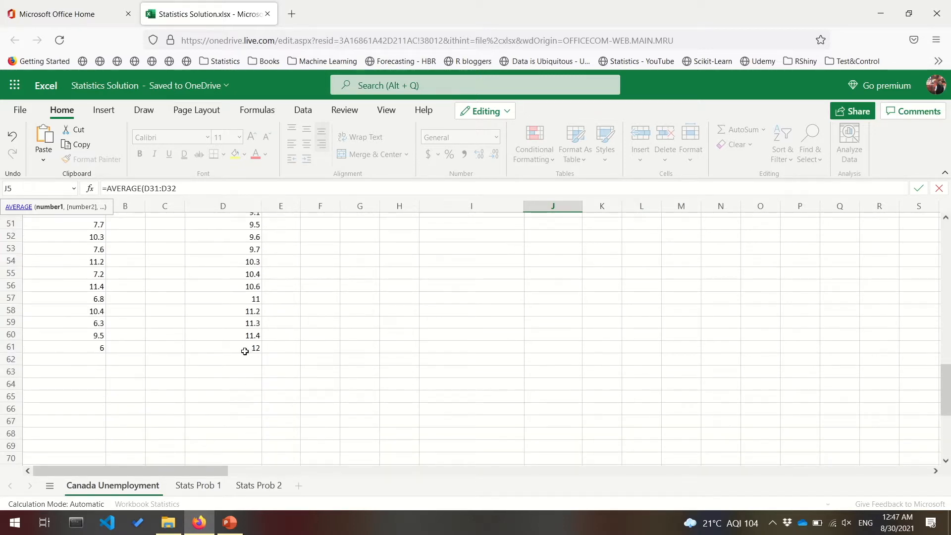
pyautogui.scroll(13, 206, 355)
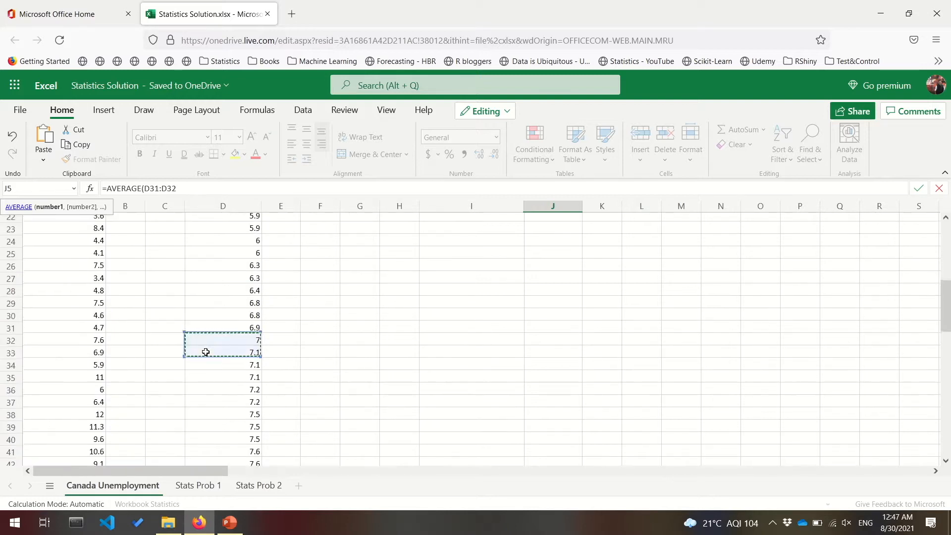
pyautogui.write(')')
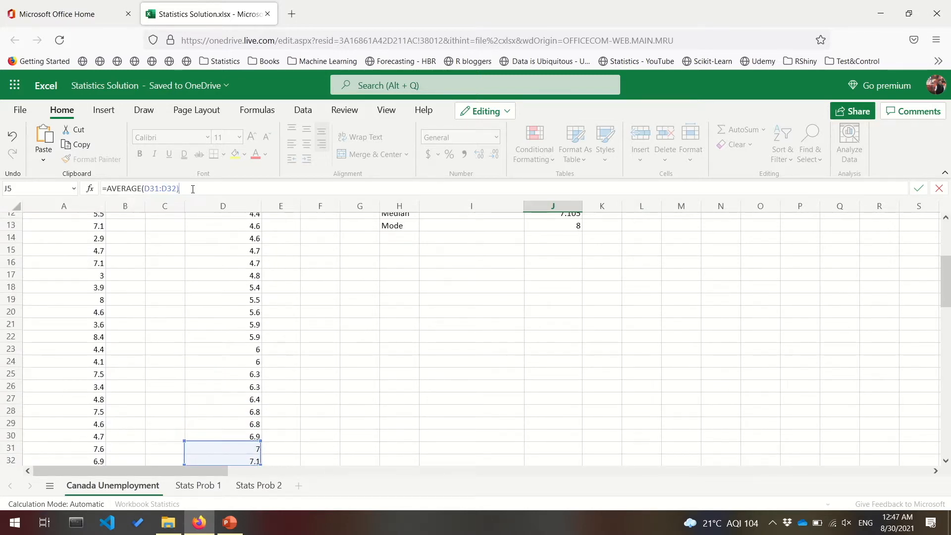
pyautogui.press('Return')
pyautogui.scroll(2, 464, 265)
pyautogui.click(574, 270)
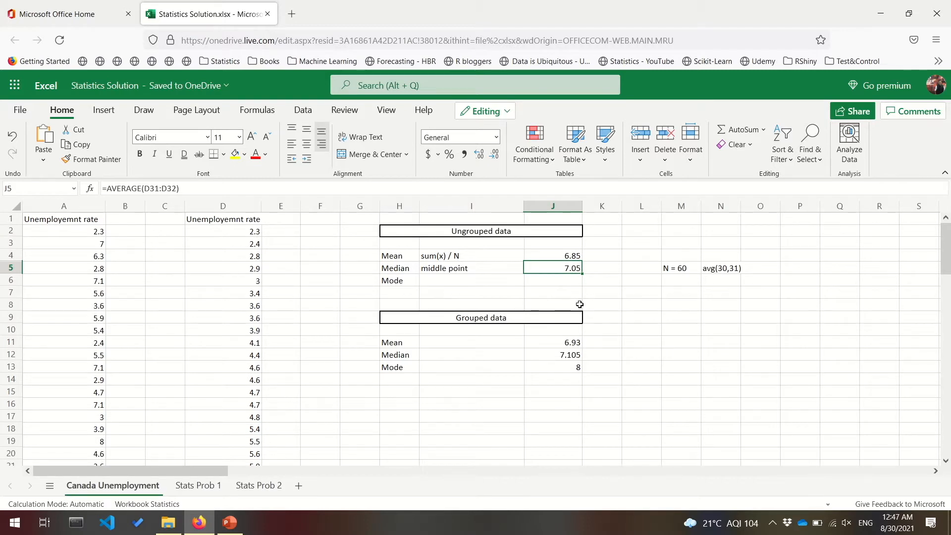
# - Enter the note "Highest occured" in I6 beside the ungrouped Mode label
pyautogui.press('Down')
pyautogui.press('Left')
pyautogui.write('Highest occured')
pyautogui.press('Tab')
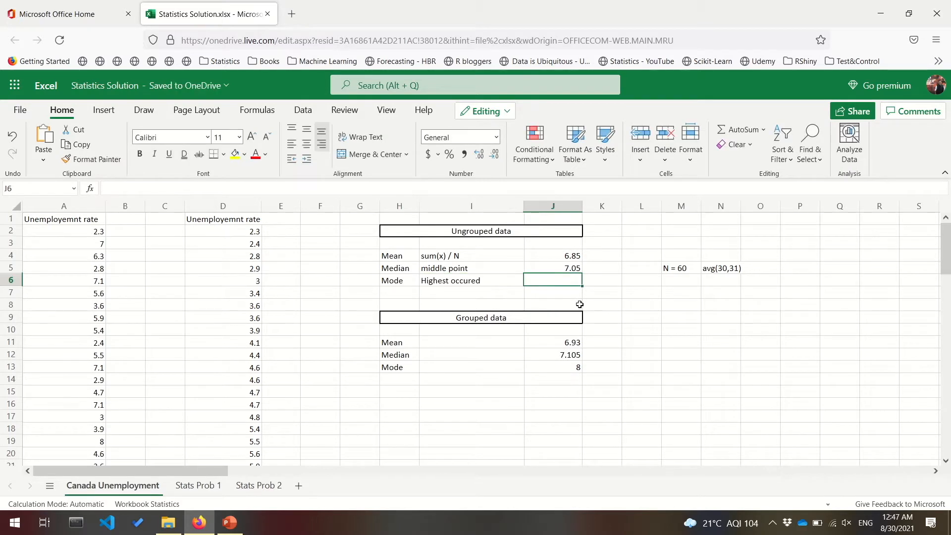
# - Examine the sorted rates in column D for values that occur more than once
pyautogui.click(261, 392)
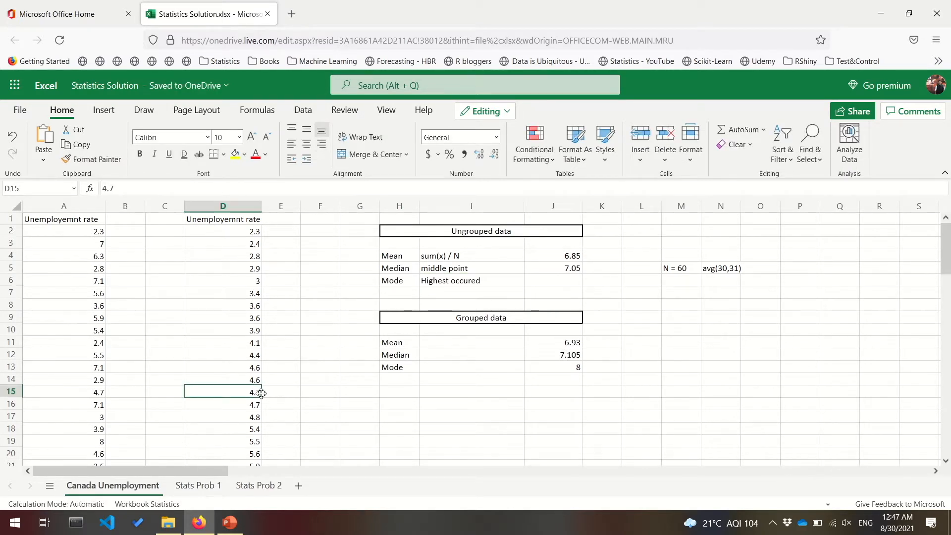
pyautogui.hotkey('ctrl', 'Down')
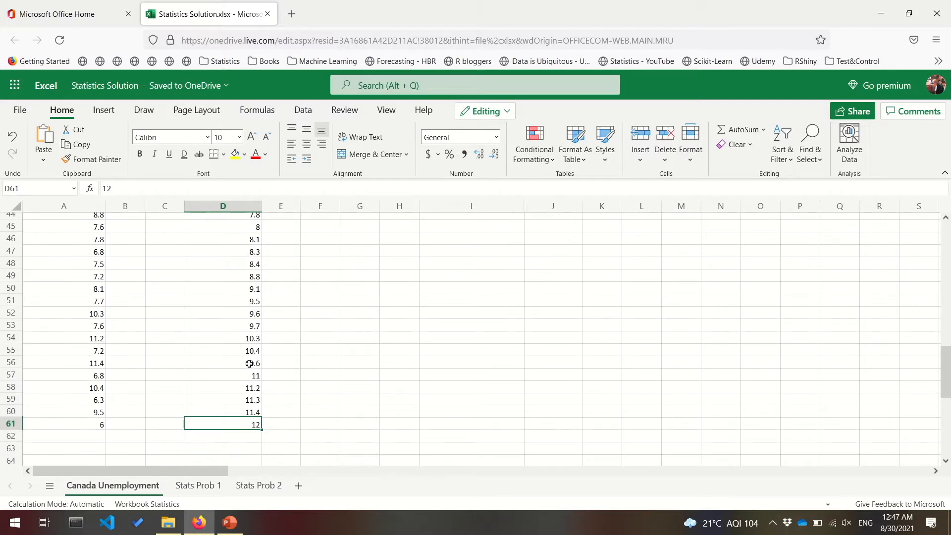
pyautogui.click(250, 364)
pyautogui.scroll(2, 251, 365)
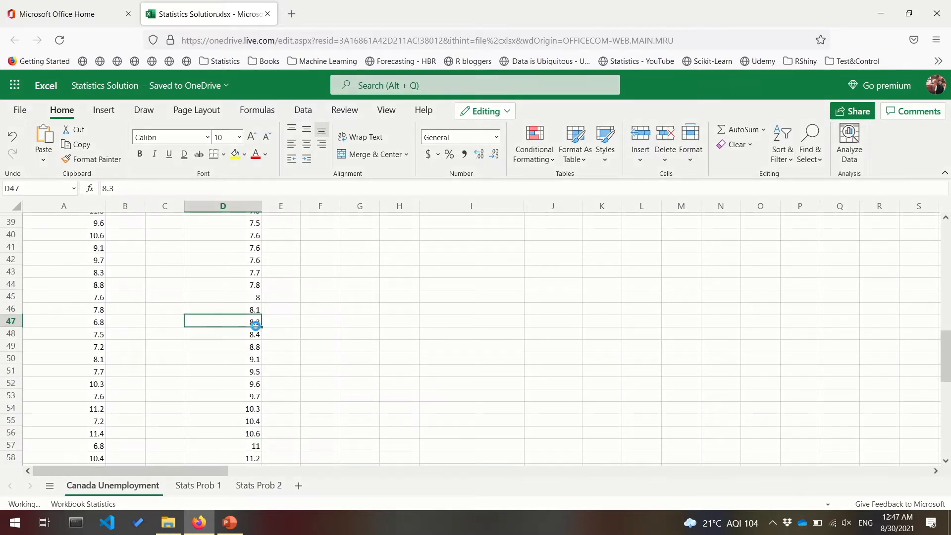
pyautogui.hotkey('ctrl', 'Up')
pyautogui.scroll(-4, 255, 330)
pyautogui.moveTo(249, 308); pyautogui.dragTo(248, 353)
pyautogui.click(248, 362)
pyautogui.click(245, 387)
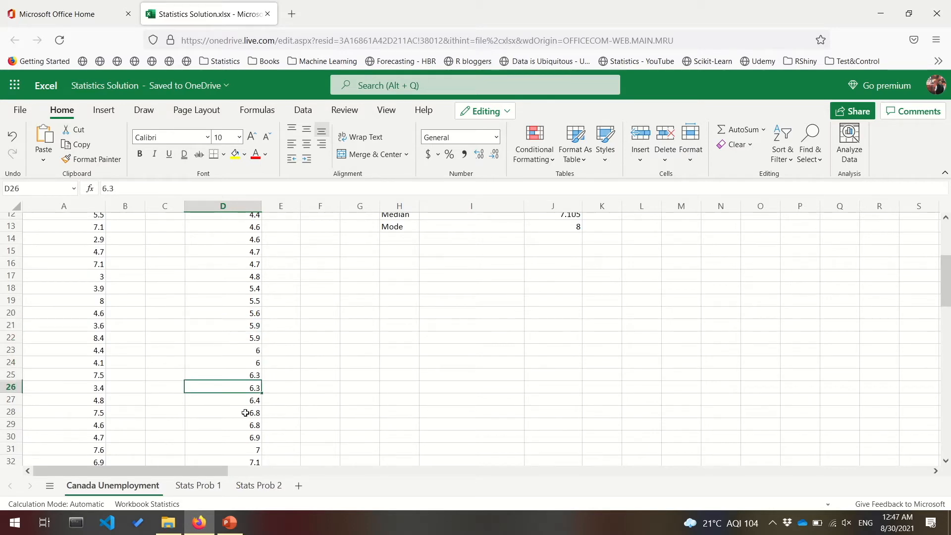
pyautogui.moveTo(245, 413); pyautogui.dragTo(245, 421)
# - Add the header "Count" in E1 beside the sorted unemployment rates
pyautogui.hotkey('ctrl', 'Up')
pyautogui.press('Right')
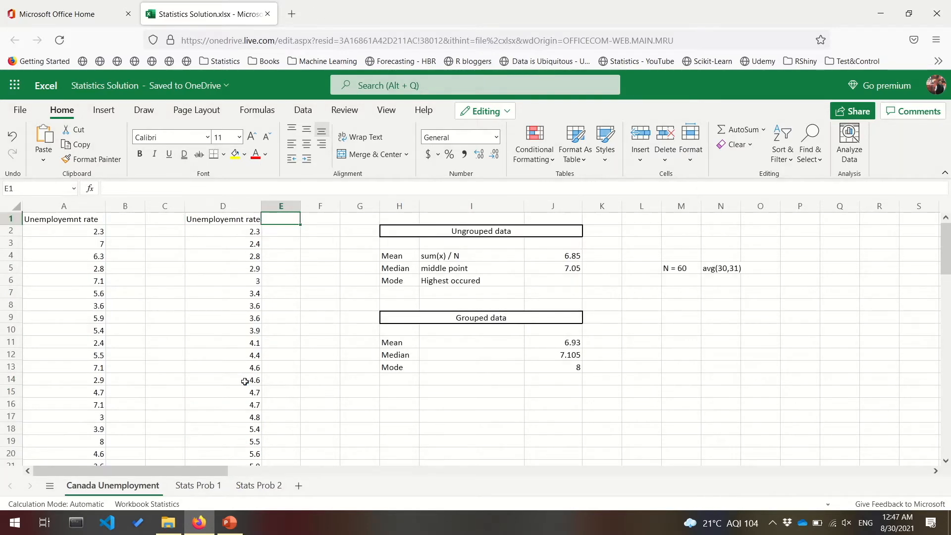
pyautogui.write('Count')
pyautogui.press('Return')
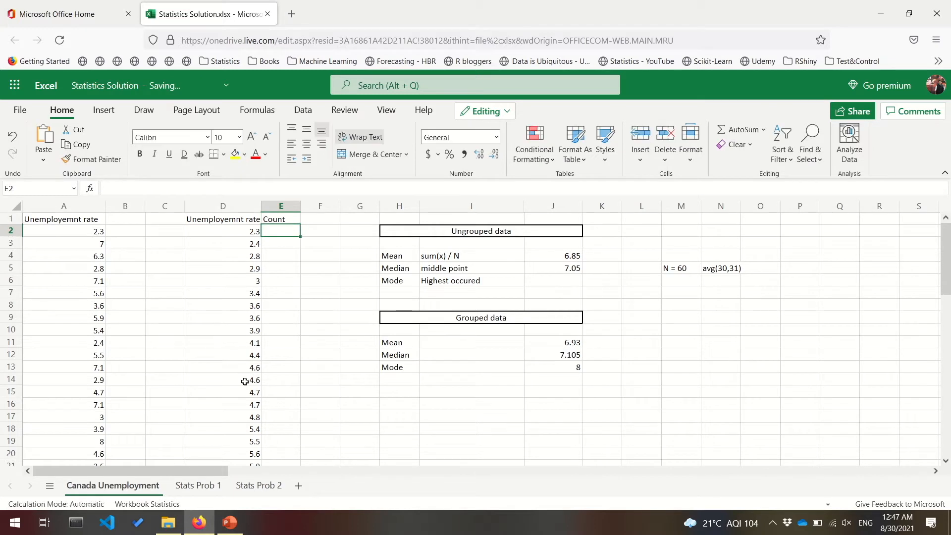
# - Count how often the first sorted rate occurs by entering =COUNTIF(D:D,D2) in E2
pyautogui.write('=countif')
pyautogui.press('Tab')
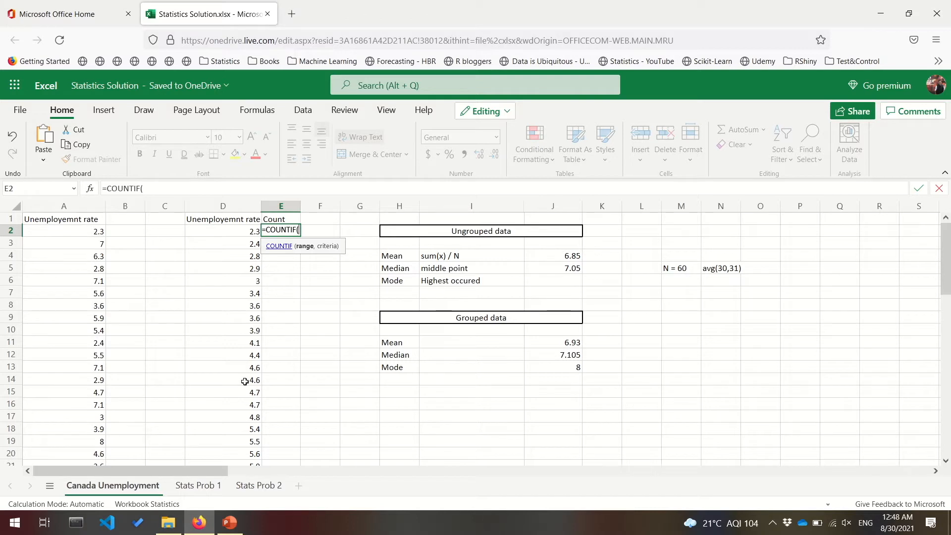
pyautogui.click(251, 216)
pyautogui.write(',')
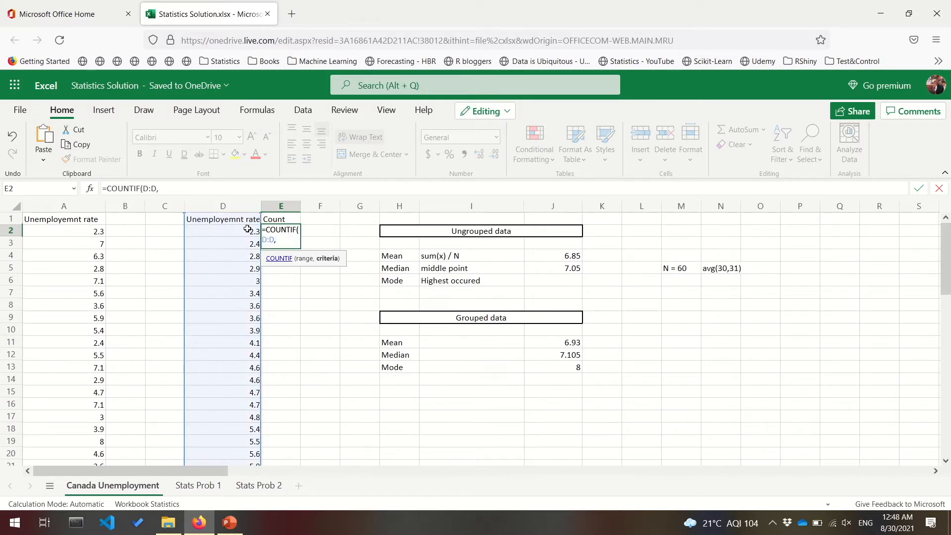
pyautogui.click(246, 231)
pyautogui.write(')')
pyautogui.press('Return')
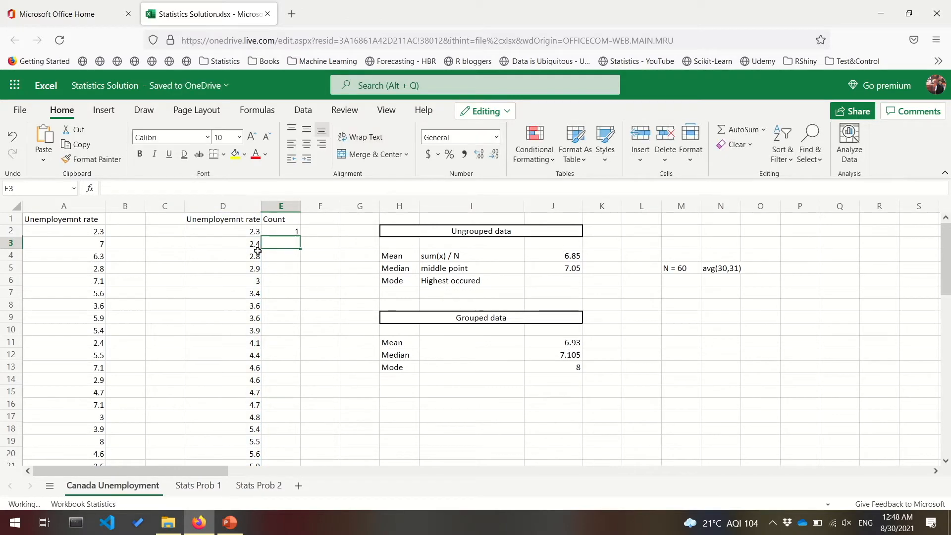
# - Copy the COUNTIF formula from E2 down the Count column to E61, the last row of the sorted rates
pyautogui.press('Up')
pyautogui.hotkey('ctrl', 'c')
pyautogui.press('Left')
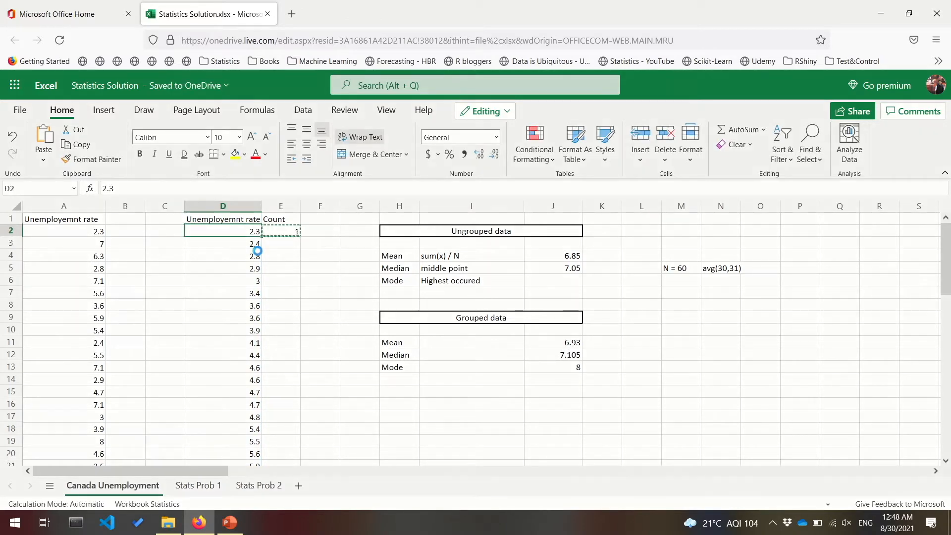
pyautogui.hotkey('ctrl', 'Down')
pyautogui.press('Right')
pyautogui.hotkey('ctrl', 'shift', 'Up')
pyautogui.hotkey('ctrl', 'v')
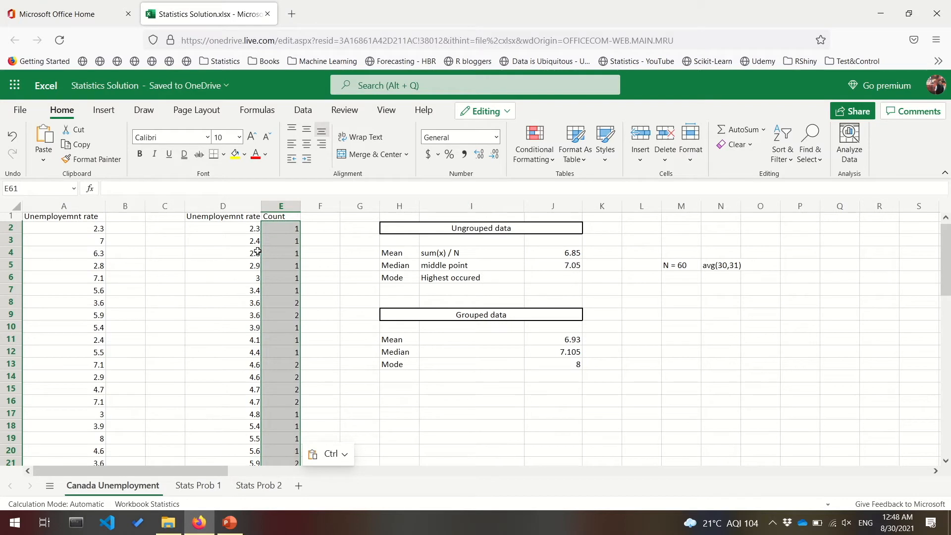
# - Review the counts in column E and highlight the 7.5 and 7.6 rates in D37:D42 yellow
pyautogui.moveTo(250, 305); pyautogui.dragTo(293, 318)
pyautogui.scroll(-11, 293, 318)
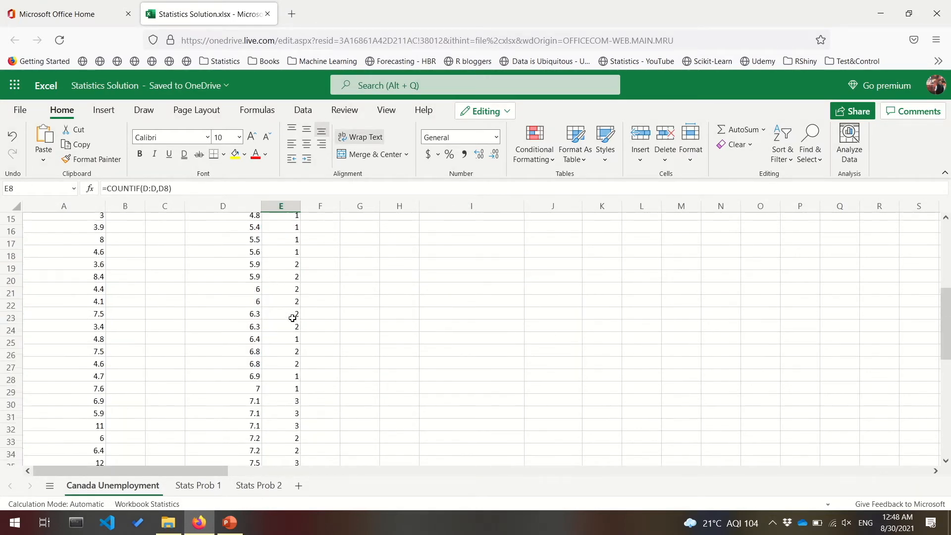
pyautogui.scroll(2, 293, 318)
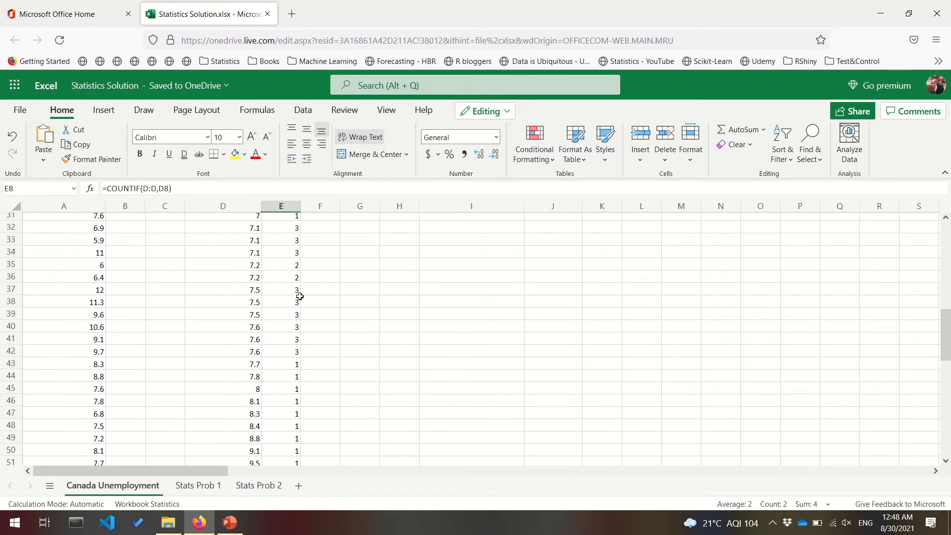
pyautogui.moveTo(291, 304); pyautogui.dragTo(285, 352)
pyautogui.moveTo(250, 302); pyautogui.dragTo(248, 326)
pyautogui.moveTo(249, 288); pyautogui.dragTo(247, 353)
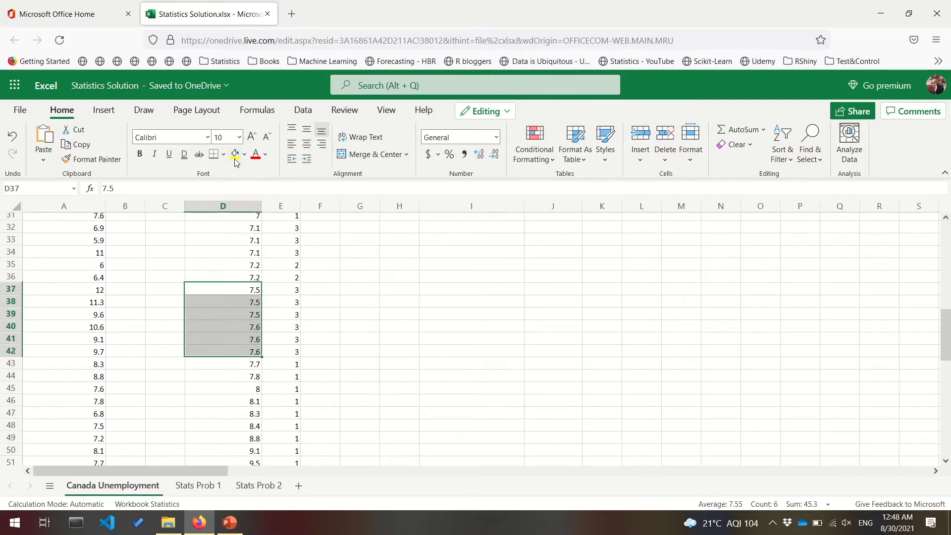
pyautogui.click(235, 158)
# - Check the remaining counts and highlight the three 7.1 rates in D32:D34 yellow
pyautogui.scroll(-8, 236, 417)
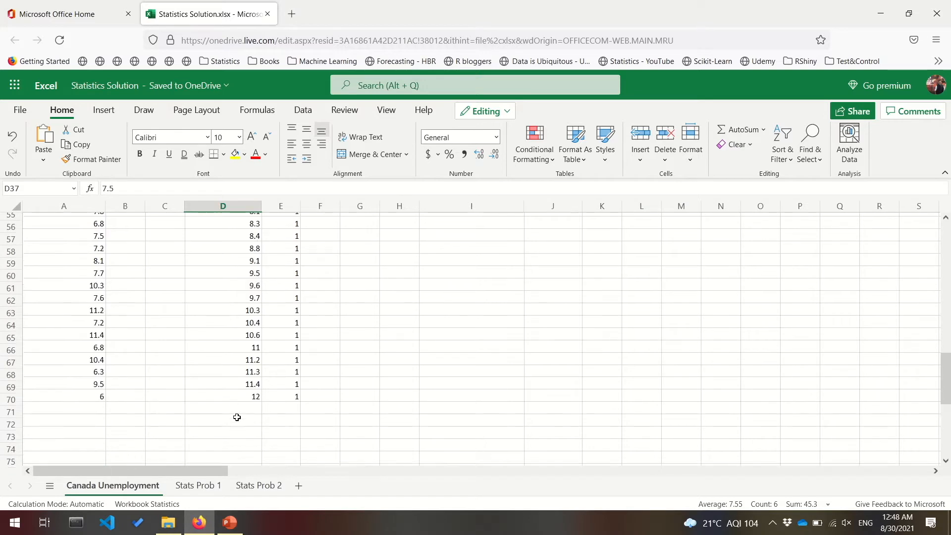
pyautogui.scroll(11, 237, 418)
pyautogui.moveTo(242, 343)
pyautogui.mouseDown()
pyautogui.moveTo(244, 369)
pyautogui.moveTo(246, 356)
pyautogui.mouseUp()
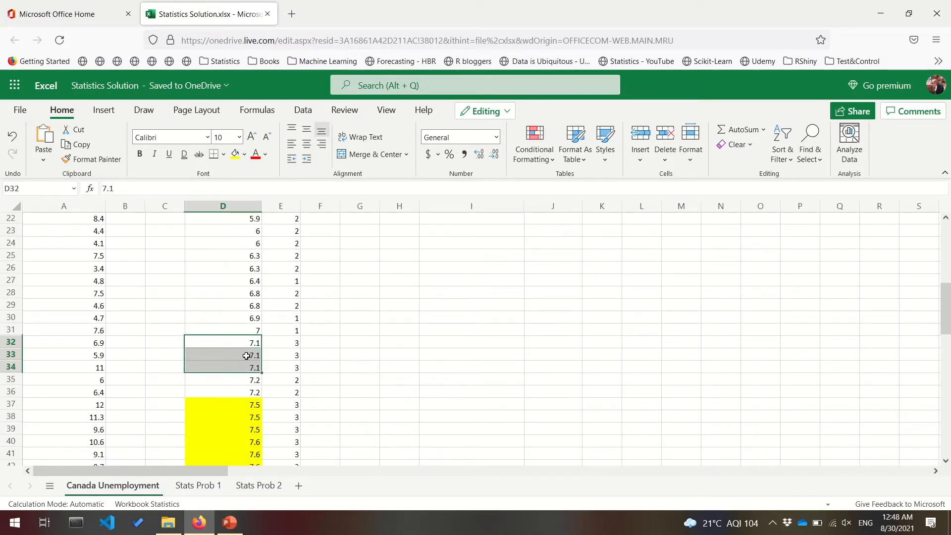
pyautogui.click(236, 158)
# - Recheck the counts in column E and enter the ungrouped modes "7.1,7.5,7.6" in J6
pyautogui.scroll(5, 297, 314)
pyautogui.scroll(1, 302, 316)
pyautogui.scroll(-1, 302, 316)
pyautogui.scroll(-9, 302, 316)
pyautogui.scroll(10, 302, 316)
pyautogui.scroll(1, 302, 315)
pyautogui.click(552, 279)
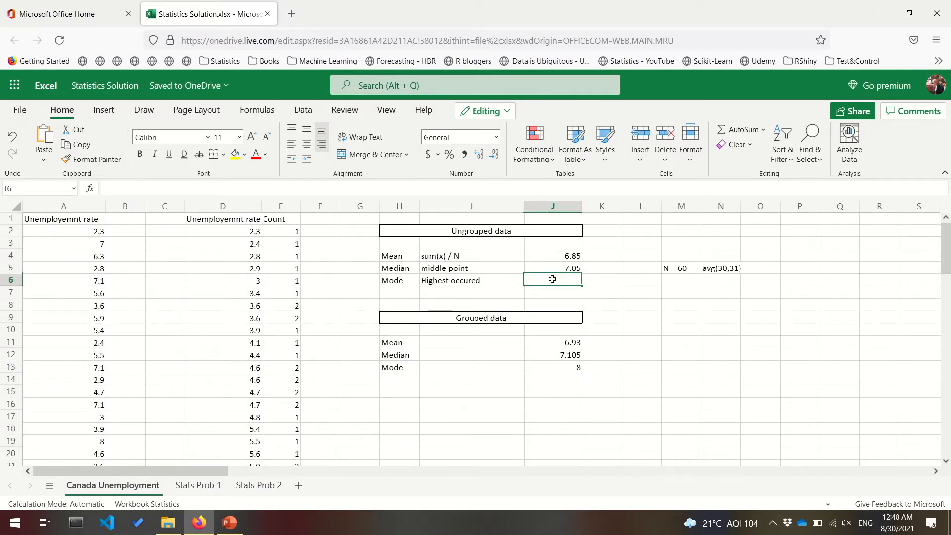
pyautogui.write('7.1,')
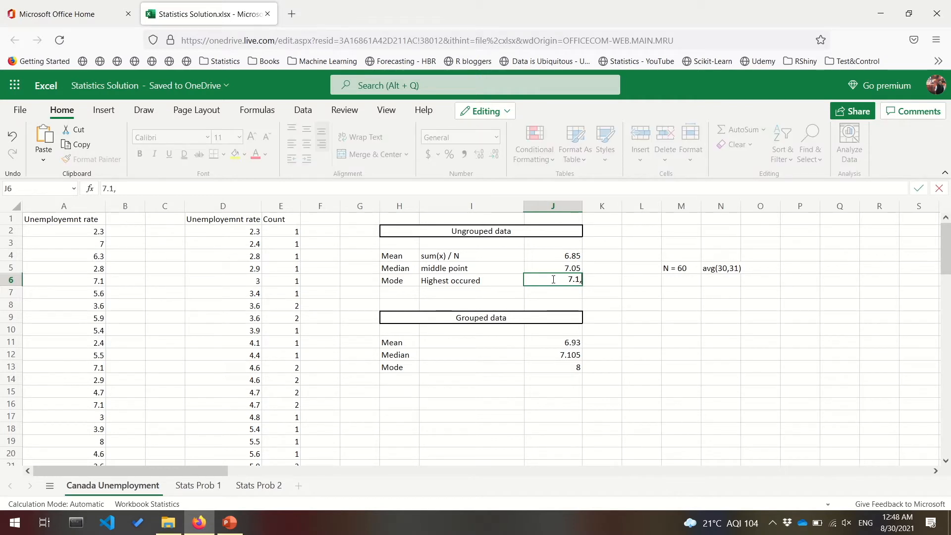
pyautogui.write('7.5,7.6')
pyautogui.press('Tab')
pyautogui.press('Tab')
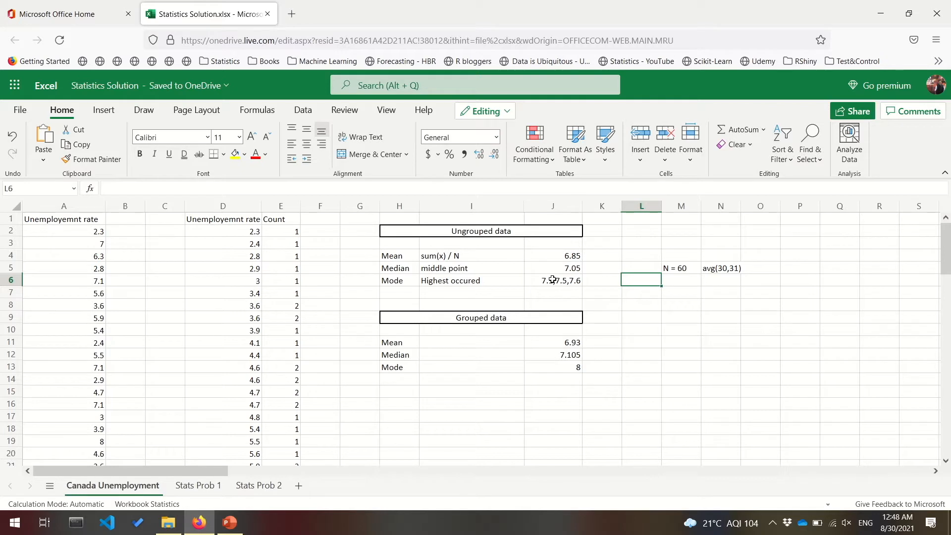
# - Enter the note "multimodal" in L6 on the ungrouped Mode row
pyautogui.write('multimode')
pyautogui.write('l')
pyautogui.press('Return')
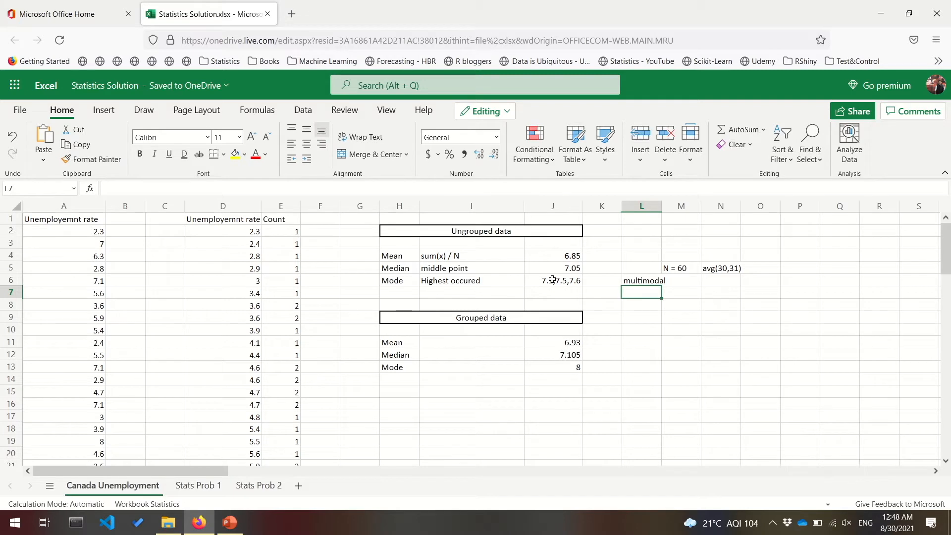
# - Compare the ungrouped mean, median and mode in H2:J7 with the grouped results in H9:J14
pyautogui.click(554, 284)
pyautogui.moveTo(455, 229); pyautogui.dragTo(500, 291)
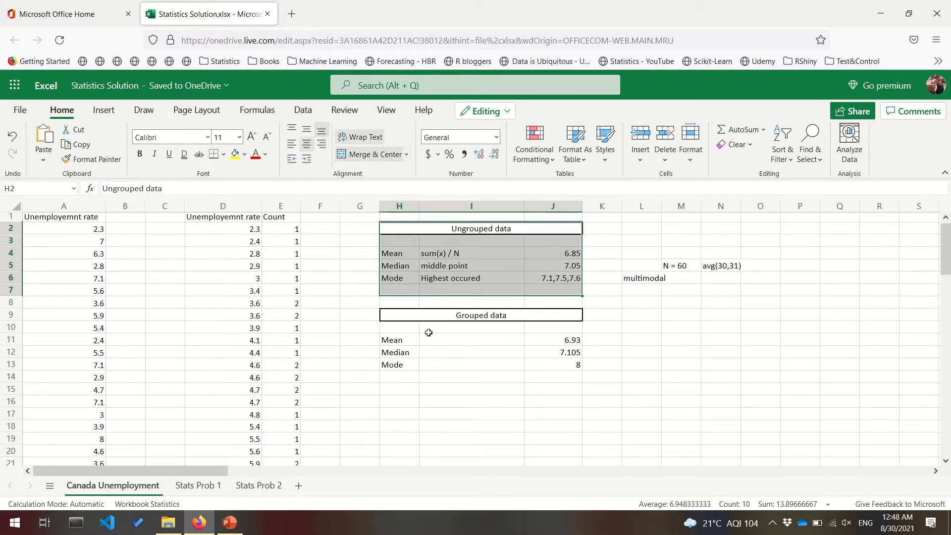
pyautogui.moveTo(429, 317); pyautogui.dragTo(556, 372)
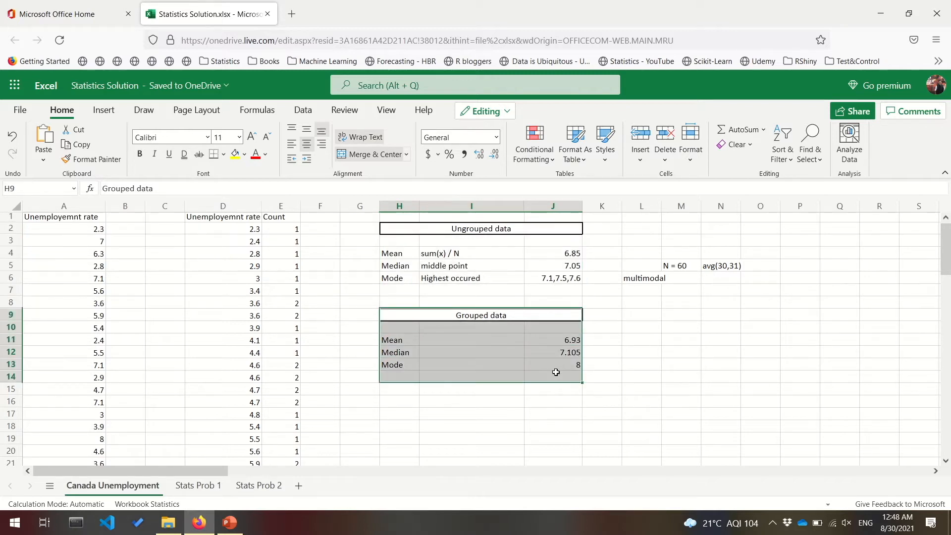
pyautogui.click(562, 352)
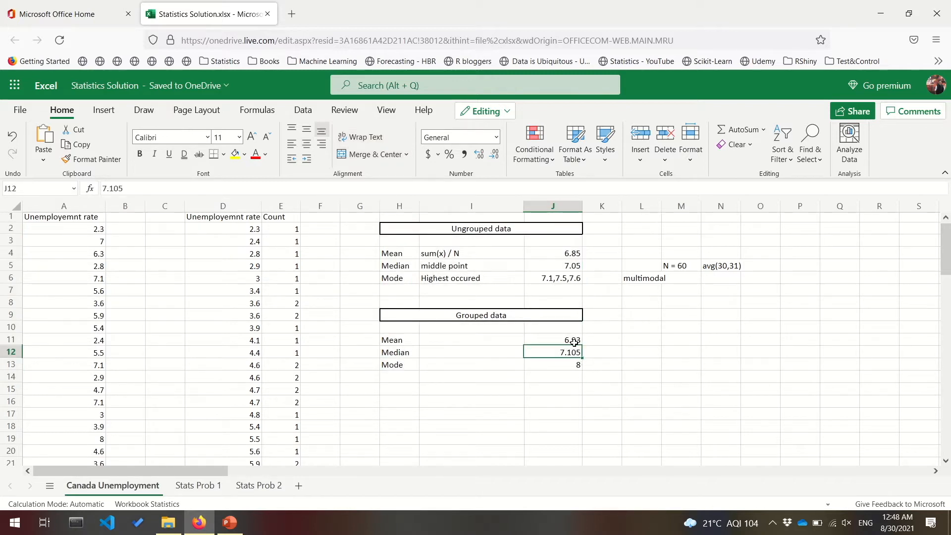
pyautogui.click(574, 342)
pyautogui.click(577, 253)
pyautogui.click(573, 268)
pyautogui.click(573, 353)
pyautogui.click(573, 367)
pyautogui.moveTo(407, 364); pyautogui.dragTo(577, 365)
pyautogui.moveTo(391, 279); pyautogui.dragTo(567, 278)
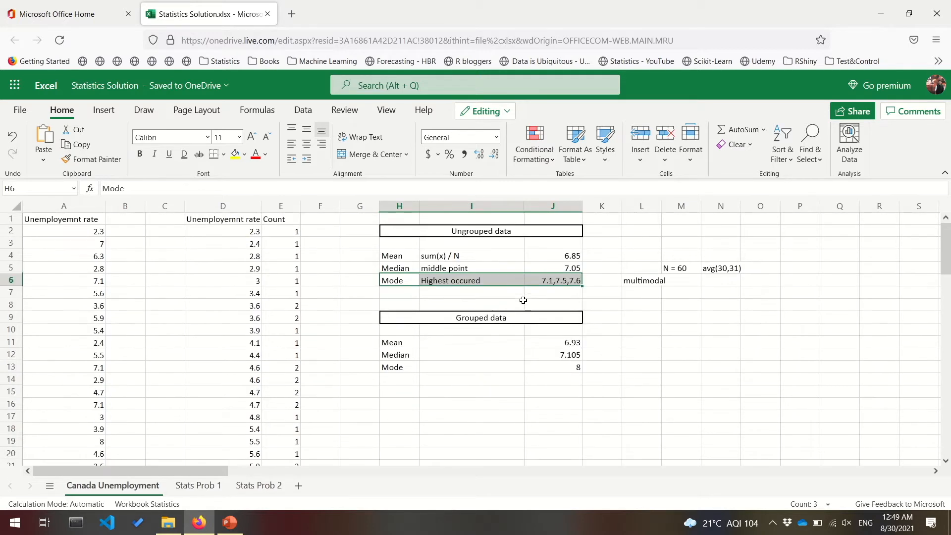
pyautogui.click(391, 253)
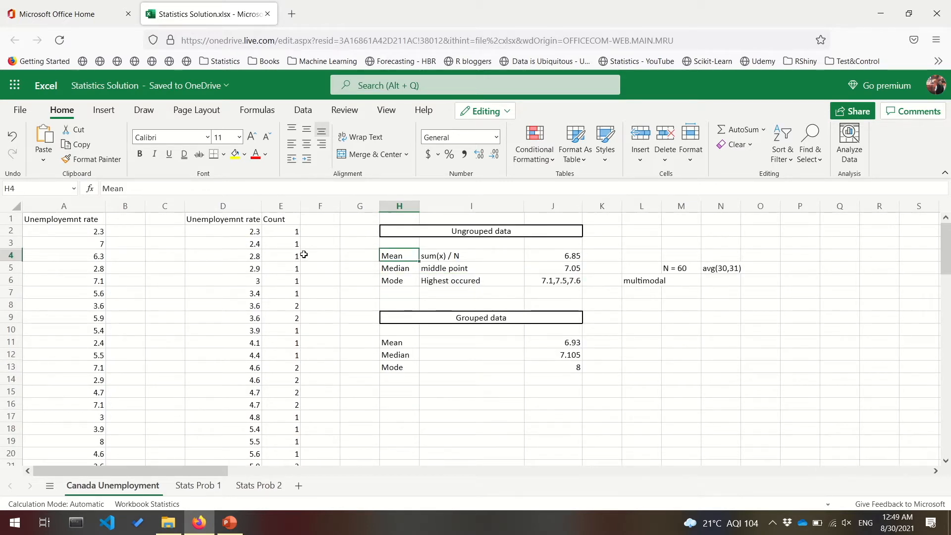
# - Open the Stats Prob 1 sheet and read problem 3.20 with its questions a to g
pyautogui.click(203, 485)
pyautogui.click(337, 335)
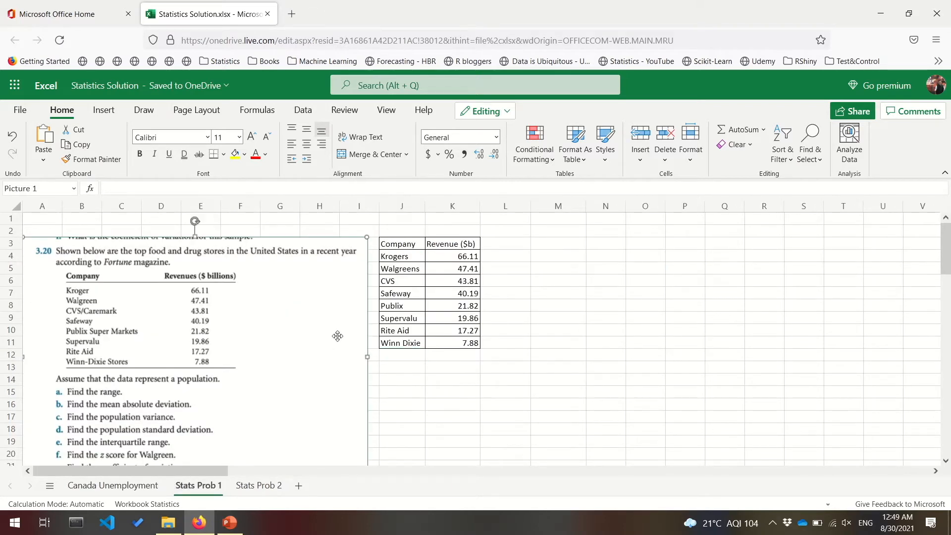
pyautogui.scroll(-1, 335, 336)
pyautogui.click(549, 333)
pyautogui.scroll(-6, 376, 356)
pyautogui.scroll(7, 360, 366)
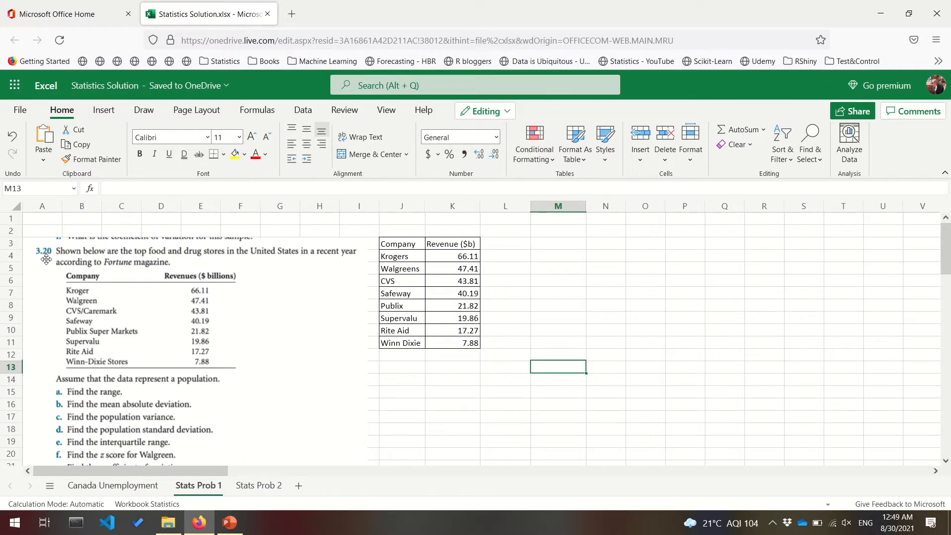
pyautogui.scroll(-1, 74, 263)
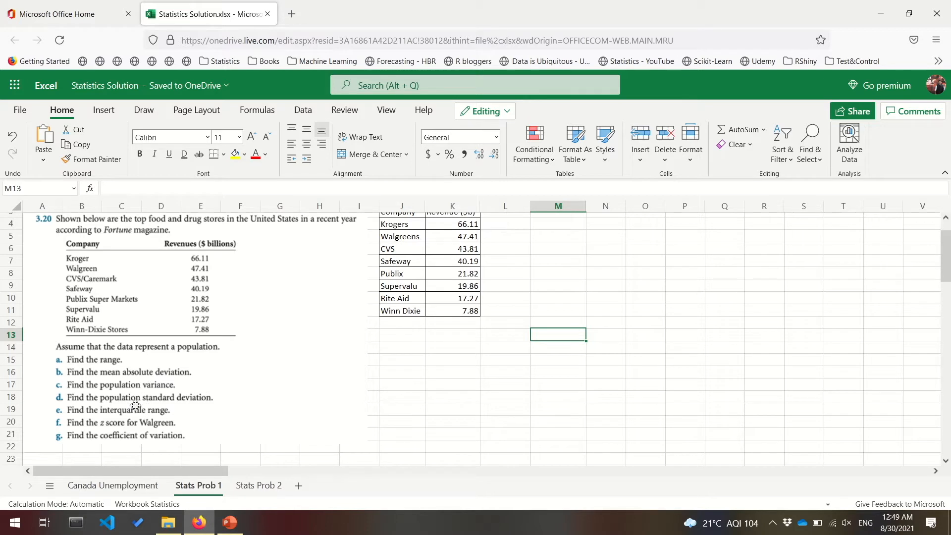
pyautogui.scroll(1, 147, 409)
pyautogui.click(533, 308)
pyautogui.scroll(2, 534, 303)
# - Check the Company and Revenue table in J3:K11 against the figures in the problem picture
pyautogui.moveTo(403, 244); pyautogui.dragTo(463, 341)
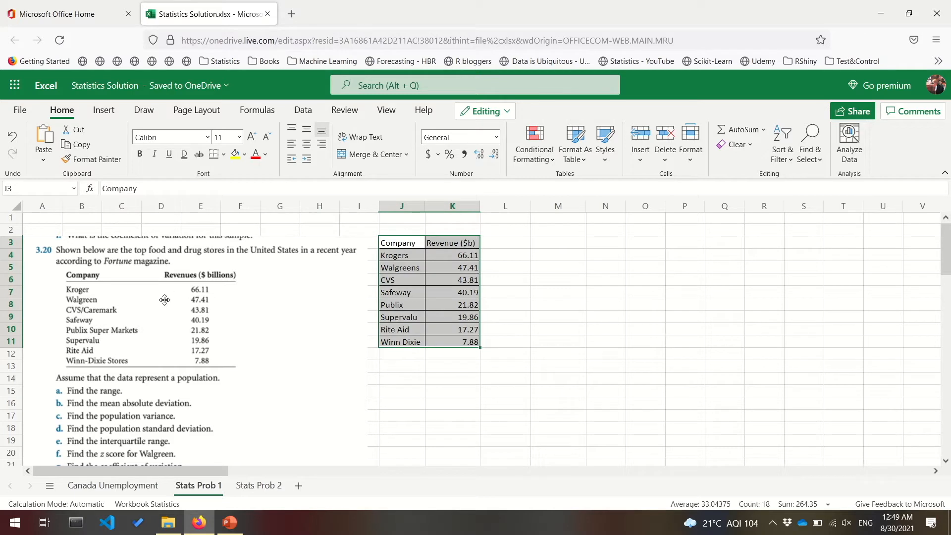
pyautogui.click(459, 279)
pyautogui.moveTo(406, 242); pyautogui.dragTo(444, 341)
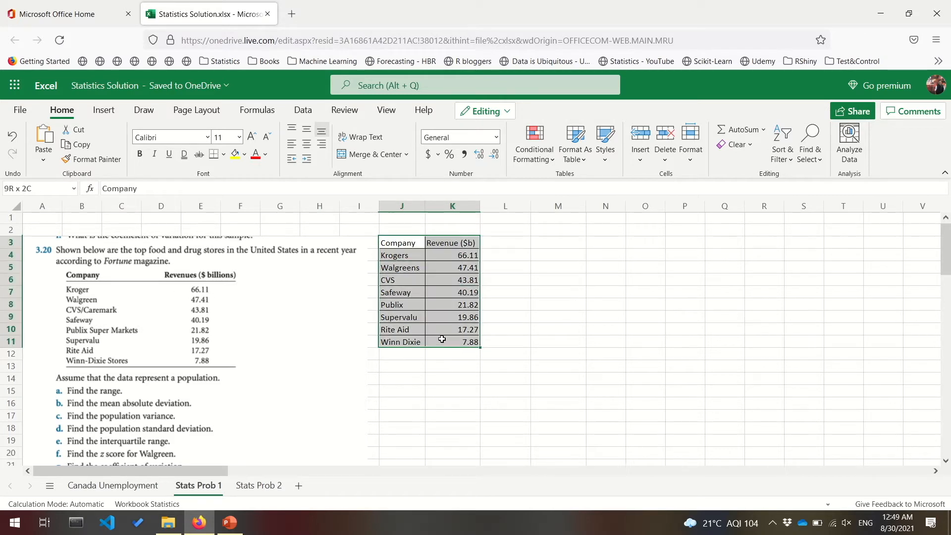
pyautogui.click(459, 282)
pyautogui.click(263, 265)
pyautogui.click(496, 266)
pyautogui.scroll(-1, 511, 343)
pyautogui.scroll(1, 484, 288)
pyautogui.moveTo(448, 232); pyautogui.dragTo(460, 341)
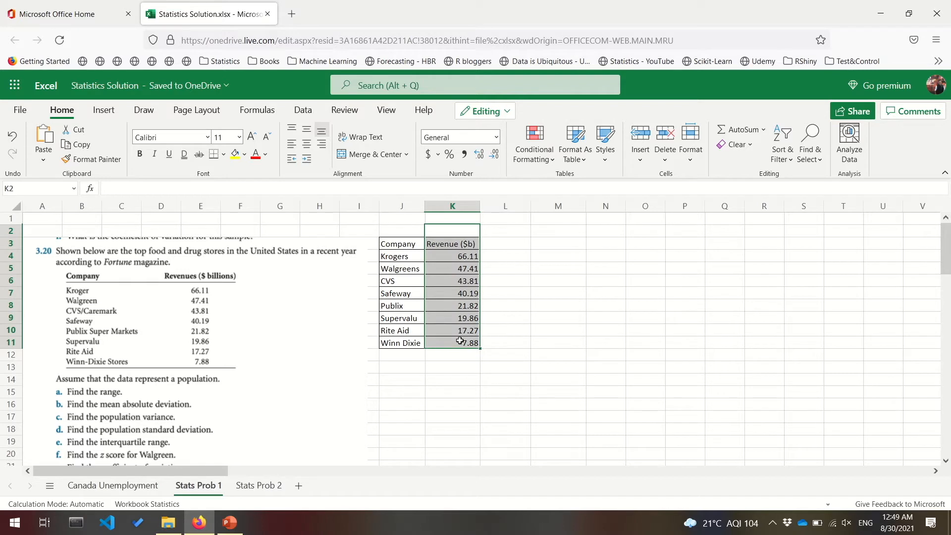
# - Copy the Company and Revenue table to M3 and sort the copy by revenue in ascending order
pyautogui.click(416, 240)
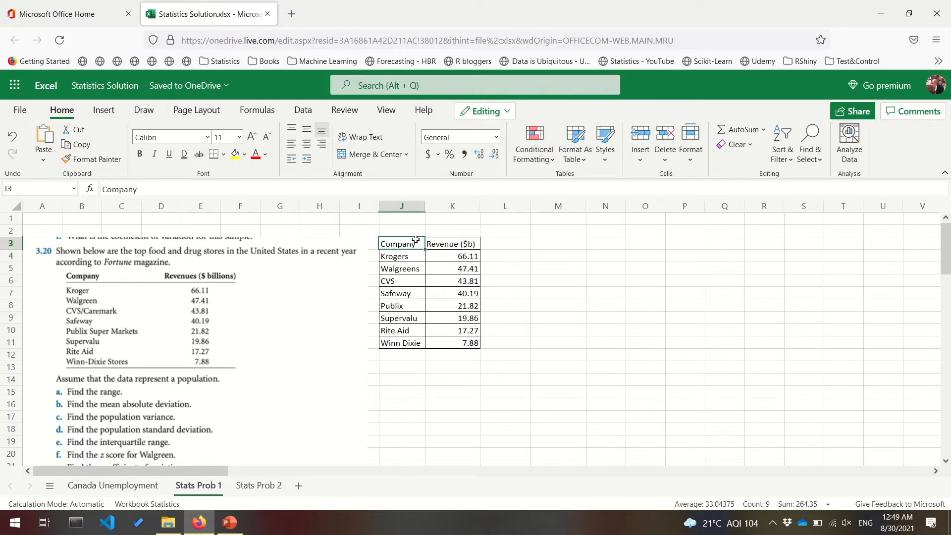
pyautogui.hotkey('ctrl', 'a')
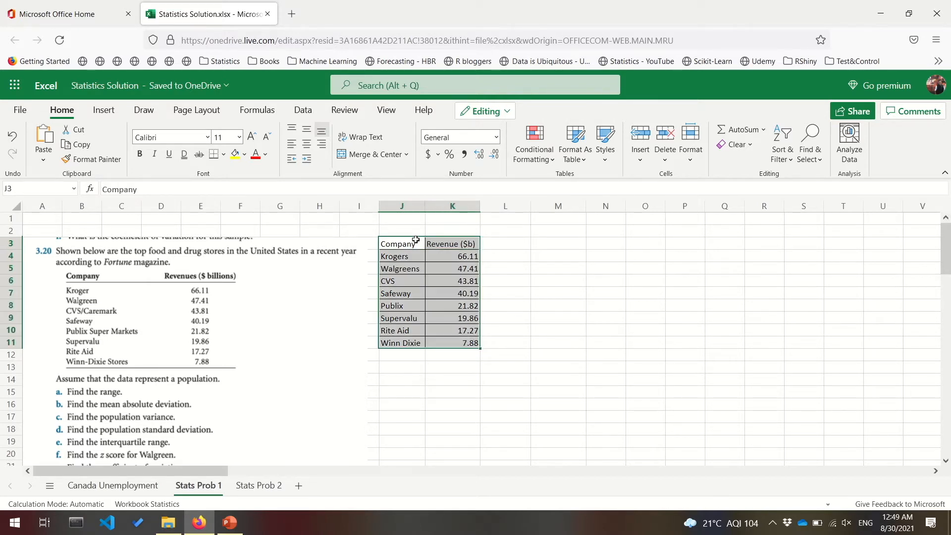
pyautogui.hotkey('ctrl', 'c')
pyautogui.click(566, 245)
pyautogui.hotkey('ctrl', 'v')
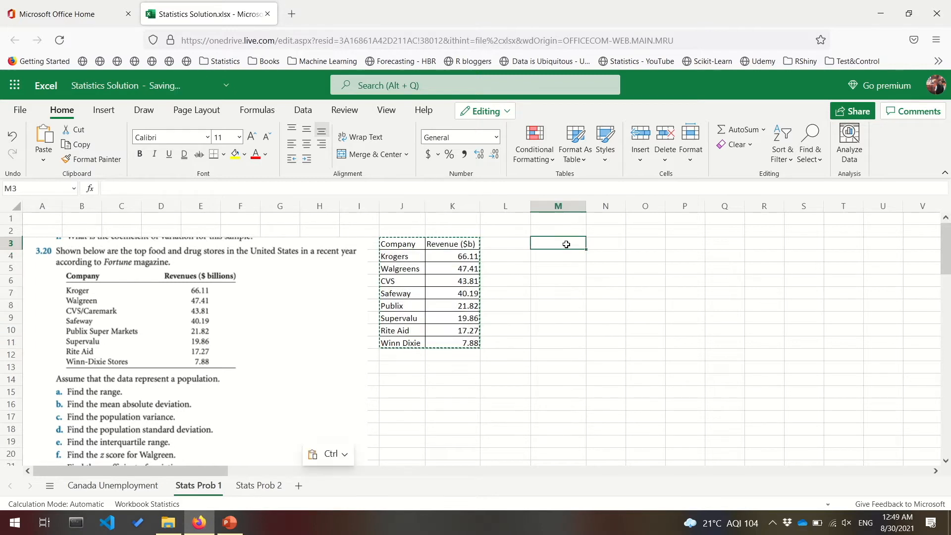
pyautogui.click(566, 245)
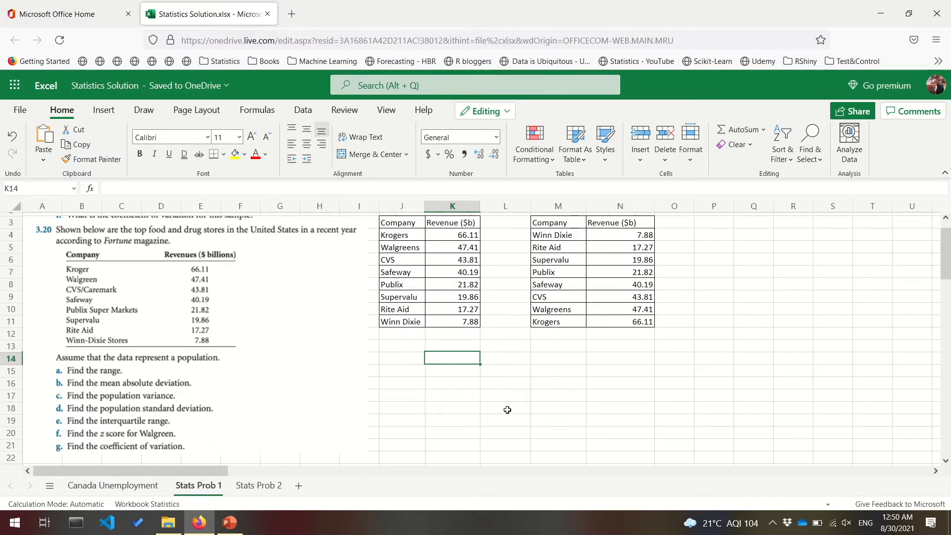
# - Label K14 "Range" and enter the explanatory note "Max-Min" in M14
pyautogui.write('Range')
pyautogui.press('Tab')
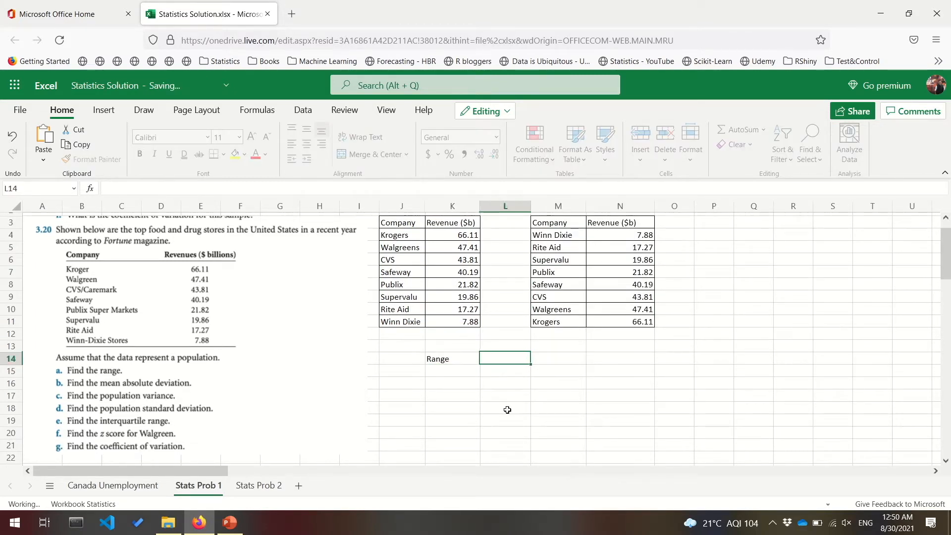
pyautogui.press('Tab')
pyautogui.write('Max')
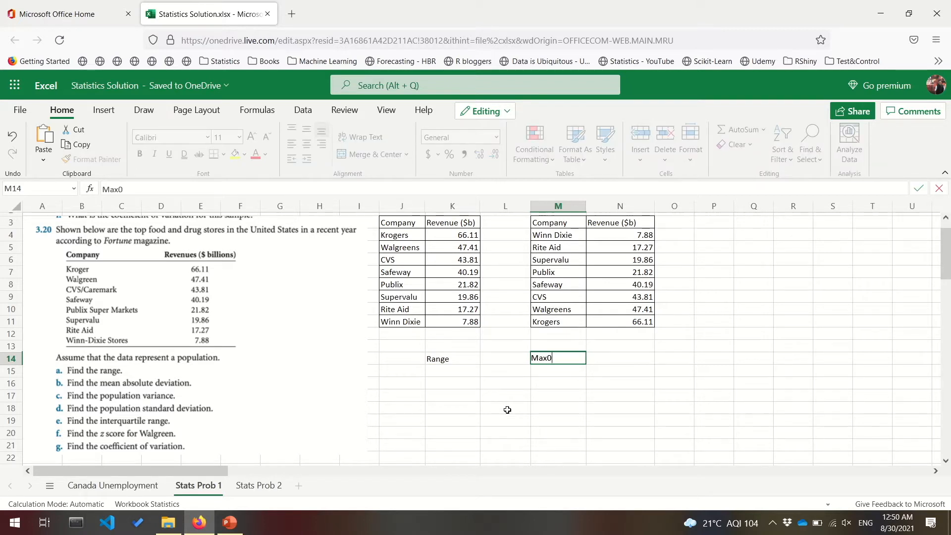
pyautogui.press('Tab')
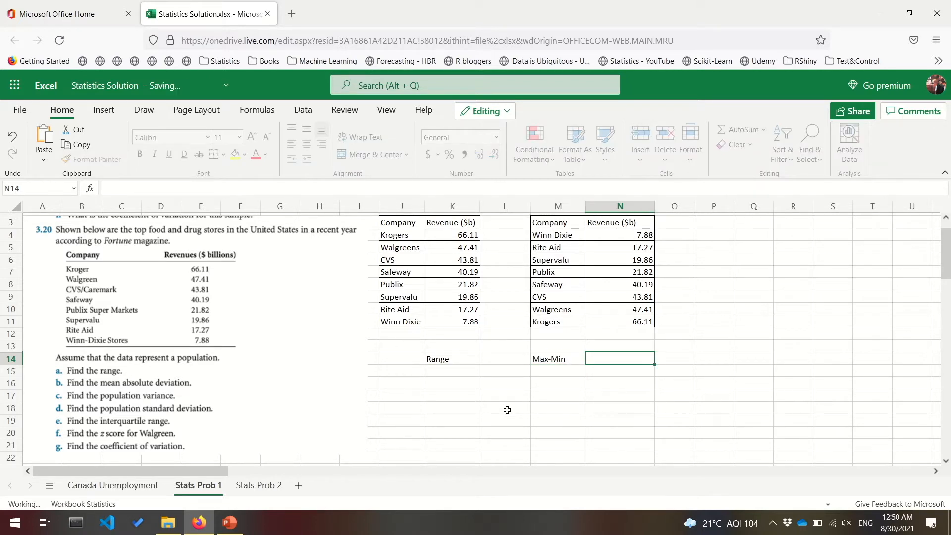
# - Calculate the revenue range in O14 with the formula =N11-N4
pyautogui.press('Tab')
pyautogui.write('=')
pyautogui.click(619, 319)
pyautogui.write('-')
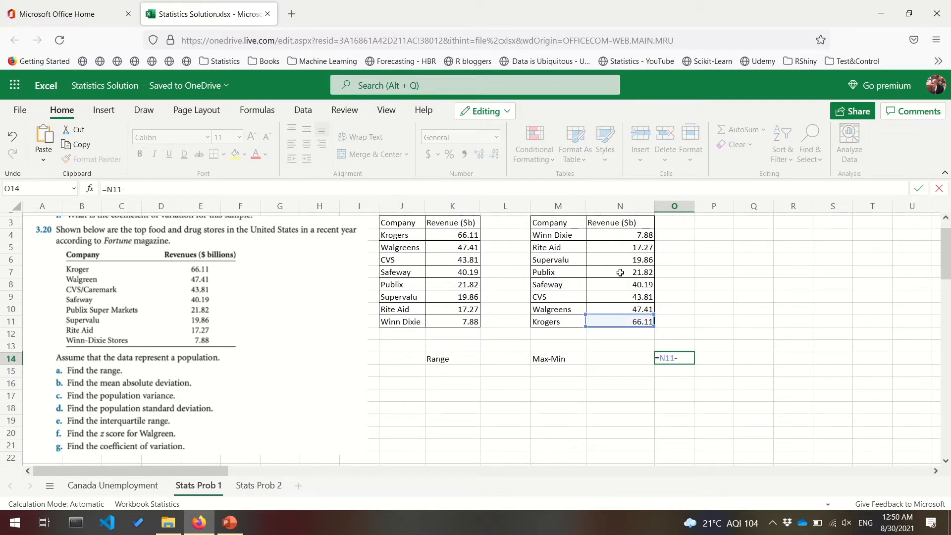
pyautogui.click(617, 232)
pyautogui.hotkey('ctrl', 'Return')
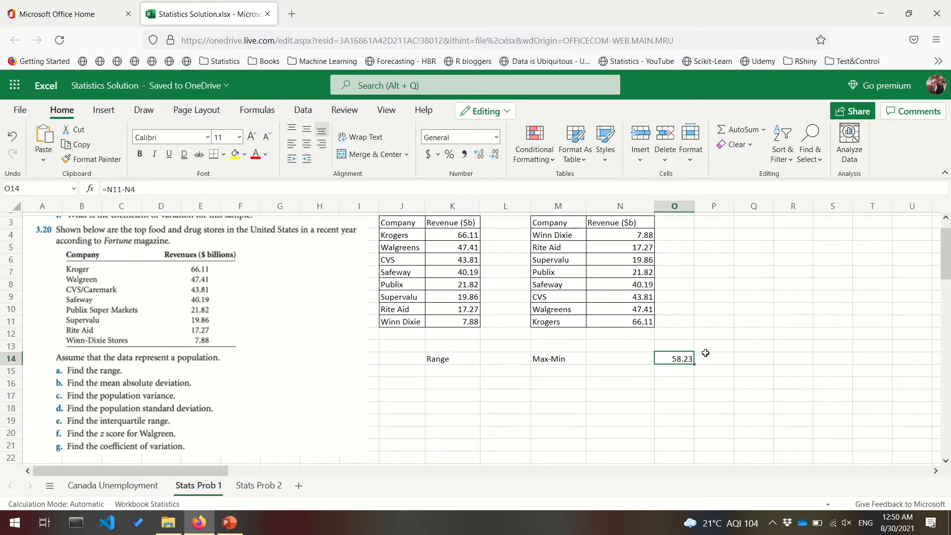
# - Enter the question labels "a)" in J14 and "b)" in J16
pyautogui.click(402, 358)
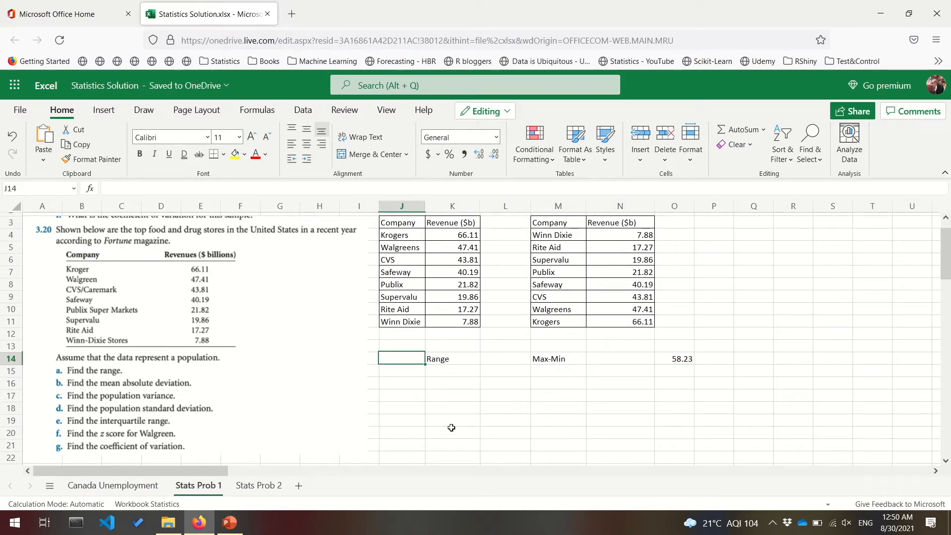
pyautogui.write('a')
pyautogui.press('Return')
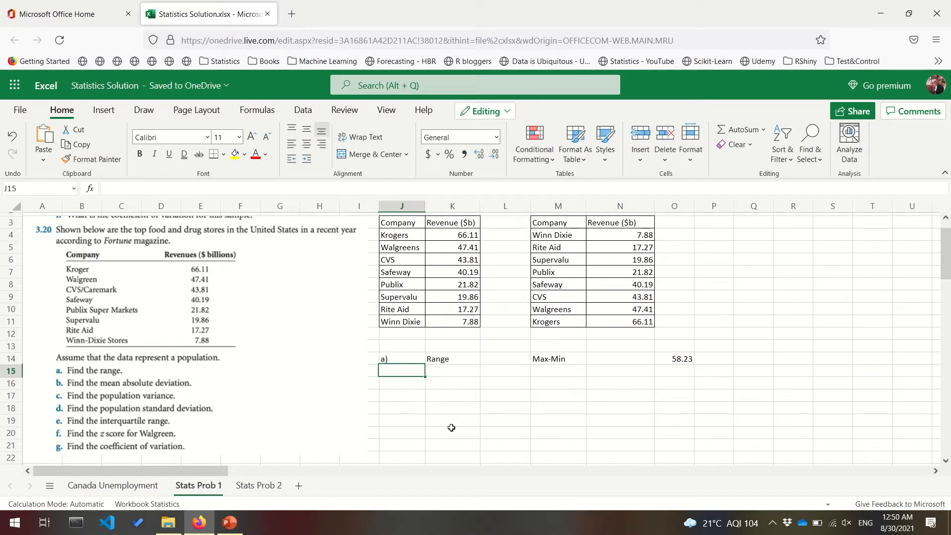
pyautogui.press('Return')
pyautogui.write('b)')
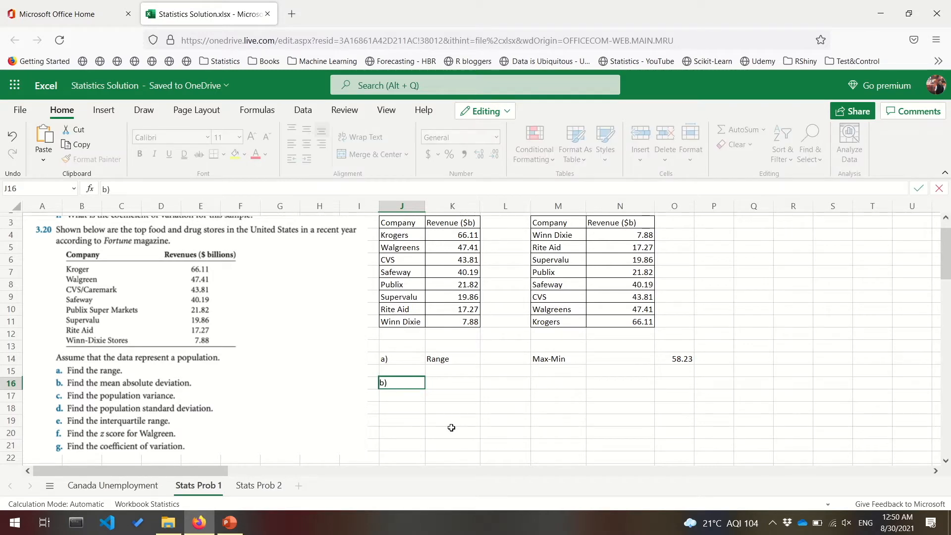
pyautogui.press('Tab')
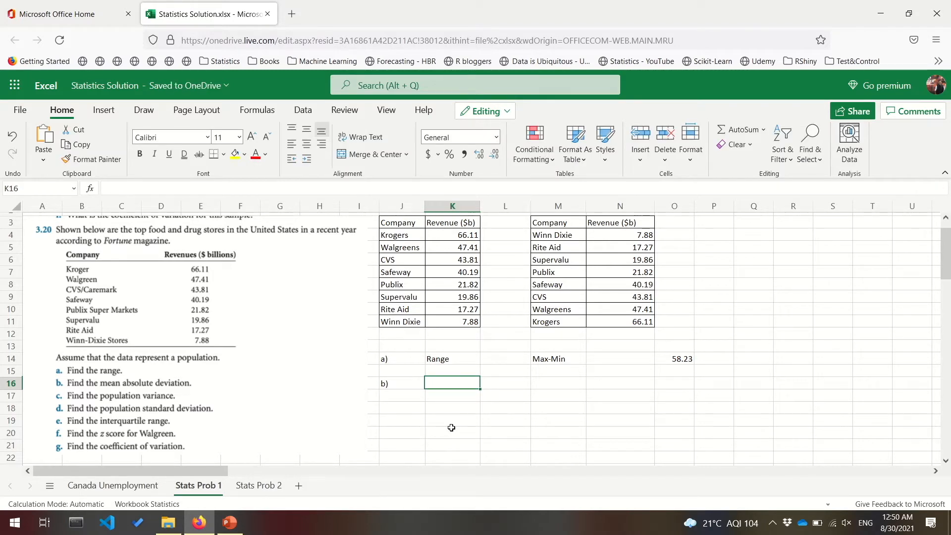
# - Enter the label "Mean Abs. Deviation" in K16 for question b
pyautogui.write('M')
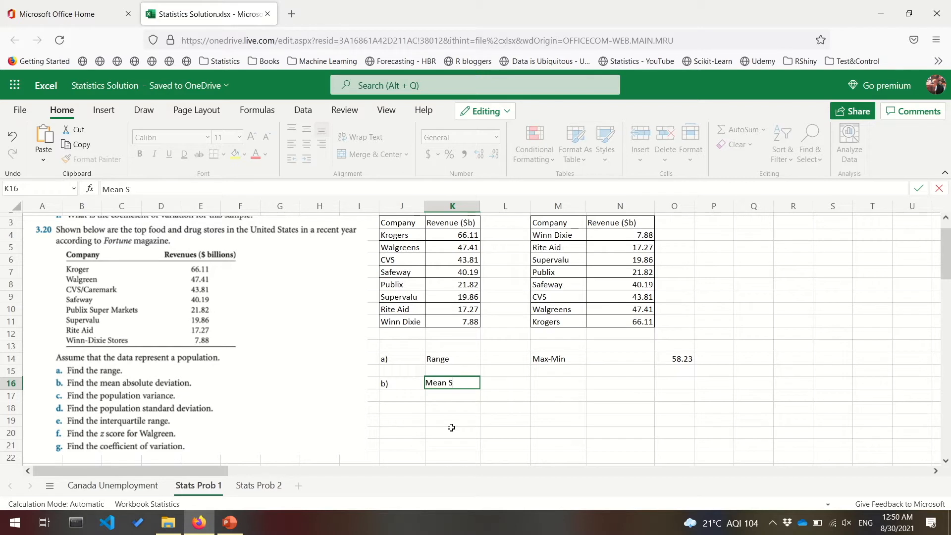
pyautogui.write('ean Abs. Devi')
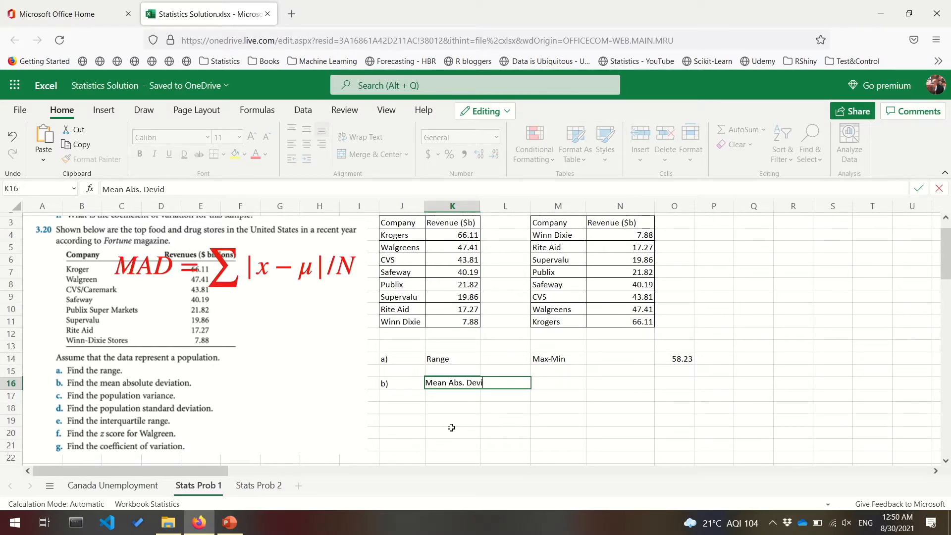
pyautogui.write('datiion')
pyautogui.press('Return')
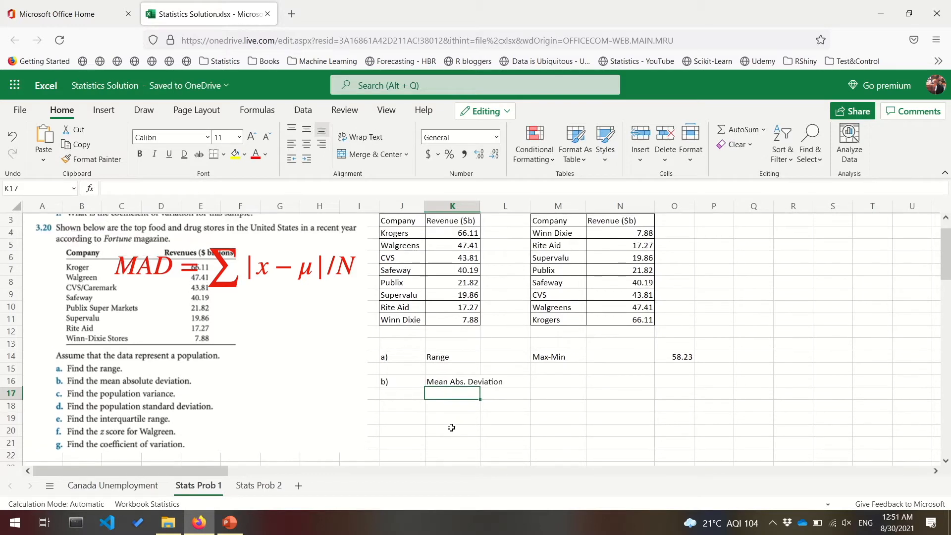
# - Copy the sorted Company and Revenue table from M3:N11 to K19 and widen column L slightly
pyautogui.scroll(1, 576, 237)
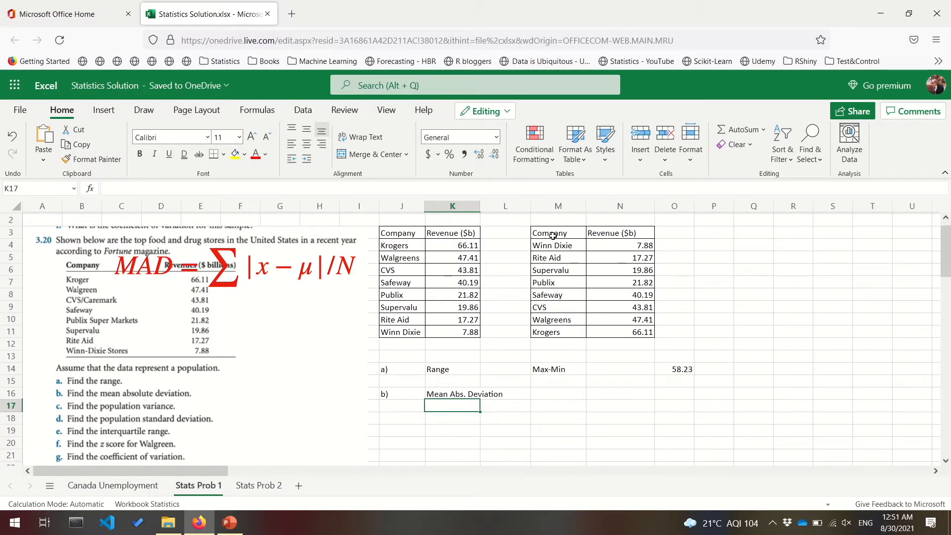
pyautogui.moveTo(553, 236); pyautogui.dragTo(625, 336)
pyautogui.hotkey('ctrl', 'c')
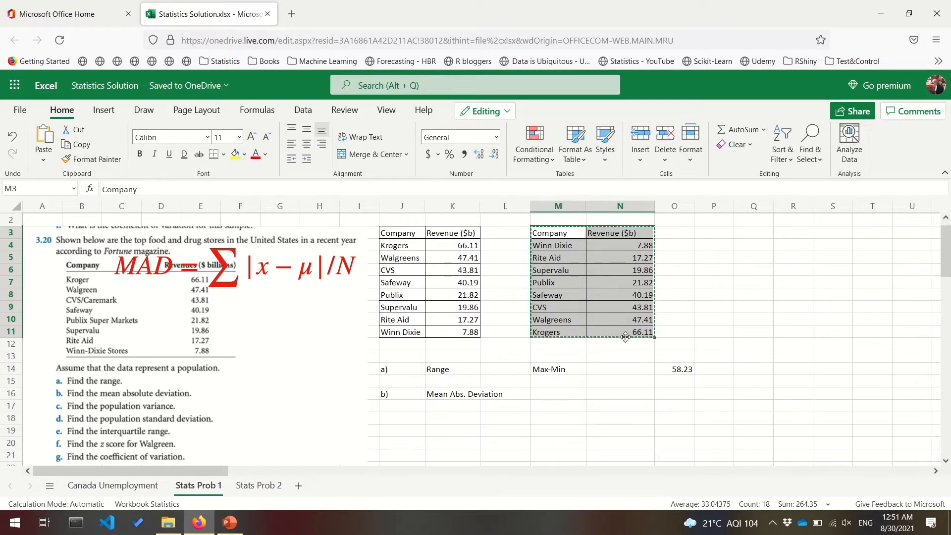
pyautogui.scroll(-3, 623, 335)
pyautogui.click(445, 315)
pyautogui.hotkey('ctrl', 'v')
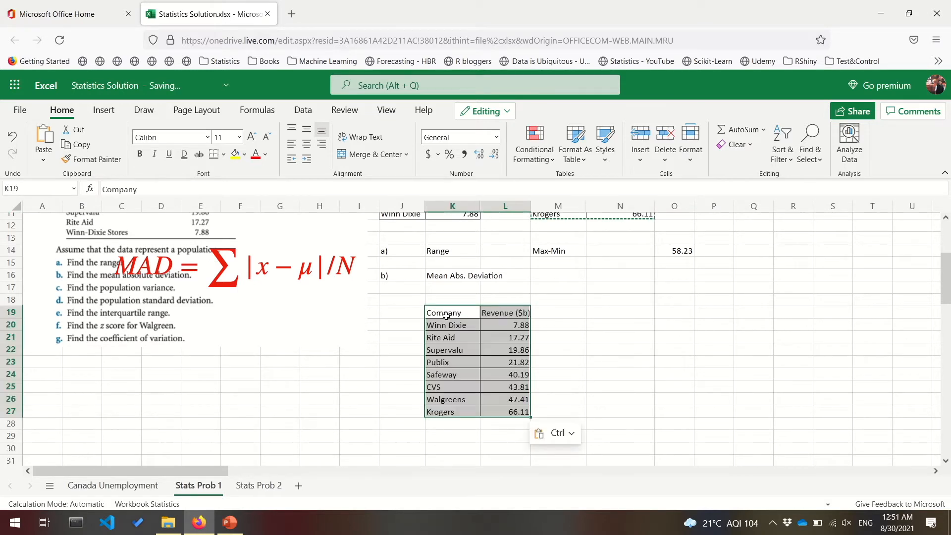
pyautogui.press('Right')
pyautogui.press('Right')
pyautogui.click(508, 216)
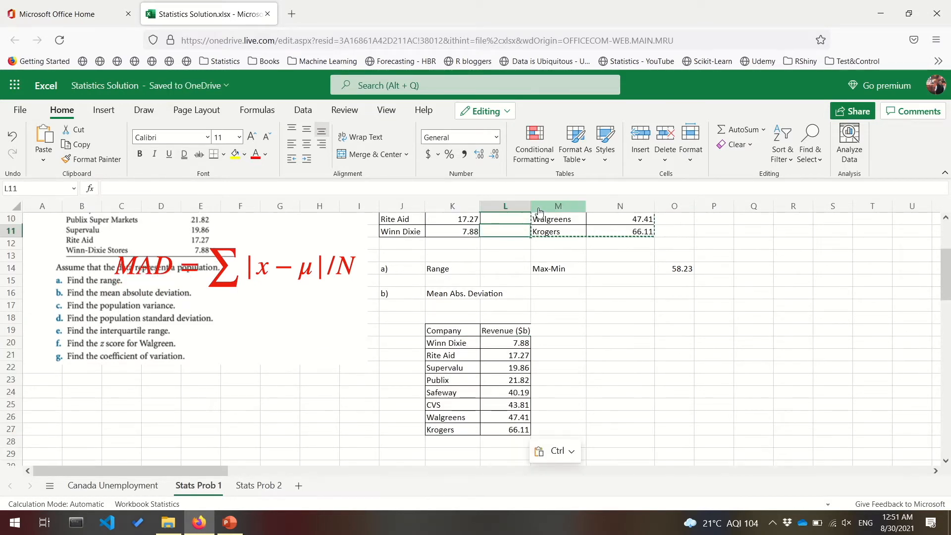
pyautogui.moveTo(531, 206); pyautogui.dragTo(537, 206)
# - Add the column header "Mean(U)" in M19 beside the Revenue ($b) header
pyautogui.click(570, 331)
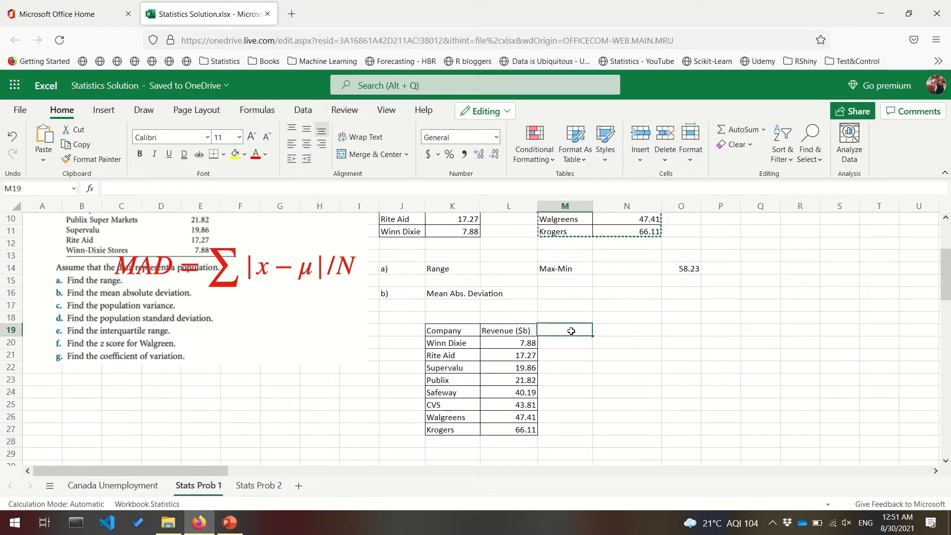
pyautogui.write('Mean')
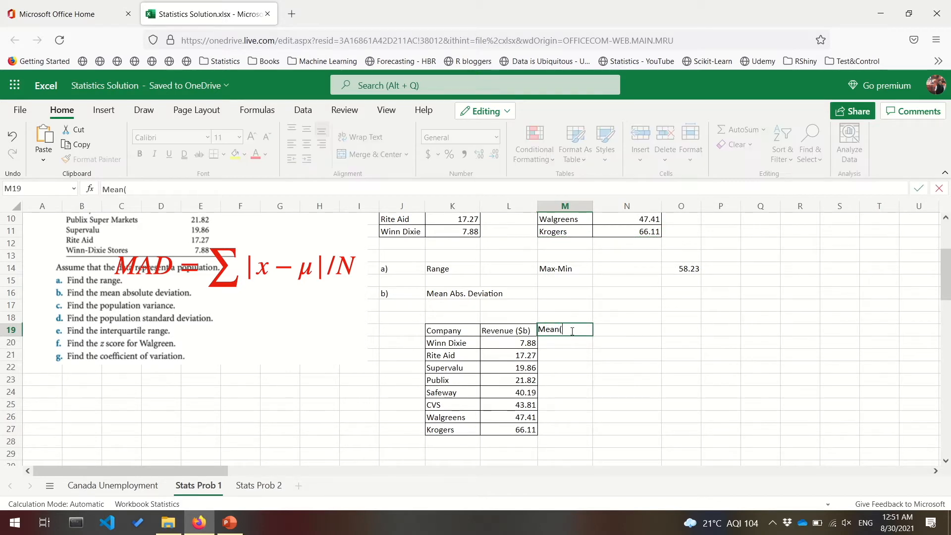
pyautogui.write('(U')
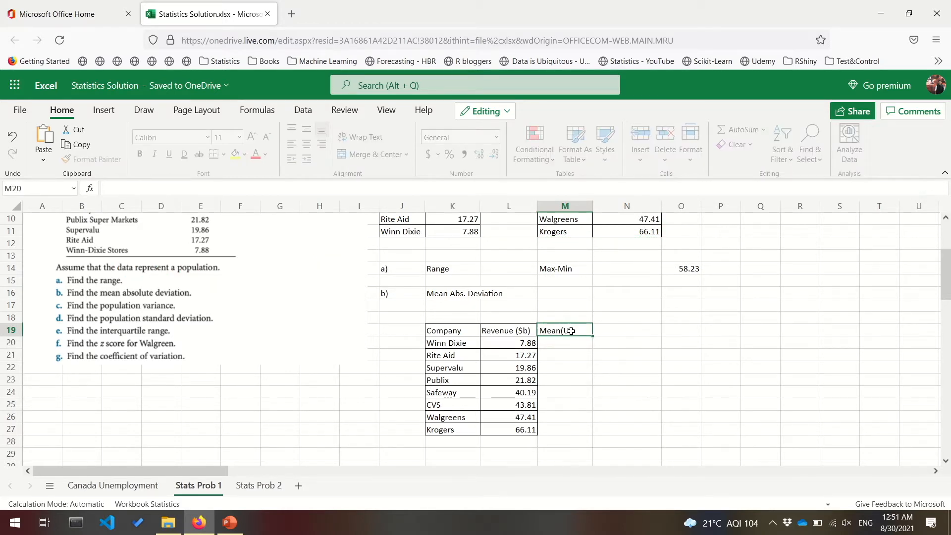
pyautogui.press('Return')
# - Calculate the mean revenue in M20 with the formula =AVERAGE(L20:L27)
pyautogui.write('=')
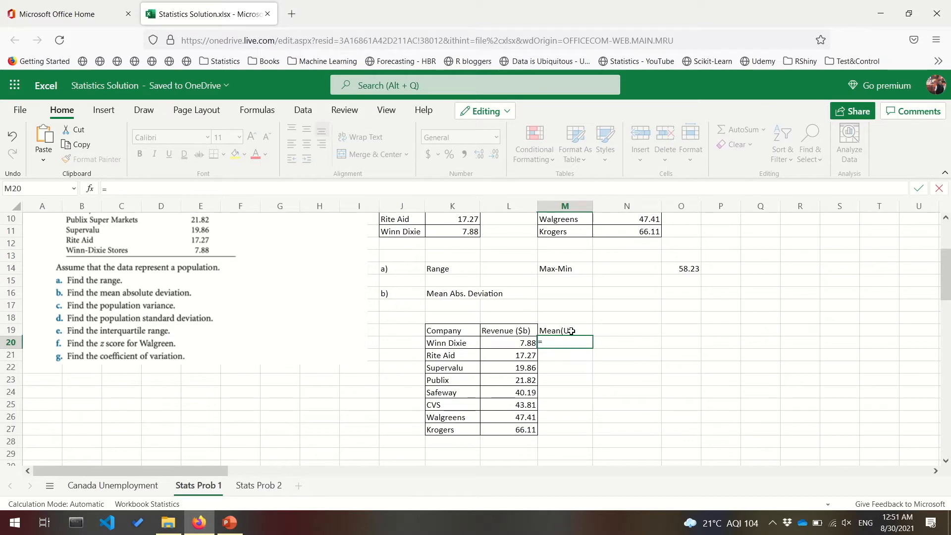
pyautogui.write('ave')
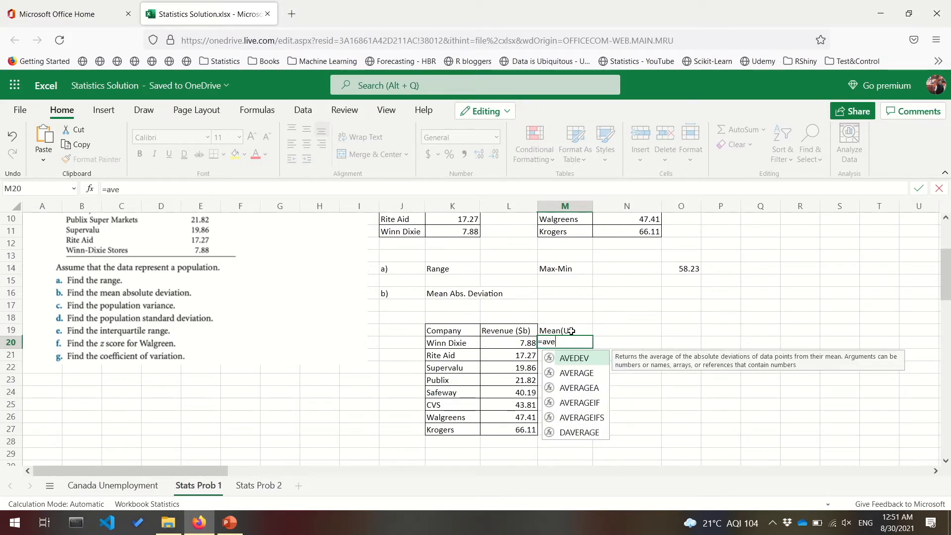
pyautogui.press('Down')
pyautogui.press('Tab')
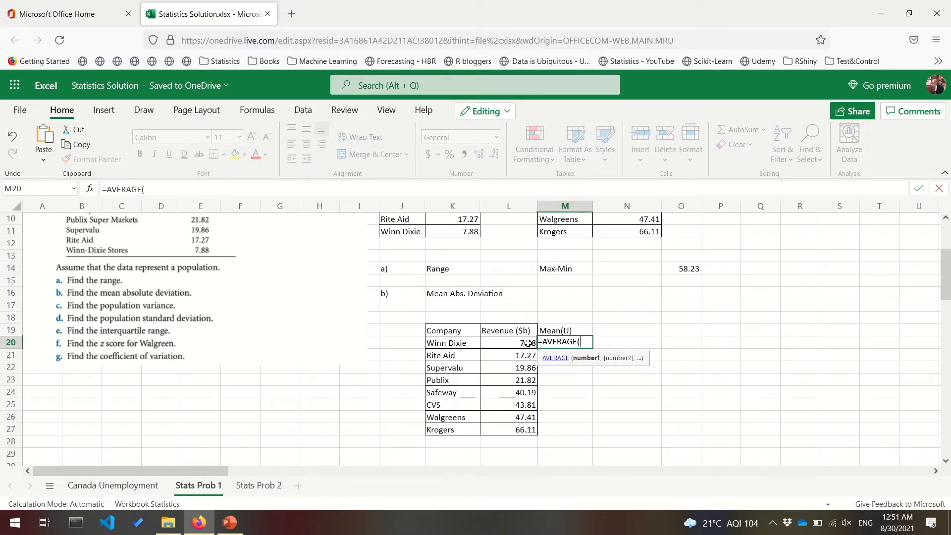
pyautogui.moveTo(523, 348); pyautogui.dragTo(519, 428)
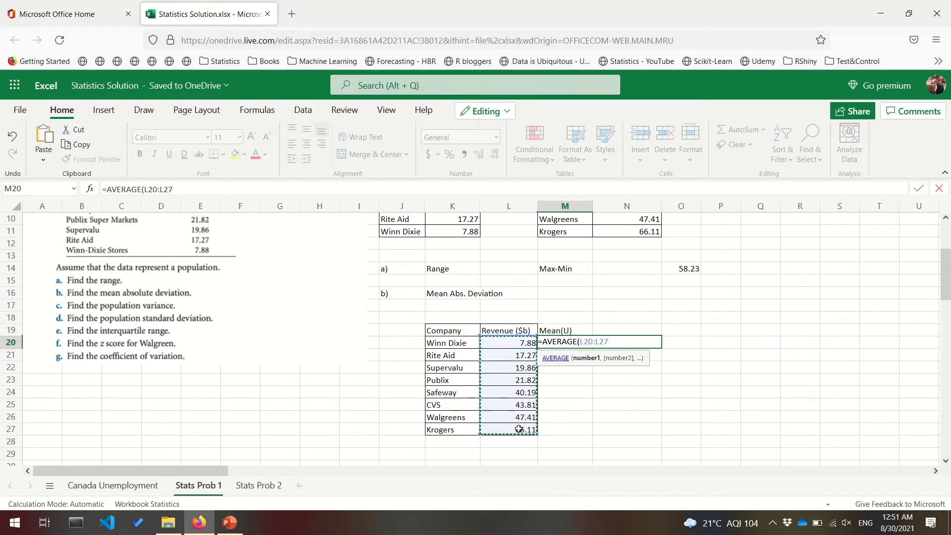
pyautogui.hotkey('ctrl', 'Return')
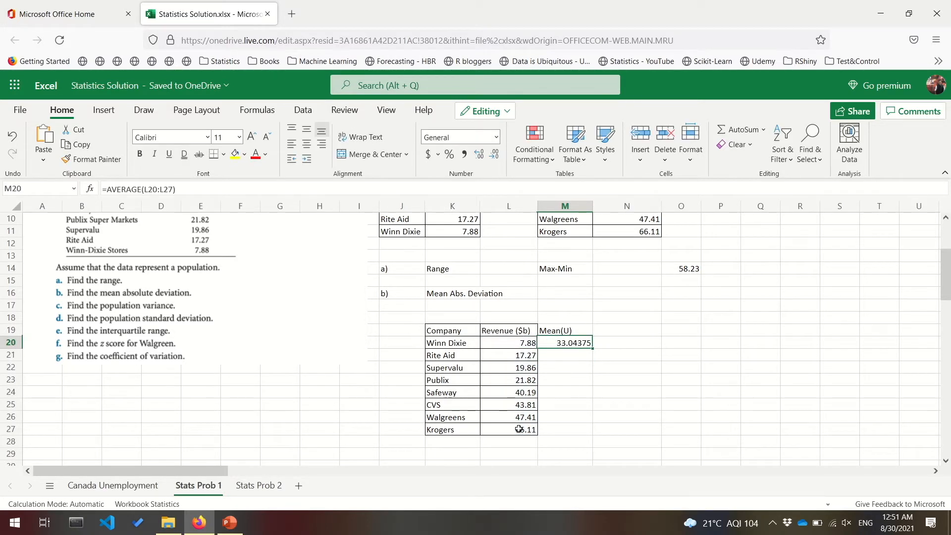
# - Try to copy the mean formula from M20 into M21 and M22 with its relative range
pyautogui.hotkey('ctrl', 'c')
pyautogui.press('Down')
pyautogui.hotkey('ctrl', 'v')
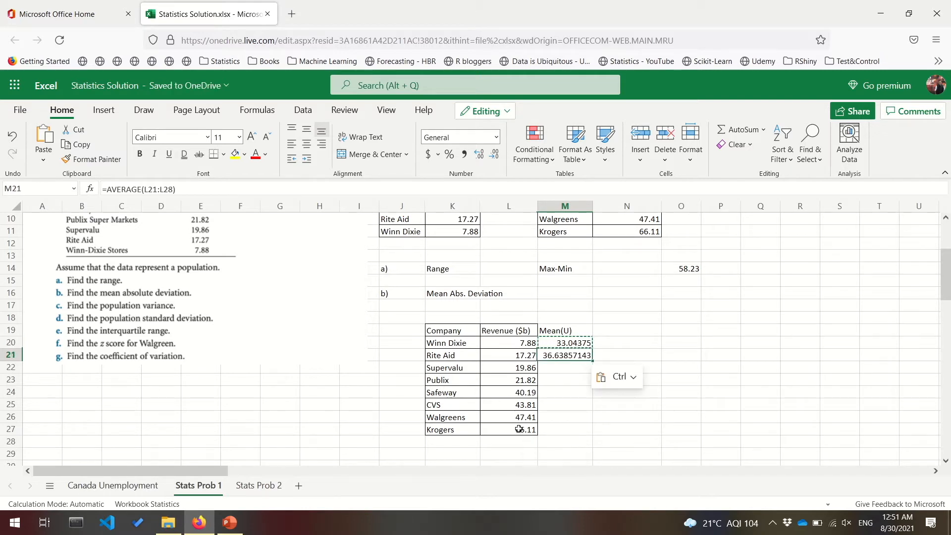
pyautogui.press('Down')
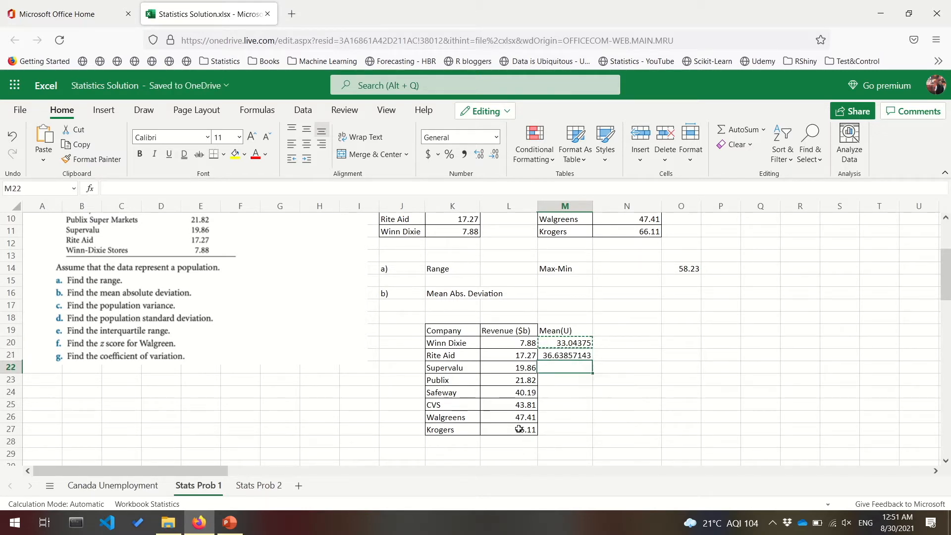
pyautogui.hotkey('ctrl', 'v')
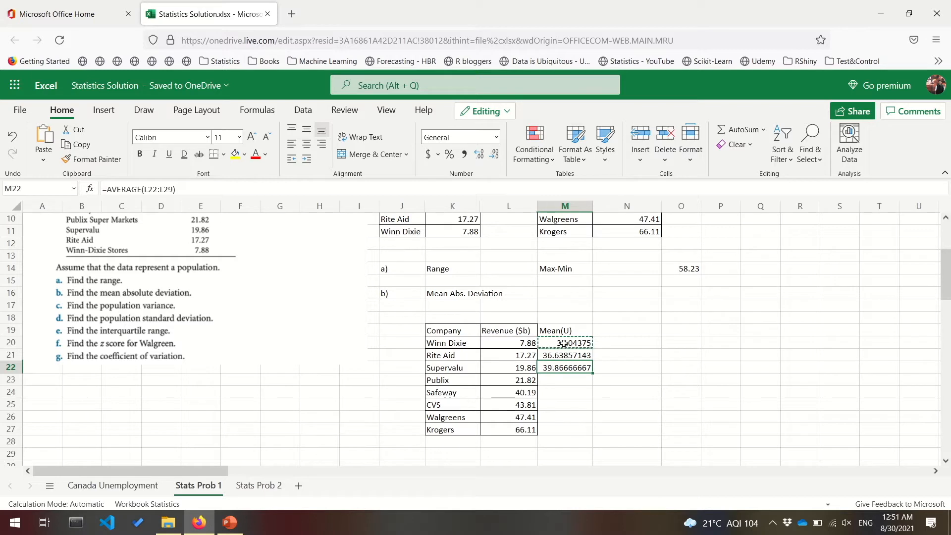
# - Make the range in M20's average formula absolute so it reads =AVERAGE($L$20:$L$27)
pyautogui.doubleClick(560, 342)
pyautogui.click(143, 188)
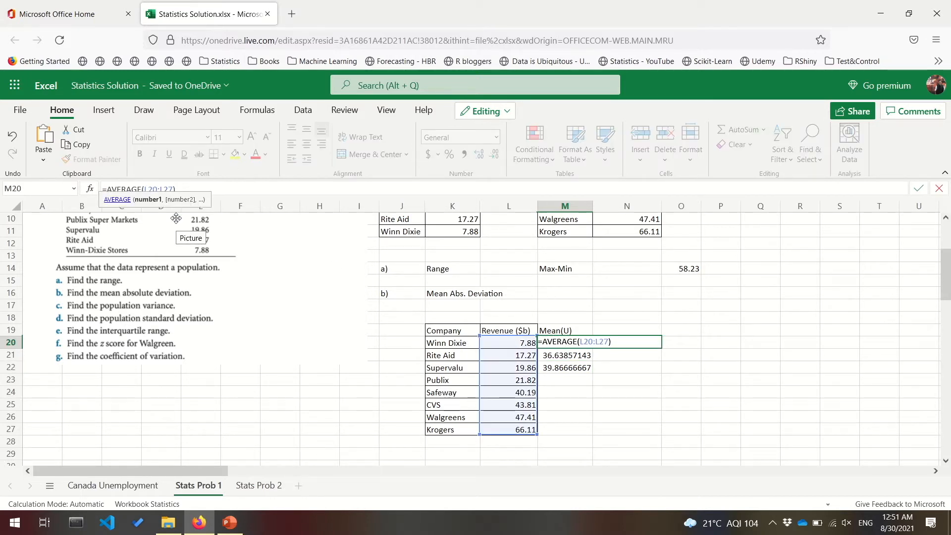
pyautogui.press('F4')
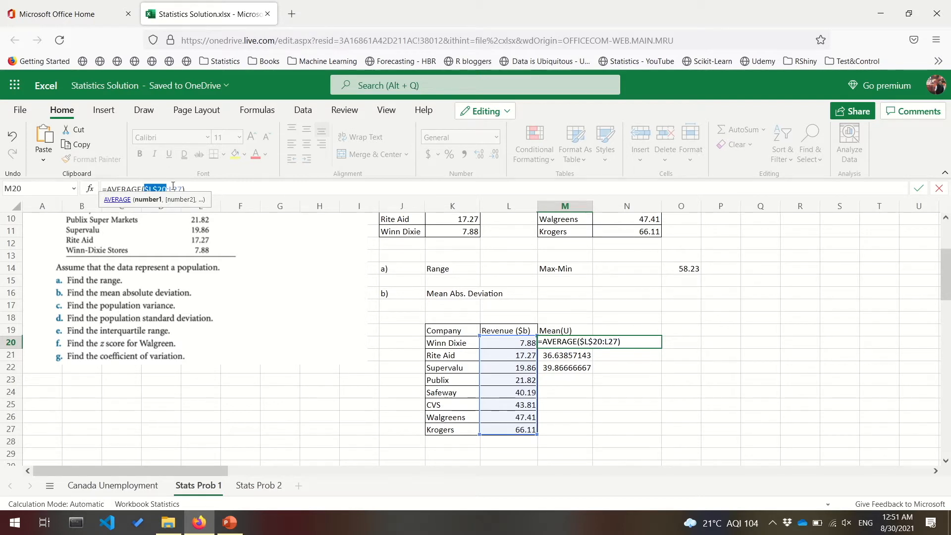
pyautogui.press('Return')
pyautogui.click(613, 400)
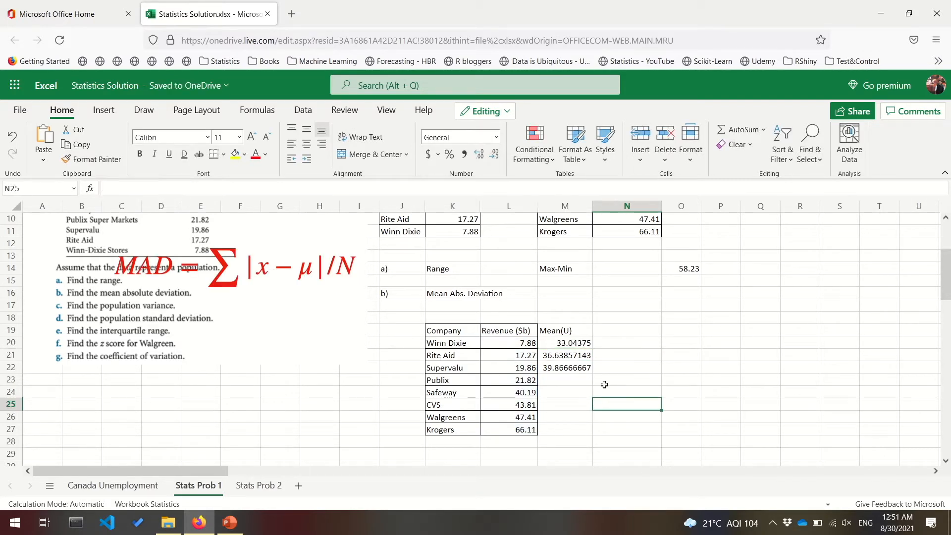
# - Clear the wrong means in M21:M22 and copy the absolute mean formula from M20 down through M27
pyautogui.moveTo(571, 355); pyautogui.dragTo(577, 382)
pyautogui.press('Up')
pyautogui.hotkey('ctrl', 'c')
pyautogui.press('Left')
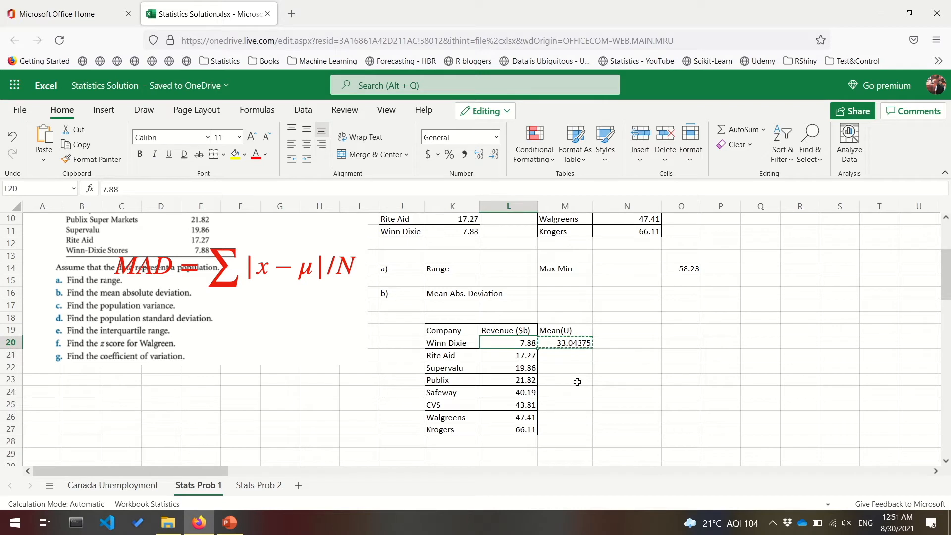
pyautogui.hotkey('ctrl', 'Down')
pyautogui.press('Right')
pyautogui.hotkey('ctrl', 'shift', 'Up')
pyautogui.hotkey('ctrl', 'v')
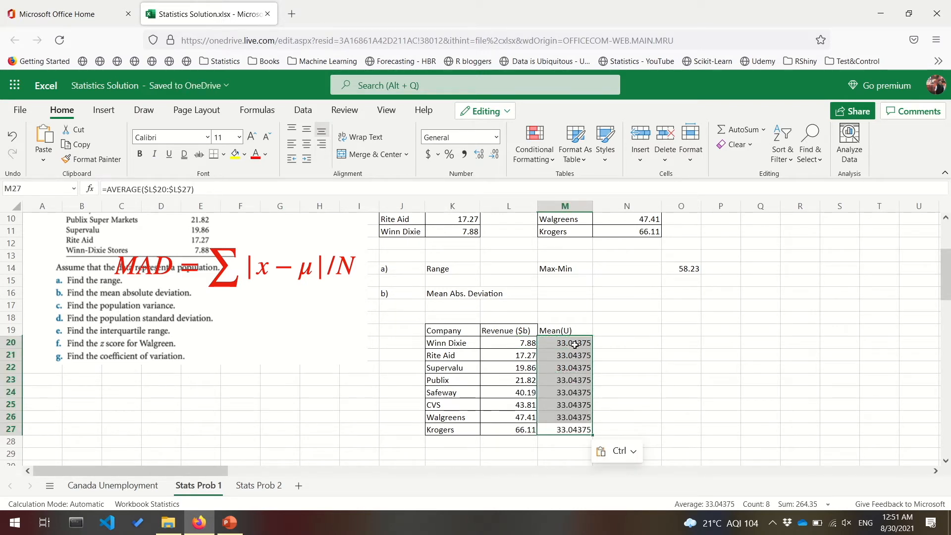
pyautogui.click(574, 343)
pyautogui.click(157, 187)
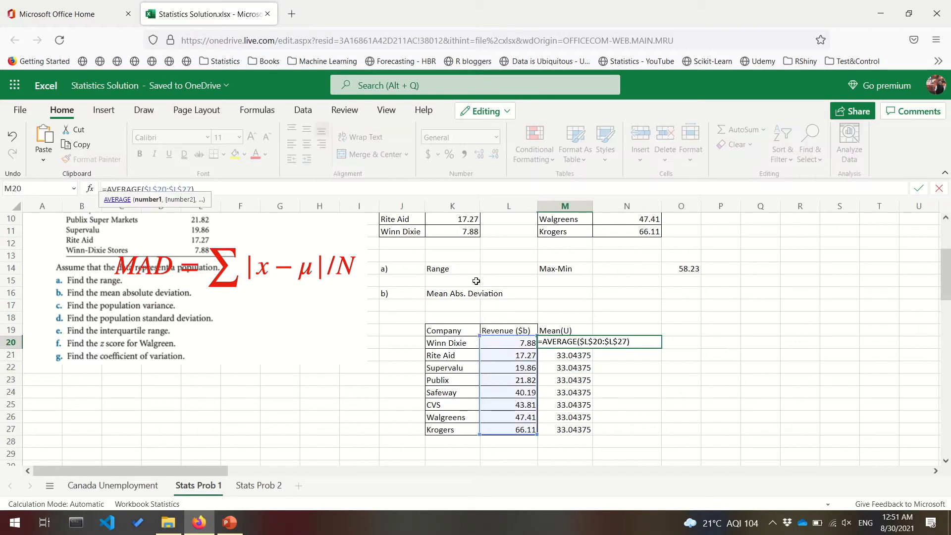
pyautogui.click(602, 386)
pyautogui.click(587, 343)
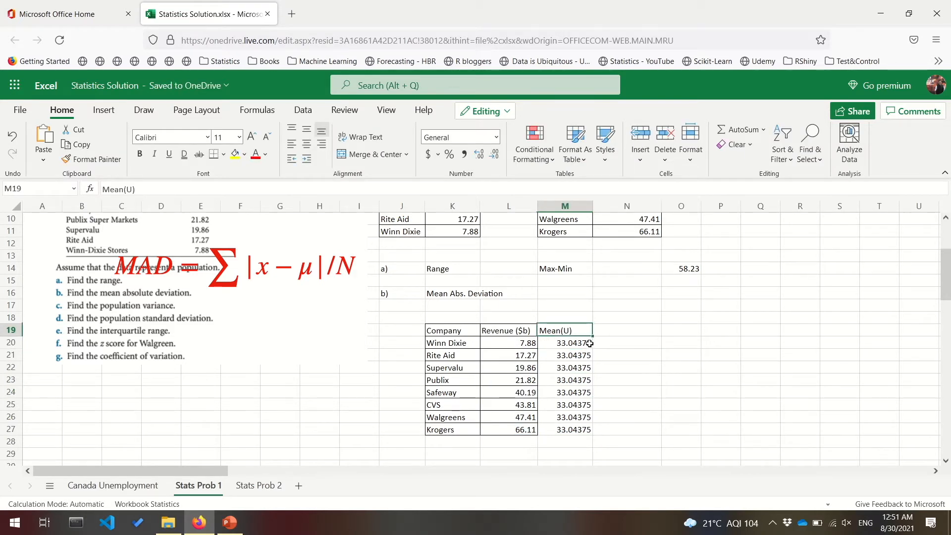
pyautogui.moveTo(520, 343); pyautogui.dragTo(522, 427)
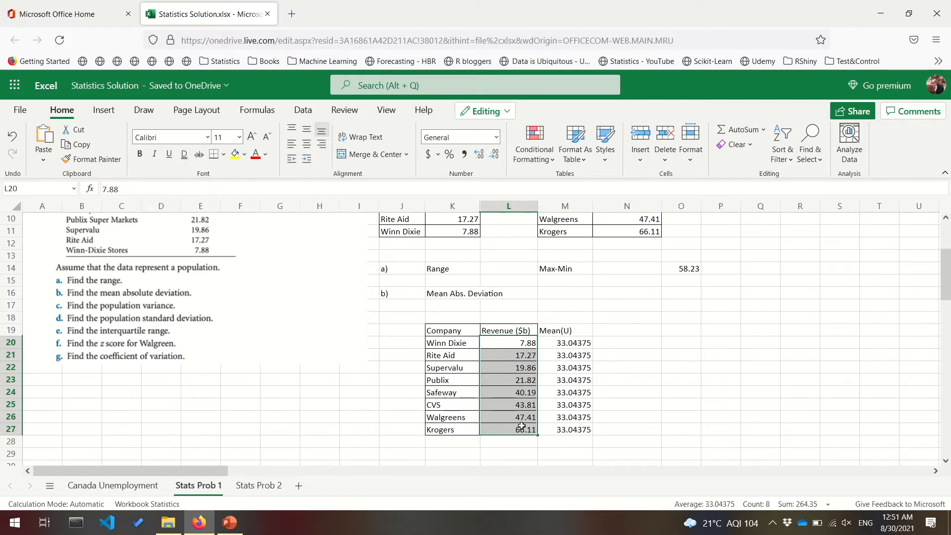
# - Add the header "Deviation" in N19 and calculate the first company's deviation in N20 with =L20-M20
pyautogui.click(630, 334)
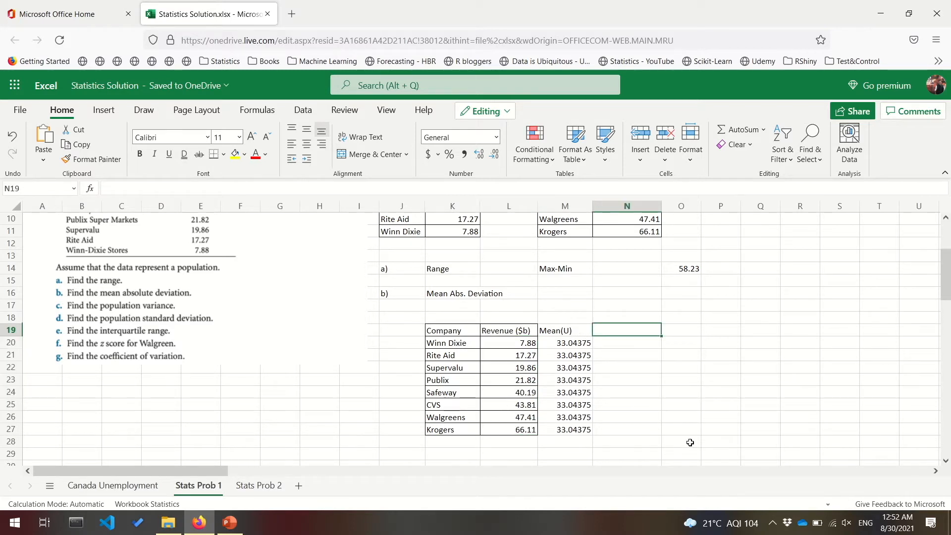
pyautogui.write('Deviation')
pyautogui.press('Return')
pyautogui.write('=')
pyautogui.press('Left')
pyautogui.press('Left')
pyautogui.write('-')
pyautogui.press('Left')
pyautogui.press('Return')
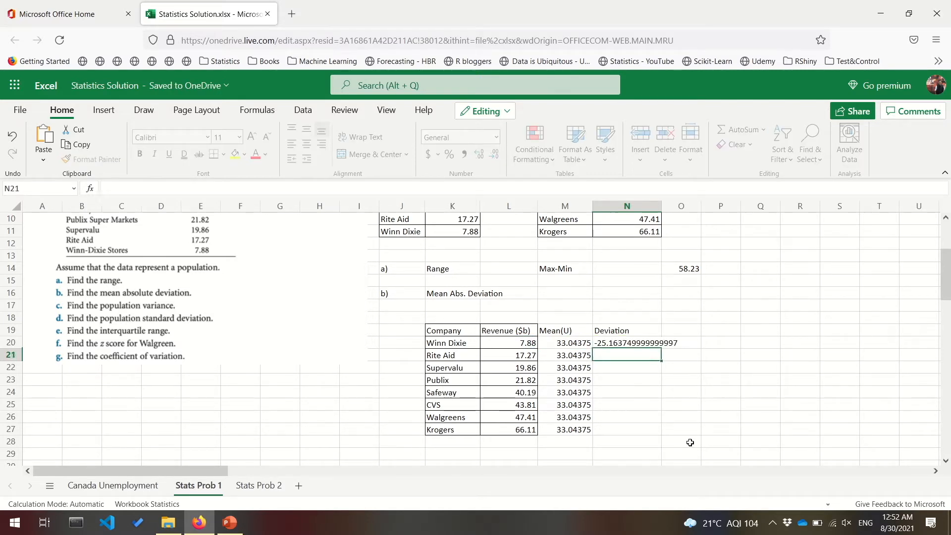
# - Copy the deviation formula from N20 down through N27 for all companies
pyautogui.press('Up')
pyautogui.hotkey('ctrl', 'c')
pyautogui.press('Left')
pyautogui.hotkey('ctrl', 'Down')
pyautogui.press('Right')
pyautogui.hotkey('ctrl', 'shift', 'Up')
pyautogui.hotkey('ctrl', 'v')
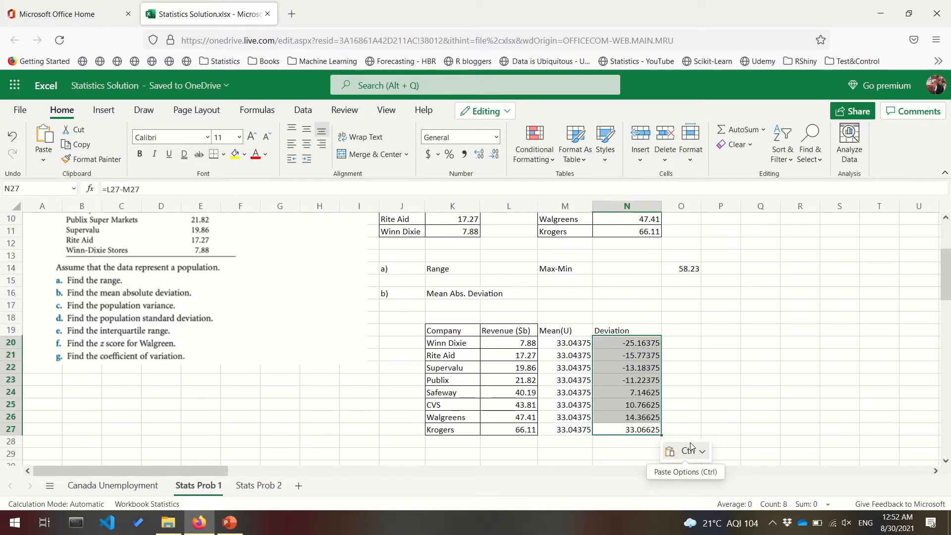
pyautogui.click(526, 343)
pyautogui.click(524, 420)
pyautogui.click(525, 429)
pyautogui.moveTo(520, 437); pyautogui.dragTo(578, 433)
pyautogui.click(665, 432)
# - Add the header "Abs" in O19 and use the ABS function in O20 on the deviation in N20
pyautogui.click(687, 328)
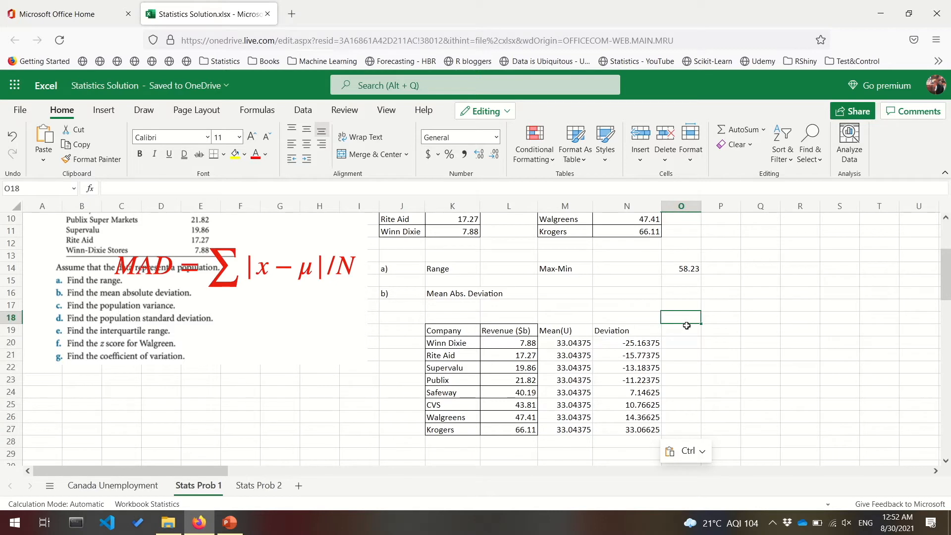
pyautogui.write('Abs')
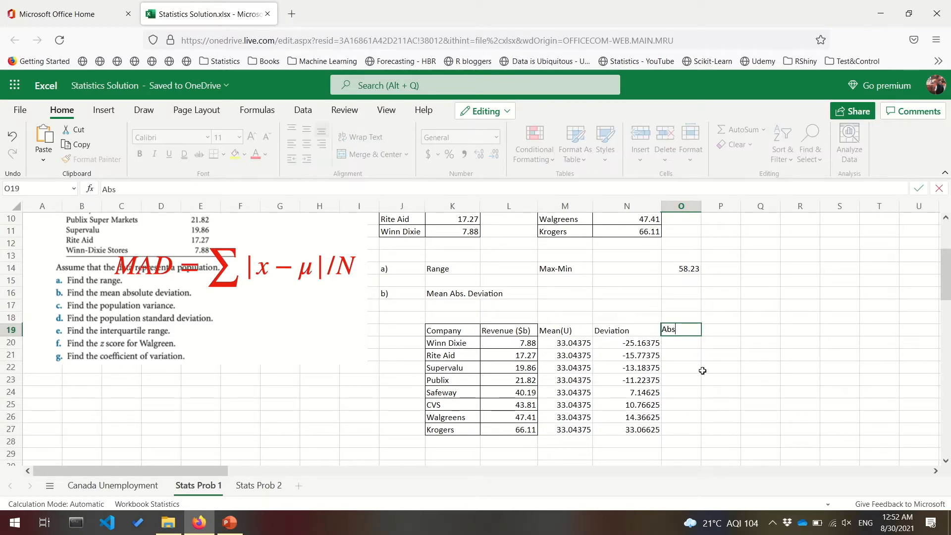
pyautogui.press('Return')
pyautogui.write('=abs(')
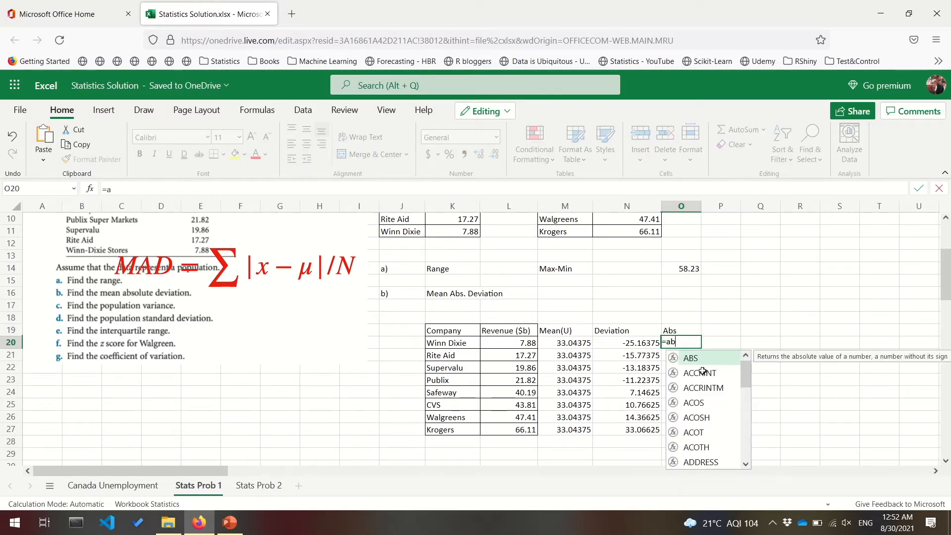
pyautogui.press('Left')
pyautogui.press('Return')
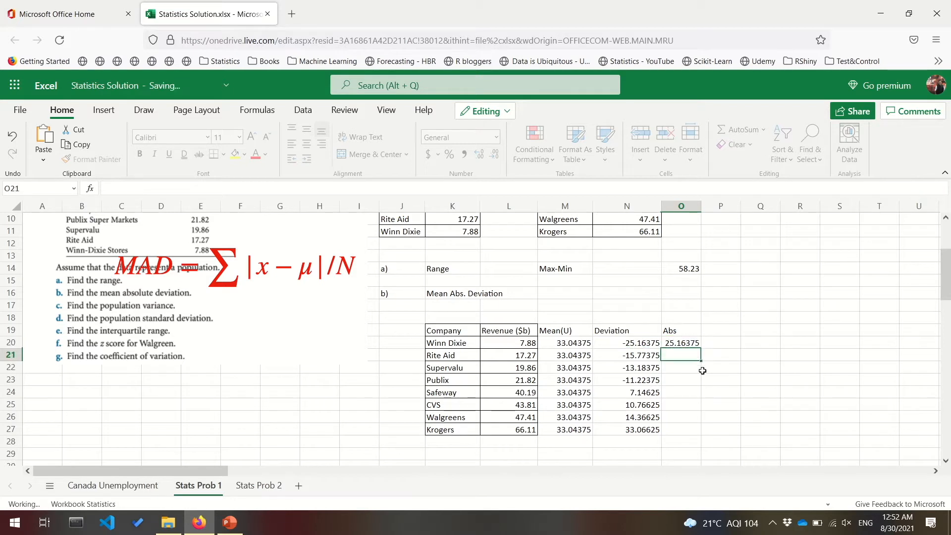
# - Copy the absolute value formula from O20 down through O27
pyautogui.press('Up')
pyautogui.hotkey('ctrl', 'c')
pyautogui.press('Left')
pyautogui.hotkey('ctrl', 'Down')
pyautogui.press('Right')
pyautogui.hotkey('ctrl', 'shift', 'Up')
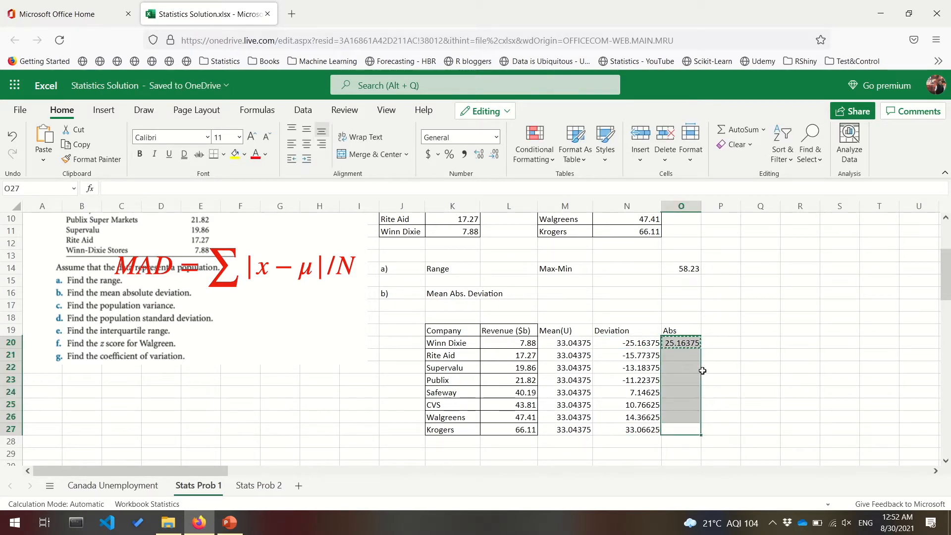
pyautogui.hotkey('ctrl', 'v')
# - Enter the label "Mean(U)" in M29 below the table
pyautogui.scroll(-1, 648, 380)
pyautogui.click(565, 419)
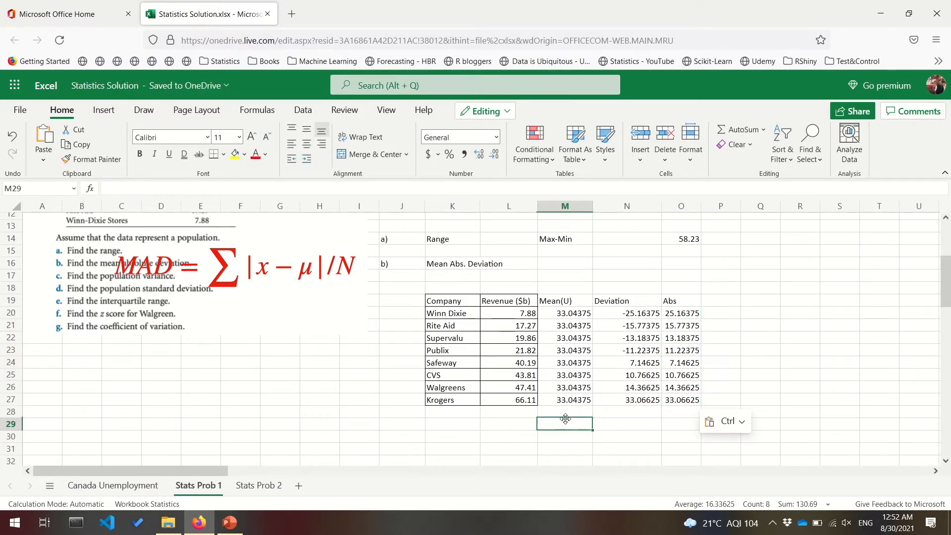
pyautogui.write('Mean(U)')
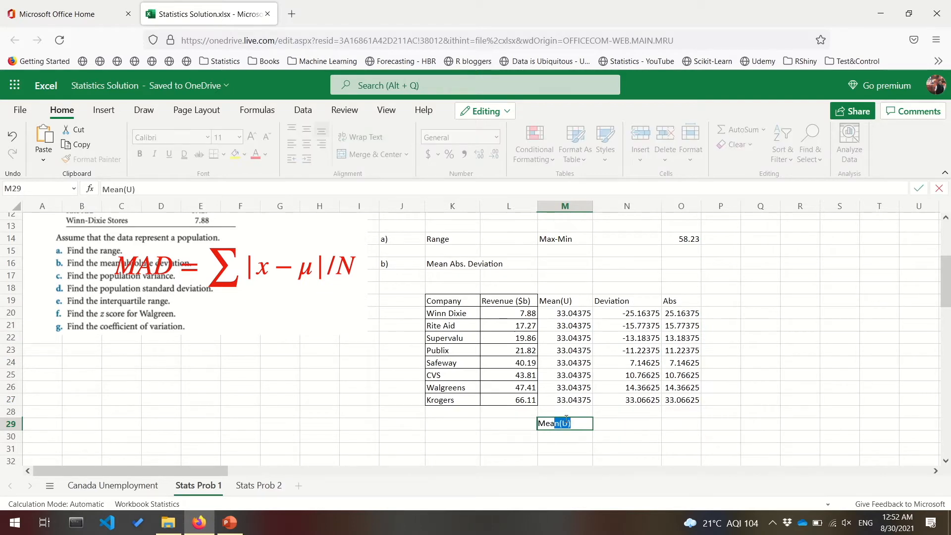
pyautogui.press('Right')
# - Calculate the mean absolute deviation in O29 with the formula =SUM(O20:O27)/8
pyautogui.press('Right')
pyautogui.write('=SUM(')
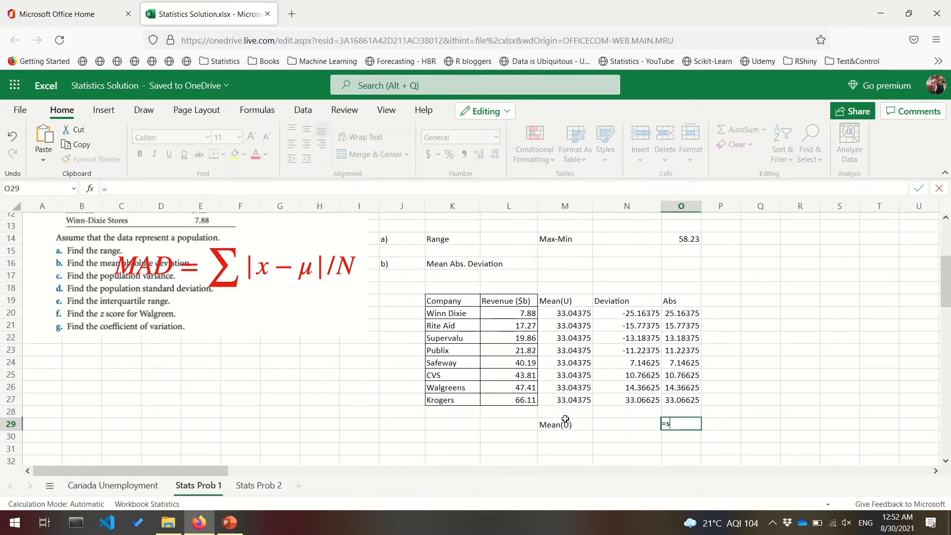
pyautogui.press('Up')
pyautogui.press('Up')
pyautogui.hotkey('shift', 'Up')
pyautogui.hotkey('shift', 'Up')
pyautogui.hotkey('shift', 'Up')
pyautogui.hotkey('shift', 'Up')
pyautogui.hotkey('shift', 'Up')
pyautogui.hotkey('shift', 'Up')
pyautogui.hotkey('shift', 'Up')
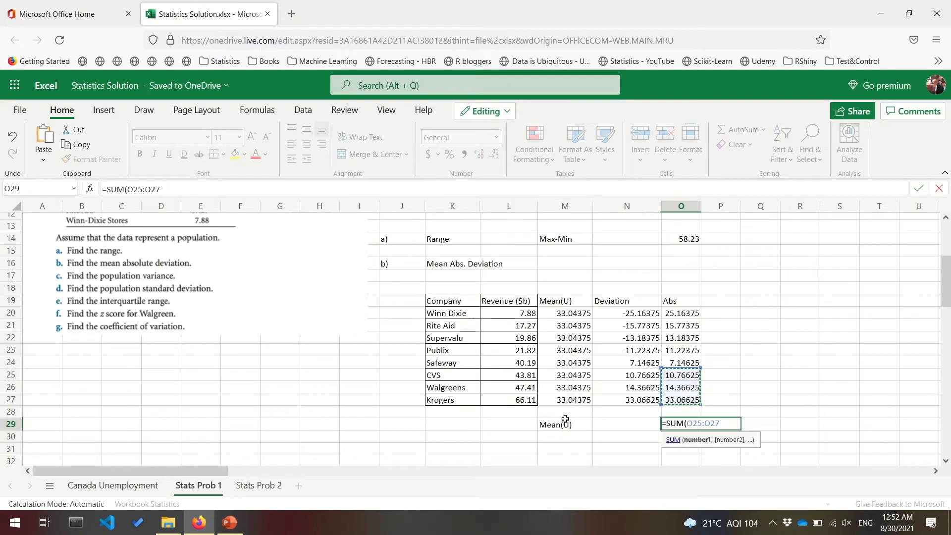
pyautogui.write(')/')
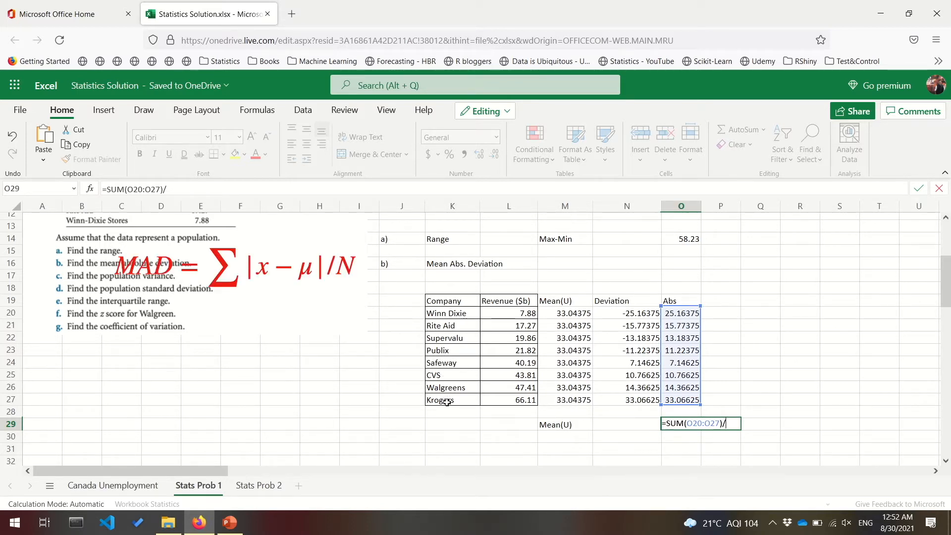
pyautogui.write('8')
pyautogui.press('Return')
pyautogui.press('Up')
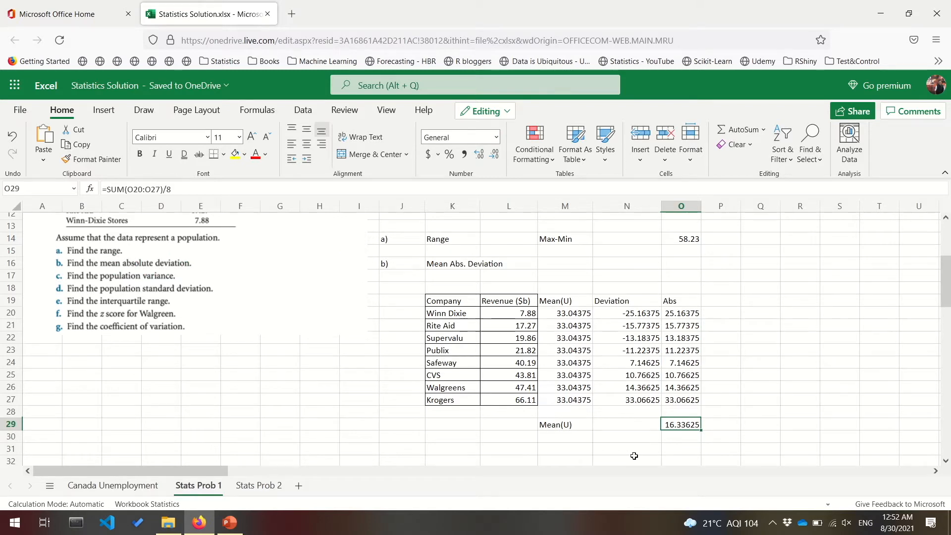
# - Enter the question label "c)" in J32 below the mean absolute deviation work
pyautogui.scroll(-1, 671, 429)
pyautogui.scroll(1, 671, 429)
pyautogui.scroll(-1, 671, 429)
pyautogui.click(402, 416)
pyautogui.write('c)')
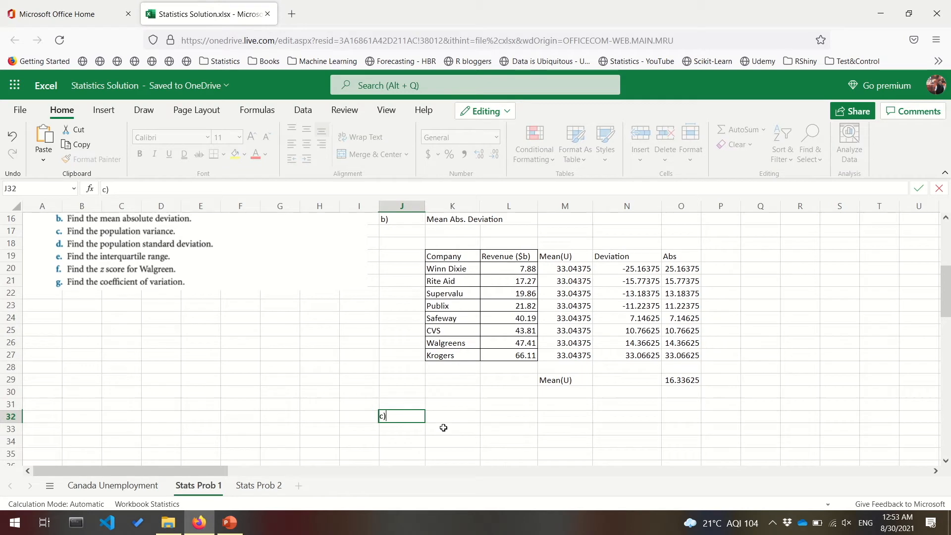
pyautogui.press('Tab')
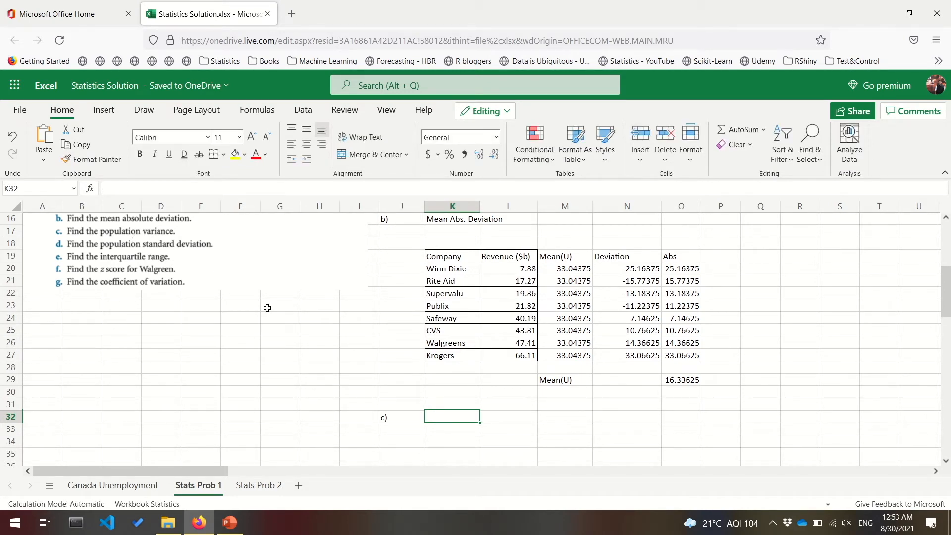
# - Label part c "variance" in K32 and write the formula note "sqr(x-u)/N" in M32
pyautogui.write('variance')
pyautogui.press('Tab')
pyautogui.press('Tab')
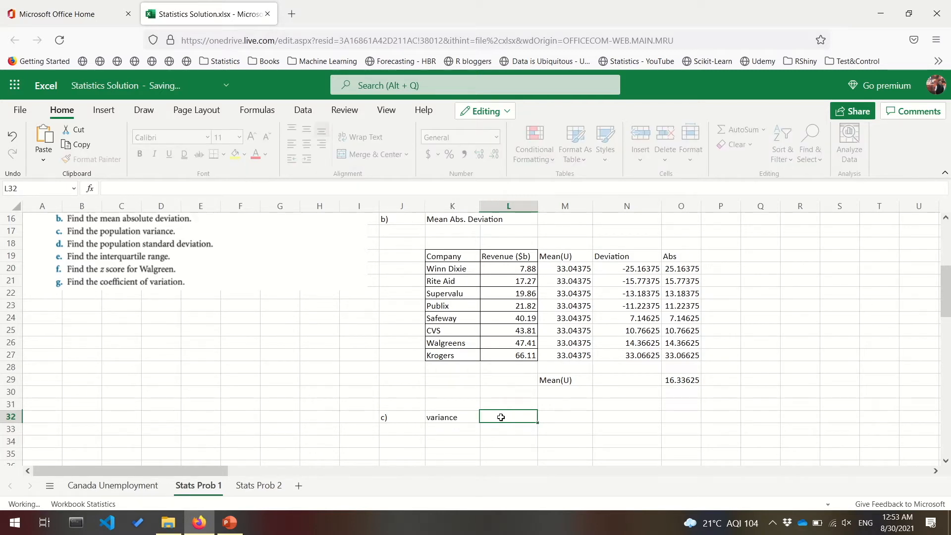
pyautogui.write('=')
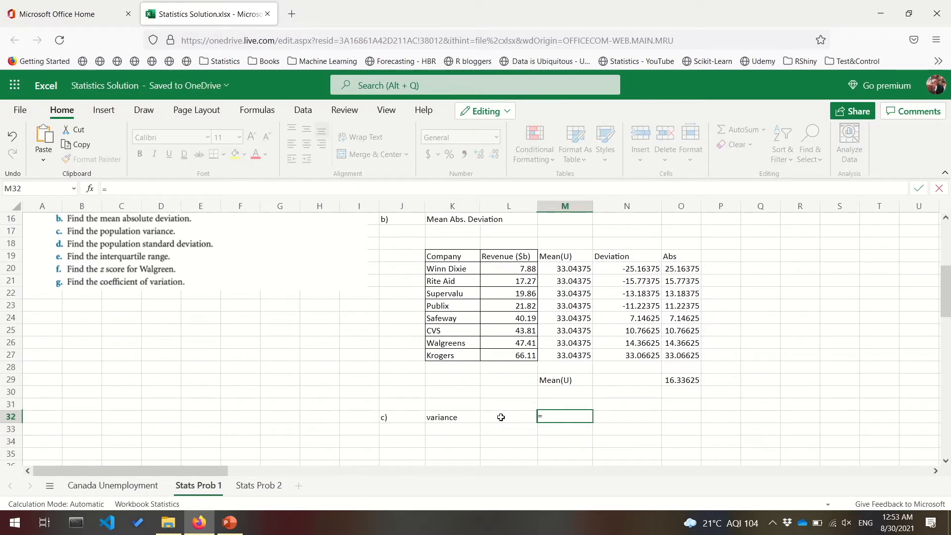
pyautogui.write('sq')
pyautogui.press('BackSpace')
pyautogui.press('BackSpace')
pyautogui.press('BackSpace')
pyautogui.write('sqr(x-u)/N')
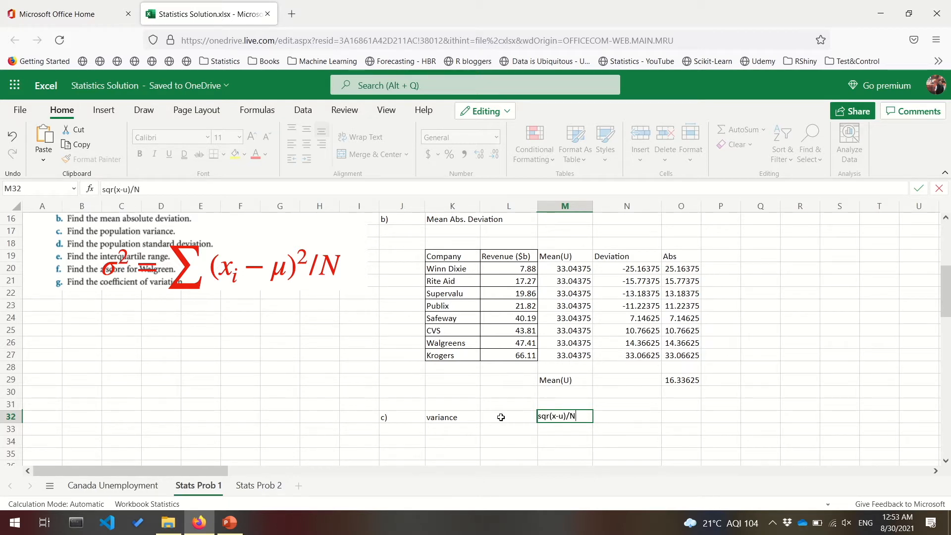
pyautogui.press('Return')
pyautogui.click(558, 417)
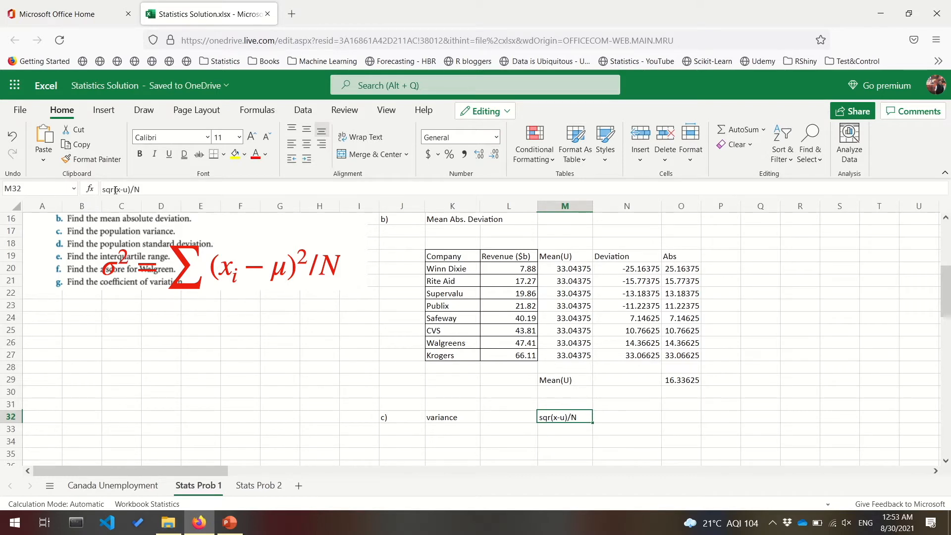
# - Copy the company, revenue, mean and deviation table from K19:N27 to K34, below the variance label
pyautogui.scroll(1, 528, 428)
pyautogui.scroll(-1, 528, 429)
pyautogui.scroll(1, 528, 429)
pyautogui.moveTo(446, 256); pyautogui.dragTo(618, 358)
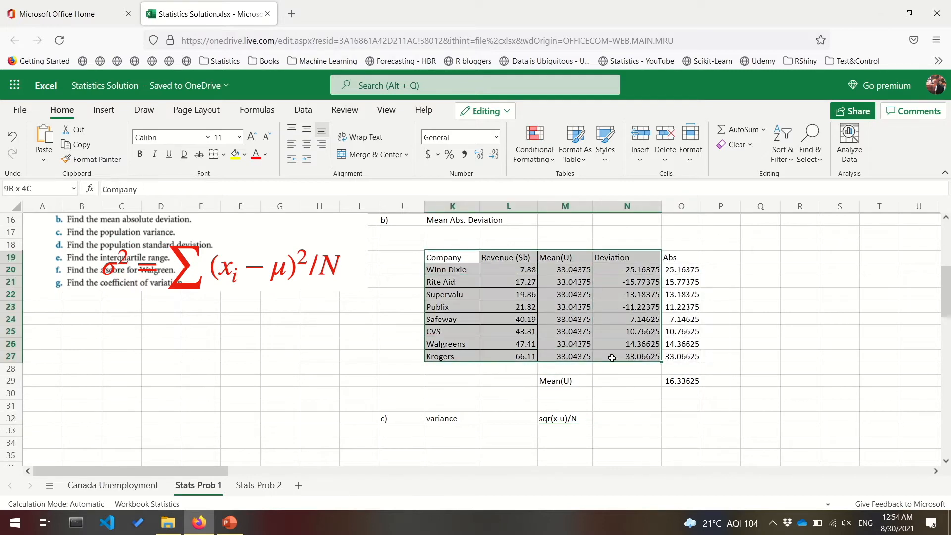
pyautogui.scroll(1, 614, 367)
pyautogui.hotkey('ctrl', 'c')
pyautogui.scroll(-4, 614, 377)
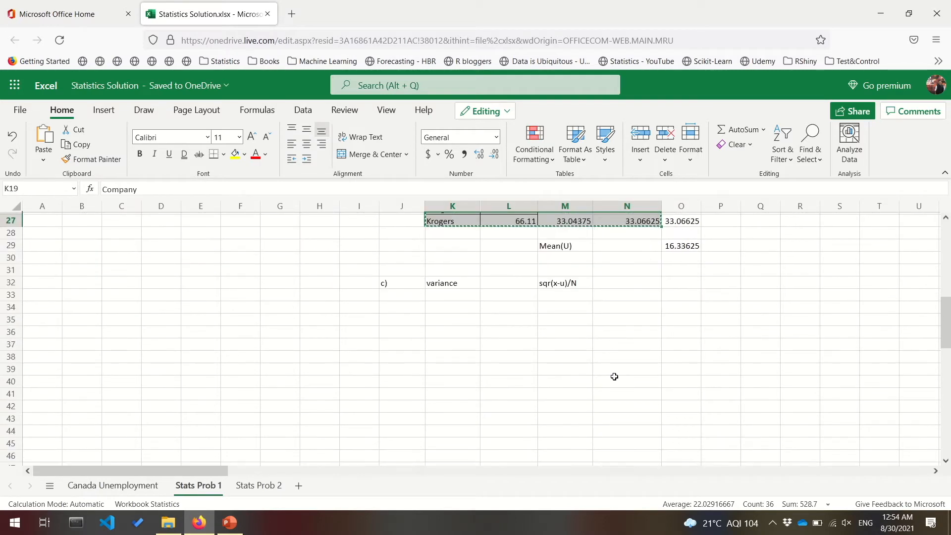
pyautogui.click(446, 306)
pyautogui.hotkey('ctrl', 'v')
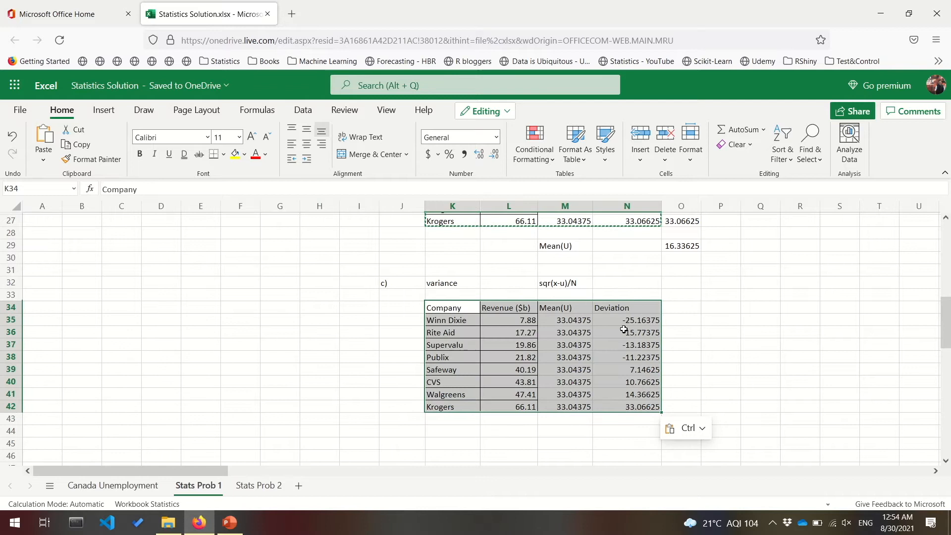
# - Add the column header "Sqr of Dev" in O34 and square Winn Dixie's deviation in O35 with =N35*N35
pyautogui.click(681, 307)
pyautogui.write('Sqr o')
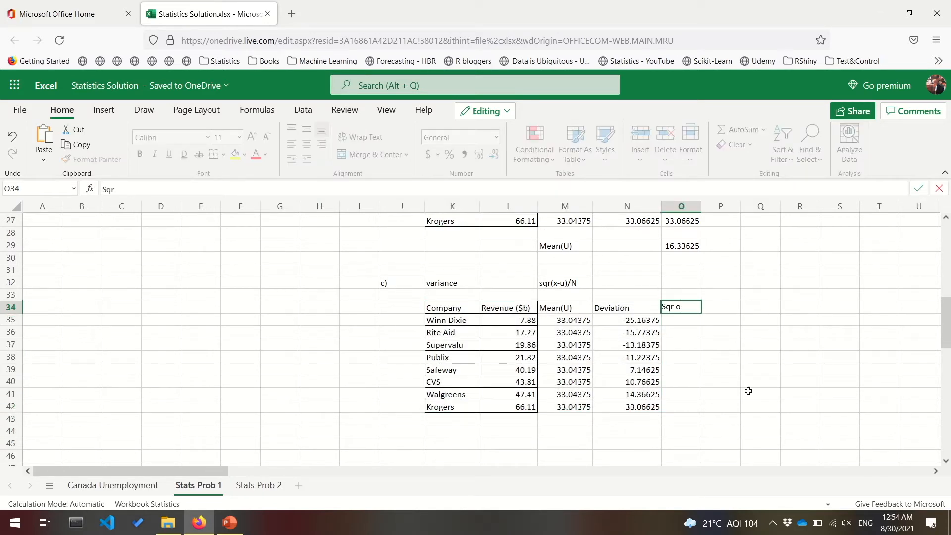
pyautogui.write('f Dev')
pyautogui.press('Return')
pyautogui.write('=')
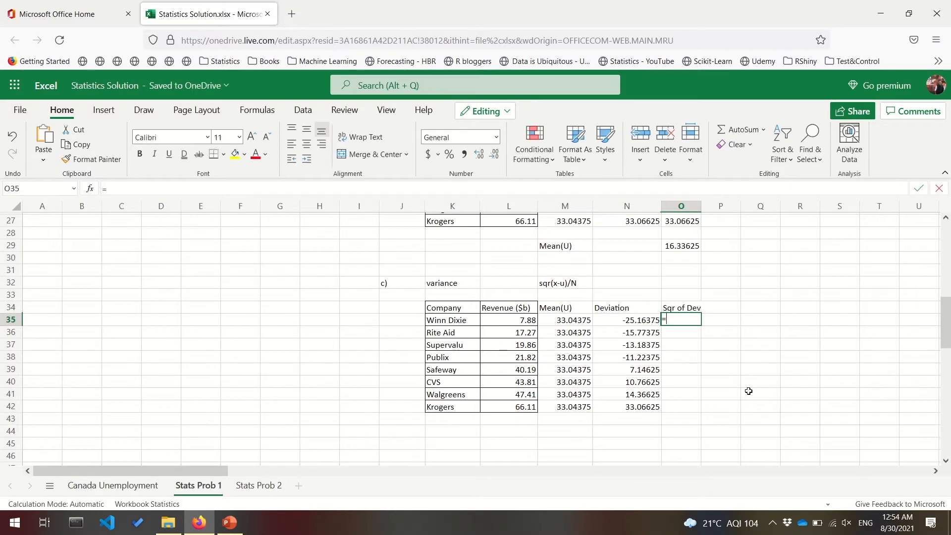
pyautogui.press('Left')
pyautogui.write('*')
pyautogui.press('Left')
pyautogui.hotkey('ctrl', 'Return')
# - Copy the squared deviation formula from O35 down through O42
pyautogui.hotkey('ctrl', 'c')
pyautogui.press('Down')
pyautogui.press('Down')
pyautogui.press('Down')
pyautogui.press('Down')
pyautogui.press('Down')
pyautogui.press('Down')
pyautogui.press('Down')
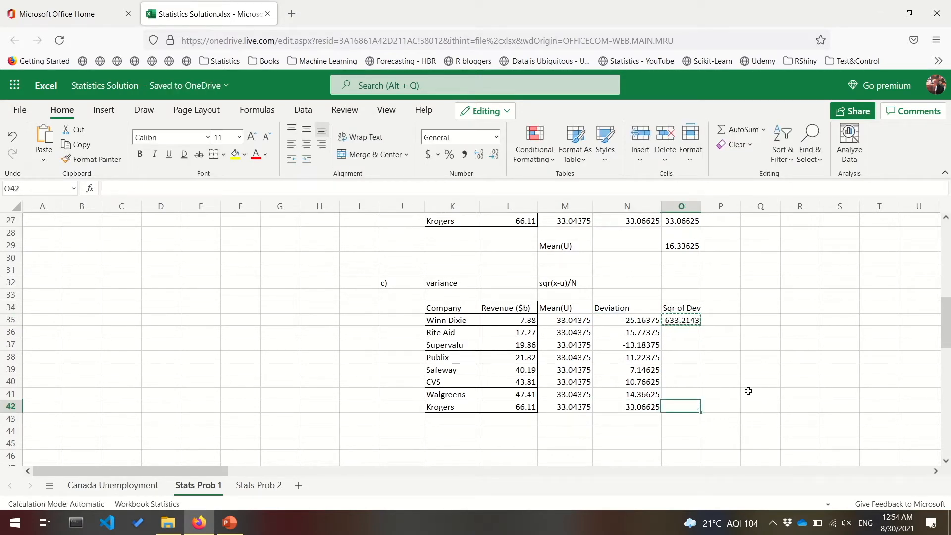
pyautogui.hotkey('ctrl', 'shift', 'Up')
pyautogui.hotkey('ctrl', 'v')
# - Enter the label "Variancd" in M44 below the squared deviation table
pyautogui.press('Down')
pyautogui.press('Down')
pyautogui.press('Left')
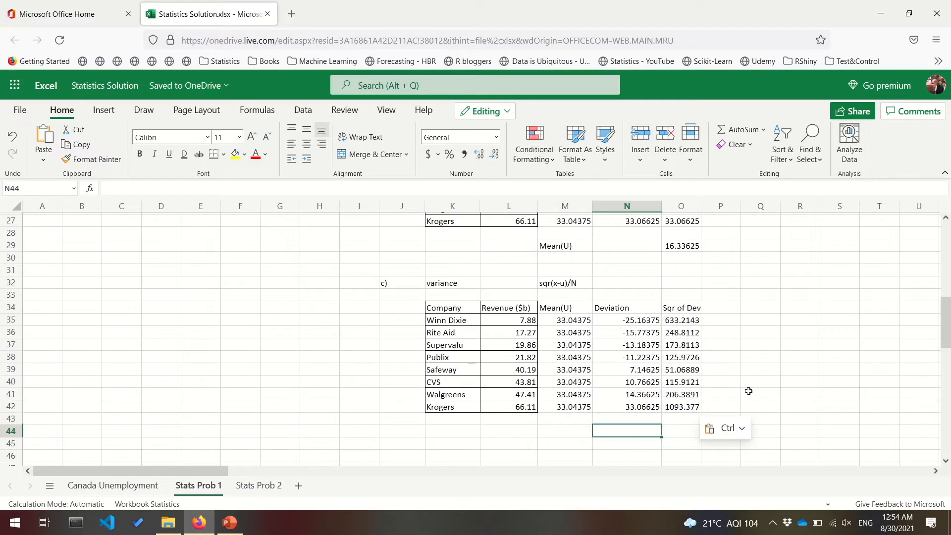
pyautogui.press('Left')
pyautogui.write('Variancd')
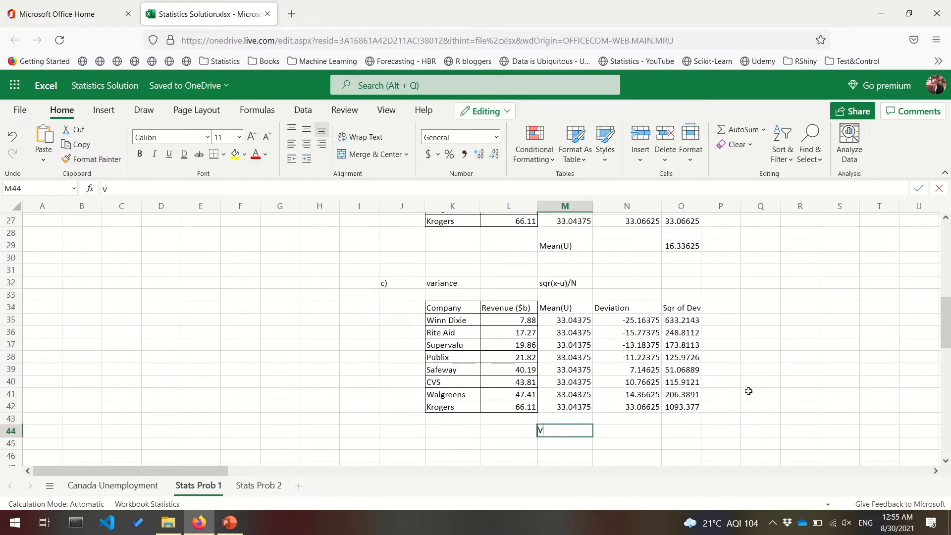
pyautogui.press('Tab')
# - Calculate the population variance in O44 with the formula =SUM(O35:O42)/8
pyautogui.press('Tab')
pyautogui.write('=sum(')
pyautogui.press('Up')
pyautogui.press('Up')
pyautogui.hotkey('shift', 'Up')
pyautogui.hotkey('shift', 'Up')
pyautogui.hotkey('shift', 'Up')
pyautogui.hotkey('shift', 'Up')
pyautogui.hotkey('shift', 'Up')
pyautogui.hotkey('shift', 'Up')
pyautogui.hotkey('shift', 'Up')
pyautogui.write(')')
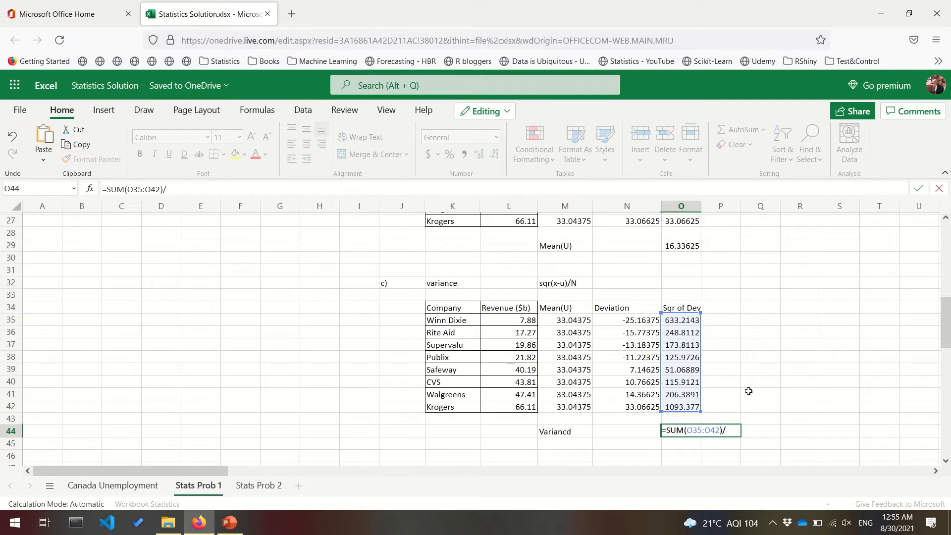
pyautogui.write('/8')
pyautogui.press('Return')
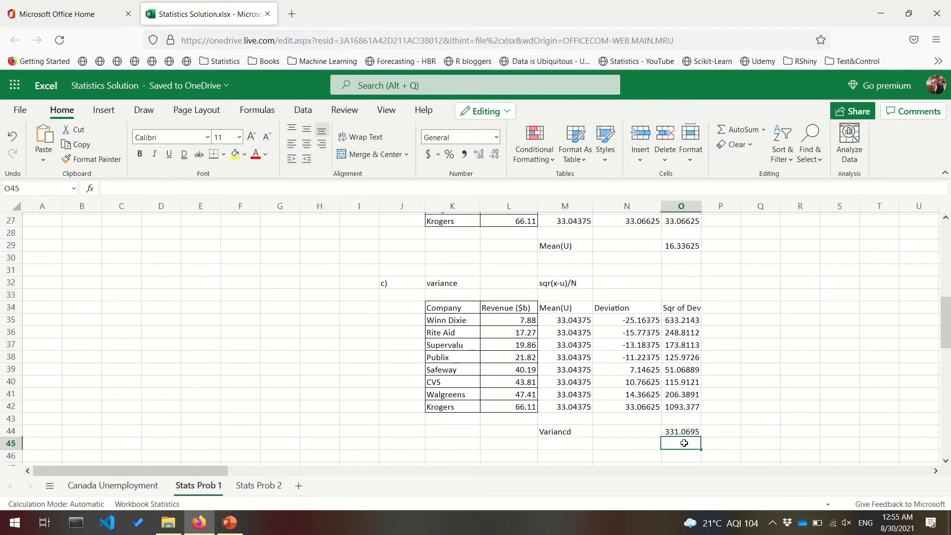
# - Apply all borders to the variance table K34:O42
pyautogui.scroll(-1, 684, 442)
pyautogui.moveTo(448, 283)
pyautogui.mouseDown()
pyautogui.moveTo(688, 391)
pyautogui.moveTo(688, 380)
pyautogui.mouseUp()
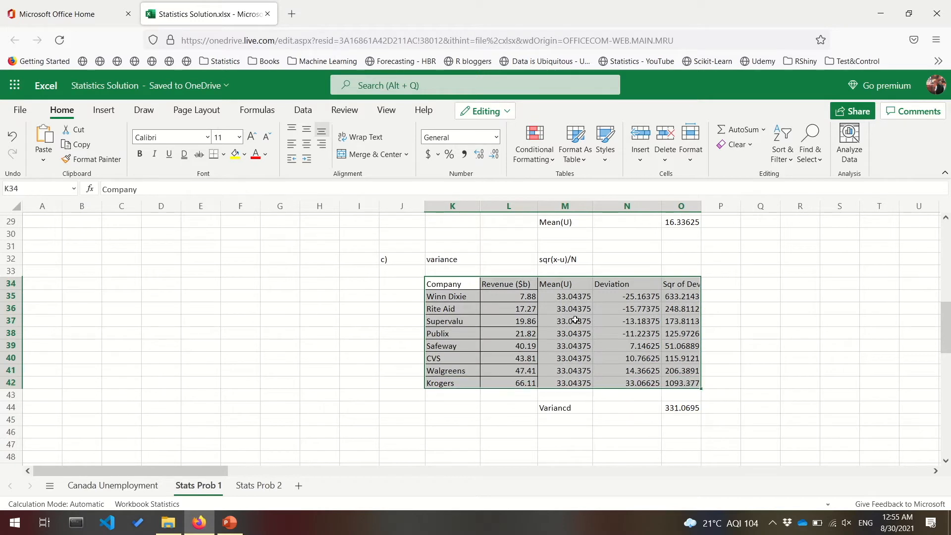
pyautogui.click(224, 154)
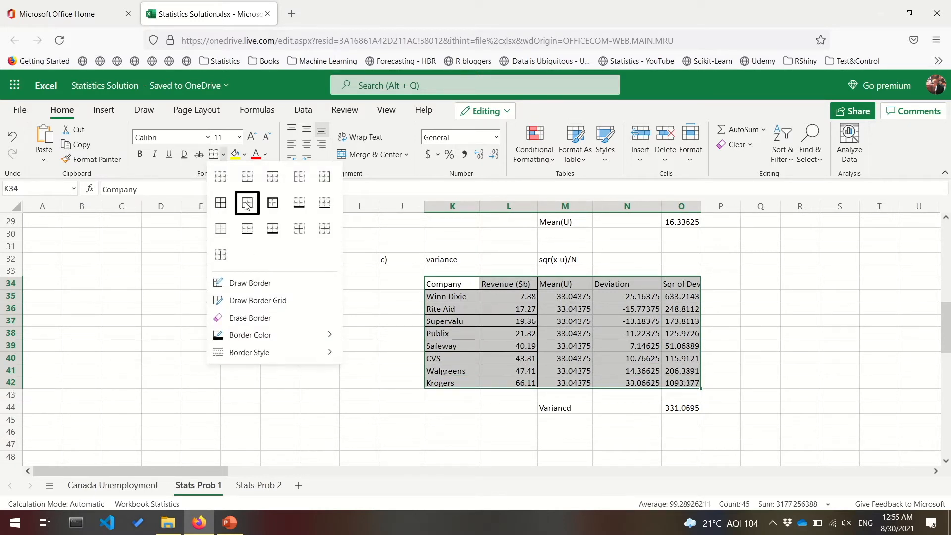
pyautogui.click(221, 202)
# - Format the variance table's numbers in comma style with one decimal and widen column O to fit its header
pyautogui.click(464, 154)
pyautogui.click(495, 155)
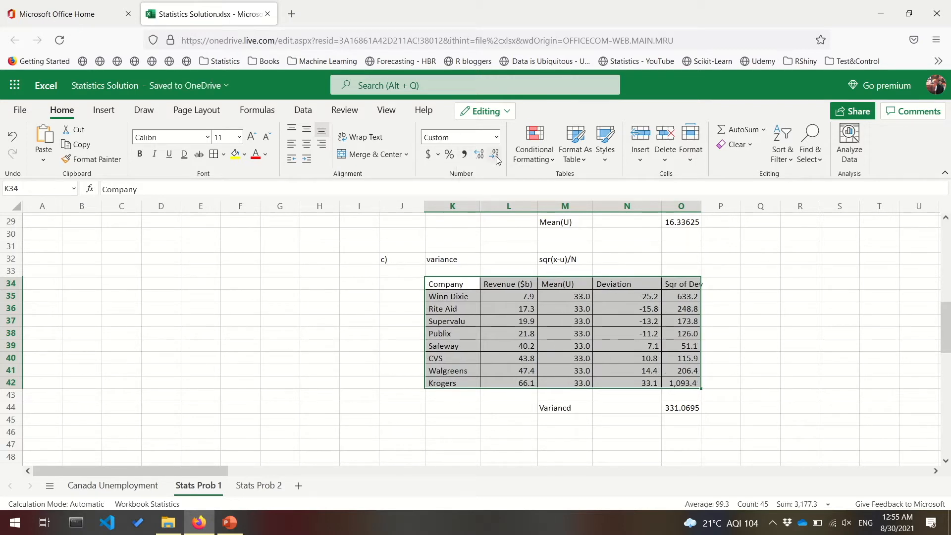
pyautogui.click(587, 346)
pyautogui.moveTo(701, 207); pyautogui.dragTo(721, 210)
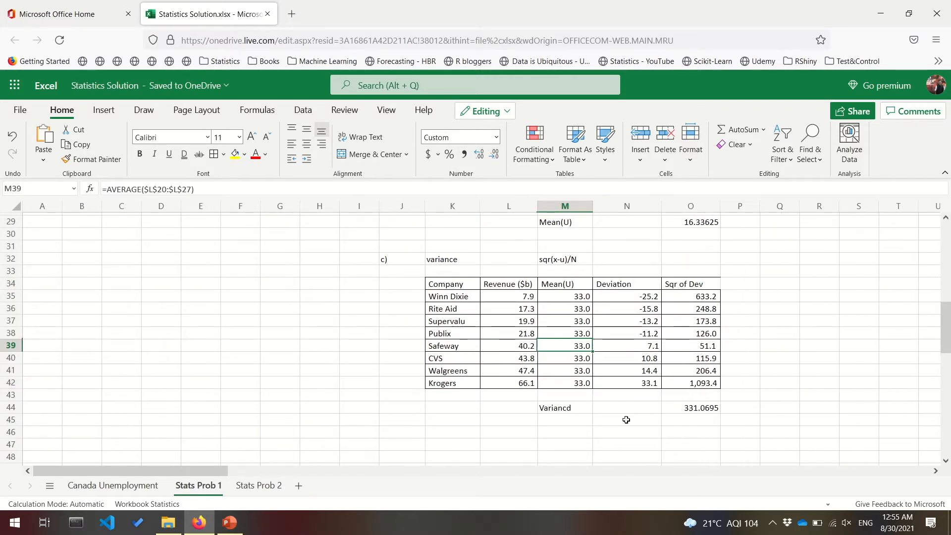
# - Enter the label "std. dev" in M45 under the variance label
pyautogui.click(562, 422)
pyautogui.write('std. d')
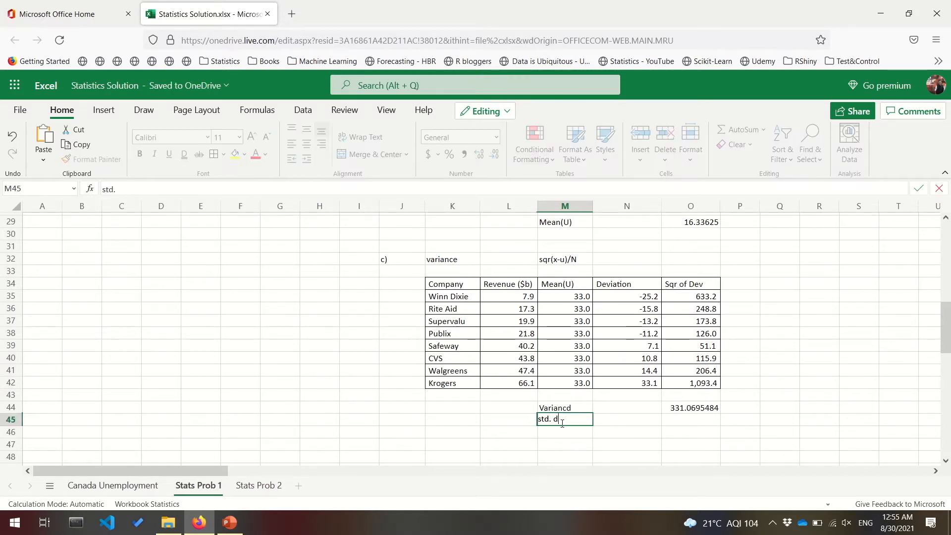
pyautogui.press('Right')
pyautogui.press('Right')
pyautogui.press('Right')
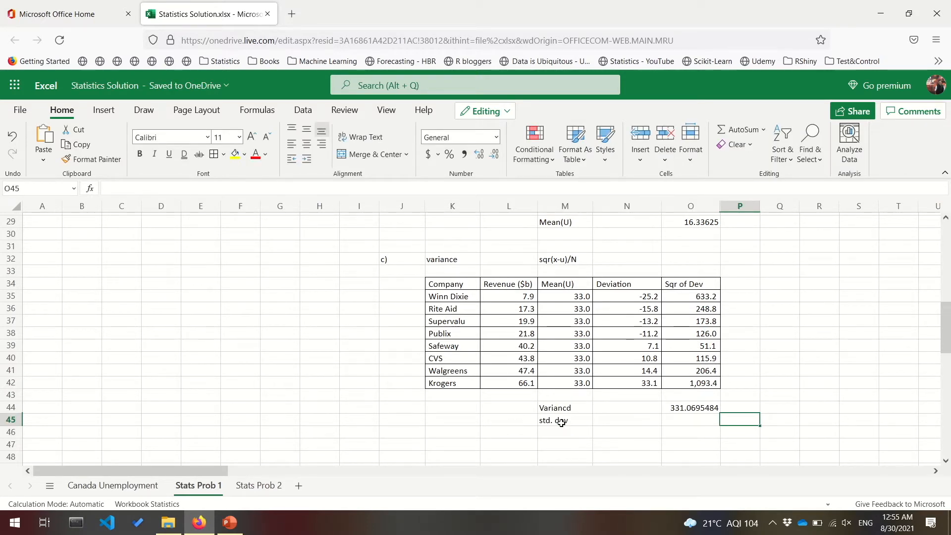
# - Calculate the standard deviation in O45 as the square root of O44 and format O44:O45 with two decimals
pyautogui.press('Left')
pyautogui.write('=sq')
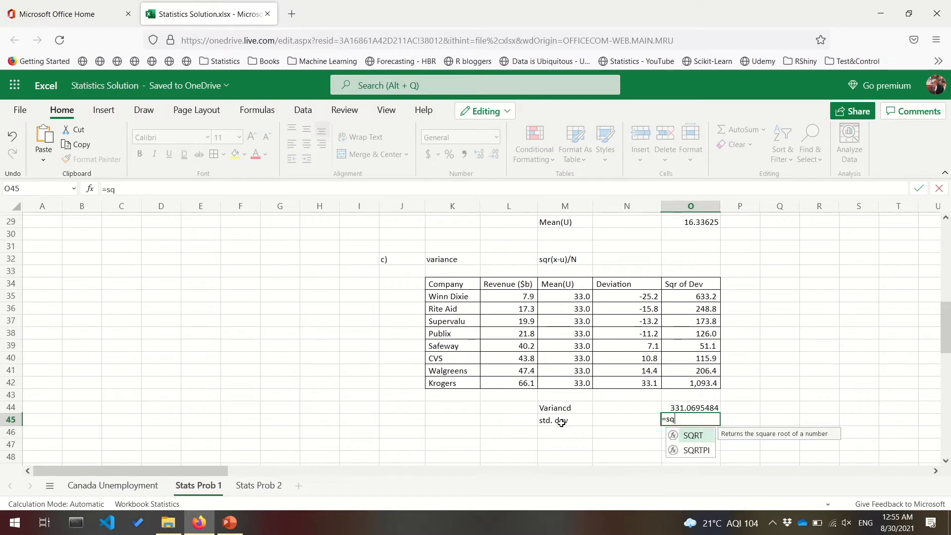
pyautogui.write('r')
pyautogui.press('Tab')
pyautogui.press('Up')
pyautogui.press('Return')
pyautogui.press('Up')
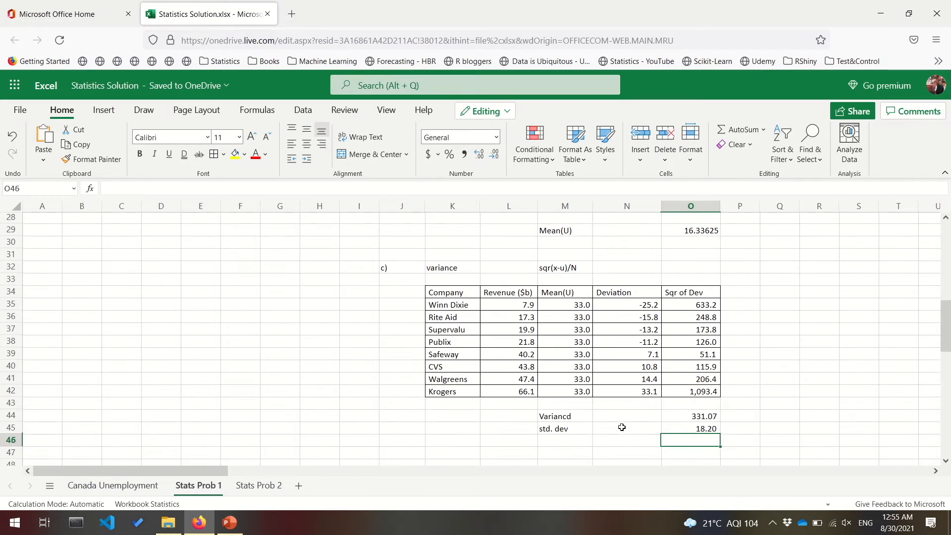
# - Correct the misspelled label in M44 to "Variance"
pyautogui.click(567, 419)
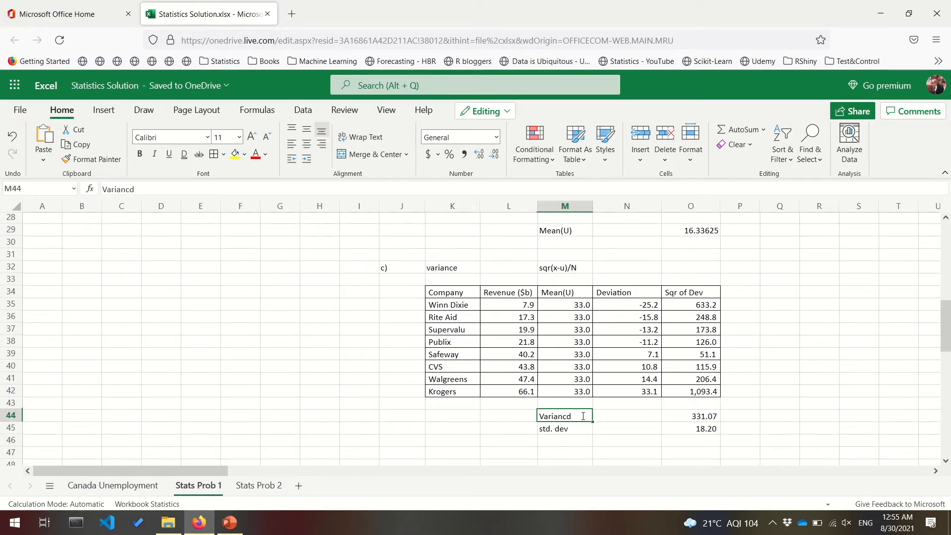
pyautogui.doubleClick(583, 416)
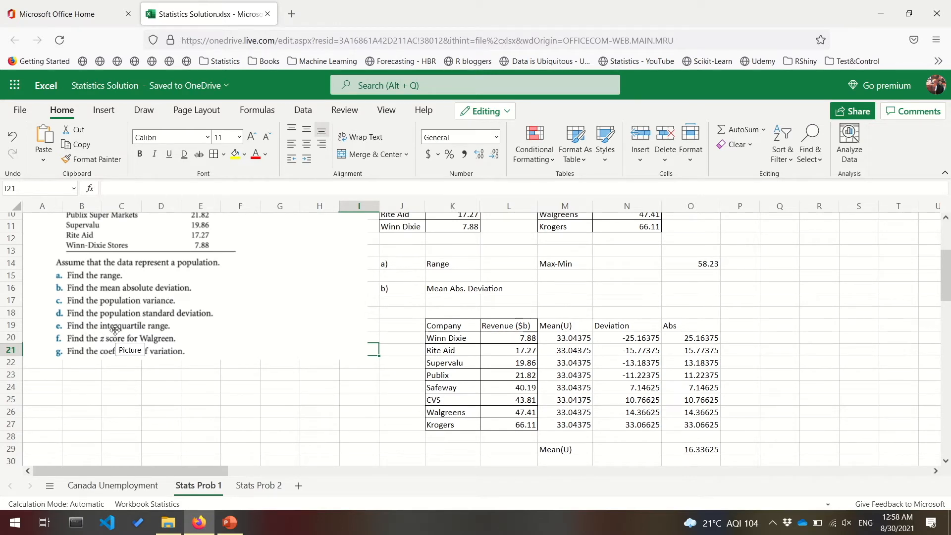
# - Enter the part heading "e) Interquartiles" in J48 and the note "Q1,Q2,Q3" in L48
pyautogui.scroll(-1, 115, 330)
pyautogui.scroll(-10, 114, 329)
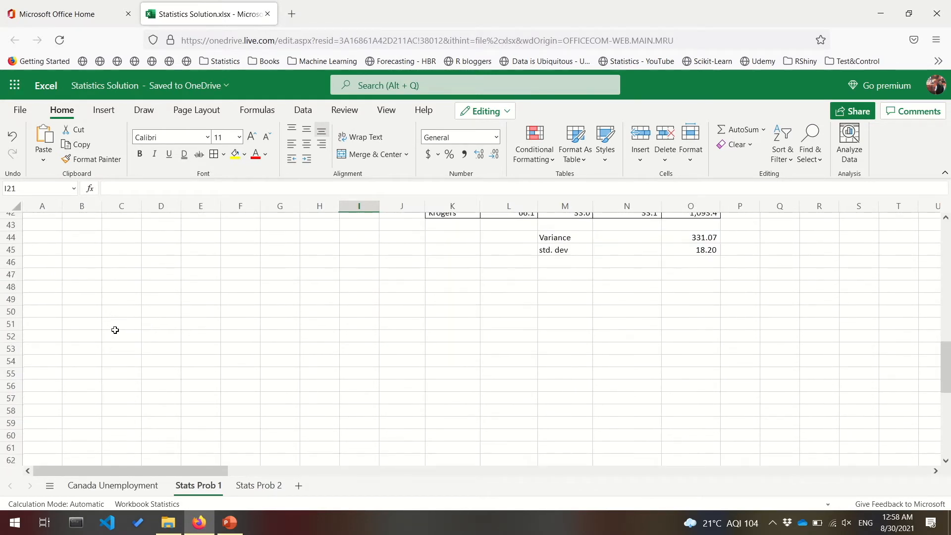
pyautogui.click(389, 296)
pyautogui.scroll(6, 389, 296)
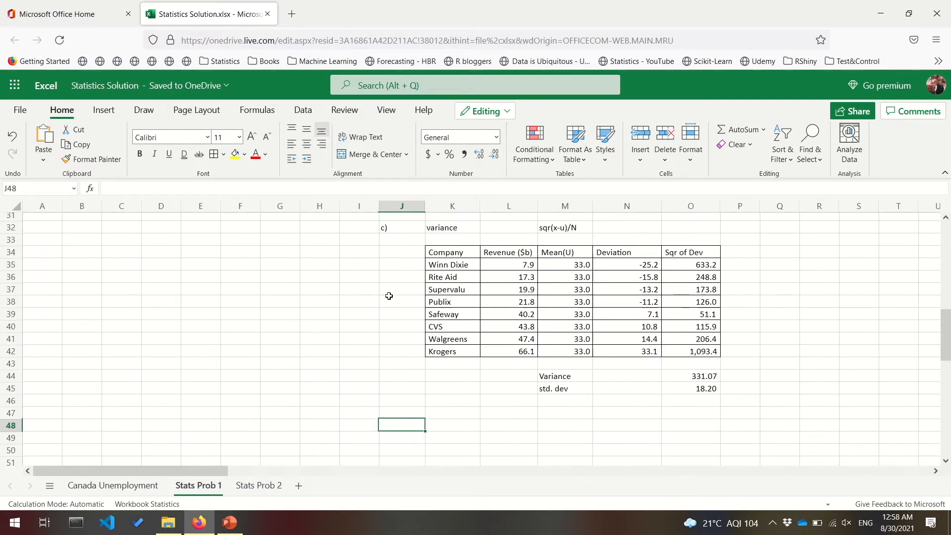
pyautogui.scroll(-4, 389, 295)
pyautogui.write('e')
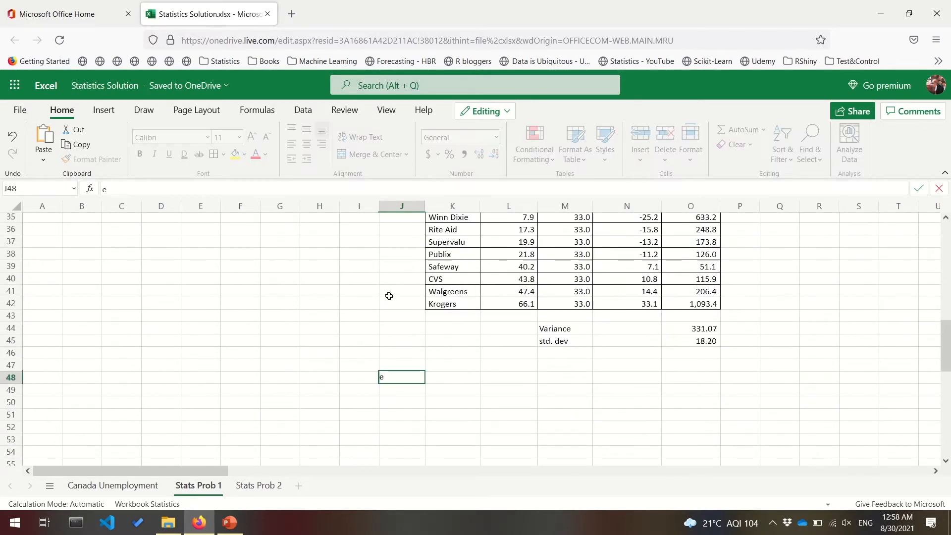
pyautogui.write(') Interquartiles')
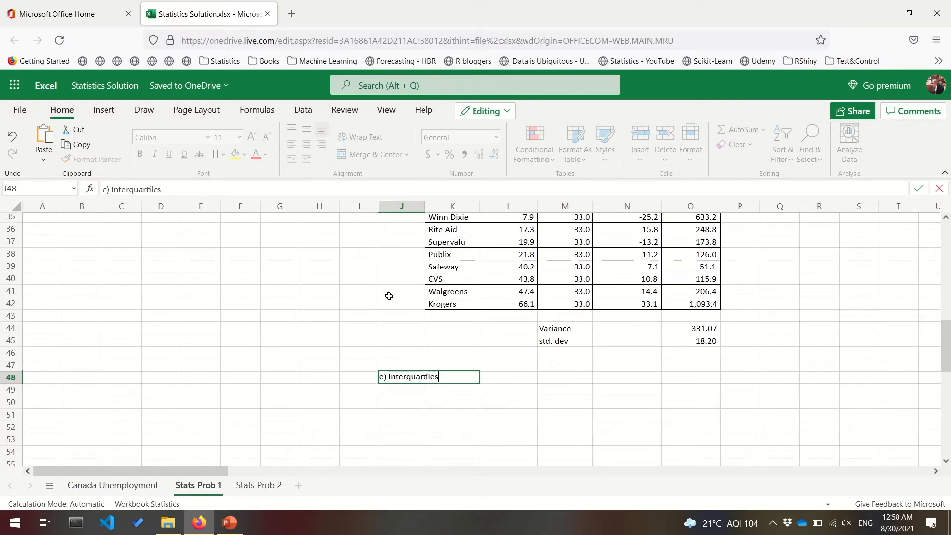
pyautogui.press('Tab')
pyautogui.press('Tab')
pyautogui.write('Q1,Q2,Q3')
pyautogui.press('Return')
# - Enter the row labels Q1, Q2 and Q3 in J51:J53
pyautogui.scroll(-1, 388, 296)
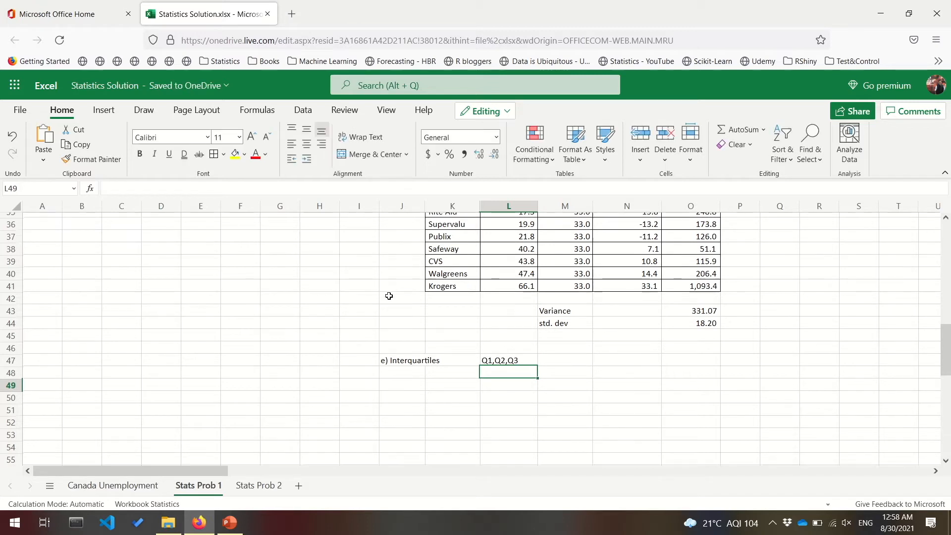
pyautogui.scroll(-2, 389, 295)
pyautogui.click(404, 333)
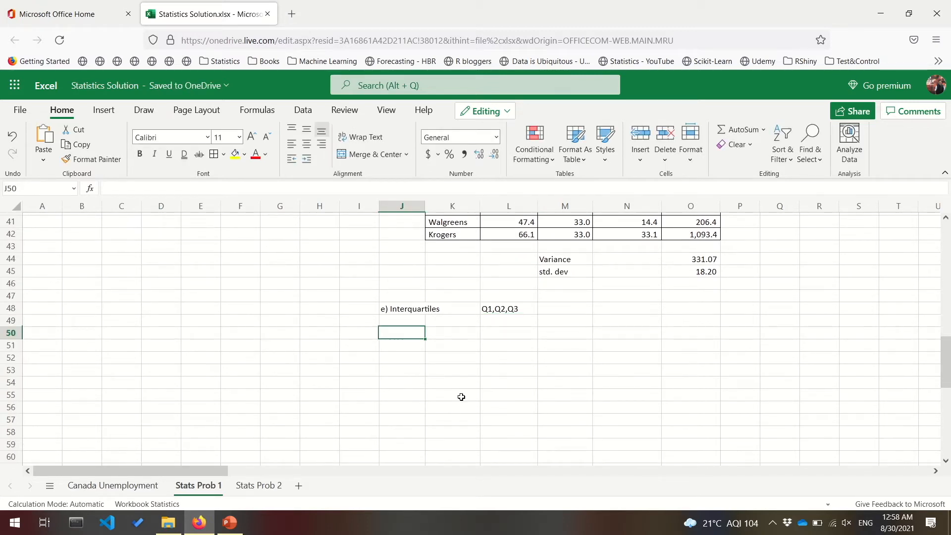
pyautogui.press('Return')
pyautogui.write('Q1')
pyautogui.press('Return')
pyautogui.write('Q2')
pyautogui.press('Return')
pyautogui.write('Q3')
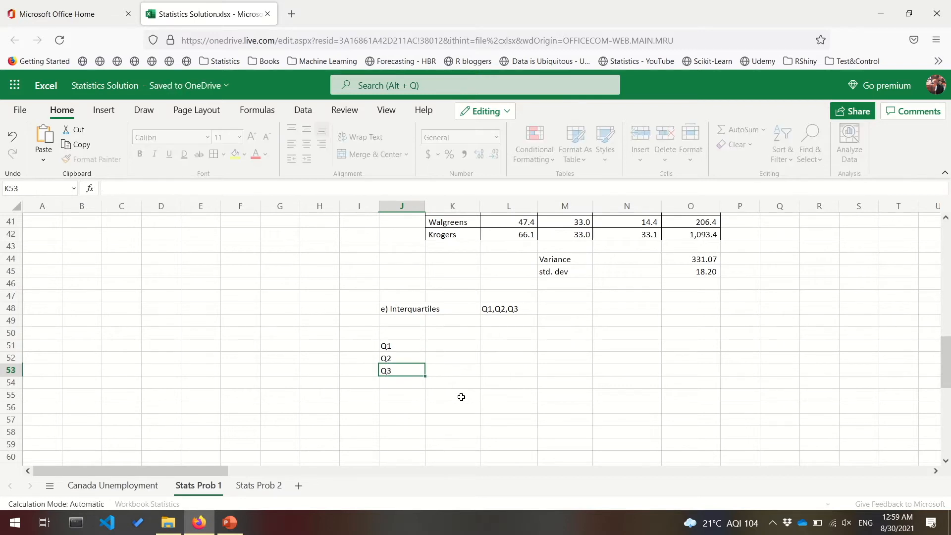
pyautogui.press('Tab')
# - Enter the quartile table's column headers P, N, i and Point in K50:N50
pyautogui.press('Up')
pyautogui.press('Up')
pyautogui.press('Up')
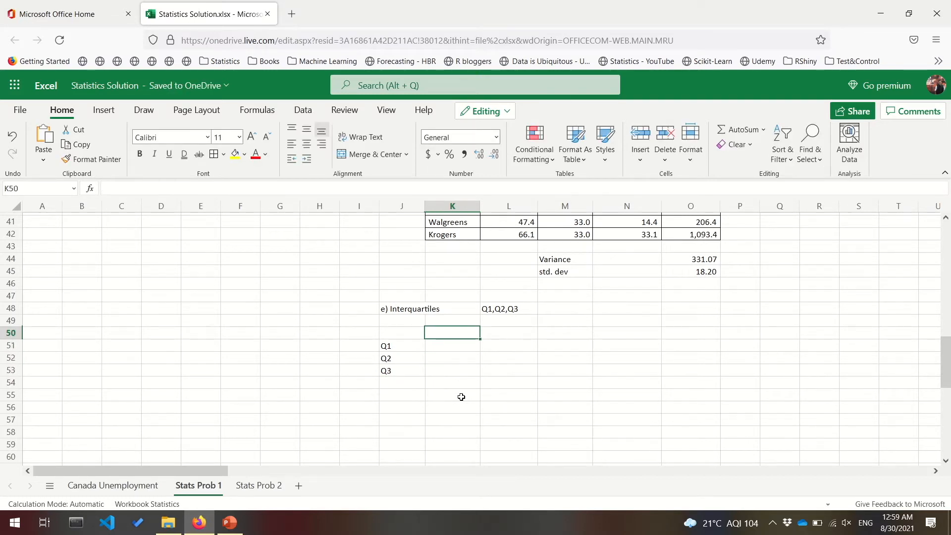
pyautogui.write('Publix')
pyautogui.press('Tab')
pyautogui.hotkey('shift', 'Tab')
pyautogui.write('P')
pyautogui.press('BackSpace')
pyautogui.press('Tab')
pyautogui.write('N')
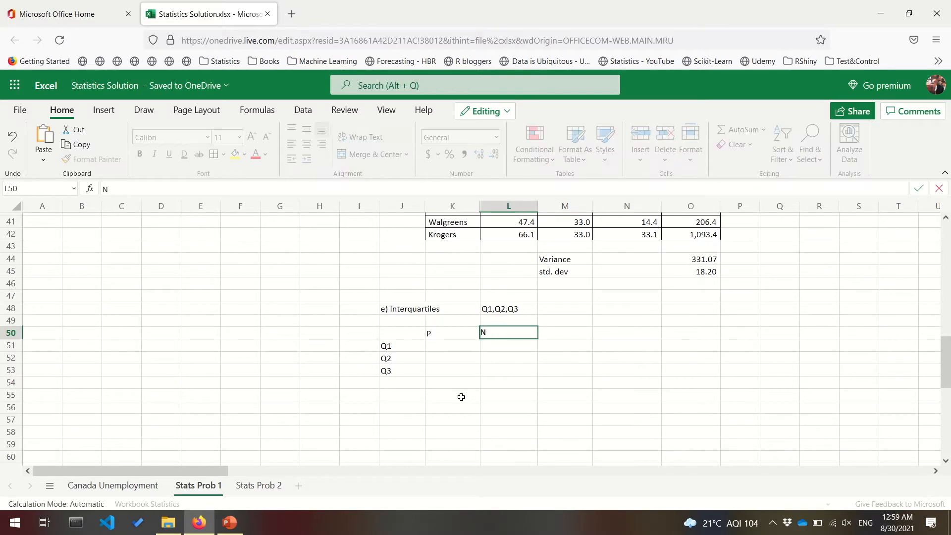
pyautogui.press('Tab')
pyautogui.write('i')
pyautogui.press('Tab')
pyautogui.write('Point')
pyautogui.press('Return')
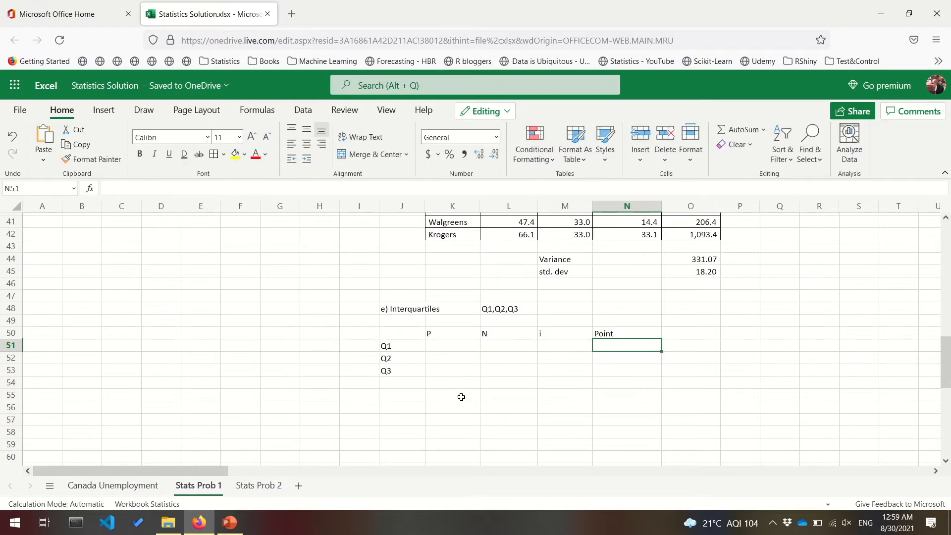
# - Enter the percentiles 25, 50 and 75 for Q1 to Q3 in K51:K53
pyautogui.press('Left')
pyautogui.press('Left')
pyautogui.press('Left')
pyautogui.write('25')
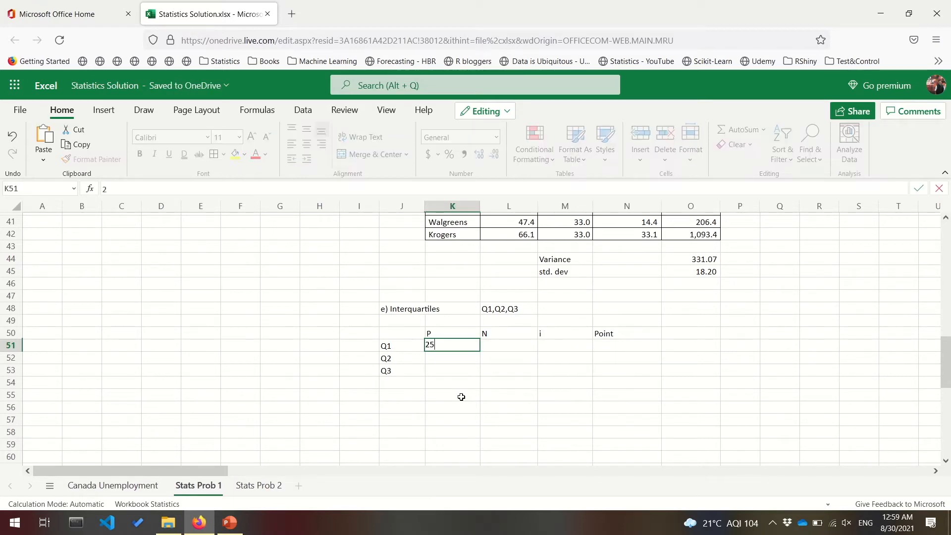
pyautogui.press('Return')
pyautogui.write('50')
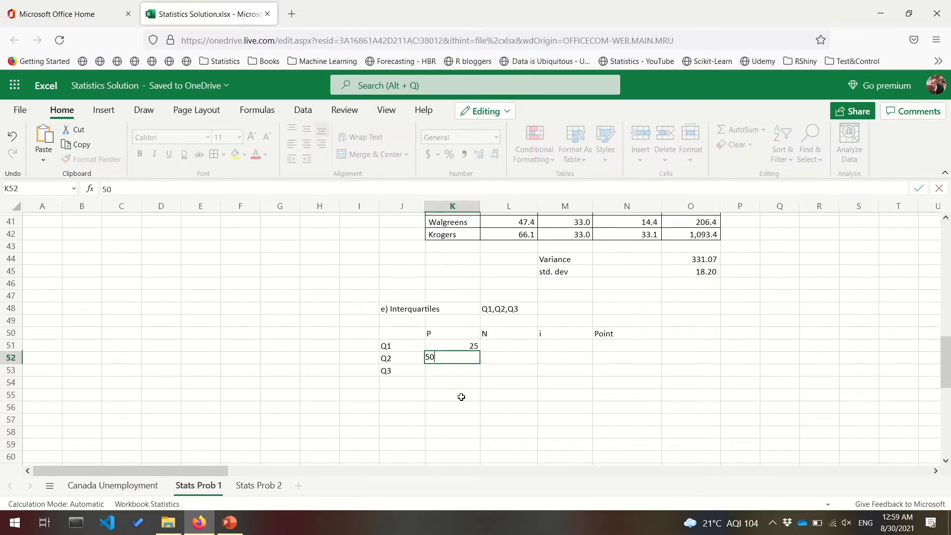
pyautogui.press('Return')
pyautogui.write('75')
pyautogui.press('Return')
# - Enter 8 as N for all three quartiles in L51:L53 and check it against the company list K35:K42
pyautogui.press('Up')
pyautogui.press('Up')
pyautogui.press('Up')
pyautogui.press('Right')
pyautogui.write('8')
pyautogui.press('Return')
pyautogui.write('8')
pyautogui.press('Return')
pyautogui.write('8')
pyautogui.press('Return')
pyautogui.scroll(4, 461, 397)
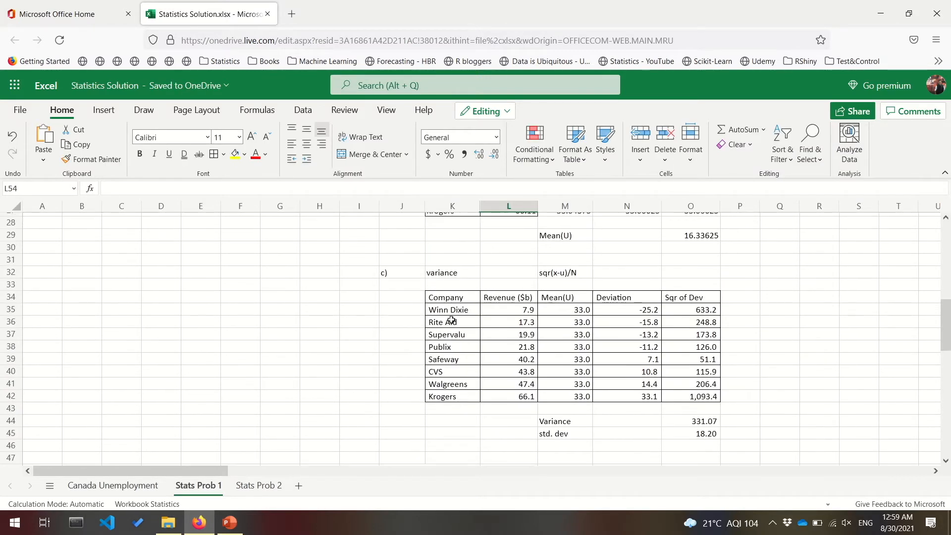
pyautogui.click(448, 311)
pyautogui.hotkey('ctrl', 'shift', 'Down')
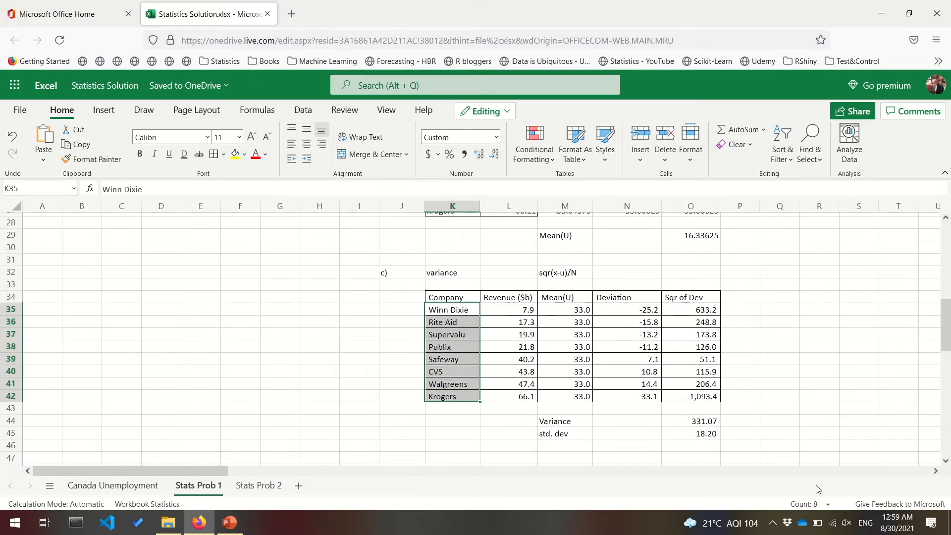
# - Calculate the Q1 location index in M51 with the formula =K51*L51/100
pyautogui.scroll(-5, 613, 436)
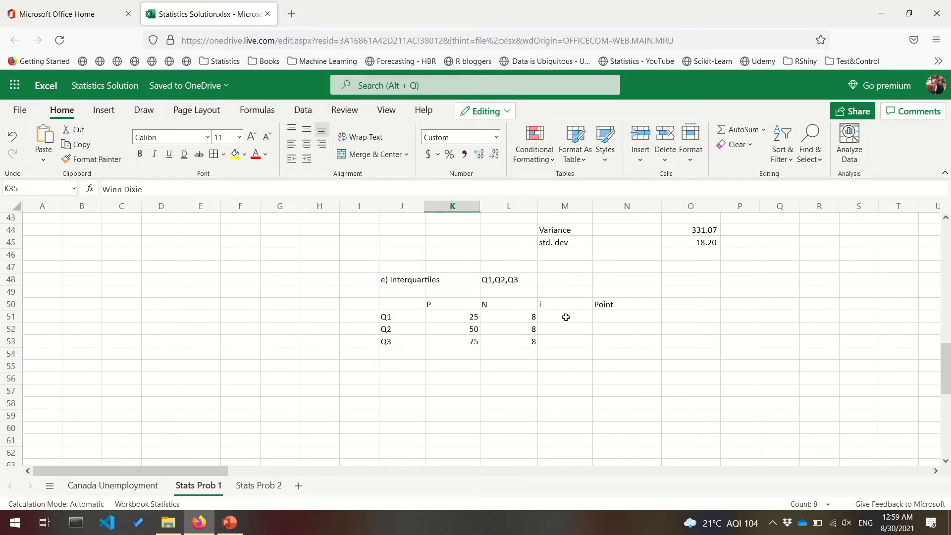
pyautogui.click(566, 317)
pyautogui.write('=')
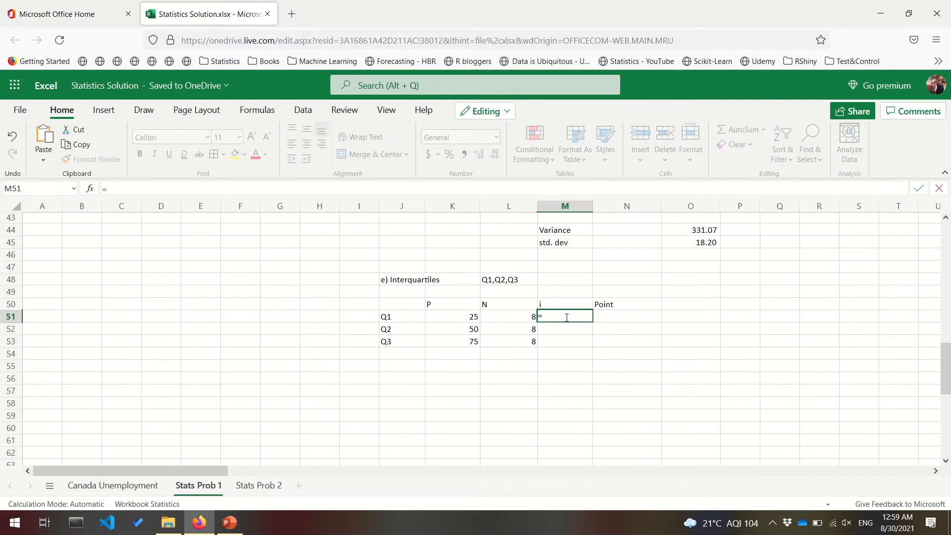
pyautogui.press('Left')
pyautogui.press('Left')
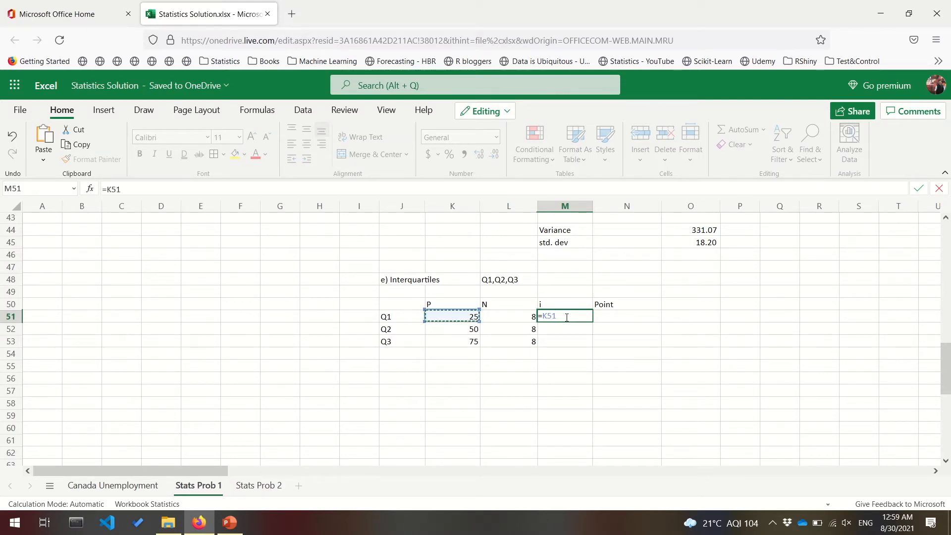
pyautogui.write('*')
pyautogui.press('Left')
pyautogui.write('/100')
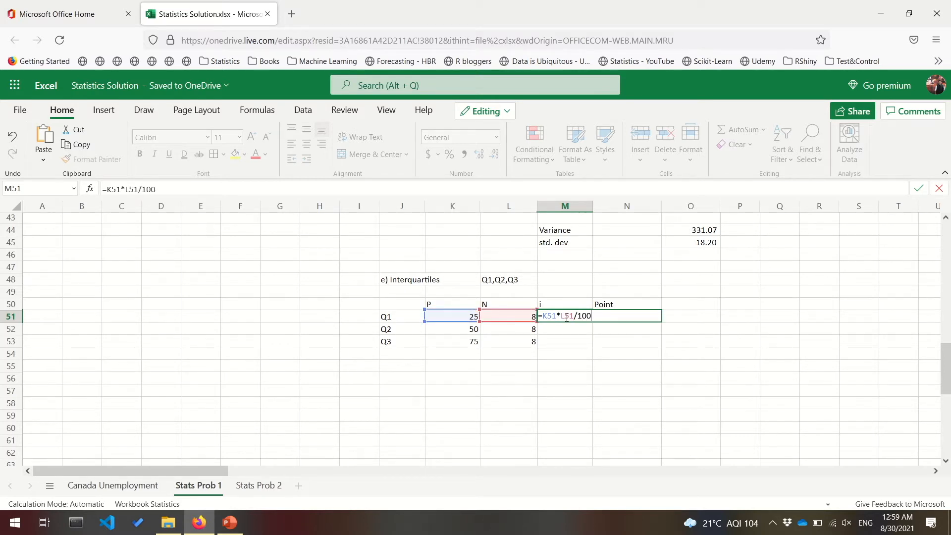
pyautogui.press('Return')
# - Copy the index formula from M51 down to M53 and check the copied formula in M52
pyautogui.press('Up')
pyautogui.hotkey('ctrl', 'c')
pyautogui.hotkey('shift', 'Down')
pyautogui.hotkey('shift', 'Down')
pyautogui.hotkey('ctrl', 'v')
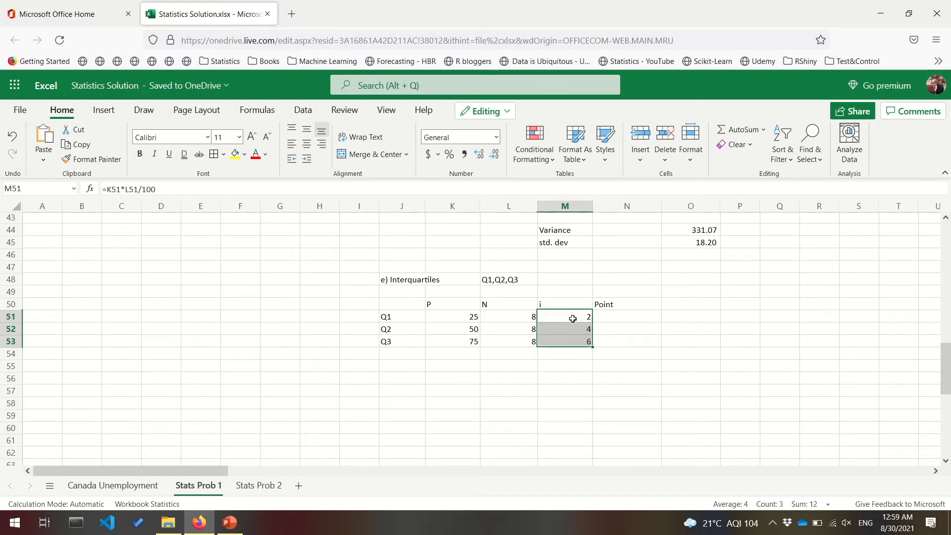
pyautogui.click(582, 329)
pyautogui.doubleClick(585, 329)
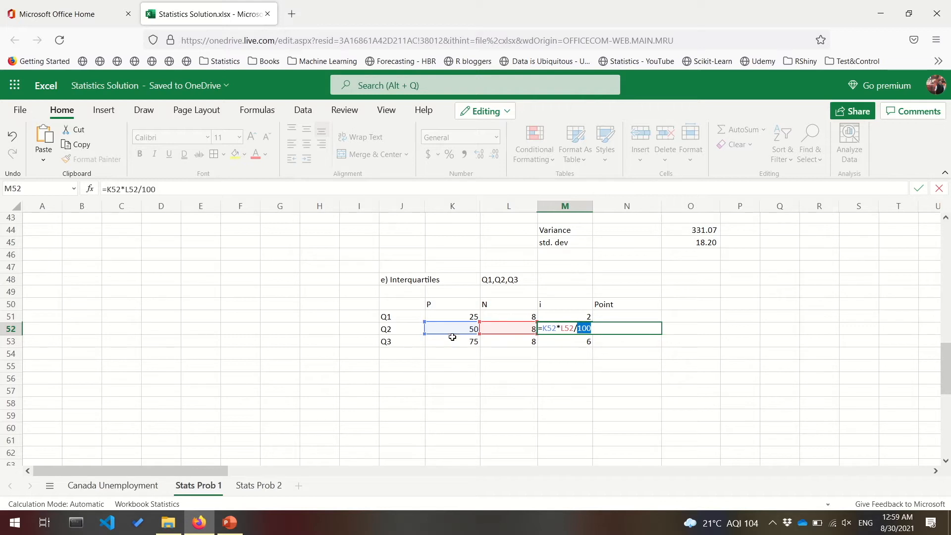
pyautogui.press('Escape')
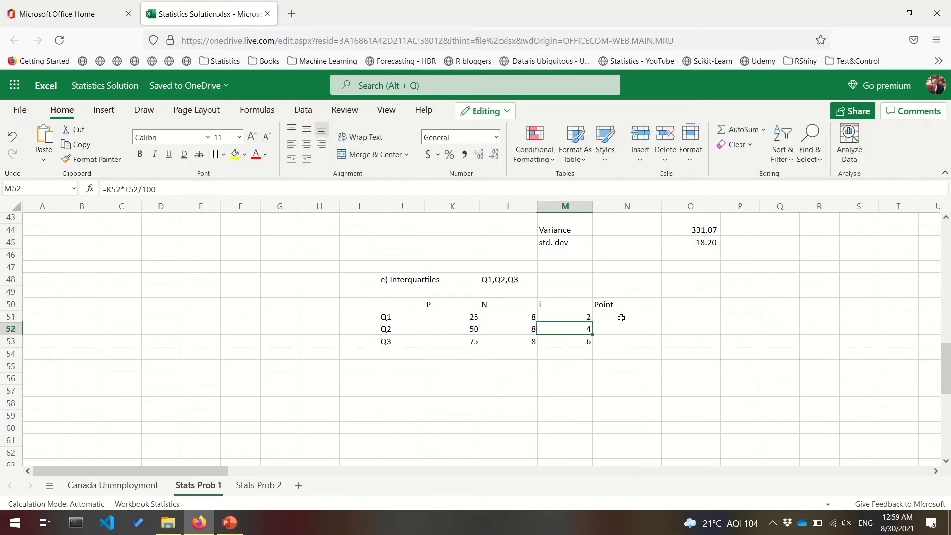
# - Enter the Point notes avg(2nd,3rd), avg(4th,5th) and avg(6th,7th) in N51:N53
pyautogui.click(629, 319)
pyautogui.moveTo(579, 320); pyautogui.dragTo(577, 340)
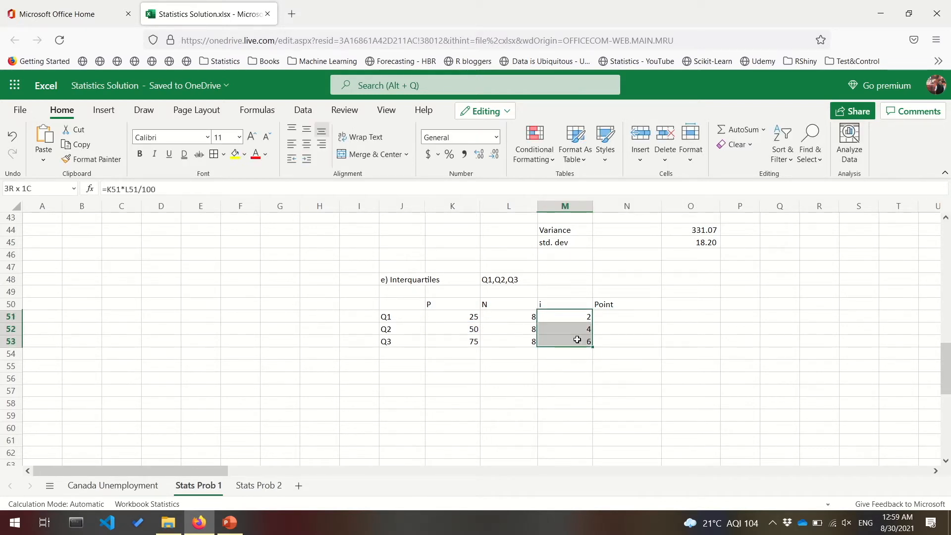
pyautogui.click(616, 318)
pyautogui.write('a')
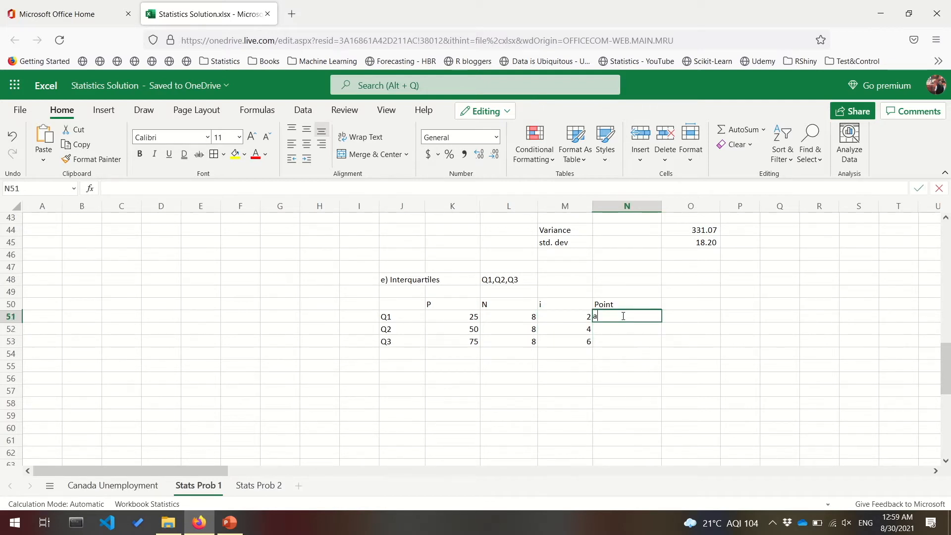
pyautogui.write('vg(2nd,3rd)')
pyautogui.press('Return')
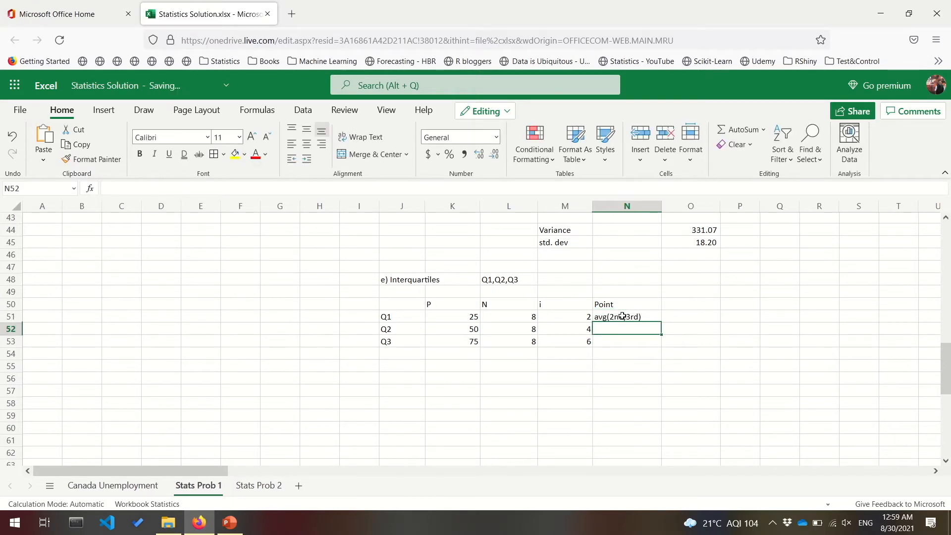
pyautogui.write('avg(')
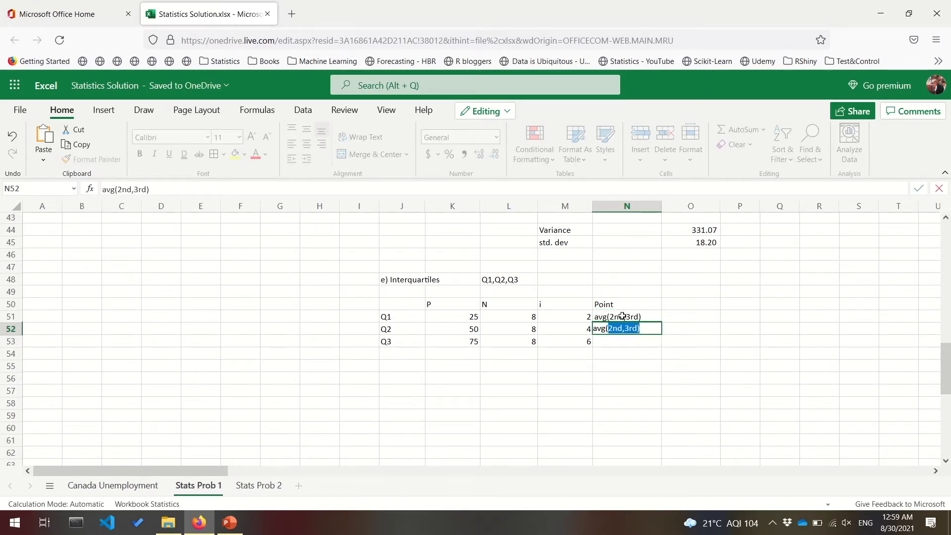
pyautogui.write('4th,5th)')
pyautogui.press('Return')
pyautogui.write('avg(6th,7th)')
pyautogui.press('Return')
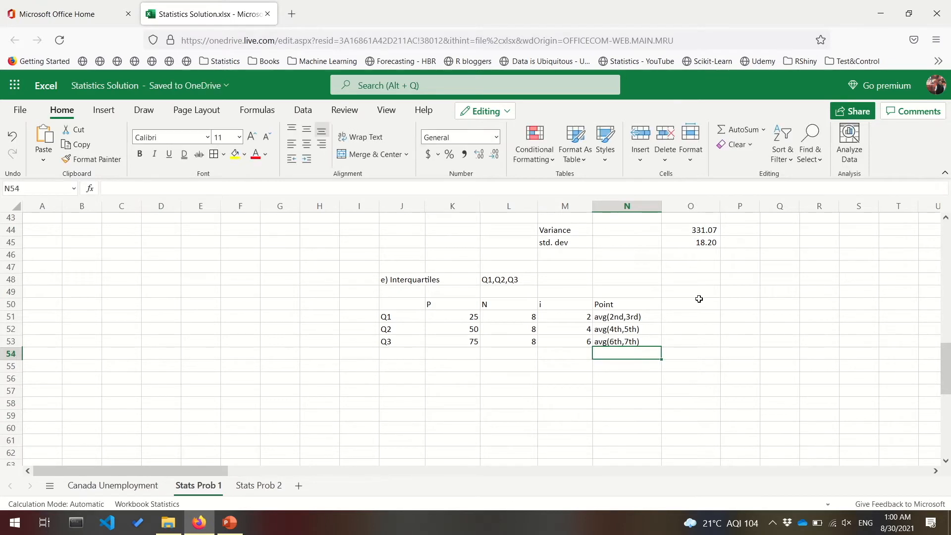
# - Add the column header Value in O50 of the quartile table
pyautogui.click(697, 304)
pyautogui.write('Value')
pyautogui.press('Return')
# - Calculate the Q1 value in O51 by averaging the second and third revenues with =AVERAGE(L36:L37)
pyautogui.write('=avg')
pyautogui.press('Tab')
pyautogui.press('BackSpace')
pyautogui.press('BackSpace')
pyautogui.press('BackSpace')
pyautogui.press('BackSpace')
pyautogui.press('BackSpace')
pyautogui.press('BackSpace')
pyautogui.press('BackSpace')
pyautogui.press('BackSpace')
pyautogui.press('BackSpace')
pyautogui.write('aver')
pyautogui.press('Tab')
pyautogui.scroll(3, 688, 305)
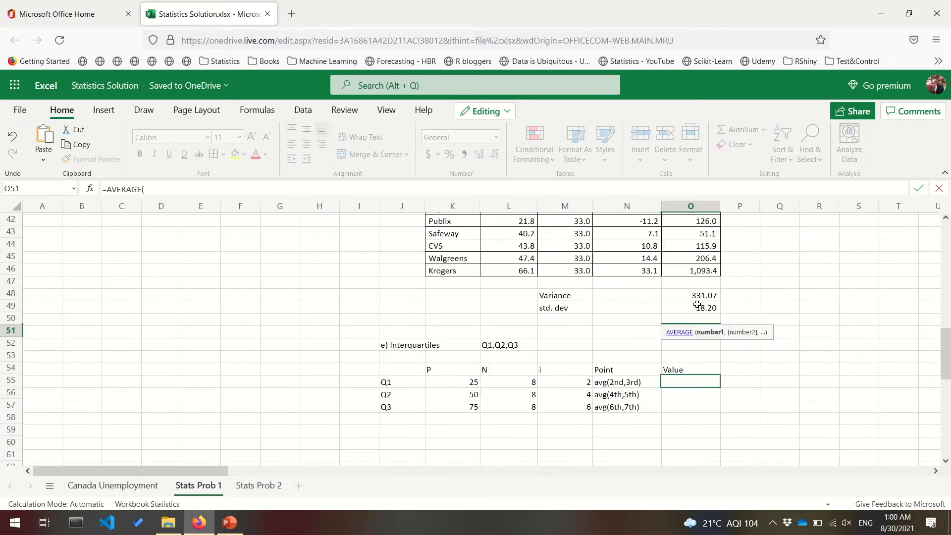
pyautogui.scroll(2, 675, 305)
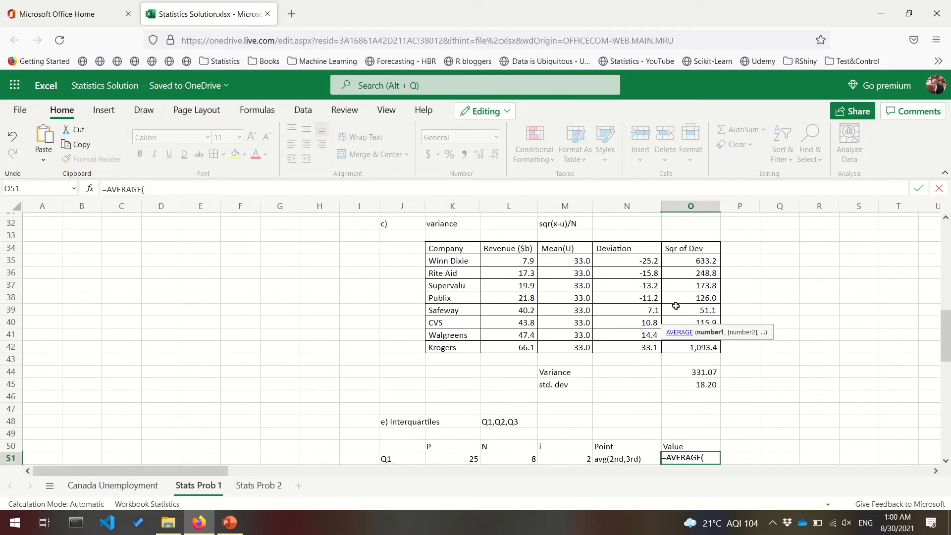
pyautogui.moveTo(526, 273); pyautogui.dragTo(526, 284)
pyautogui.write(')')
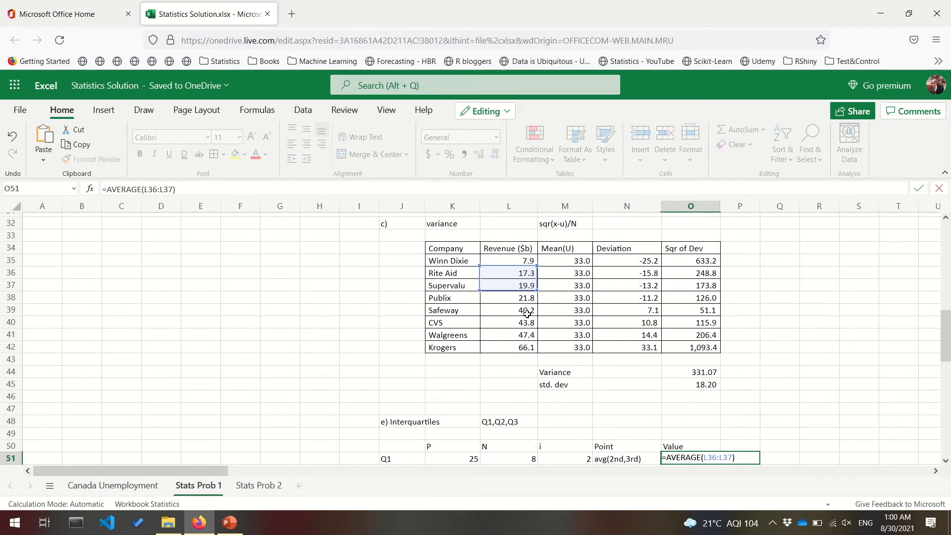
pyautogui.scroll(-4, 527, 314)
pyautogui.scroll(3, 527, 313)
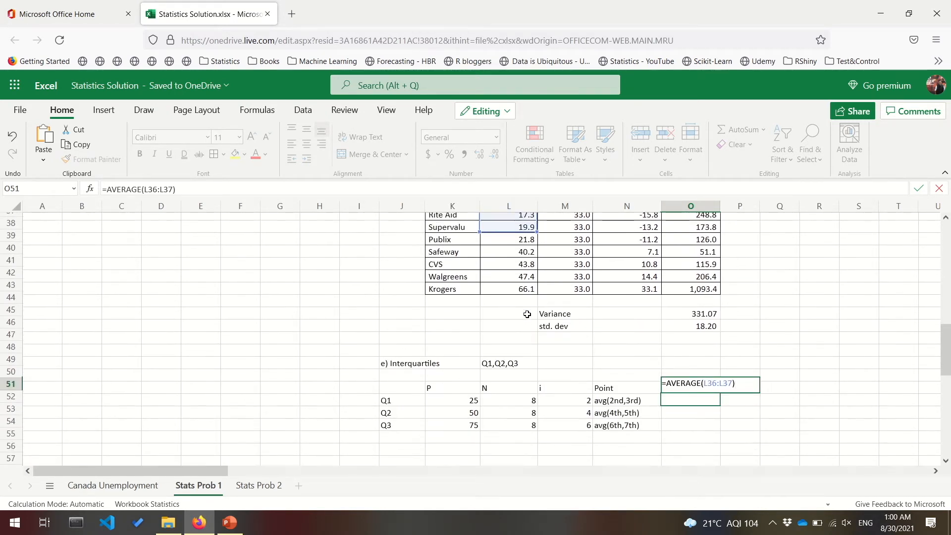
pyautogui.press('Return')
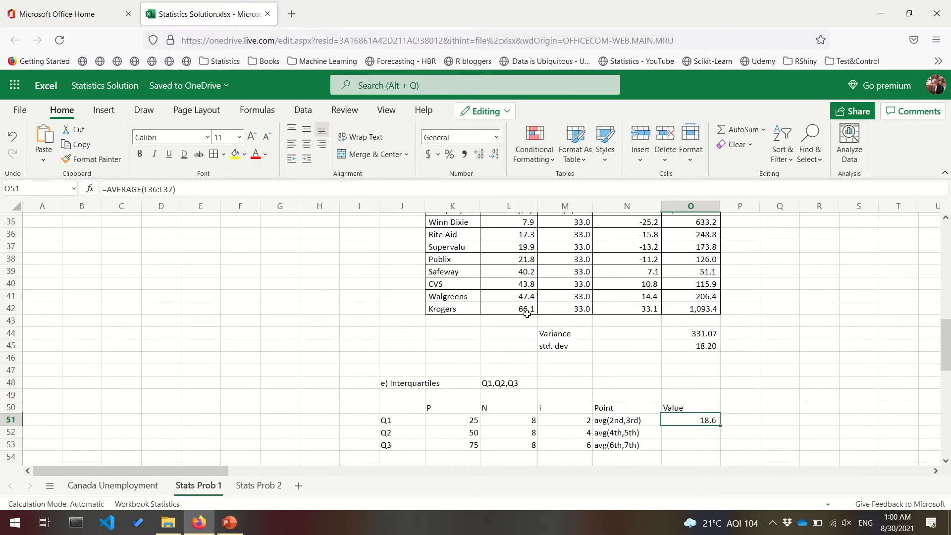
# - Calculate the Q2 value in O52 by averaging the fourth and fifth revenues with =AVERAGE(L38:L39)
pyautogui.write('=av')
pyautogui.press('BackSpace')
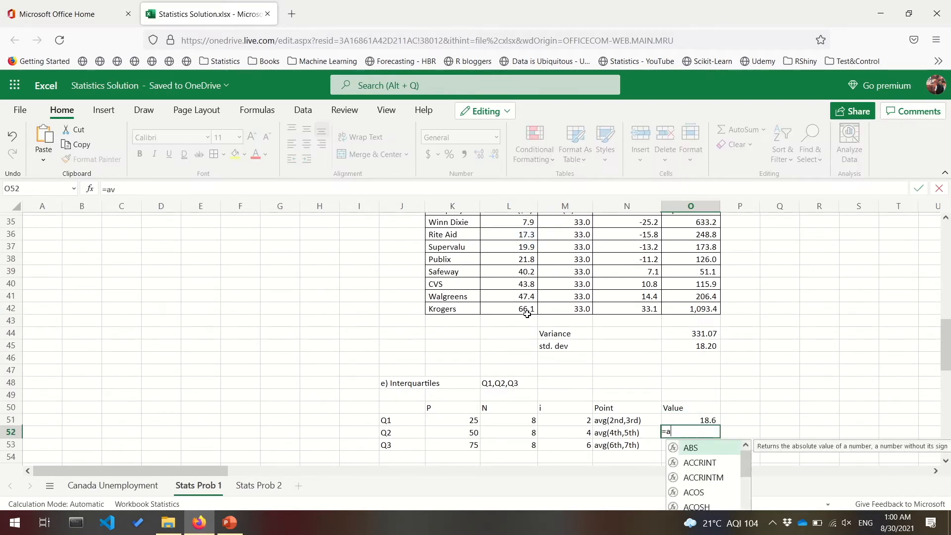
pyautogui.write('er')
pyautogui.press('BackSpace')
pyautogui.press('BackSpace')
pyautogui.write('ver')
pyautogui.press('Tab')
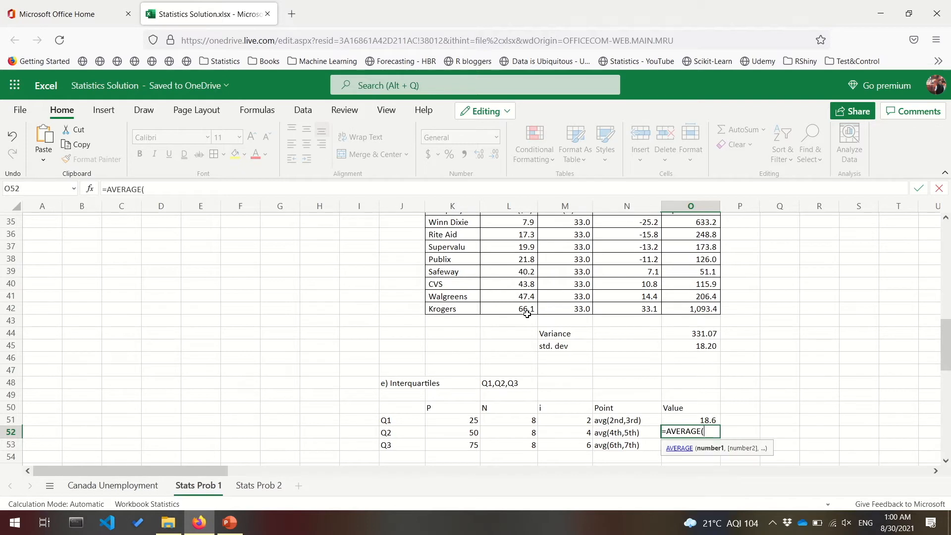
pyautogui.scroll(2, 527, 314)
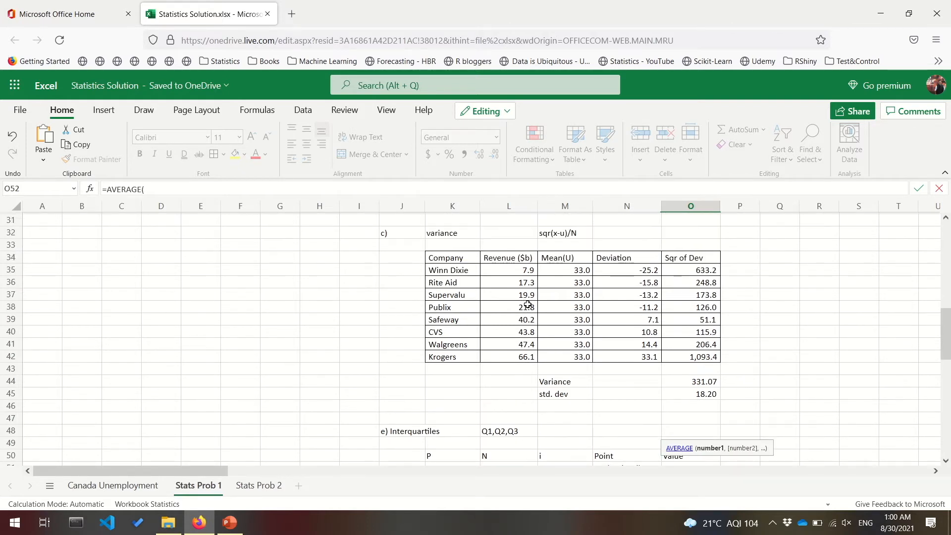
pyautogui.moveTo(527, 306); pyautogui.dragTo(525, 318)
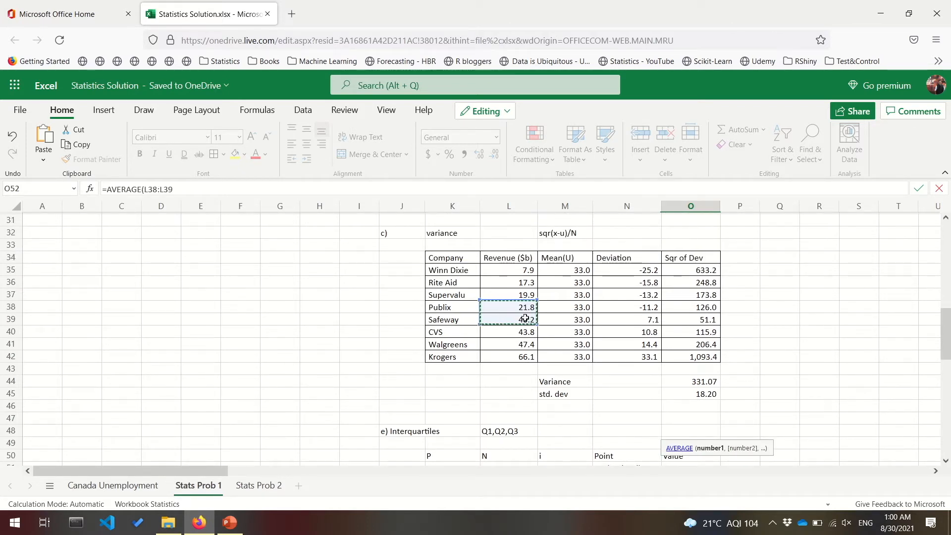
pyautogui.press('Return')
# - Calculate the Q3 value in O53 by averaging the sixth and seventh revenues with =AVERAGE(L40:L41)
pyautogui.write('=ave')
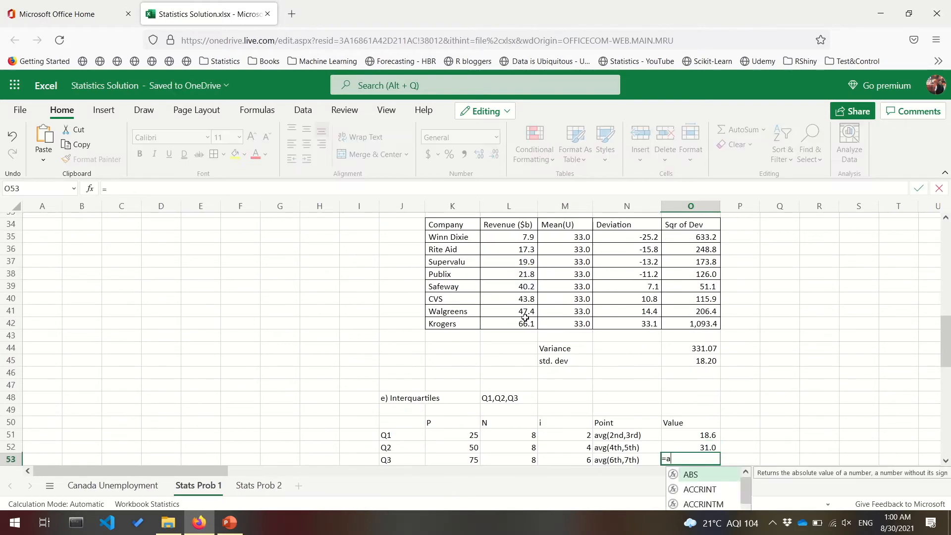
pyautogui.press('Down')
pyautogui.press('Tab')
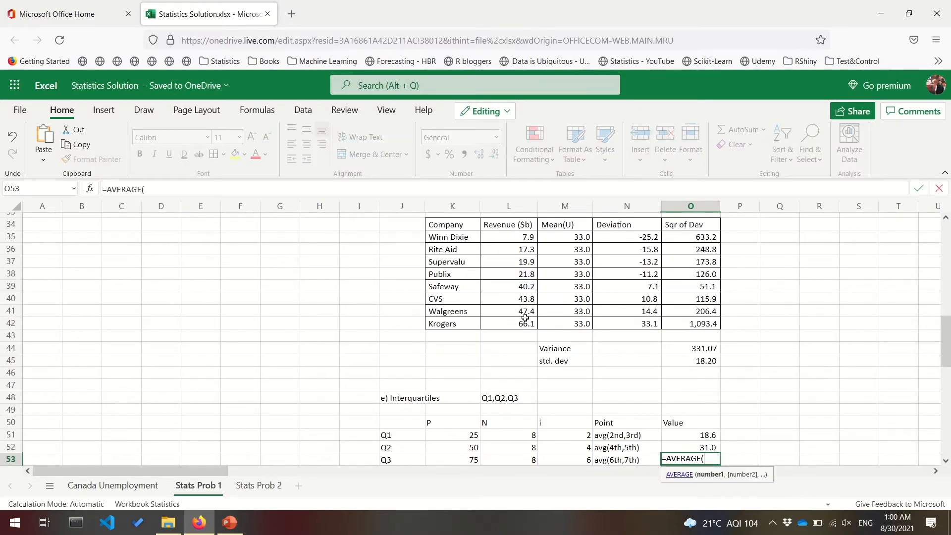
pyautogui.scroll(1, 525, 317)
pyautogui.moveTo(525, 318); pyautogui.dragTo(525, 332)
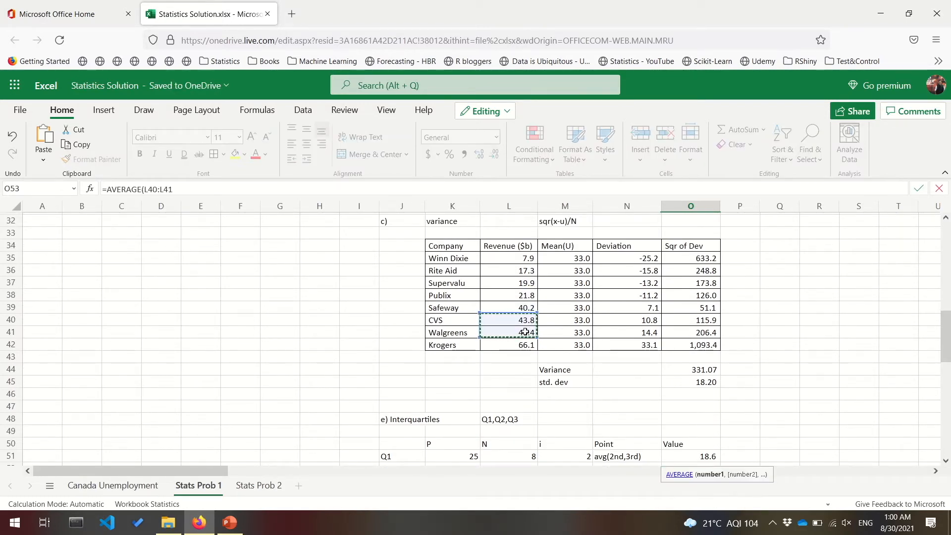
pyautogui.press('Return')
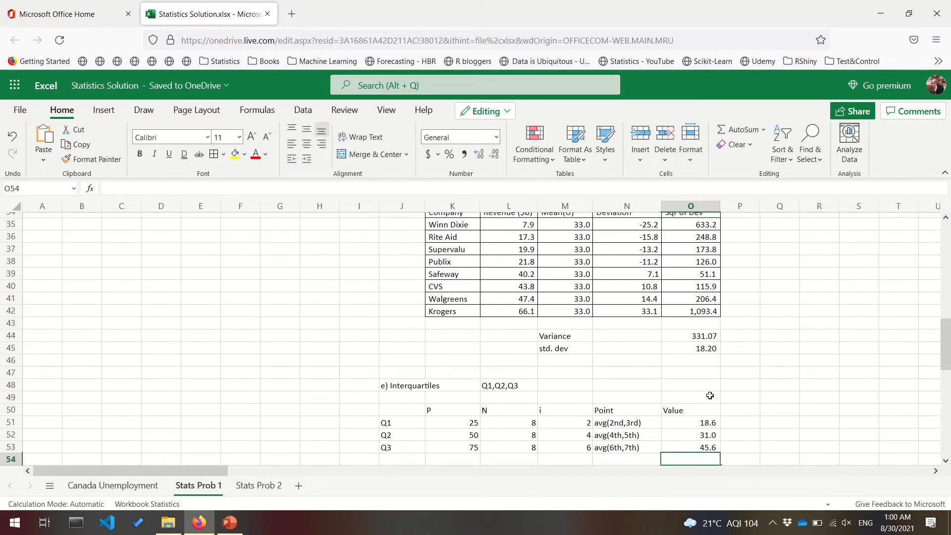
# - Check which revenue cells the quartile formulas in O51:O53 refer to
pyautogui.doubleClick(702, 422)
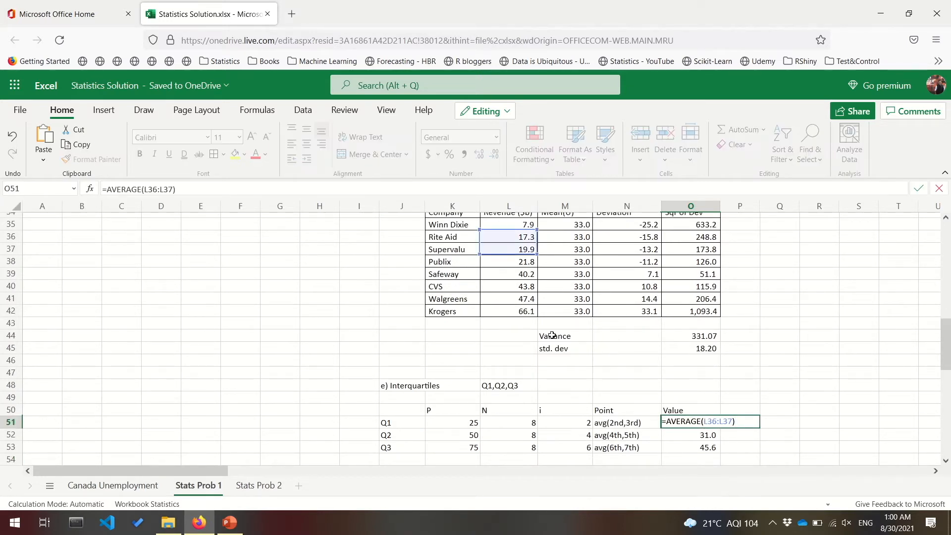
pyautogui.press('Return')
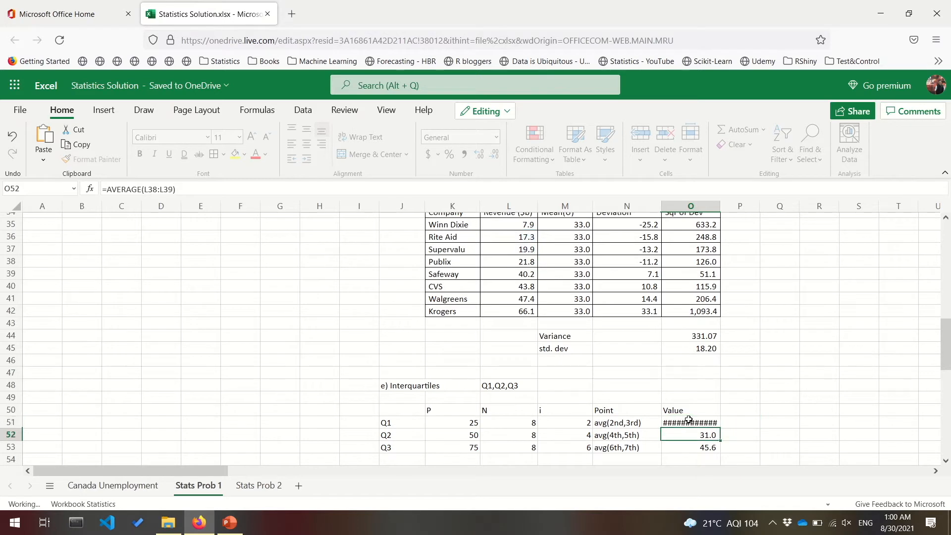
pyautogui.press('F2')
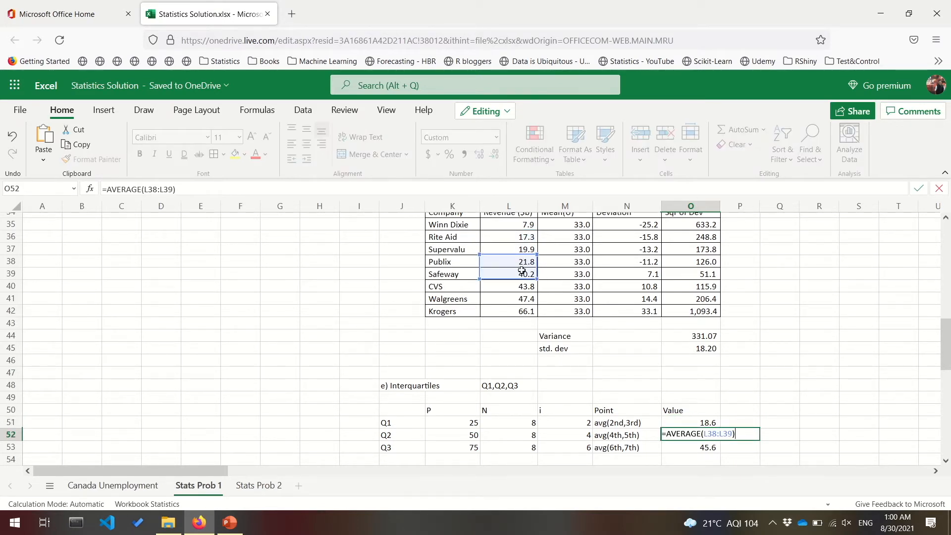
pyautogui.press('Return')
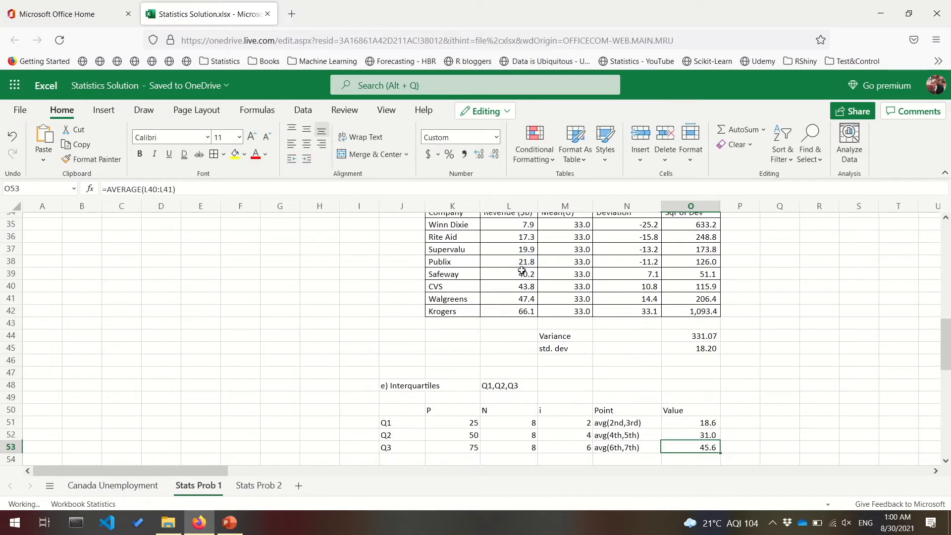
pyautogui.press('F2')
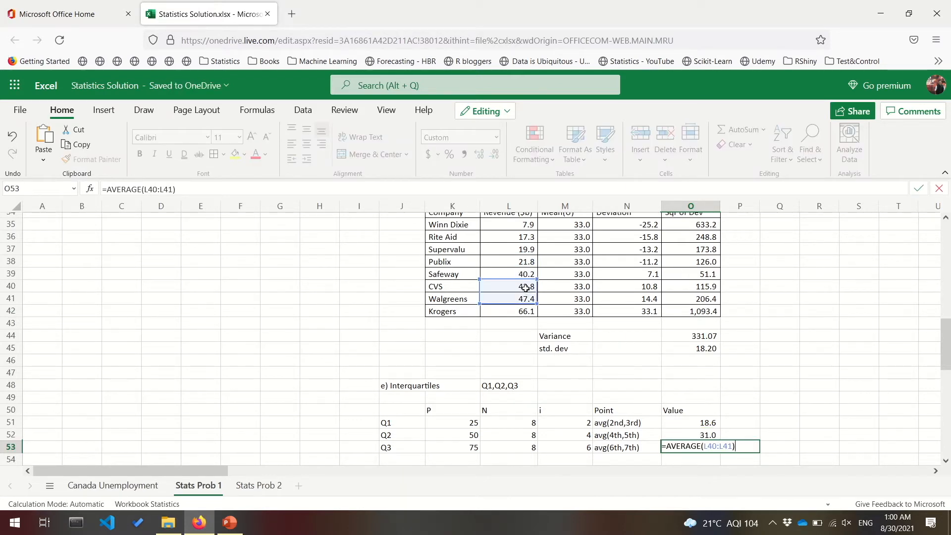
pyautogui.press('Return')
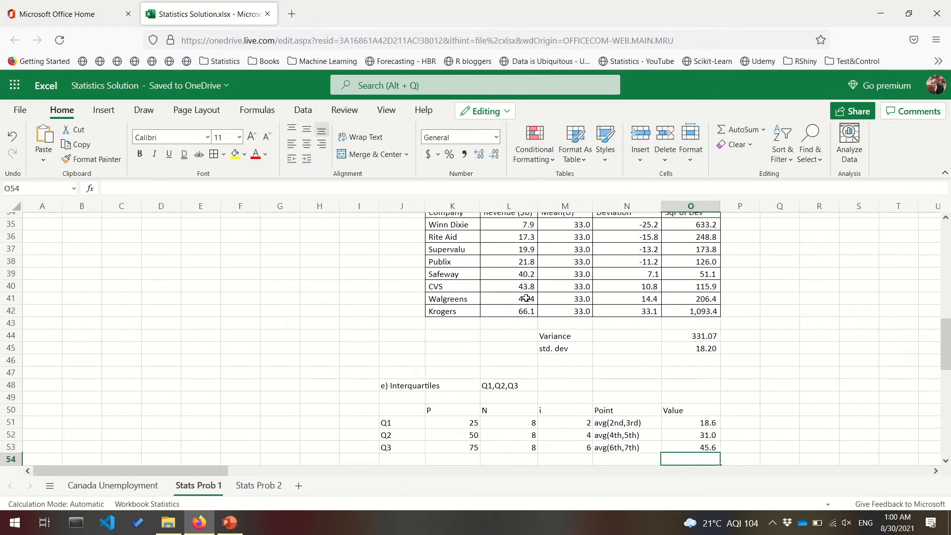
# - Label cell K55 below the quartile table as IQR = Q3 - Q1
pyautogui.scroll(-2, 648, 400)
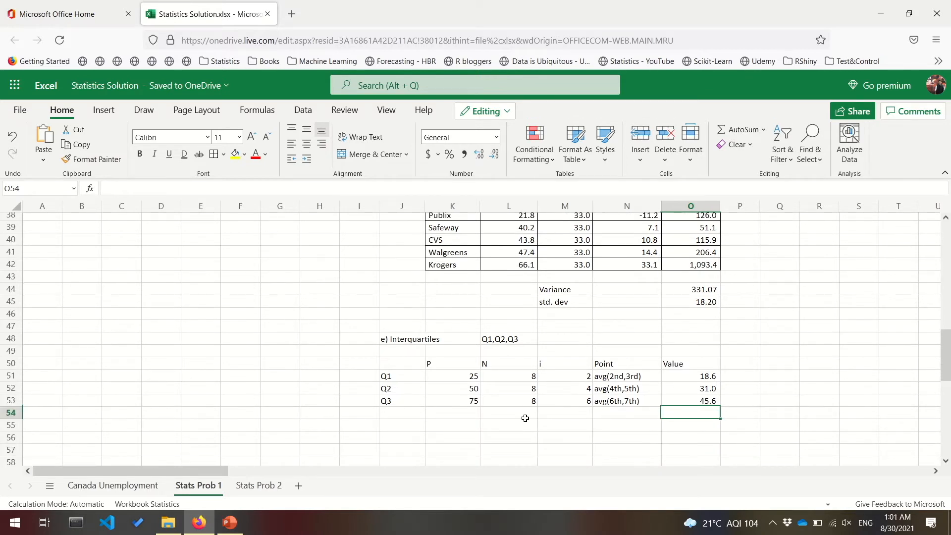
pyautogui.scroll(-1, 524, 416)
pyautogui.doubleClick(471, 393)
pyautogui.write('IQr')
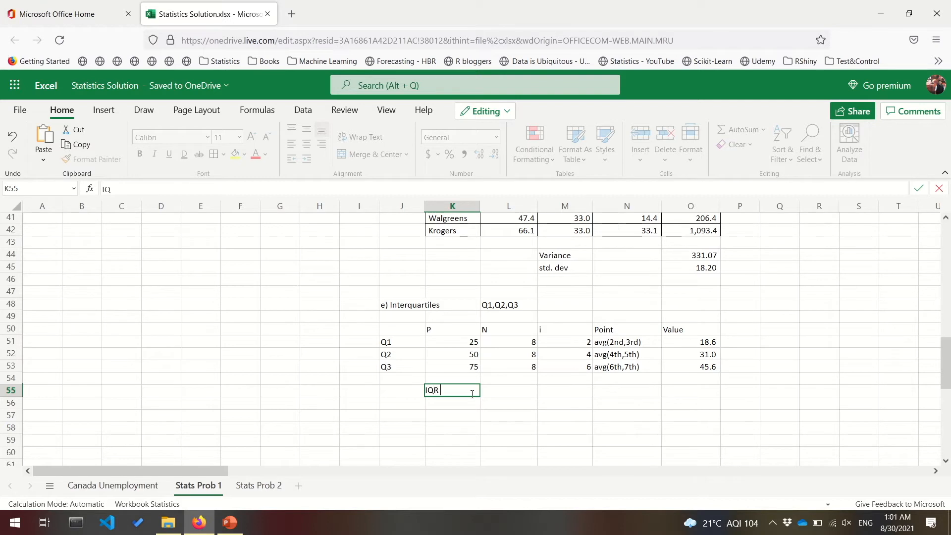
pyautogui.write(' = Q')
pyautogui.press('Tab')
pyautogui.press('Tab')
# - Calculate the interquartile range in M55 with the formula =O53-O51
pyautogui.write('=')
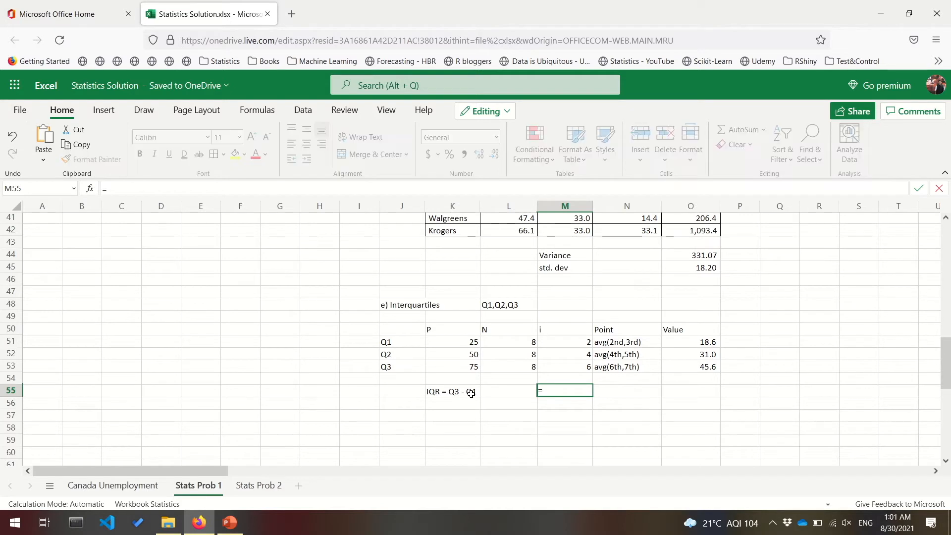
pyautogui.click(704, 367)
pyautogui.write('-')
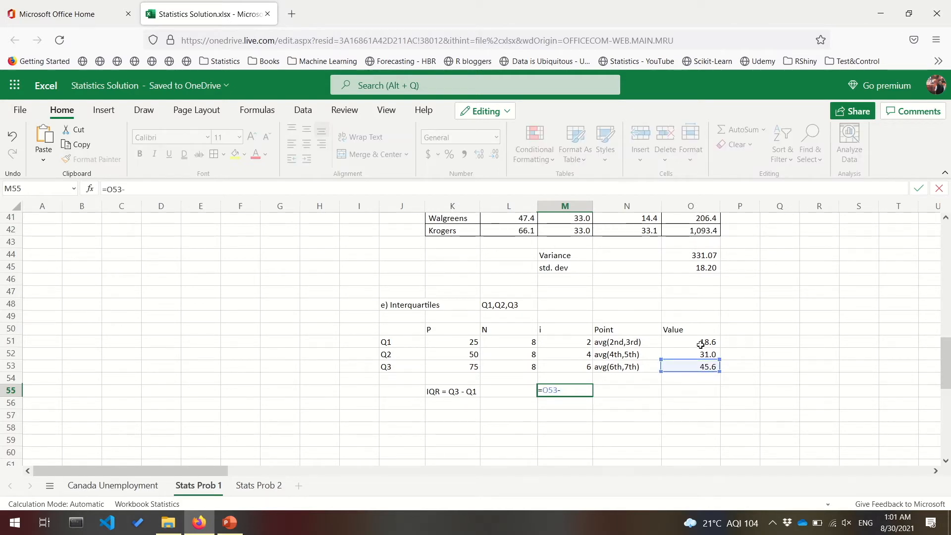
pyautogui.click(700, 343)
pyautogui.press('Return')
pyautogui.press('Up')
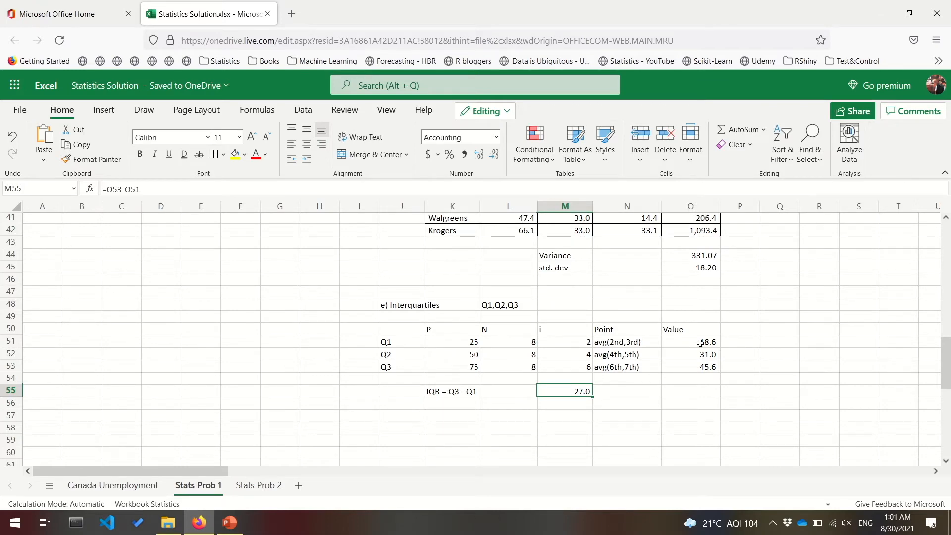
# - Enter the section heading "f) Box Whisker plot" in cell J57, below the interquartile range
pyautogui.scroll(9, 701, 343)
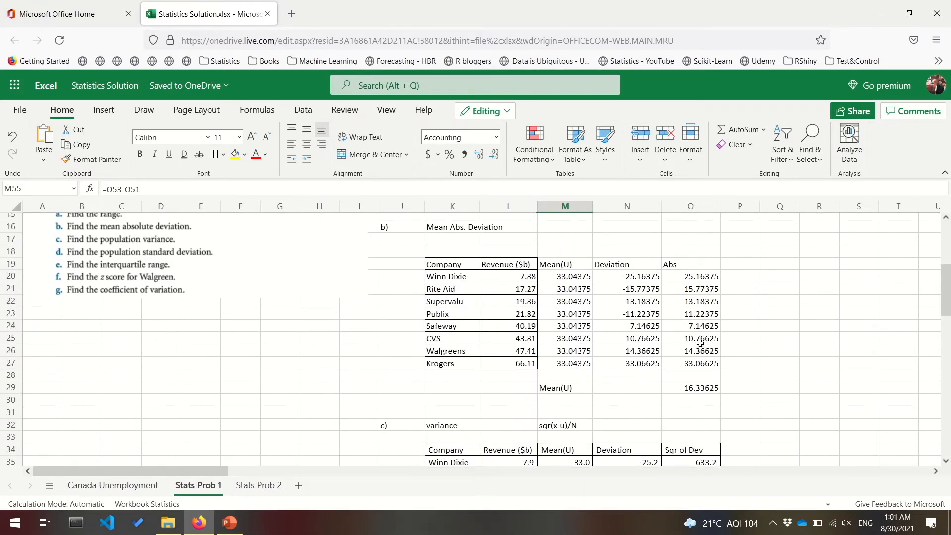
pyautogui.scroll(-4, 700, 343)
pyautogui.scroll(3, 700, 343)
pyautogui.scroll(-8, 700, 343)
pyautogui.click(400, 402)
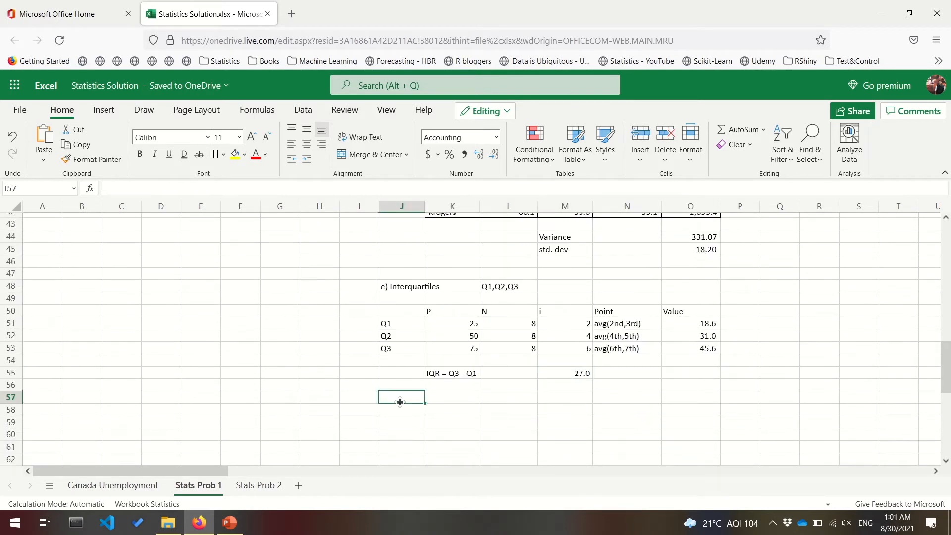
pyautogui.write('f) Box')
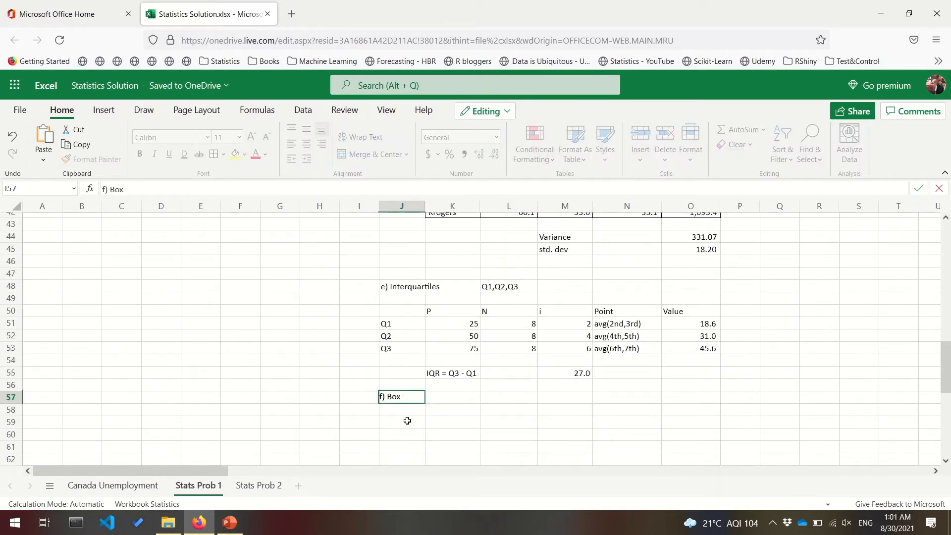
pyautogui.write(' Whisker plot')
pyautogui.press('Return')
pyautogui.click(407, 421)
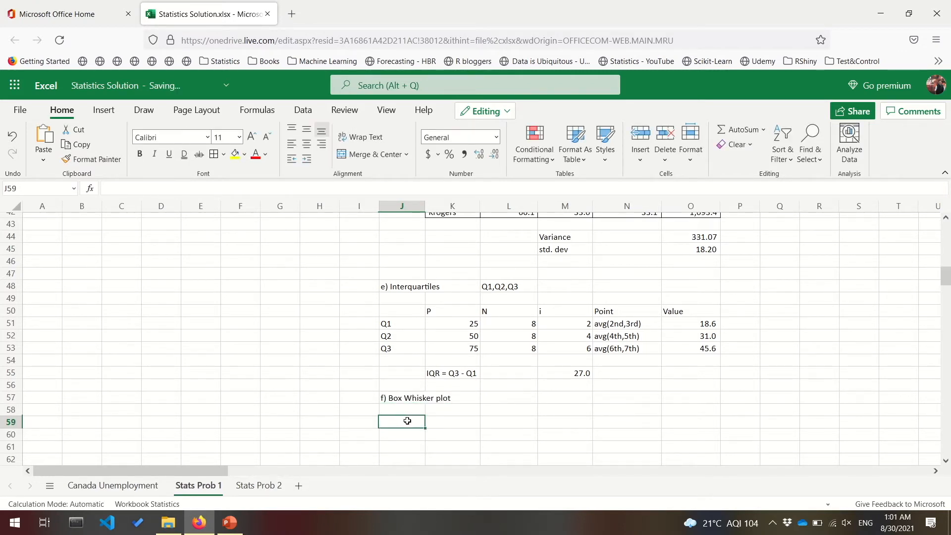
# - Enter the subheading "Inner fences" in cell K59 under the box whisker plot heading
pyautogui.scroll(-2, 407, 420)
pyautogui.click(452, 375)
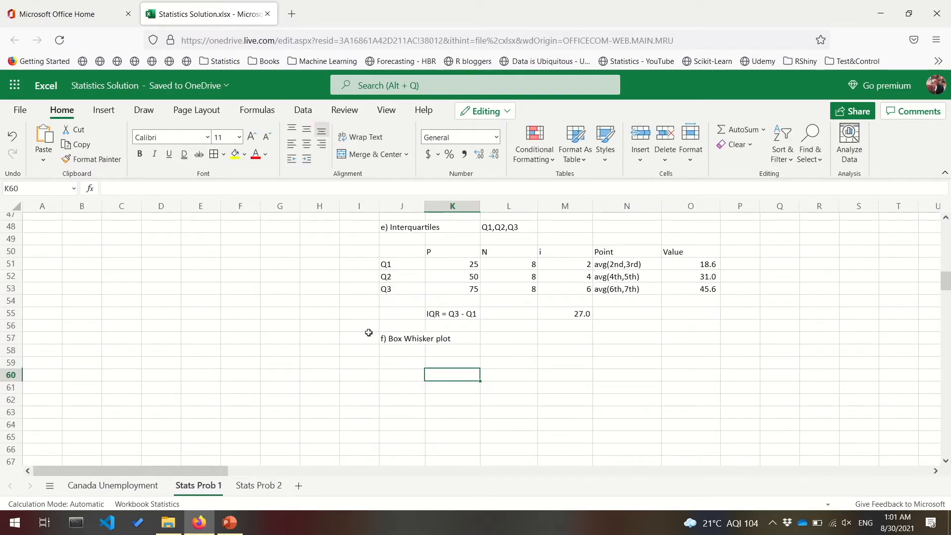
pyautogui.click(453, 362)
pyautogui.write('In')
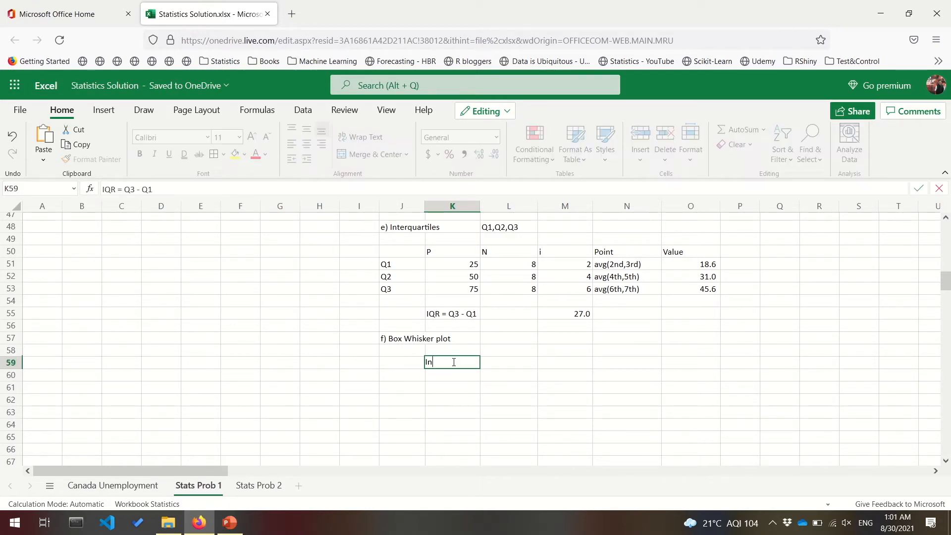
pyautogui.write('ner fences')
pyautogui.press('Return')
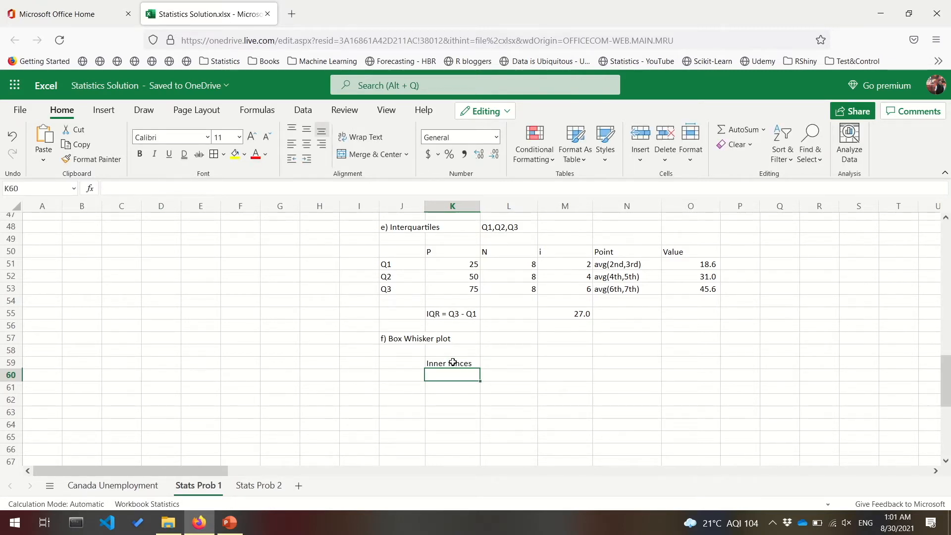
# - Label the lower inner fence as X1 in K60 and write its rule, Q1 - 1.5 IQR, in L60
pyautogui.write('X1')
pyautogui.press('Tab')
pyautogui.write('=')
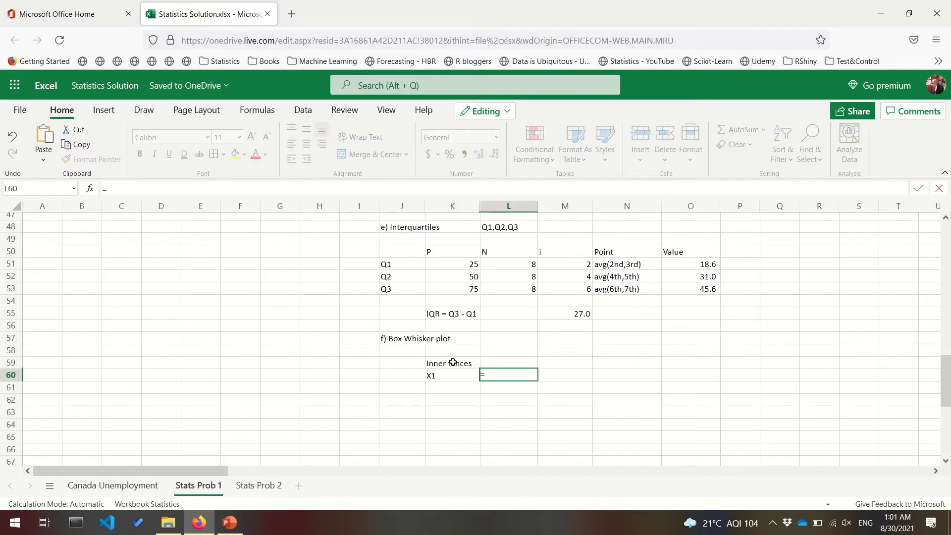
pyautogui.write('Q1')
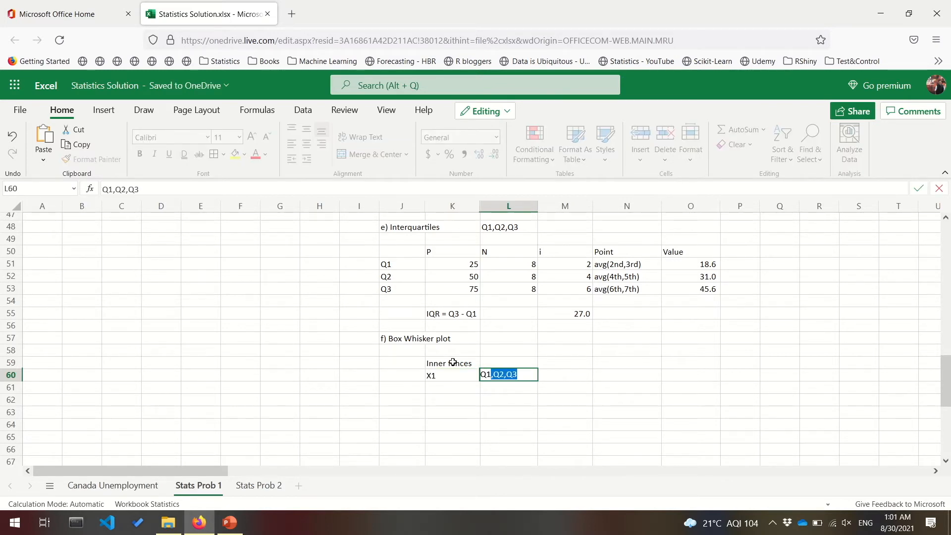
pyautogui.write(' - 1.5 IQR')
pyautogui.press('Tab')
pyautogui.press('Tab')
# - Calculate the lower inner fence in N60 with the formula =O51-(1.5*M55)
pyautogui.write('=')
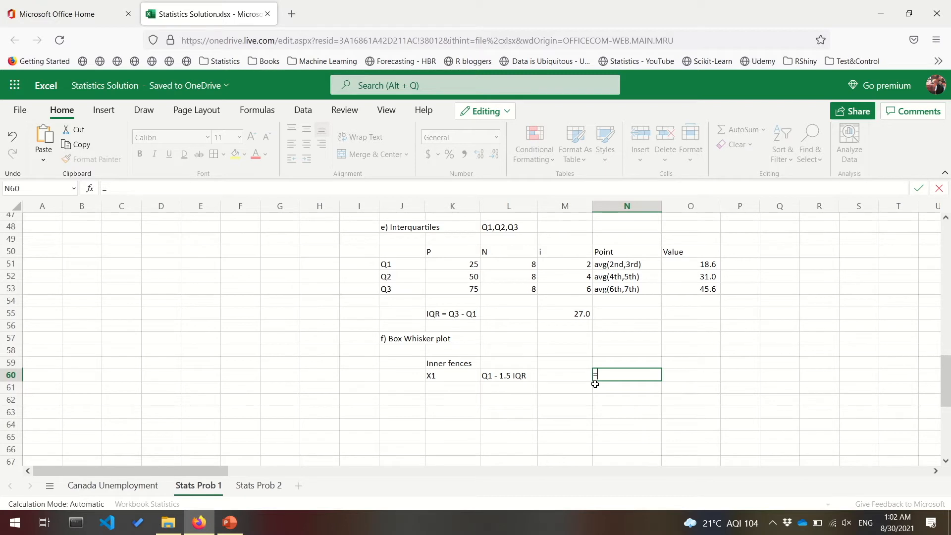
pyautogui.click(702, 264)
pyautogui.write('-')
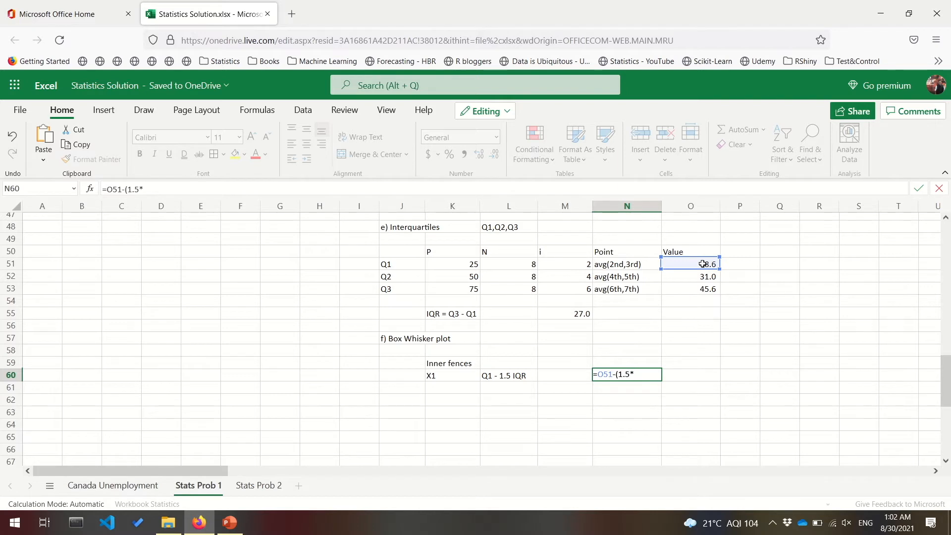
pyautogui.write('(1.5*')
pyautogui.click(583, 313)
pyautogui.write(')')
pyautogui.press('Return')
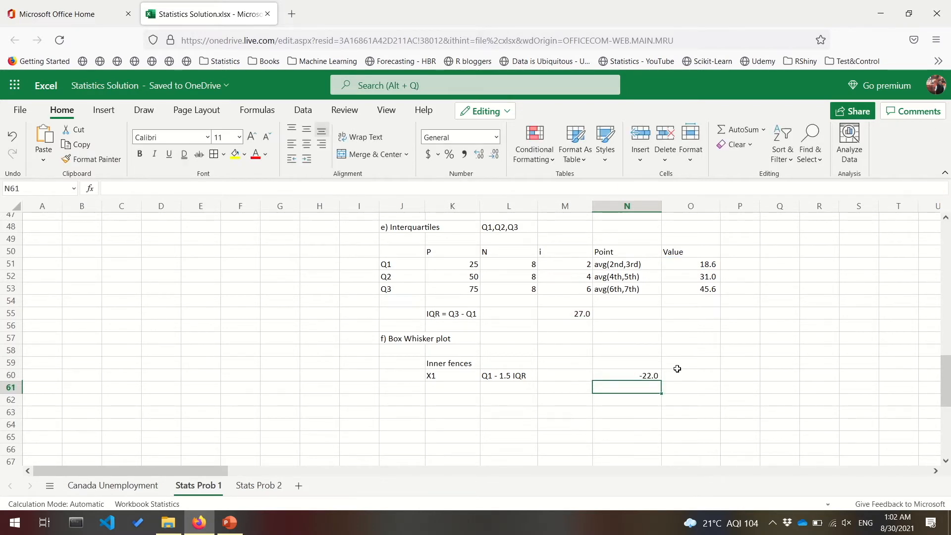
# - Label the upper inner fence as X2 in K61 and write its rule, Q3 + 1.5 IQR, in L61
pyautogui.press('Up')
pyautogui.press('Left')
pyautogui.press('Left')
pyautogui.press('Left')
pyautogui.press('Down')
pyautogui.write('X')
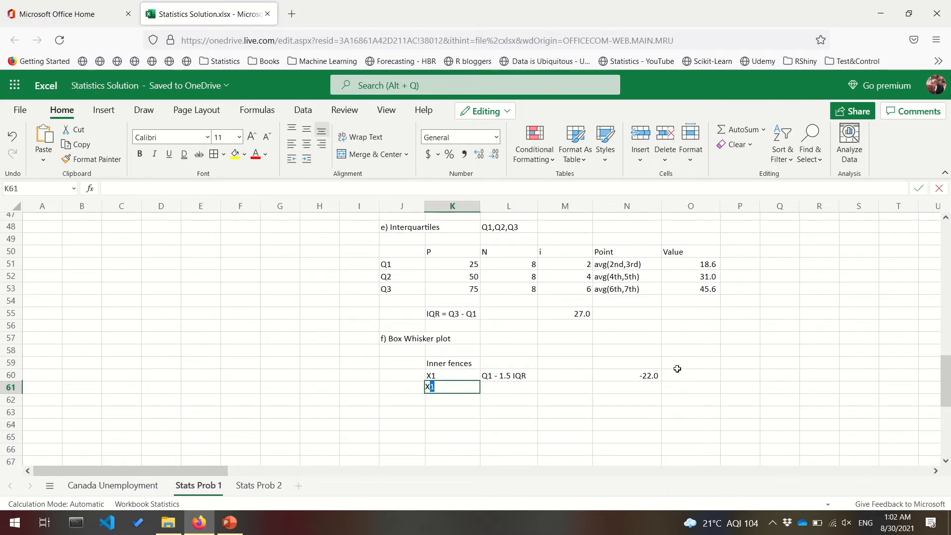
pyautogui.write('2')
pyautogui.press('Tab')
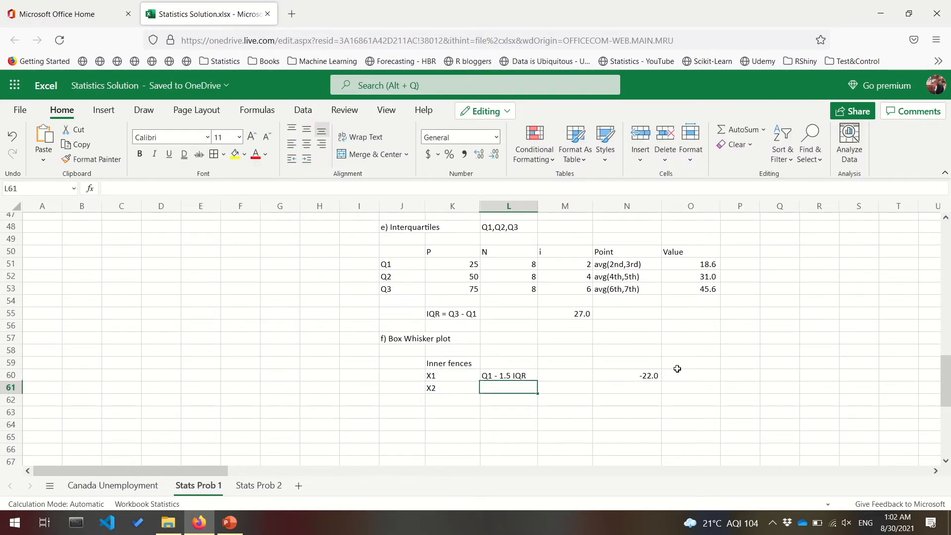
pyautogui.write('Q3 + 1.5')
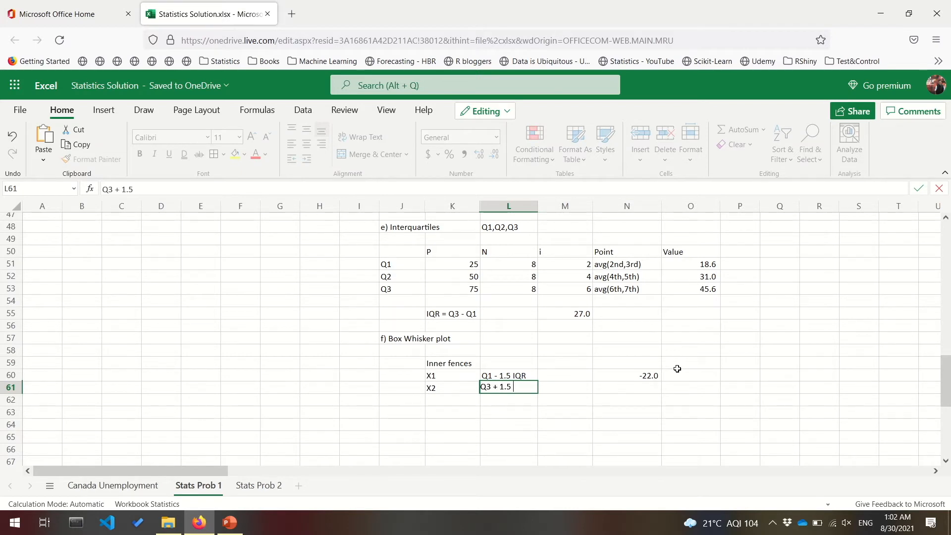
pyautogui.write(' IQR')
pyautogui.press('Tab')
pyautogui.press('Tab')
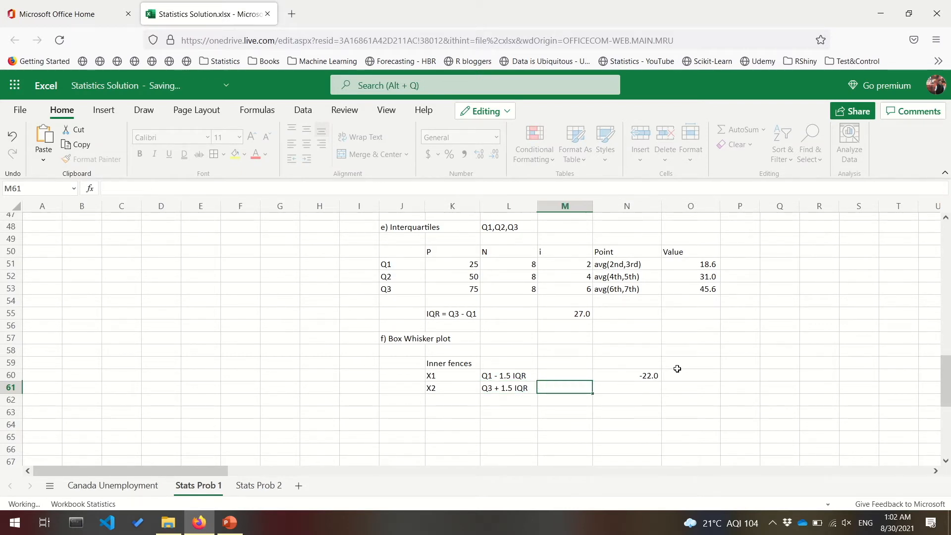
# - Calculate the upper inner fence in N61 with the formula =O53+(1.5*M55)
pyautogui.write('=')
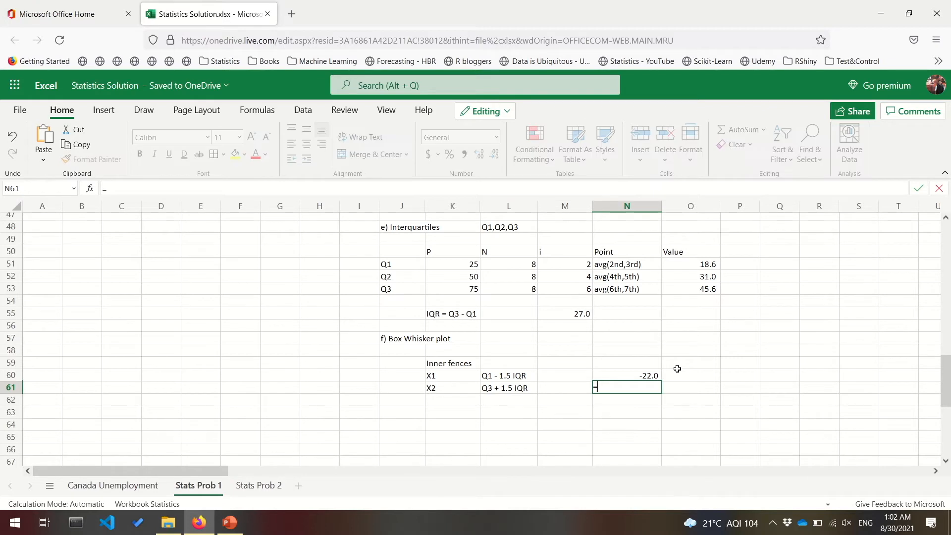
pyautogui.click(711, 289)
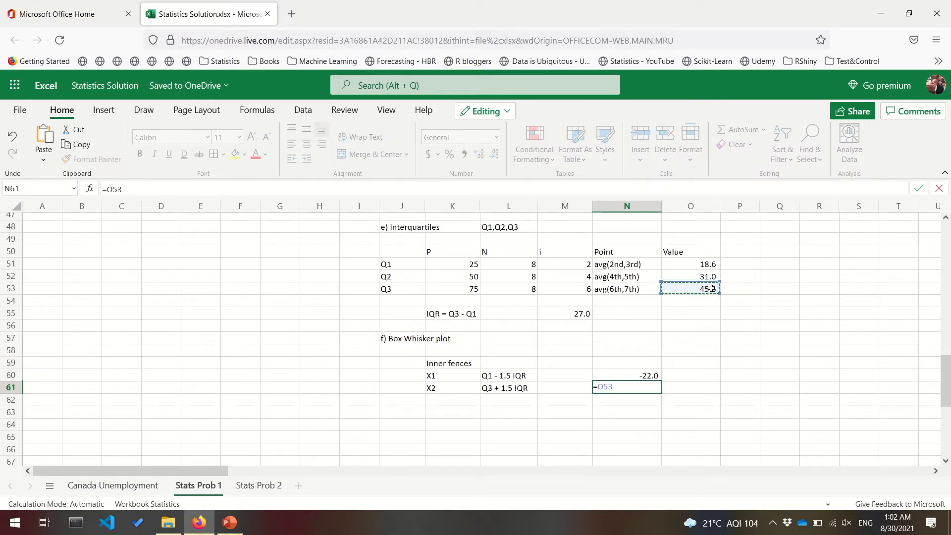
pyautogui.write('+(1.5*')
pyautogui.click(578, 313)
pyautogui.write(')')
pyautogui.press('Return')
pyautogui.press('Up')
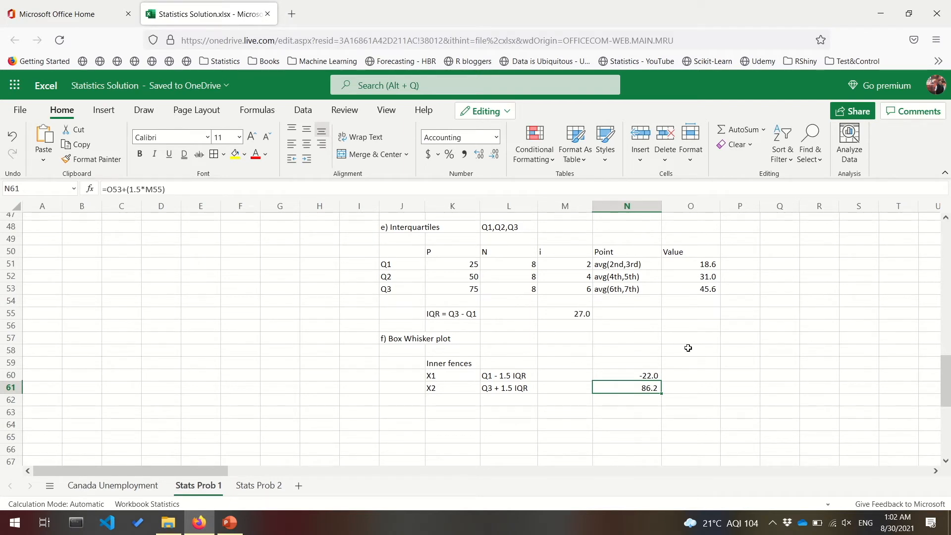
# - Add a Median label in P61 and link Q61 to the Q2 value with =O52
pyautogui.click(727, 385)
pyautogui.write('Media')
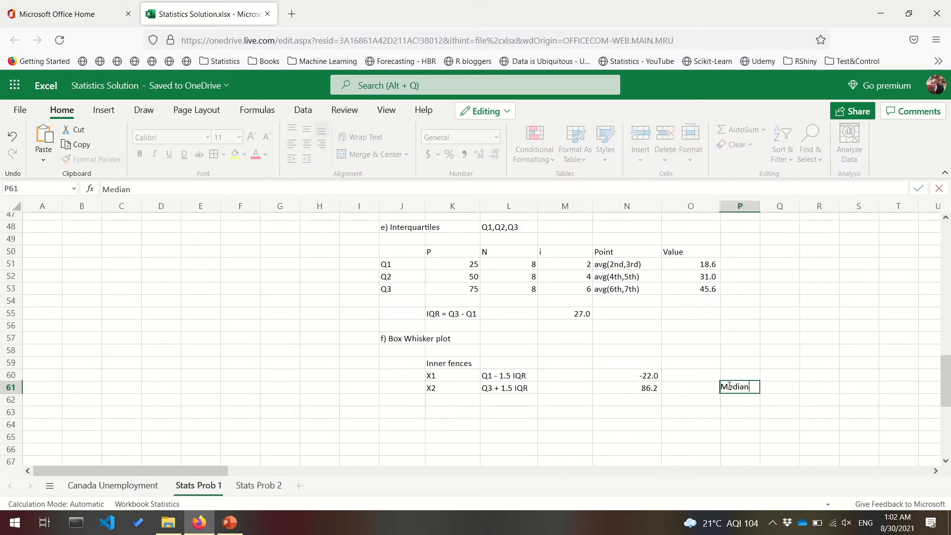
pyautogui.write('n')
pyautogui.press('Tab')
pyautogui.write('=')
pyautogui.click(706, 273)
pyautogui.hotkey('ctrl', 'Return')
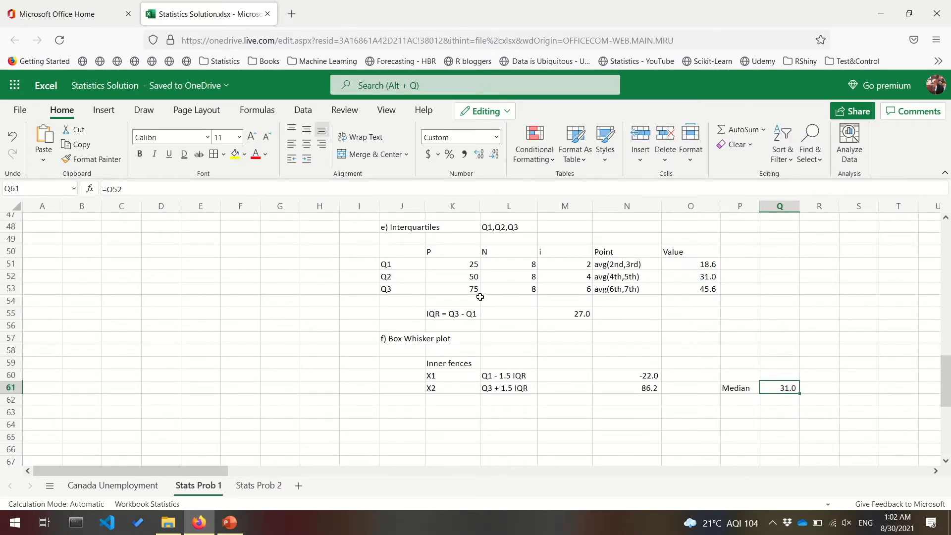
pyautogui.click(464, 288)
pyautogui.click(394, 263)
pyautogui.click(463, 262)
pyautogui.click(465, 296)
pyautogui.moveTo(394, 338); pyautogui.dragTo(798, 388)
pyautogui.scroll(-2, 798, 387)
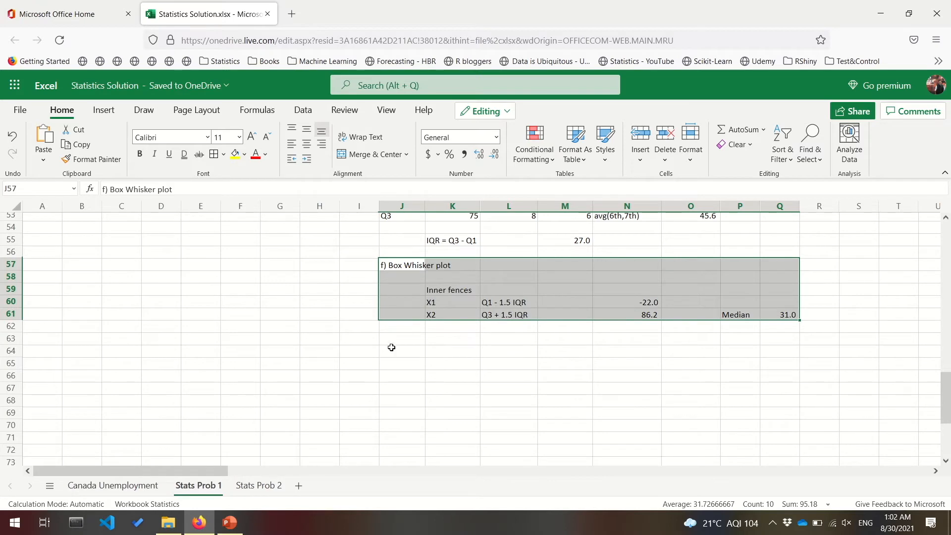
pyautogui.click(391, 349)
# - Enter the heading "f. z score for walgreen" in cell B27 below the problem's question list
pyautogui.scroll(12, 420, 380)
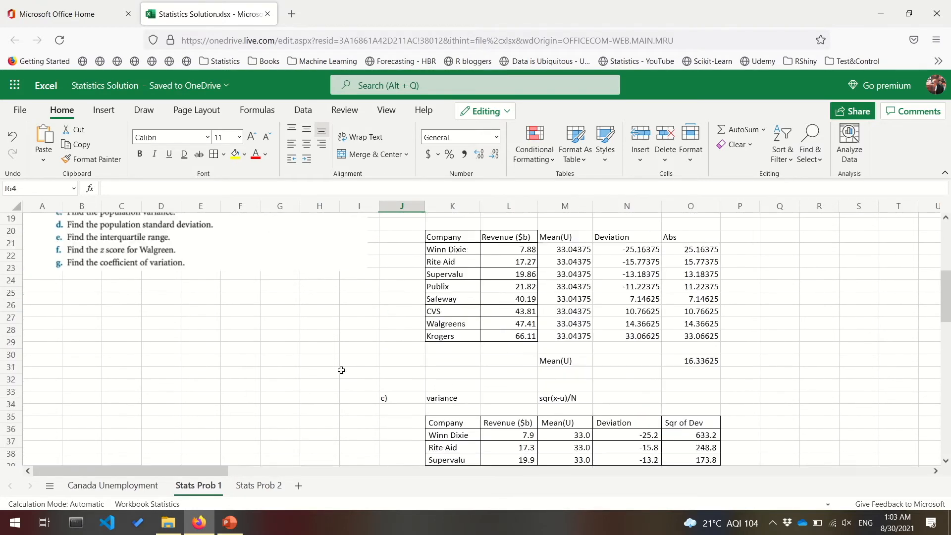
pyautogui.click(77, 344)
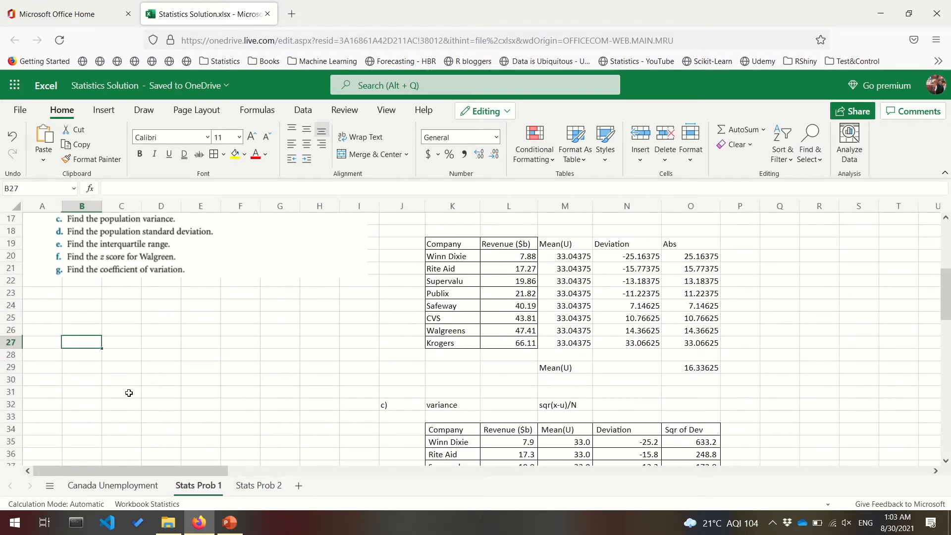
pyautogui.write('f.')
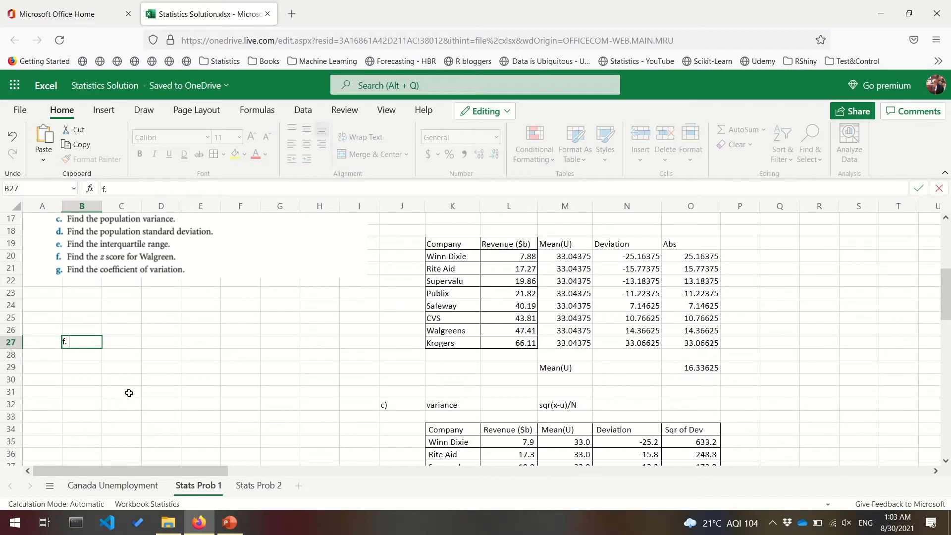
pyautogui.write(' z score')
pyautogui.write('or w')
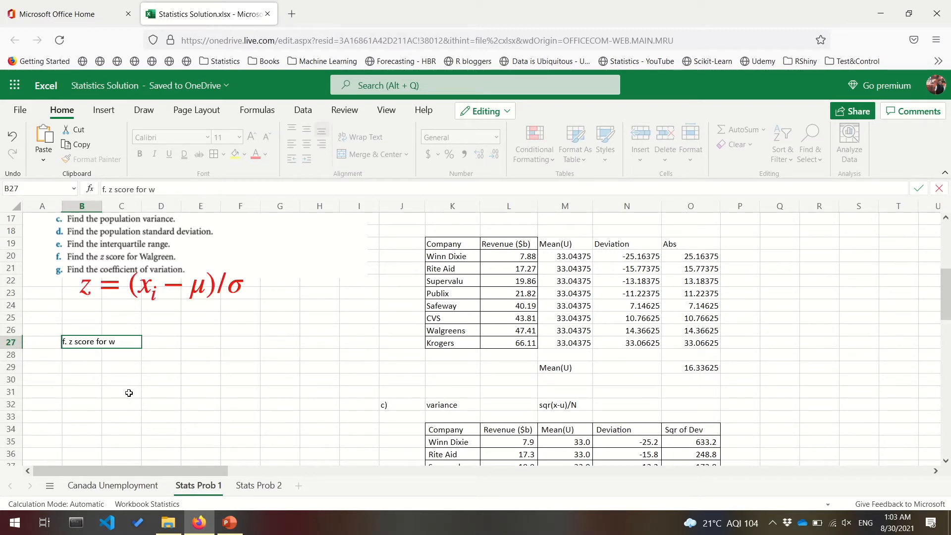
pyautogui.write('algreen')
pyautogui.press('Return')
pyautogui.press('Return')
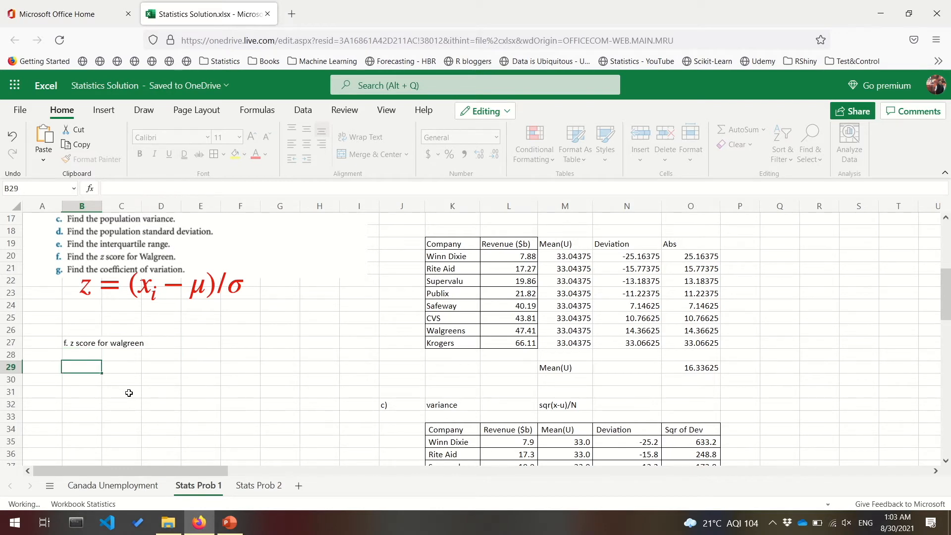
# - Write the z-score rule "z = (x-u)/sigma" in cell B29
pyautogui.write('z = (x-u')
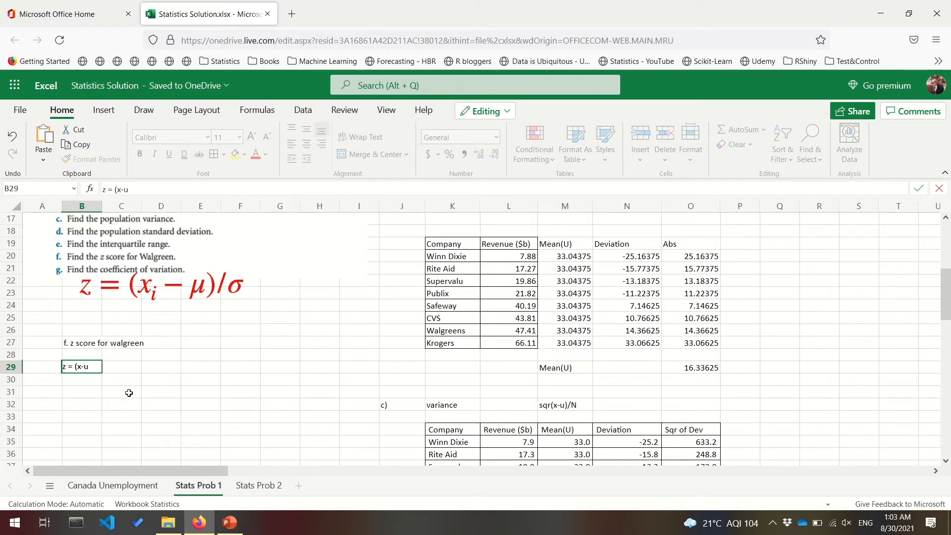
pyautogui.write(')/sigma')
pyautogui.press('Return')
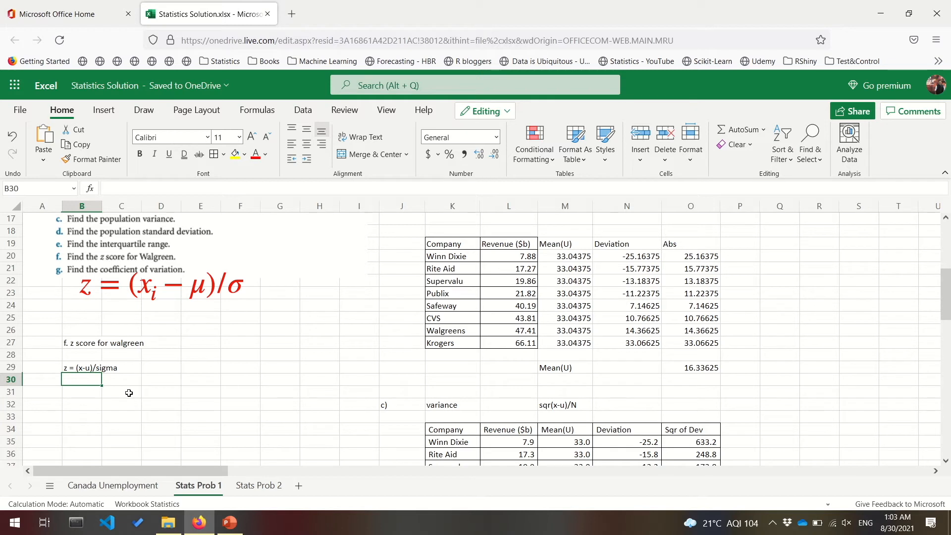
# - Calculate Walgreens' z score in B31 with the formula =(L26-M26)/O45
pyautogui.press('Return')
pyautogui.write('=')
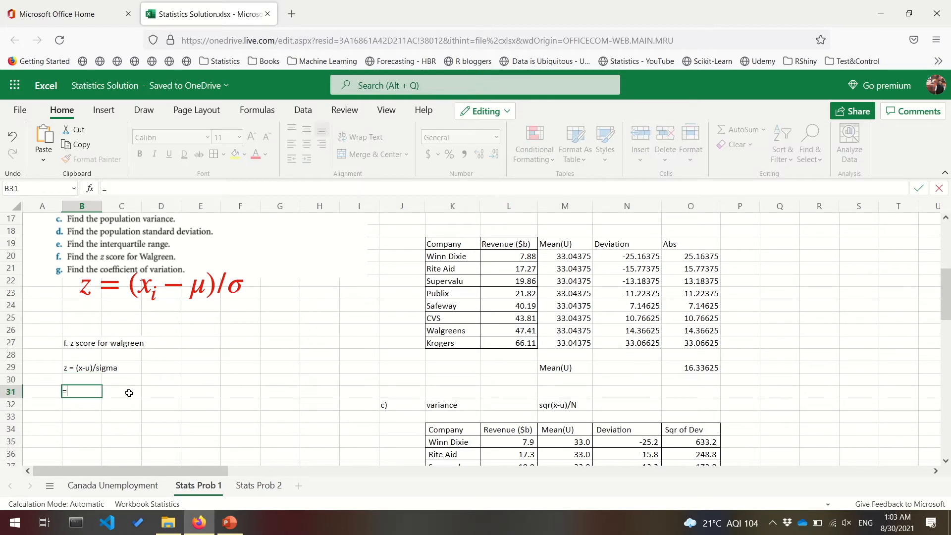
pyautogui.write('(')
pyautogui.click(522, 332)
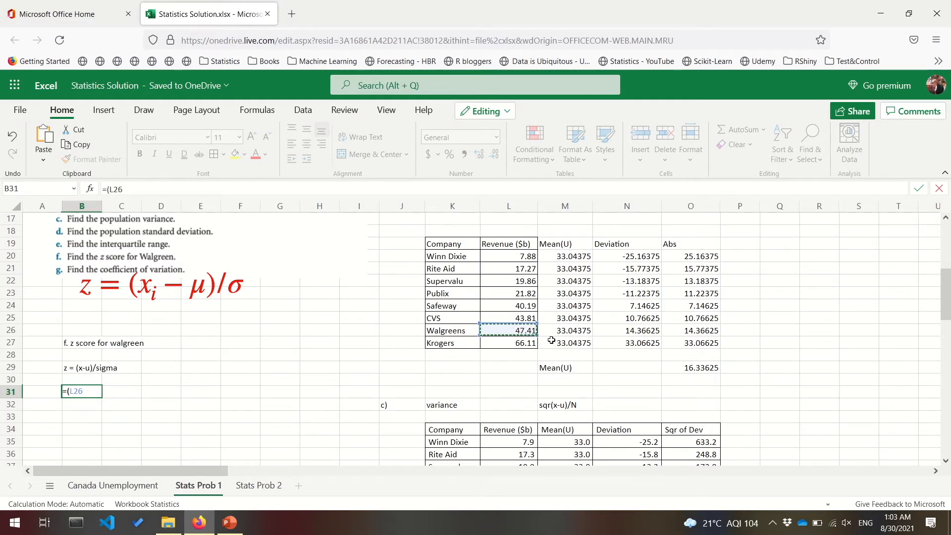
pyautogui.write('-')
pyautogui.click(583, 331)
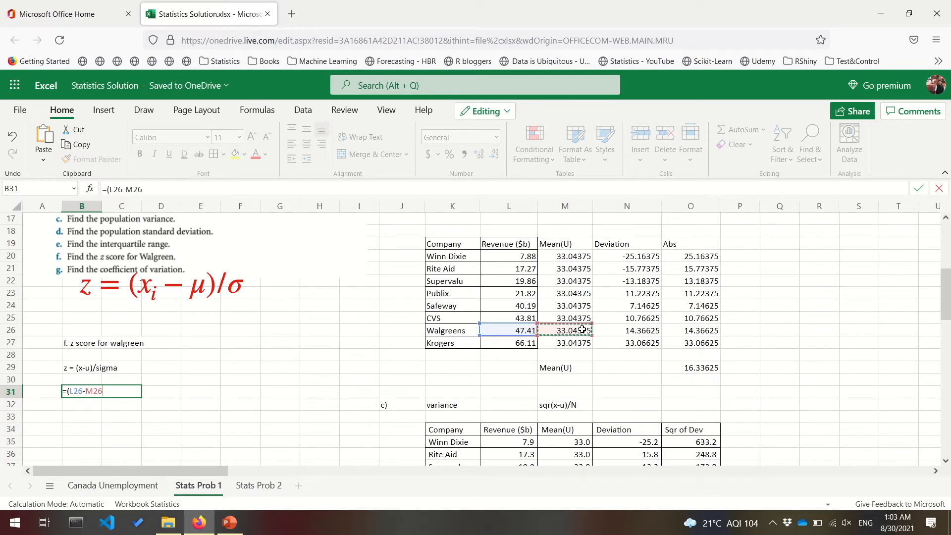
pyautogui.write(')/')
pyautogui.scroll(-4, 583, 330)
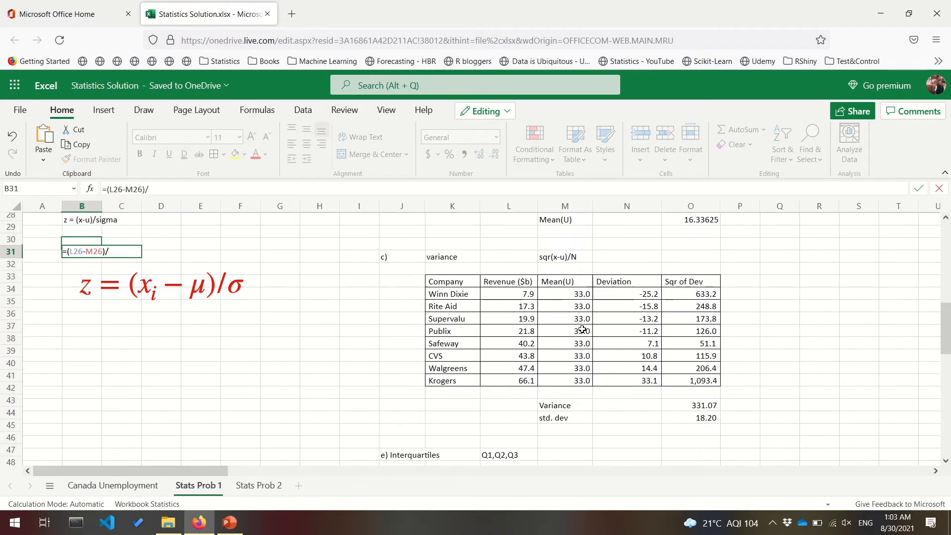
pyautogui.click(707, 419)
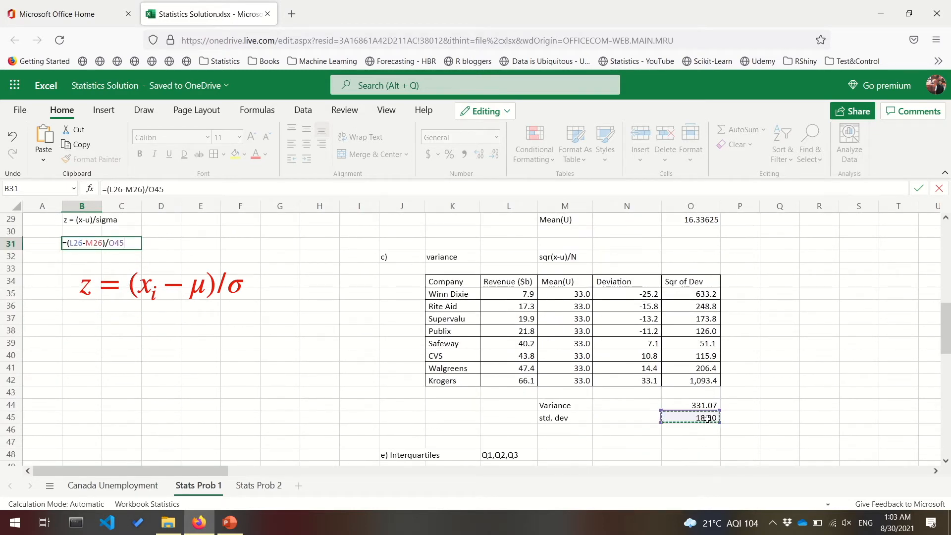
pyautogui.hotkey('ctrl', 'Return')
# - Label the z-score result by entering "z" in cell A31
pyautogui.press('Left')
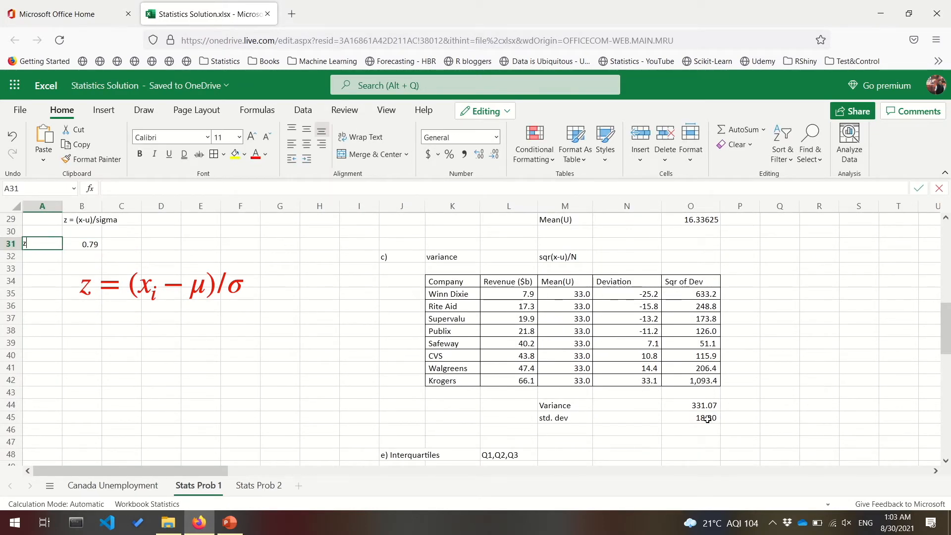
pyautogui.write('z')
pyautogui.press('Right')
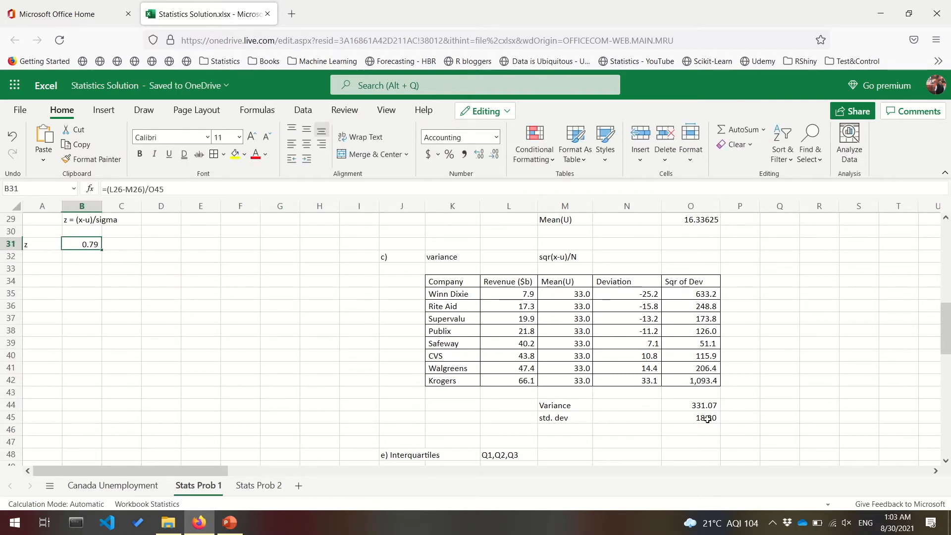
# - Review the z-score heading, rule and result in B27:B31 against the problem's question list
pyautogui.press('Left')
pyautogui.scroll(2, 114, 346)
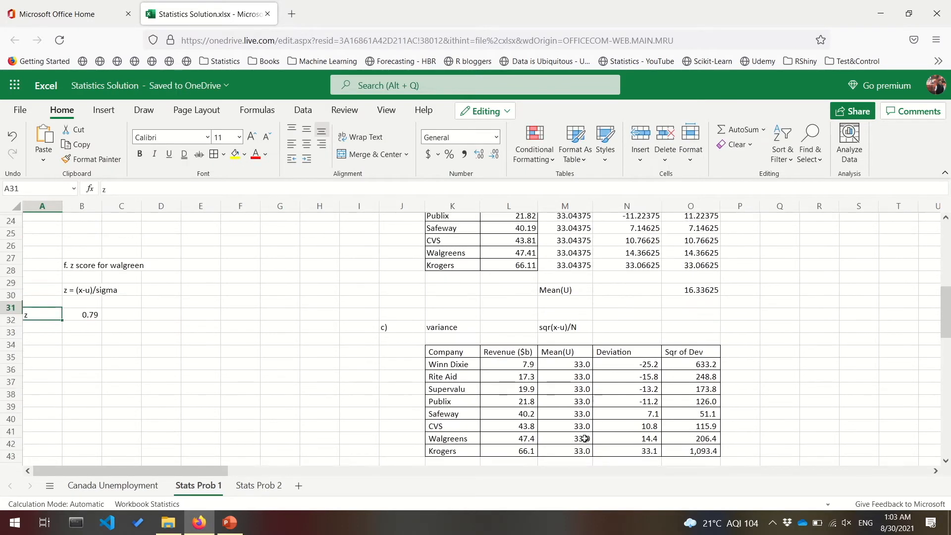
pyautogui.click(85, 318)
pyautogui.scroll(-3, 229, 365)
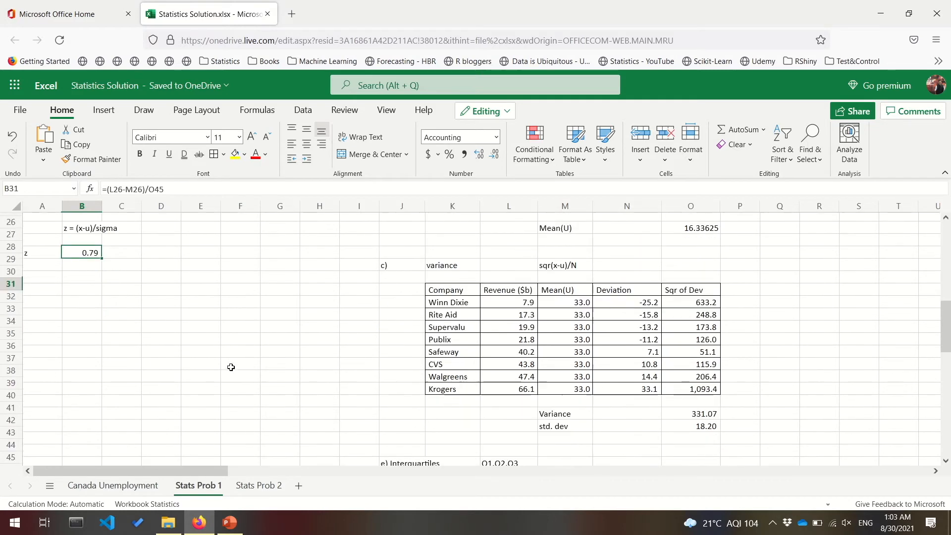
pyautogui.scroll(4, 231, 367)
pyautogui.moveTo(75, 313); pyautogui.dragTo(92, 365)
pyautogui.scroll(1, 160, 298)
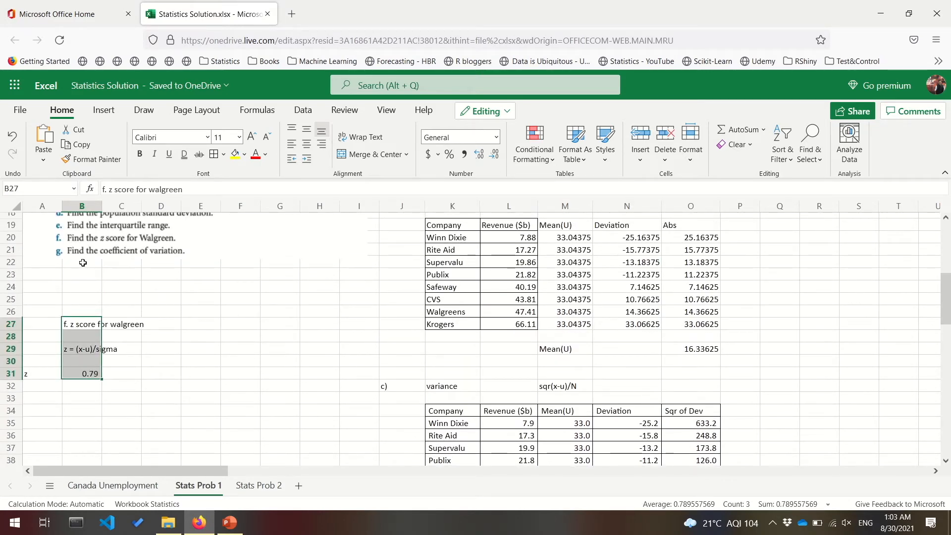
pyautogui.scroll(-1, 117, 395)
# - Enter the heading "g. coeff of variance" in cell B34 below the z-score result
pyautogui.click(76, 366)
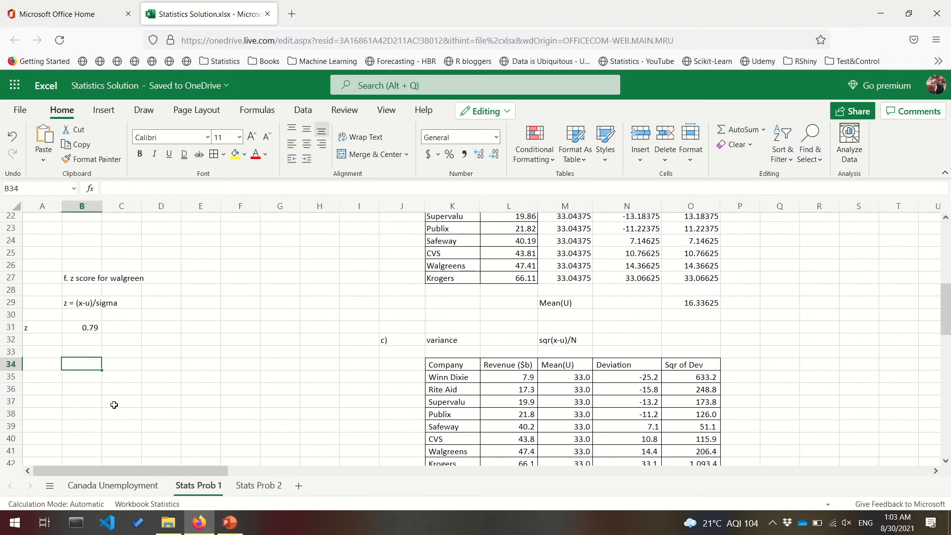
pyautogui.write('g')
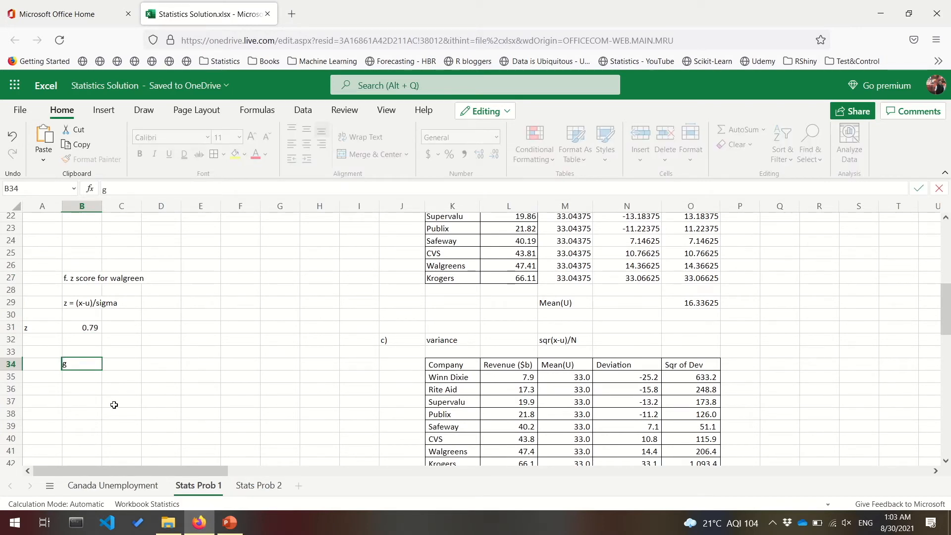
pyautogui.write('. coeff of cari')
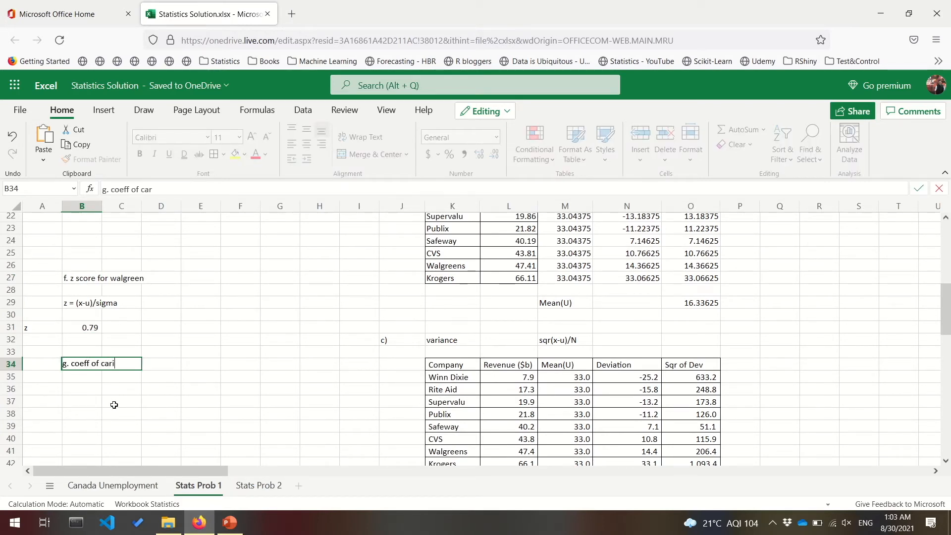
pyautogui.press('BackSpace')
pyautogui.press('BackSpace')
pyautogui.write('airnace')
pyautogui.press('Return')
# - Write the coefficient of variation rule "sigma/u * 100" in cell B36
pyautogui.press('Return')
pyautogui.write('=')
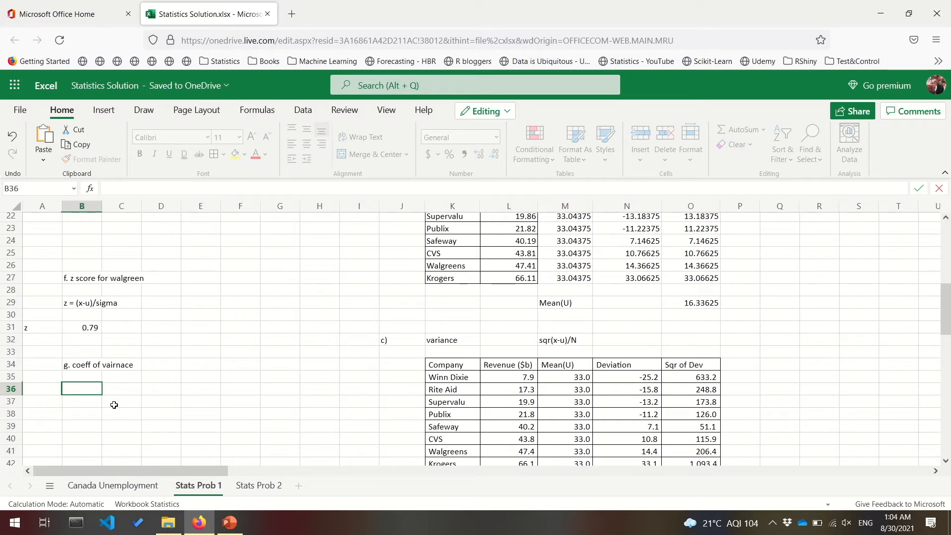
pyautogui.write('sigma/u * 100')
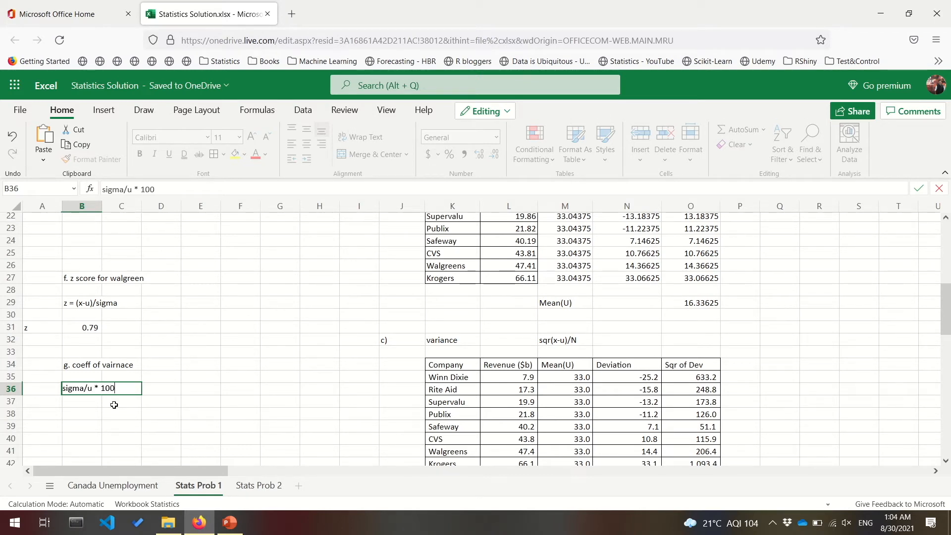
pyautogui.press('Return')
# - Calculate the coefficient of variation in D36 with the formula =O45/M42*100
pyautogui.press('Up')
pyautogui.press('Up')
pyautogui.press('Right')
pyautogui.press('Right')
pyautogui.press('Down')
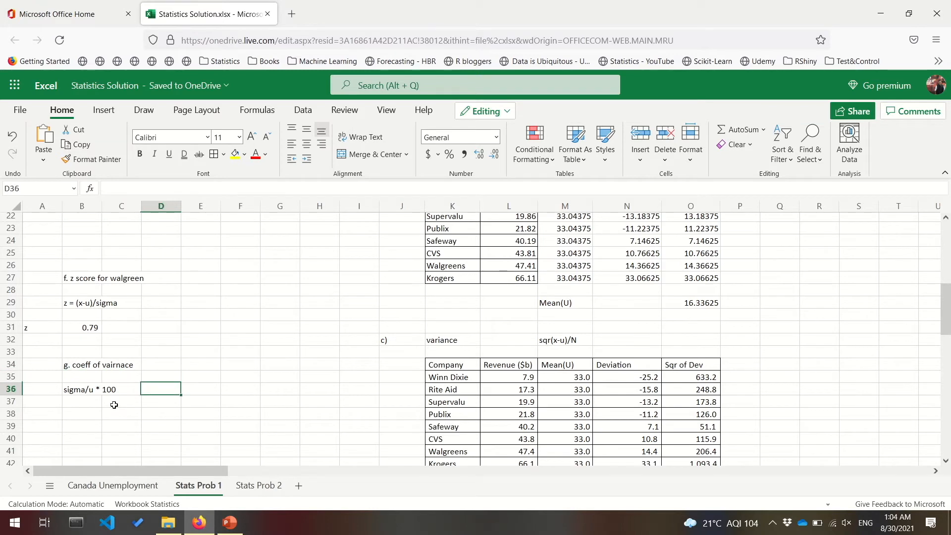
pyautogui.write('=')
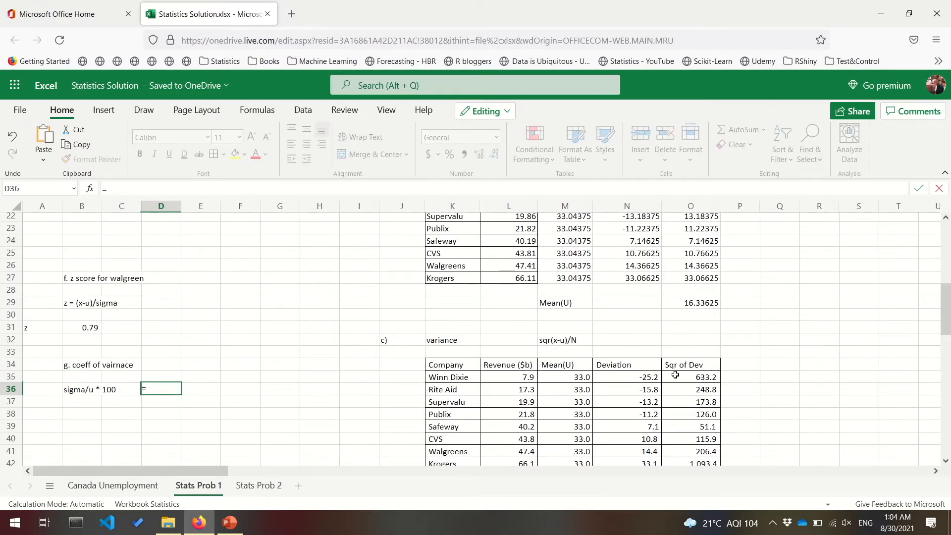
pyautogui.scroll(-3, 676, 374)
pyautogui.click(694, 384)
pyautogui.write('/')
pyautogui.click(578, 346)
pyautogui.write('*10')
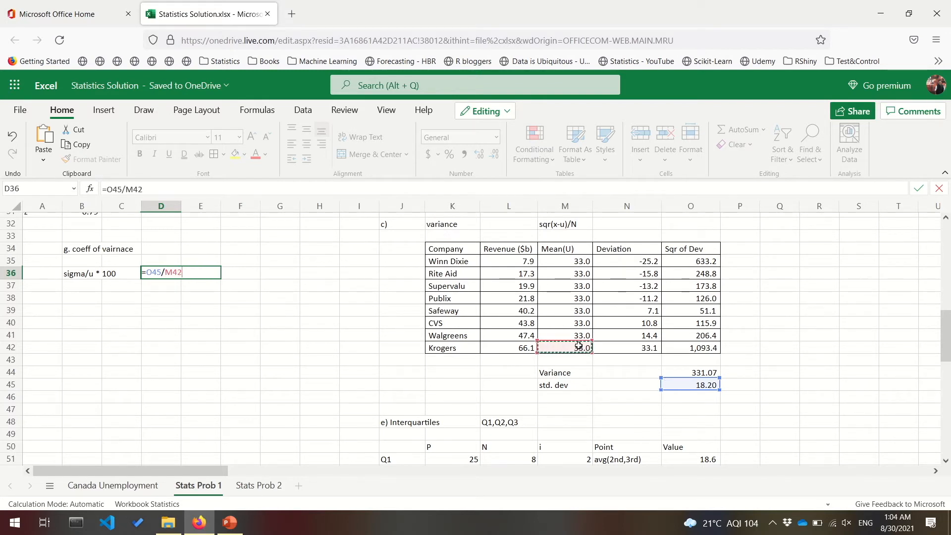
pyautogui.write('0')
pyautogui.hotkey('ctrl', 'Return')
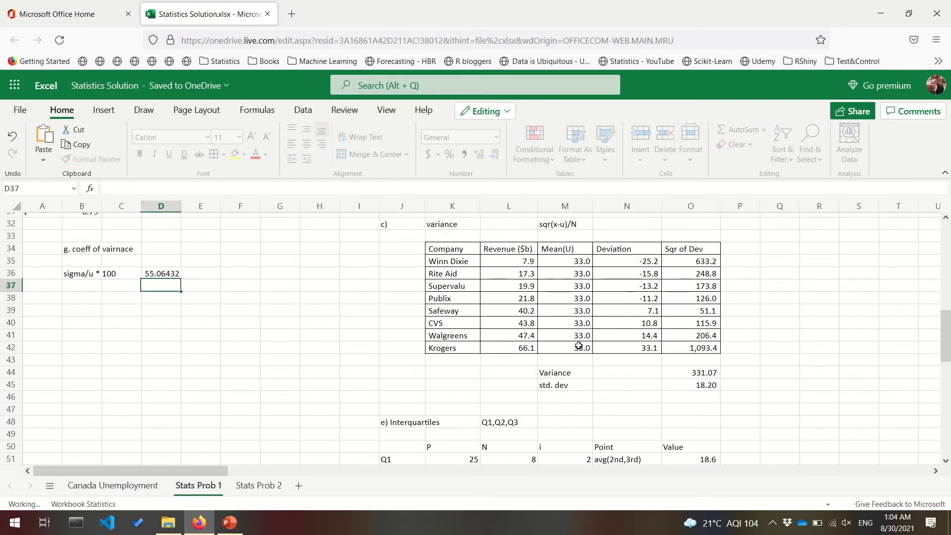
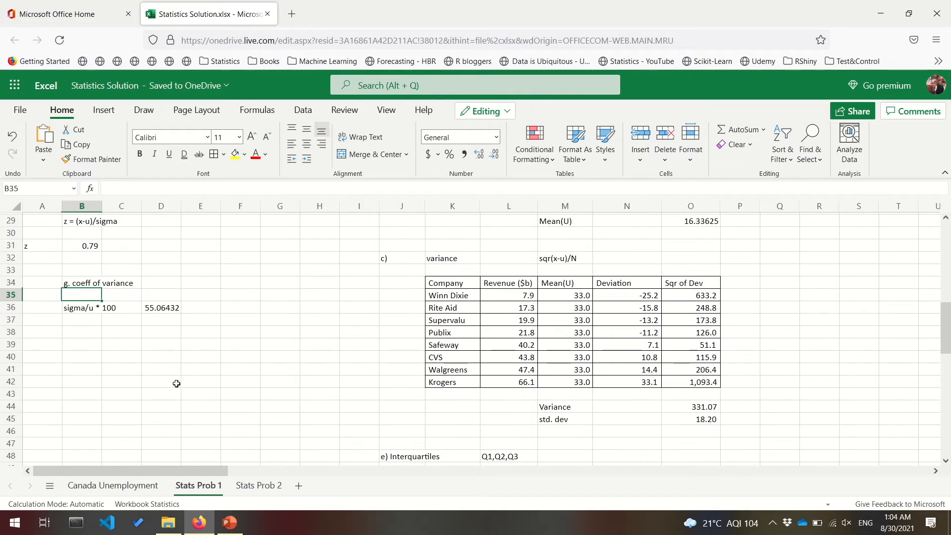
# - Review the Stats Prob 1 answers, including the quartile table and inner fences, against questions a to g
pyautogui.scroll(5, 176, 384)
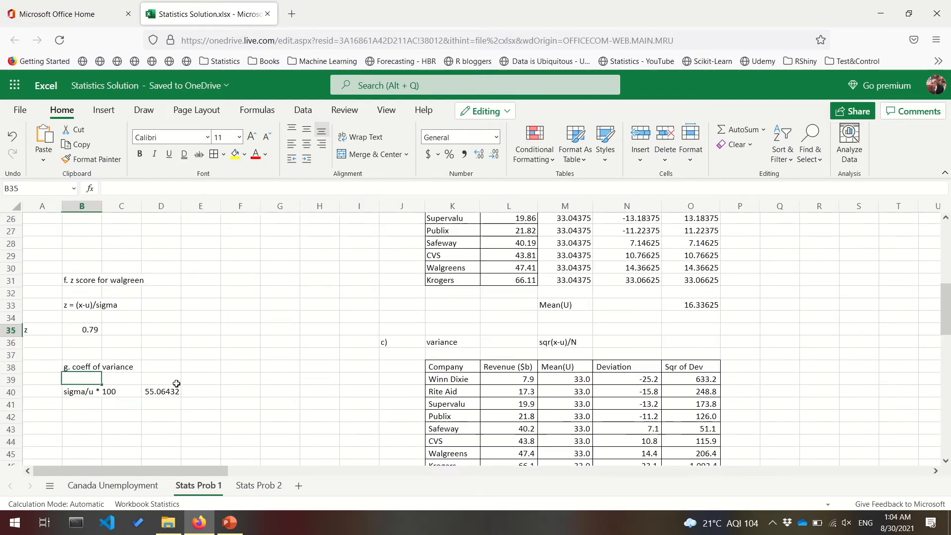
pyautogui.scroll(3, 176, 384)
pyautogui.scroll(-15, 176, 384)
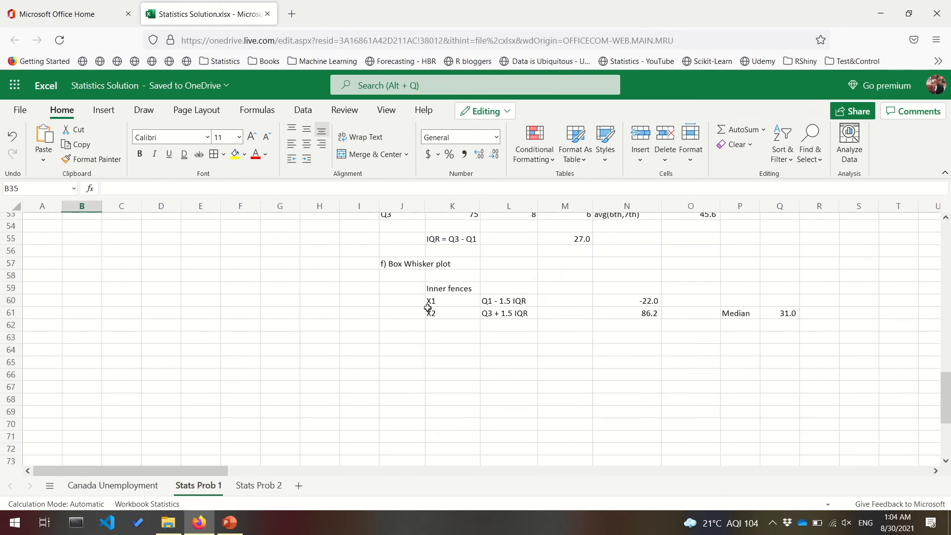
pyautogui.scroll(1, 493, 320)
pyautogui.moveTo(444, 270); pyautogui.dragTo(615, 297)
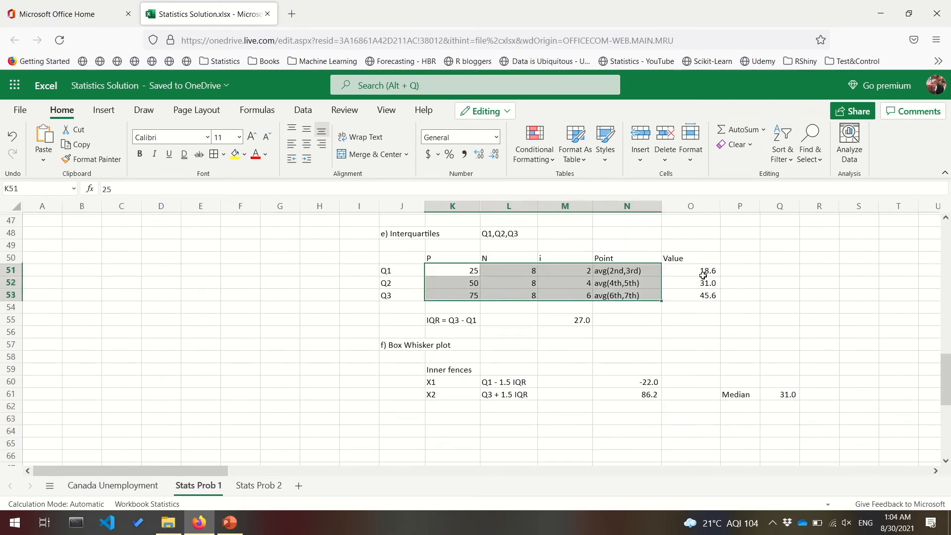
pyautogui.click(703, 273)
pyautogui.scroll(13, 376, 322)
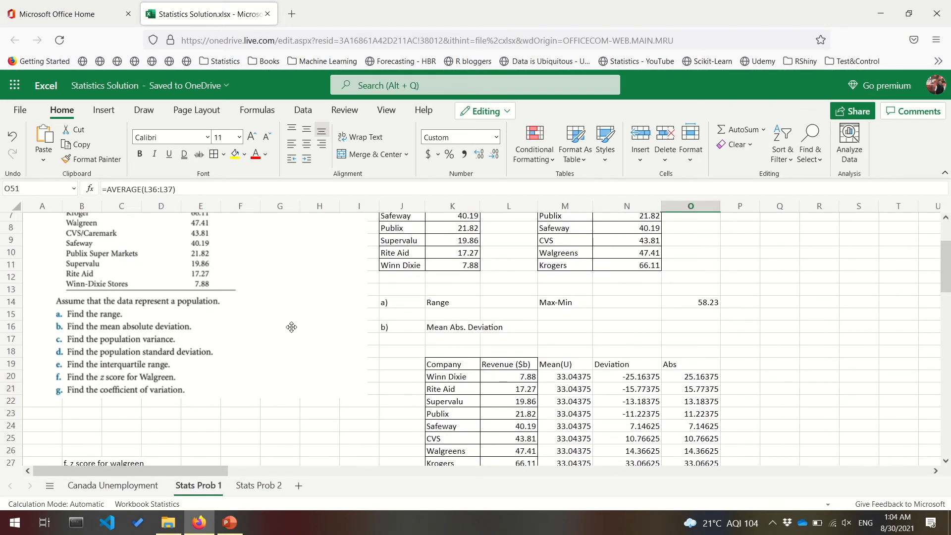
pyautogui.scroll(1, 235, 425)
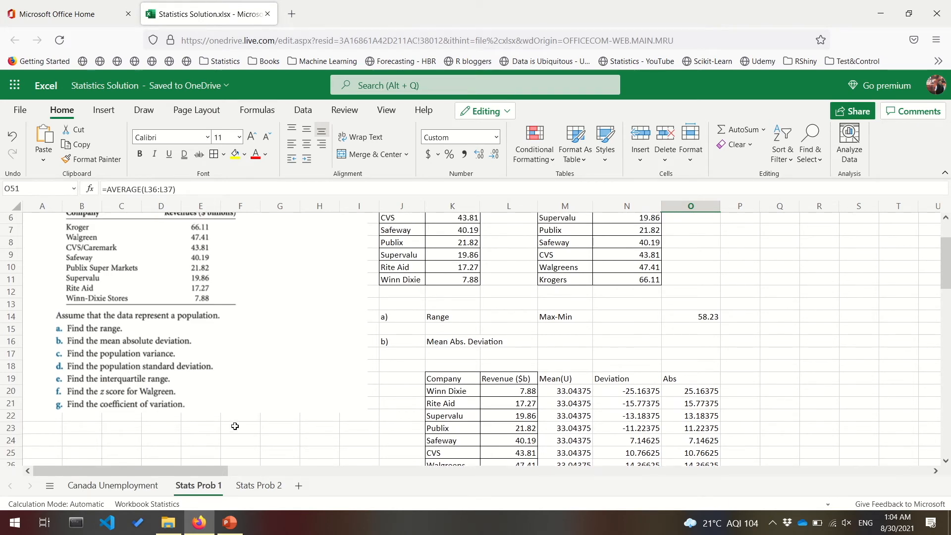
pyautogui.scroll(1, 179, 415)
# - Go to the Stats Prob 2 sheet and read problem 3.24 about furniture assembly times
pyautogui.click(258, 486)
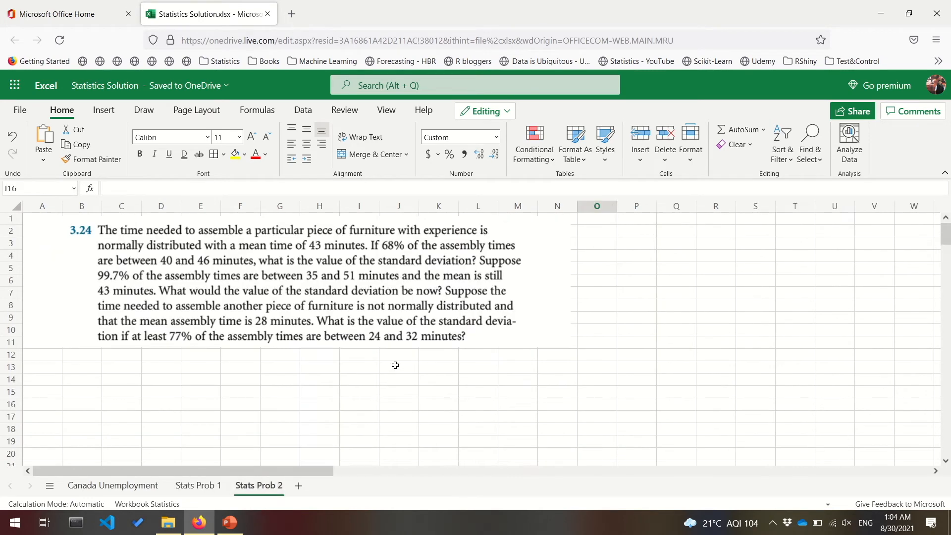
pyautogui.scroll(-3, 395, 365)
pyautogui.scroll(3, 395, 365)
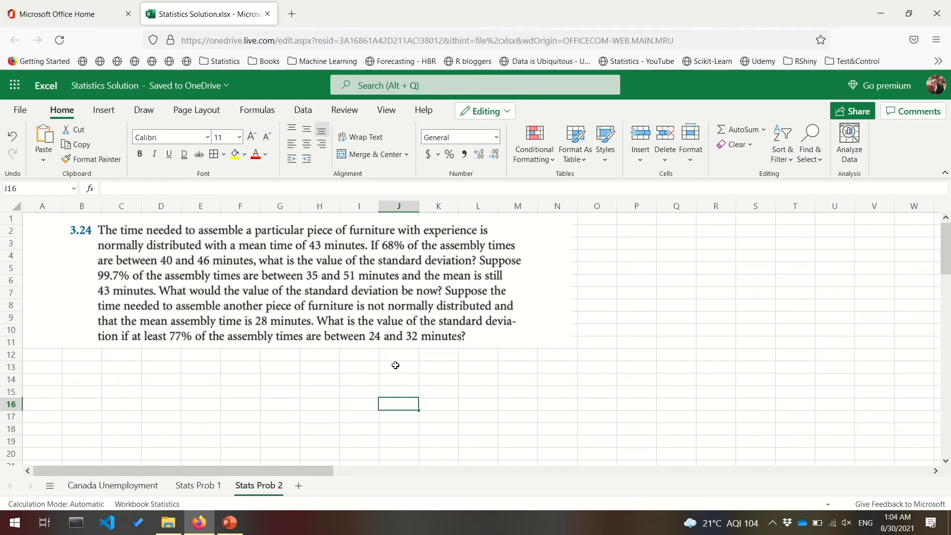
pyautogui.scroll(2, 395, 365)
pyautogui.scroll(-3, 395, 365)
pyautogui.scroll(3, 395, 364)
pyautogui.click(152, 245)
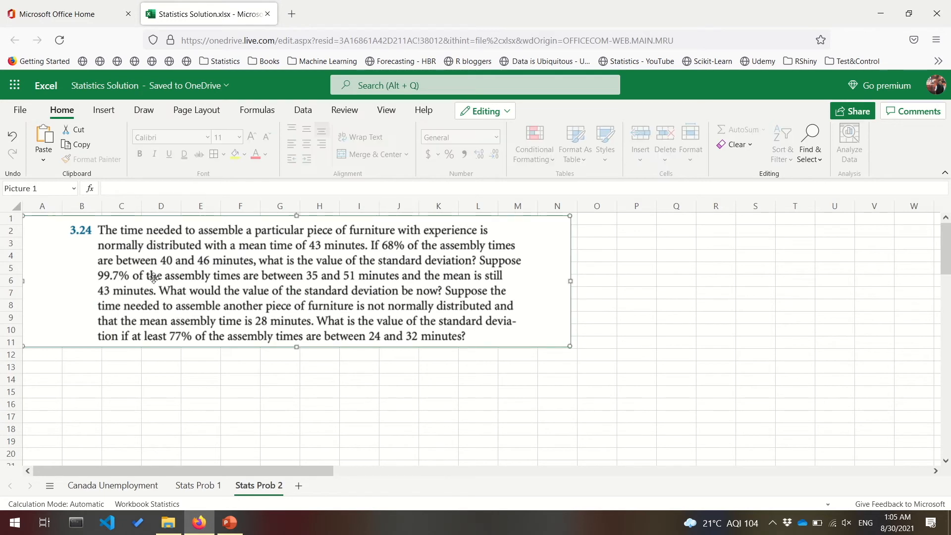
pyautogui.scroll(-1, 268, 300)
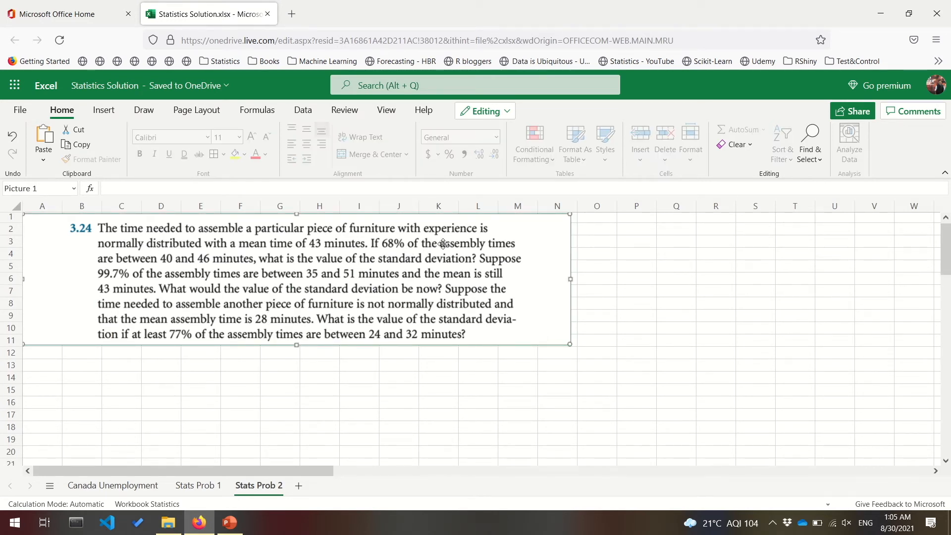
# - Note problem 3.24's givens below its text: "Normal distribution" in E14 and "average 43 min" in E15
pyautogui.click(198, 373)
pyautogui.write('Norm')
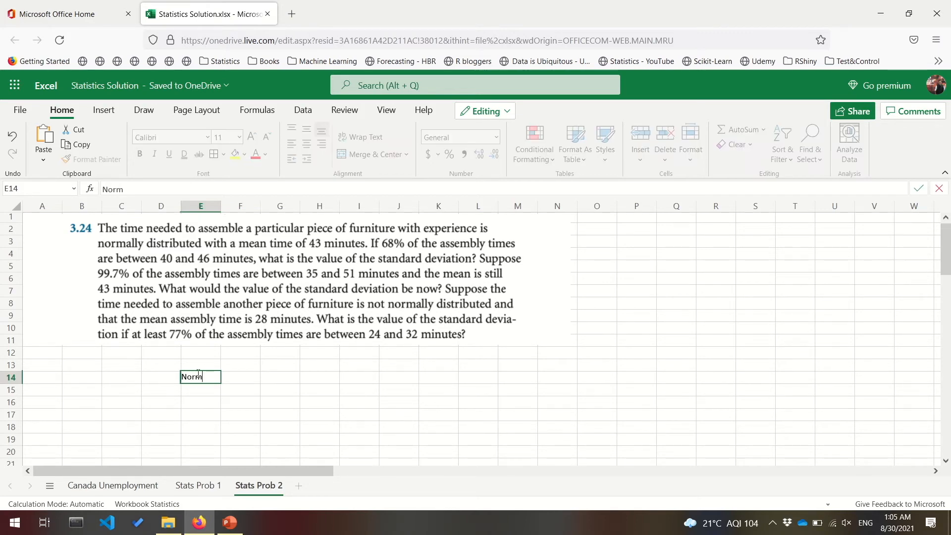
pyautogui.write('all distribu')
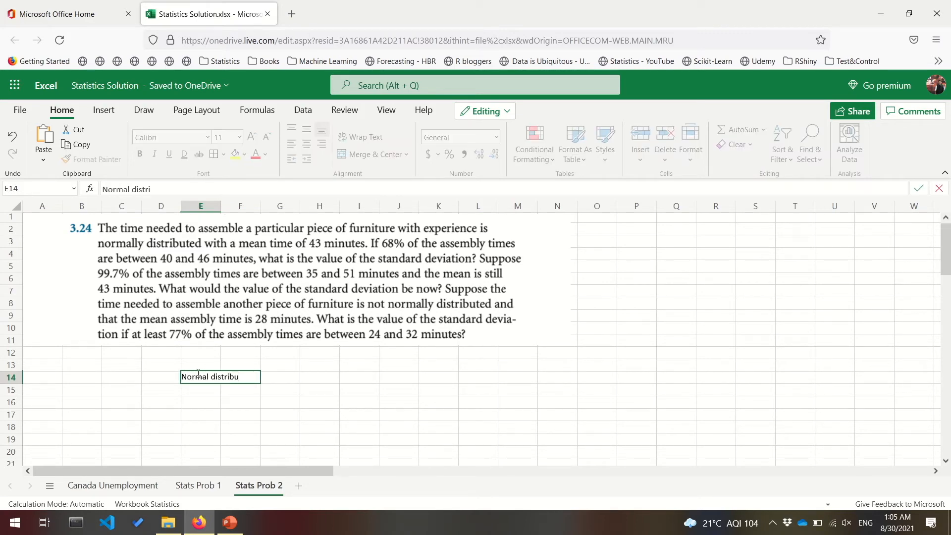
pyautogui.write('tion')
pyautogui.press('Return')
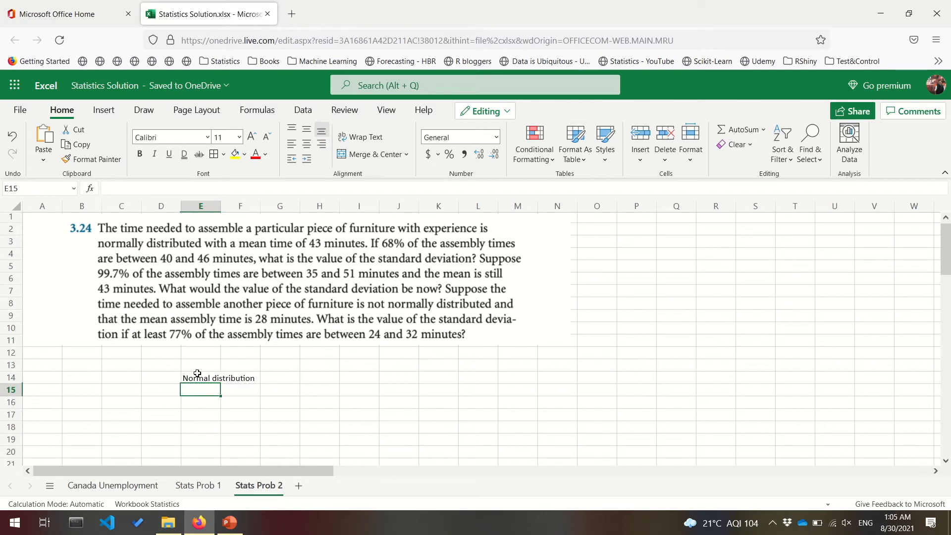
pyautogui.write('me')
pyautogui.write('ave')
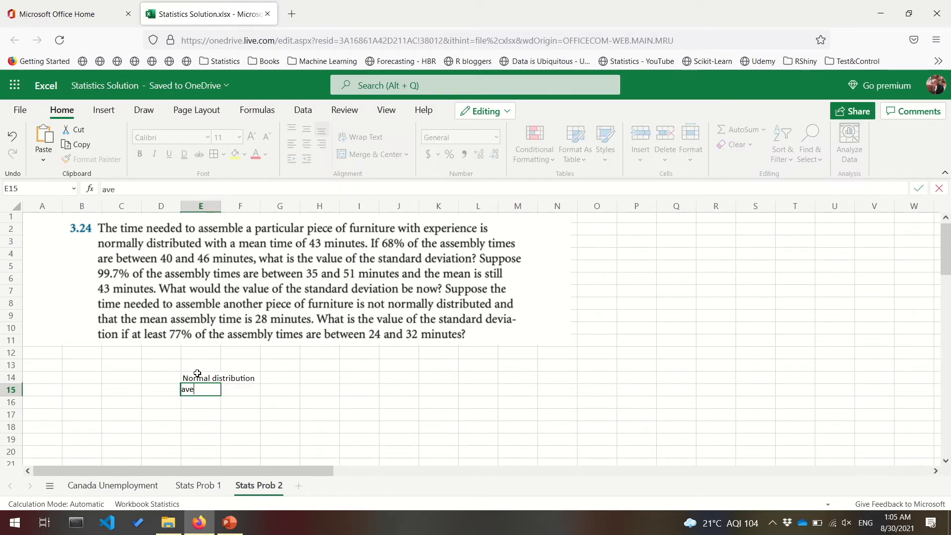
pyautogui.write('rage 43 min')
pyautogui.press('Return')
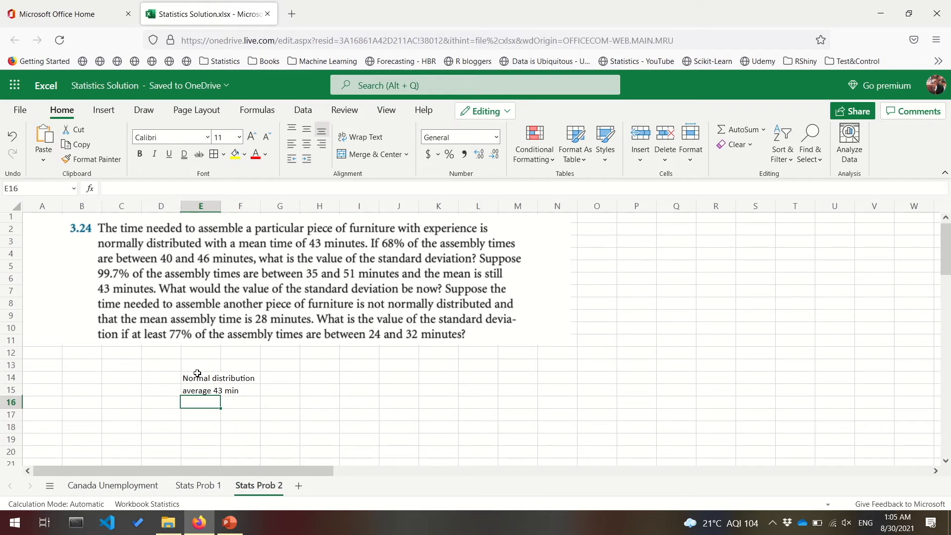
pyautogui.scroll(-3, 197, 373)
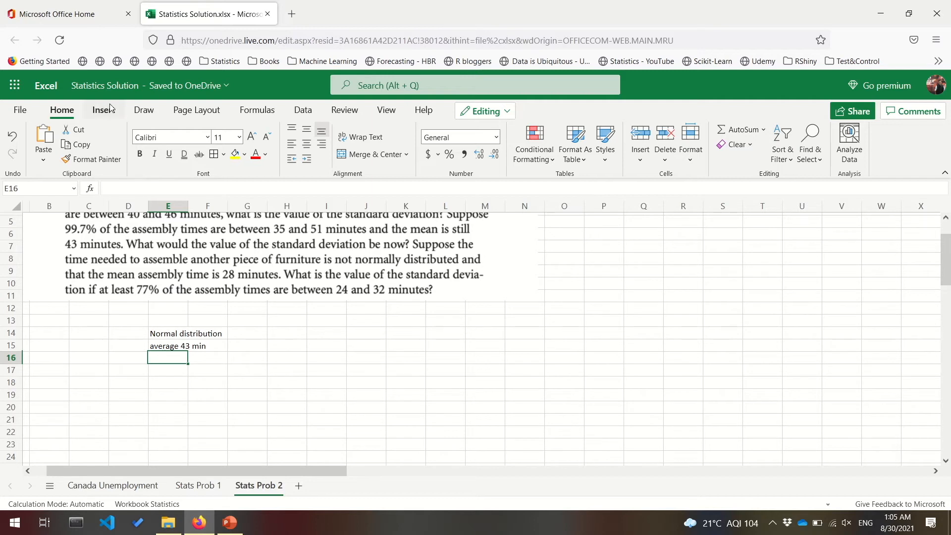
# - Sketch a black bell curve with a baseline and a vertical mean line in the empty area beside the problem text
pyautogui.click(144, 109)
pyautogui.click(117, 148)
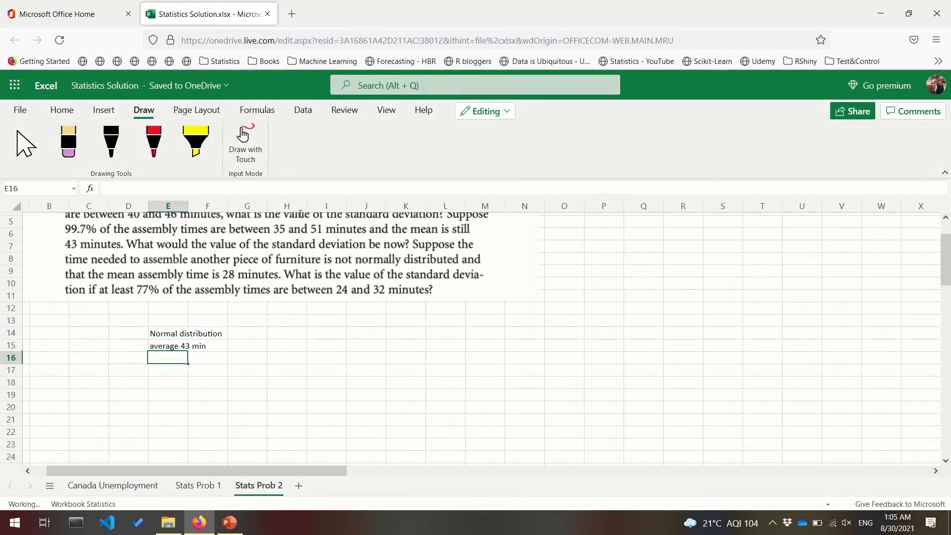
pyautogui.moveTo(496, 358)
pyautogui.mouseDown()
pyautogui.moveTo(538, 369)
pyautogui.moveTo(577, 303)
pyautogui.moveTo(625, 267)
pyautogui.moveTo(708, 350)
pyautogui.moveTo(737, 369)
pyautogui.moveTo(777, 371)
pyautogui.mouseUp()
pyautogui.moveTo(477, 387); pyautogui.dragTo(750, 382)
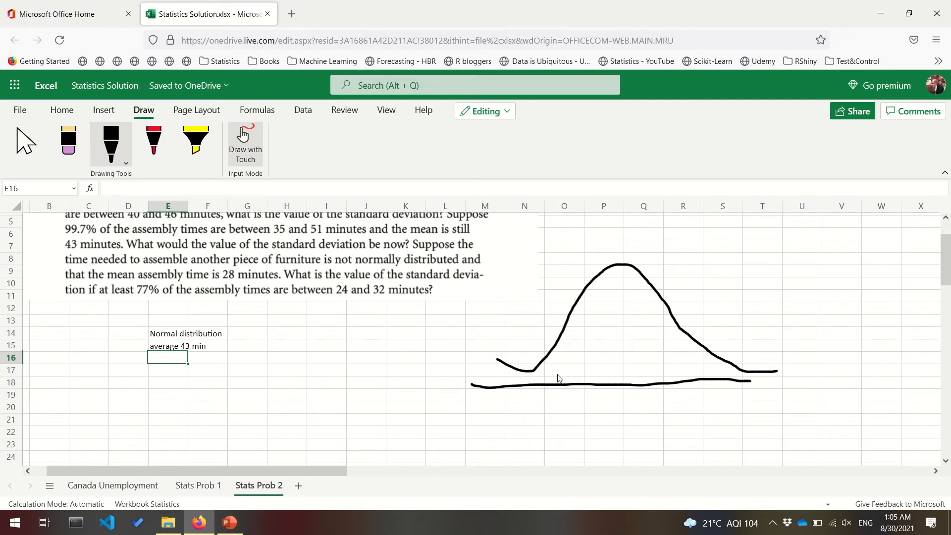
pyautogui.moveTo(622, 254); pyautogui.dragTo(626, 402)
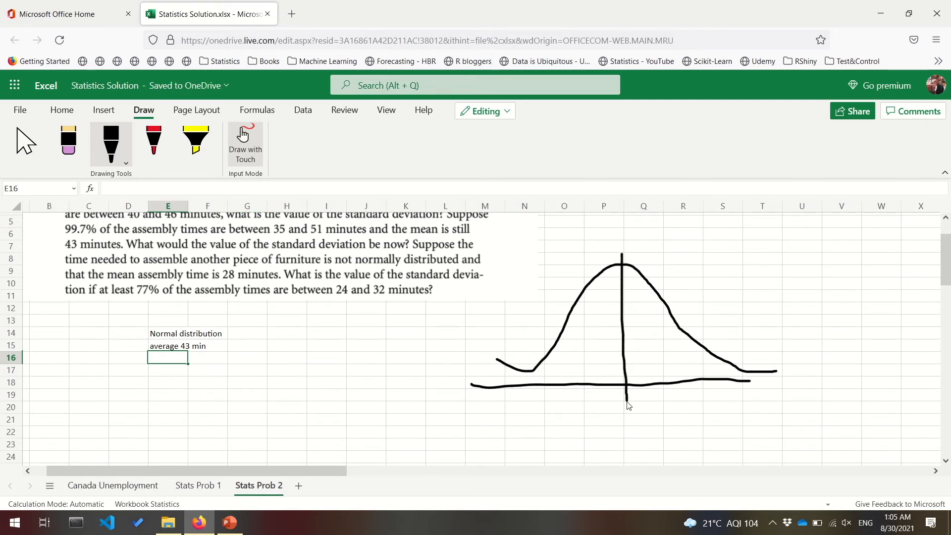
# - Label the sigma distances under the curve's lower half: "siga" in O19, "2sigma" in N19 and "3sgima" in M19
pyautogui.click(103, 110)
pyautogui.click(546, 399)
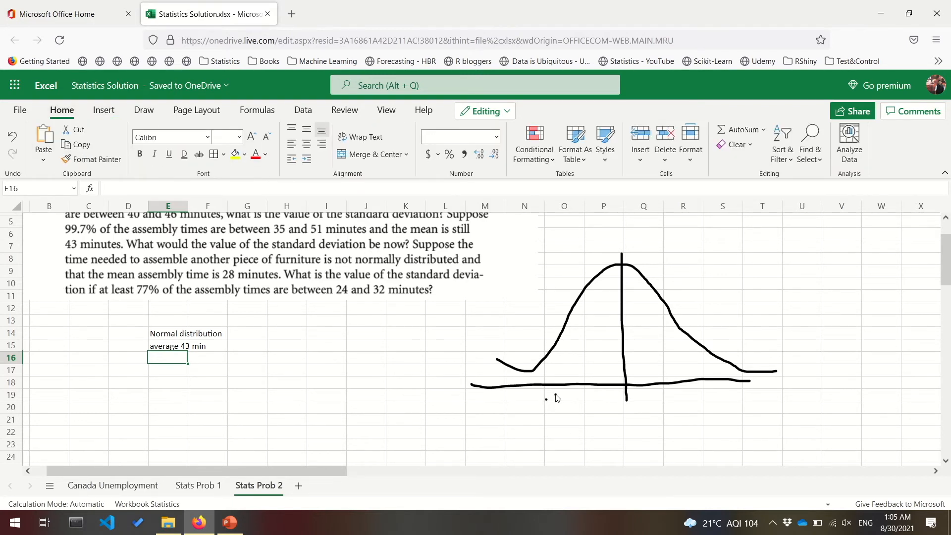
pyautogui.doubleClick(572, 396)
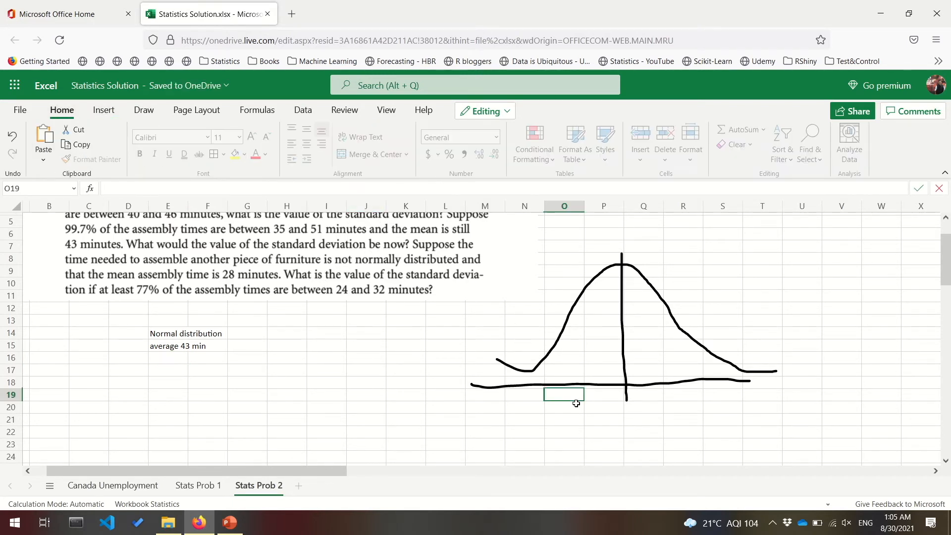
pyautogui.write('siga')
pyautogui.hotkey('shift', 'Tab')
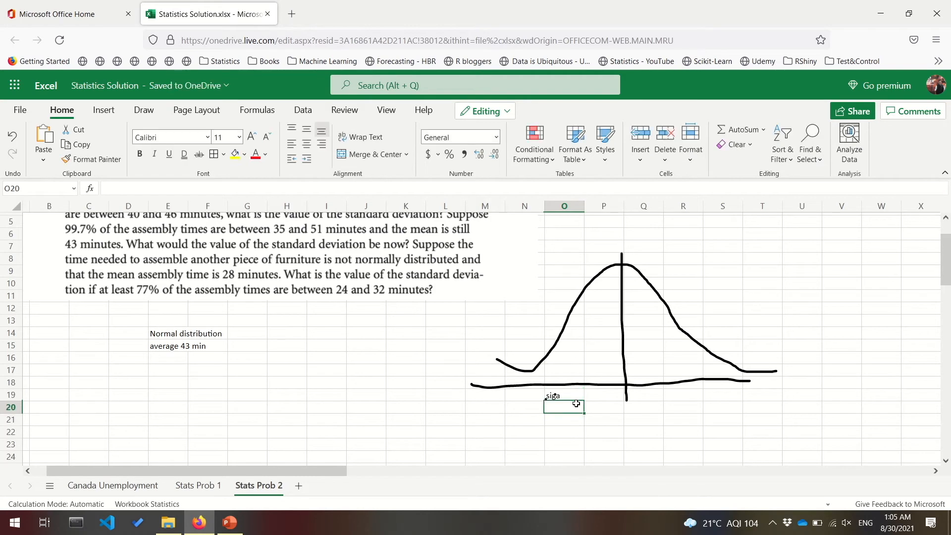
pyautogui.write('s')
pyautogui.press('BackSpace')
pyautogui.write('2sigma')
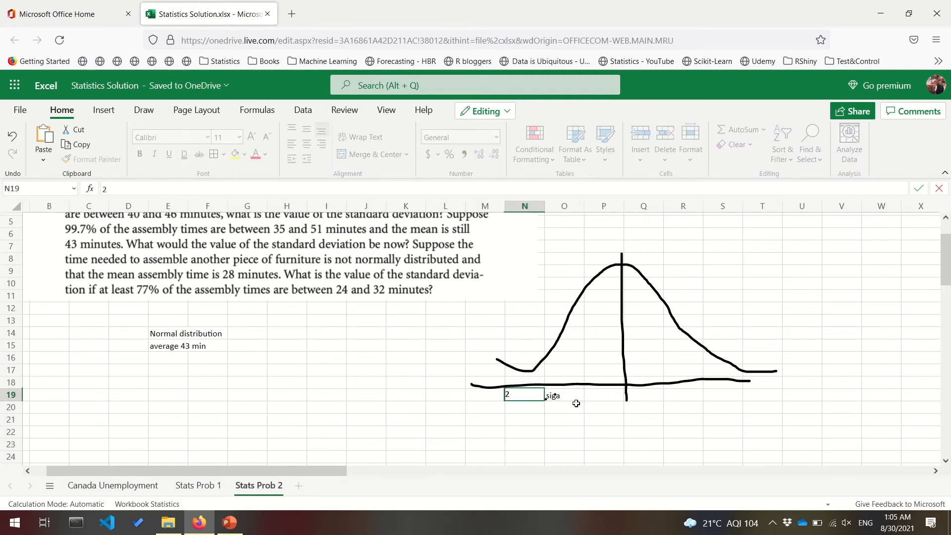
pyautogui.hotkey('ctrl', 'Return')
pyautogui.press('Left')
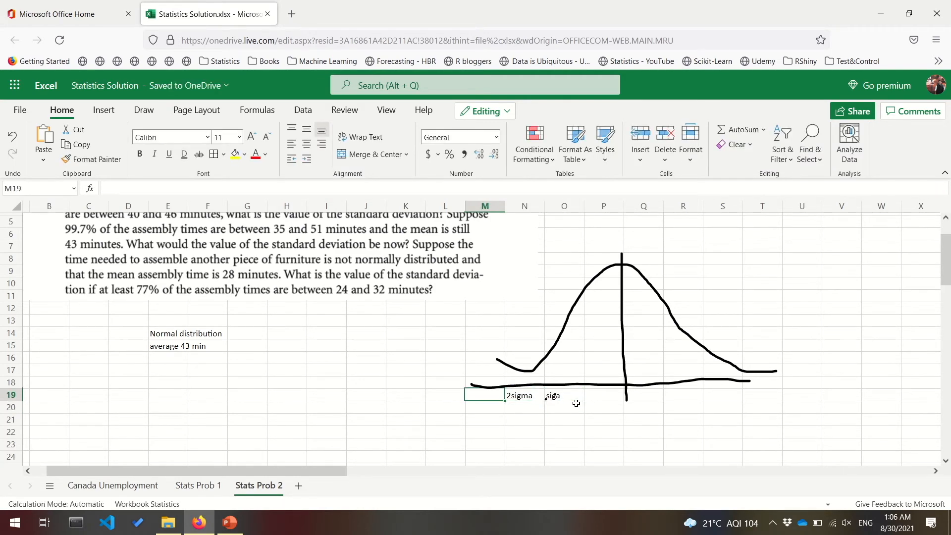
pyautogui.write('2')
pyautogui.write('sgima')
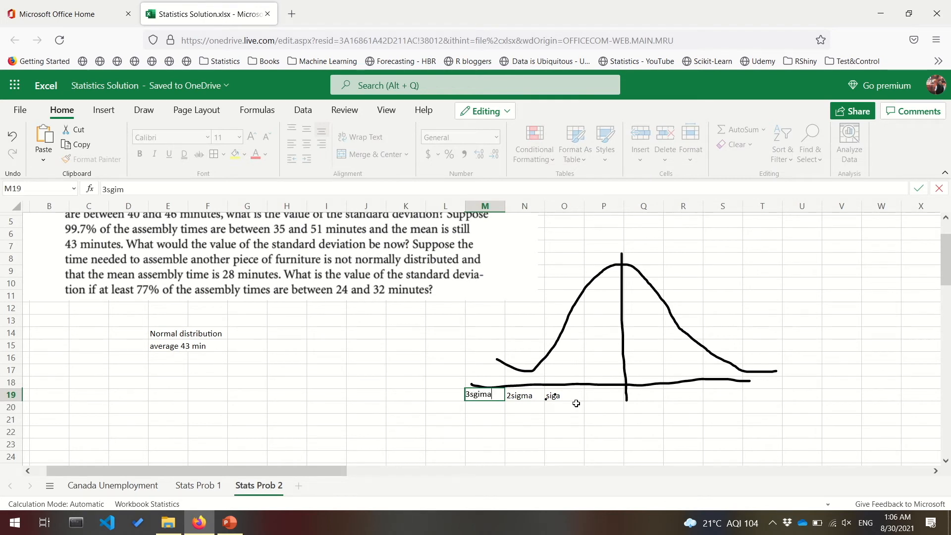
pyautogui.press('Return')
# - Merge and center O20:R20 below the curve, fill it yellow and enter 68%
pyautogui.moveTo(569, 411); pyautogui.dragTo(675, 405)
pyautogui.click(235, 154)
pyautogui.click(379, 154)
pyautogui.write('68%')
# - Fill N21:S21 light blue, merge and center it, and enter 95%
pyautogui.click(538, 423)
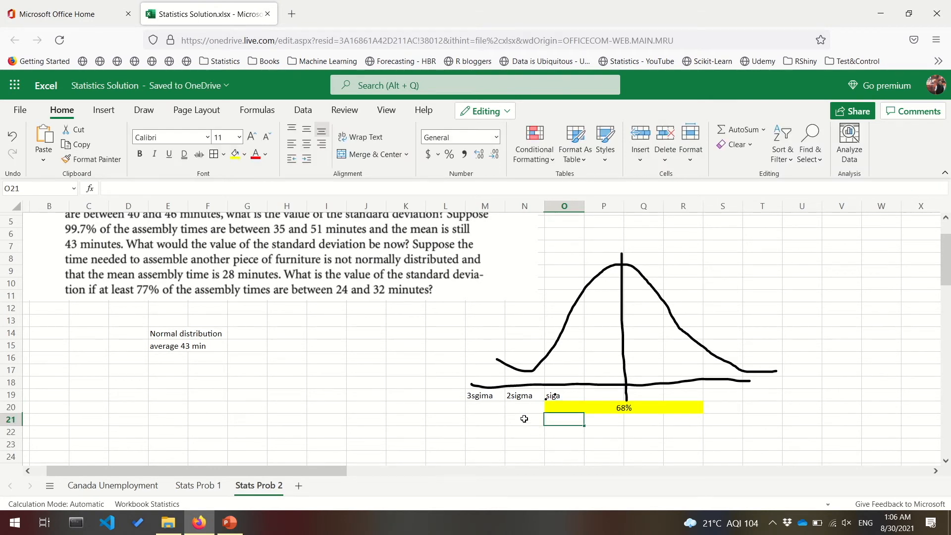
pyautogui.moveTo(539, 423); pyautogui.dragTo(715, 420)
pyautogui.click(246, 157)
pyautogui.click(297, 203)
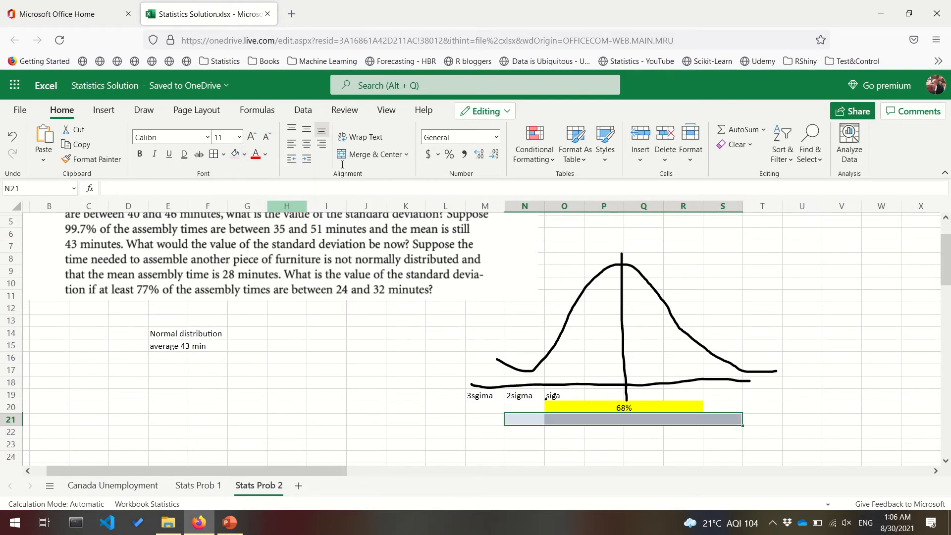
pyautogui.click(353, 154)
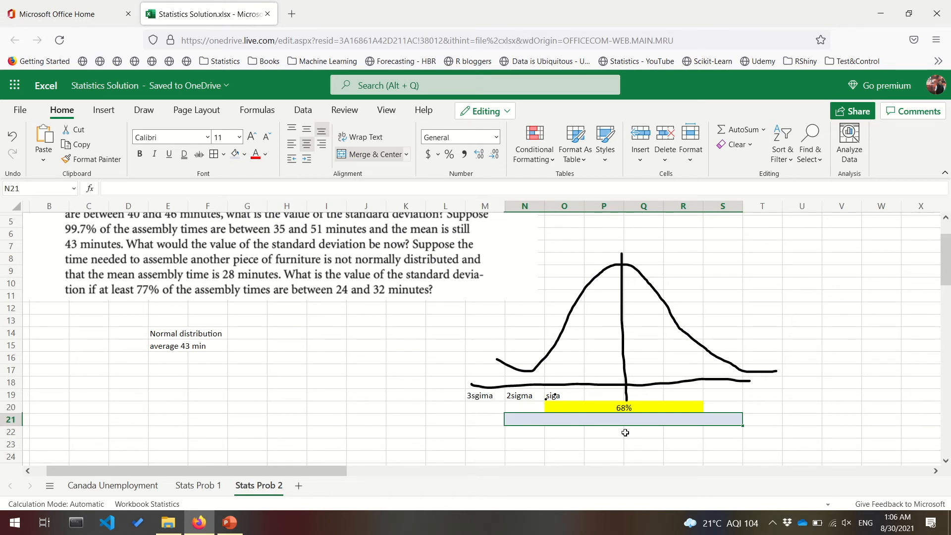
pyautogui.write('95%')
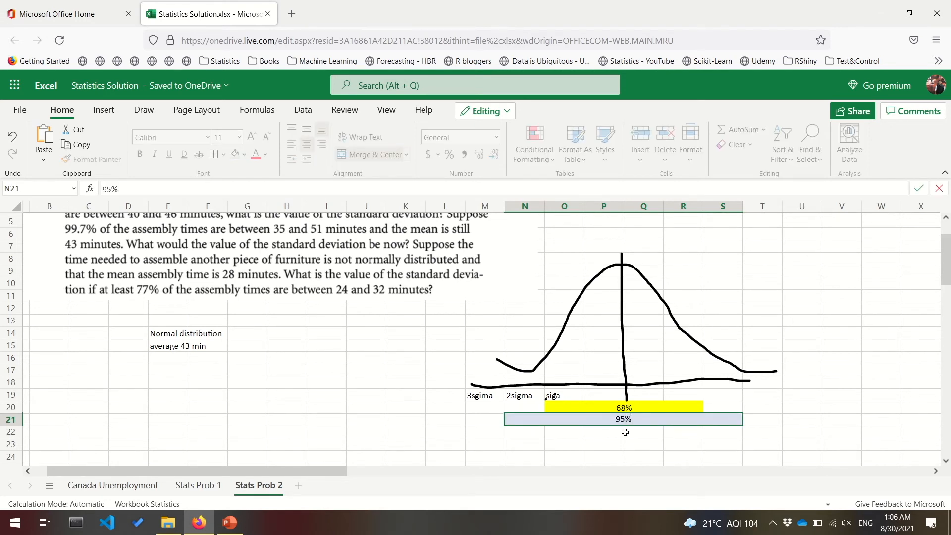
pyautogui.press('Return')
# - Fill M22:T22 light green, merge and center it, and enter 99.70%
pyautogui.scroll(-1, 494, 391)
pyautogui.moveTo(493, 391); pyautogui.dragTo(762, 392)
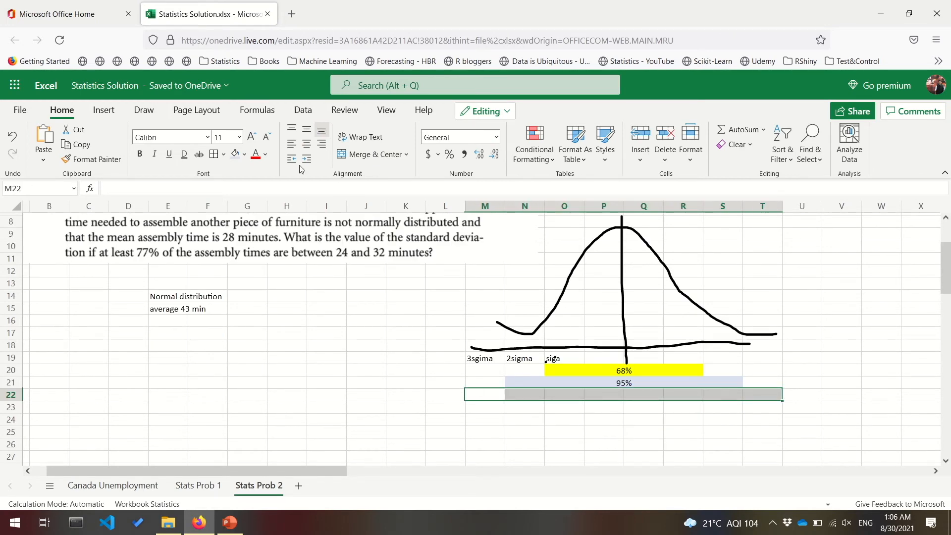
pyautogui.click(243, 154)
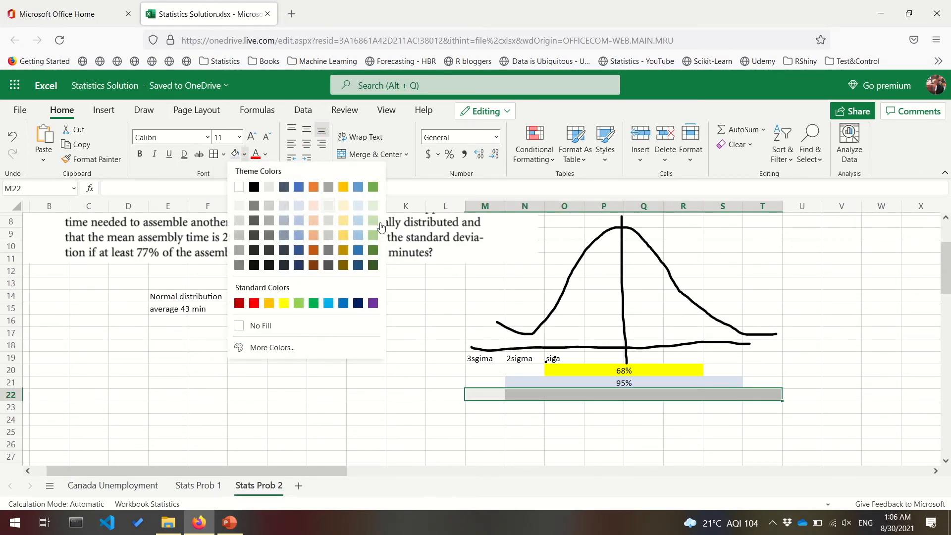
pyautogui.click(374, 235)
pyautogui.click(376, 155)
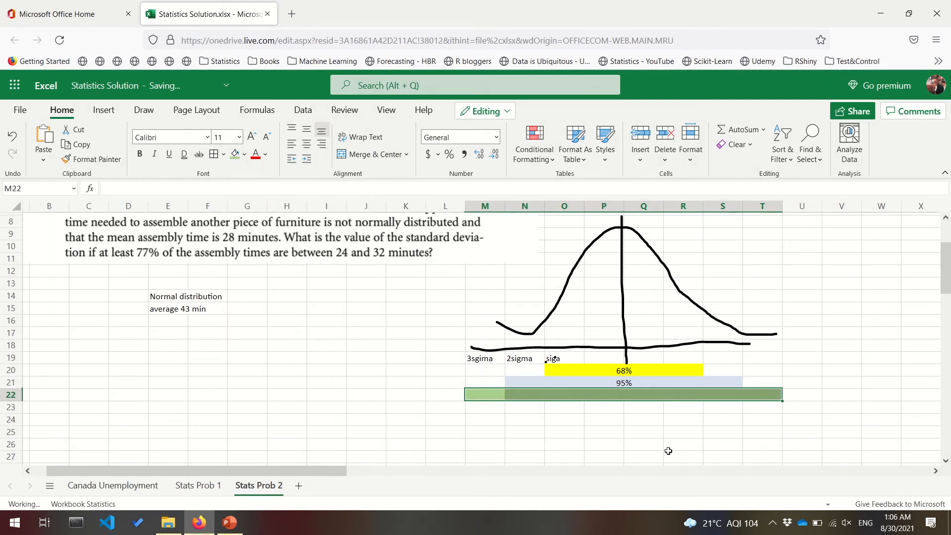
pyautogui.write('99')
pyautogui.write('.70%')
pyautogui.press('Return')
# - Shade the area under the bell curve above the 68% bar with the yellow highlighter
pyautogui.scroll(1, 668, 451)
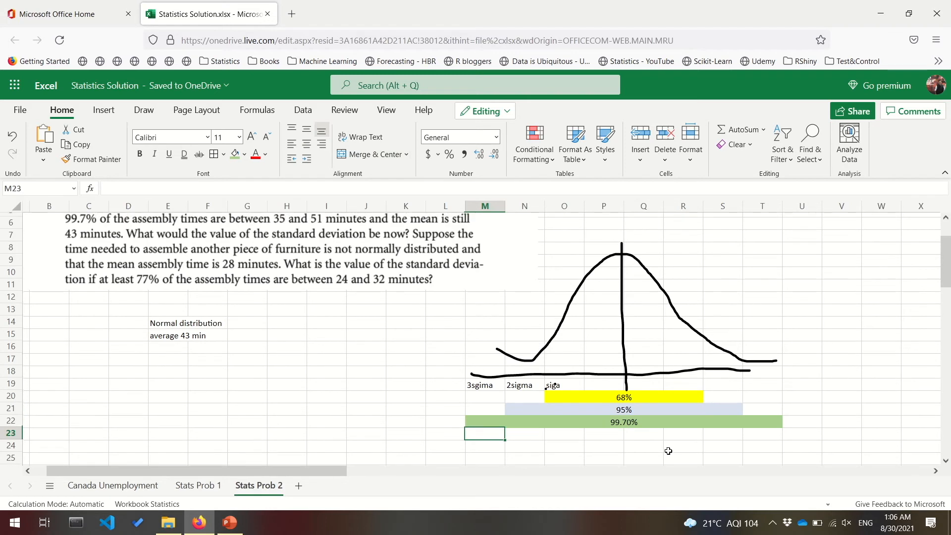
pyautogui.scroll(3, 481, 389)
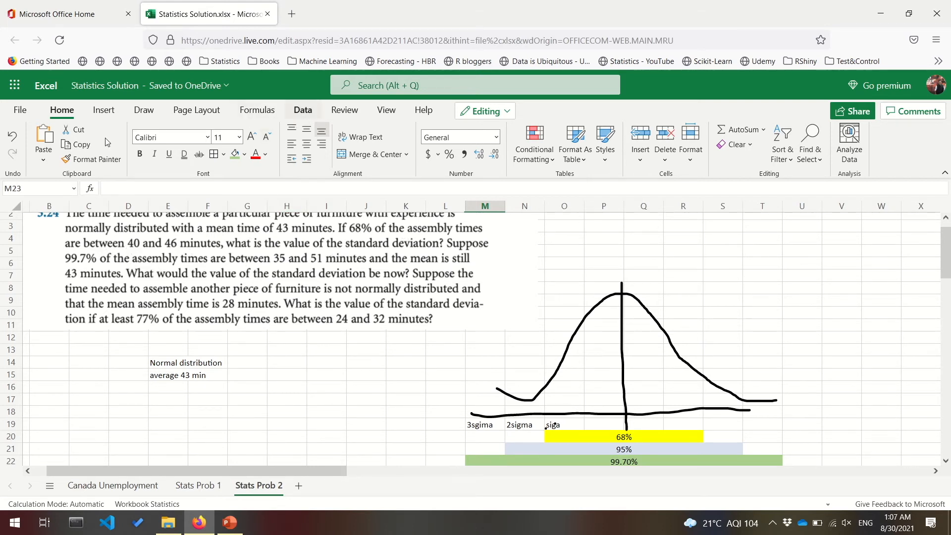
pyautogui.click(304, 113)
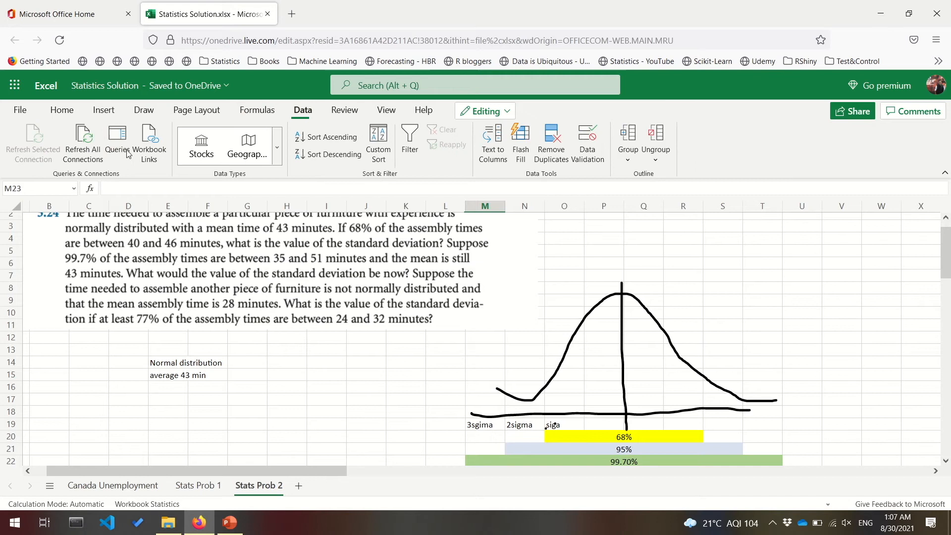
pyautogui.click(144, 109)
pyautogui.click(195, 151)
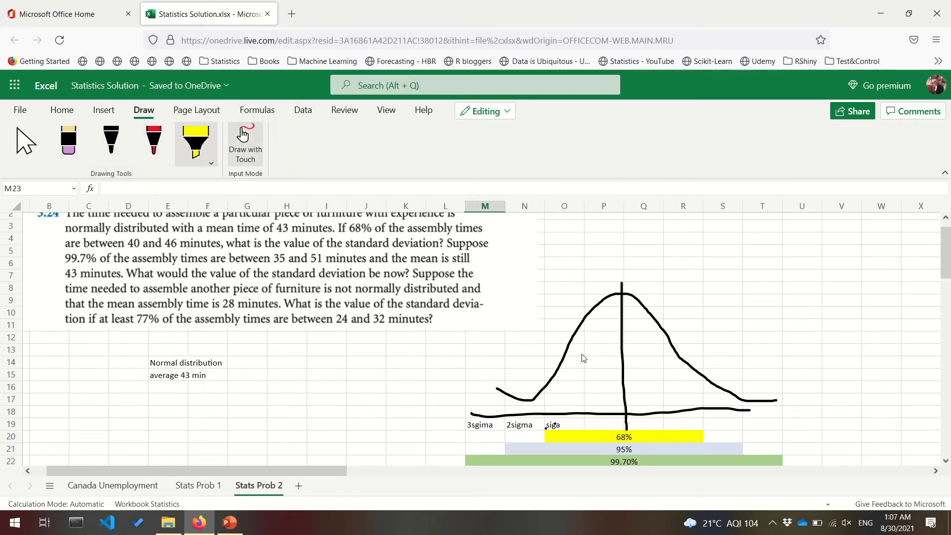
pyautogui.moveTo(548, 369)
pyautogui.mouseDown()
pyautogui.moveTo(552, 422)
pyautogui.moveTo(572, 377)
pyautogui.mouseUp()
pyautogui.moveTo(593, 344)
pyautogui.mouseDown()
pyautogui.moveTo(664, 341)
pyautogui.moveTo(663, 375)
pyautogui.mouseUp()
pyautogui.moveTo(667, 375)
pyautogui.mouseDown()
pyautogui.moveTo(696, 347)
pyautogui.moveTo(705, 406)
pyautogui.moveTo(664, 356)
pyautogui.moveTo(608, 332)
pyautogui.moveTo(569, 347)
pyautogui.moveTo(589, 297)
pyautogui.moveTo(589, 399)
pyautogui.moveTo(656, 405)
pyautogui.moveTo(594, 416)
pyautogui.moveTo(658, 369)
pyautogui.moveTo(609, 363)
pyautogui.mouseUp()
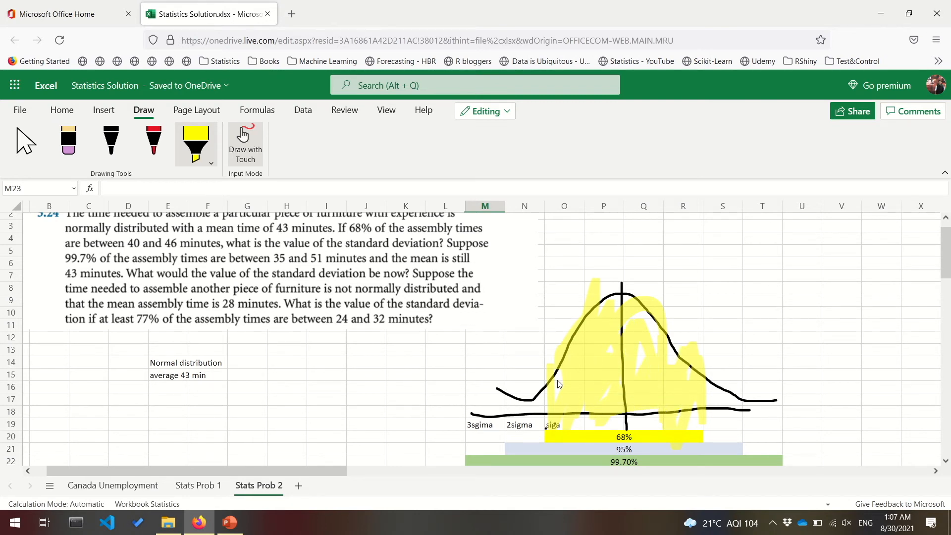
# - Enter the interval labels "u-sigma" in D17 and "u+sigma" in F17
pyautogui.click(128, 400)
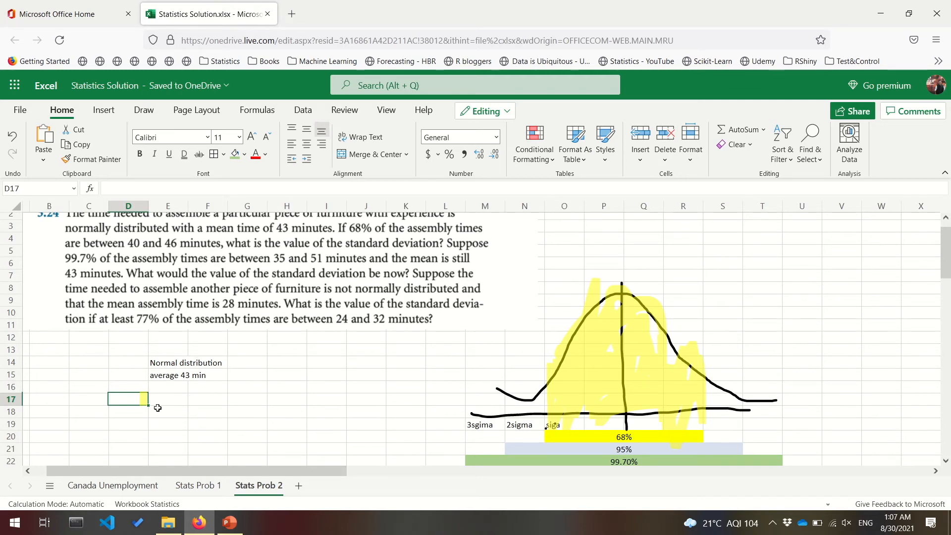
pyautogui.write('u-sigma')
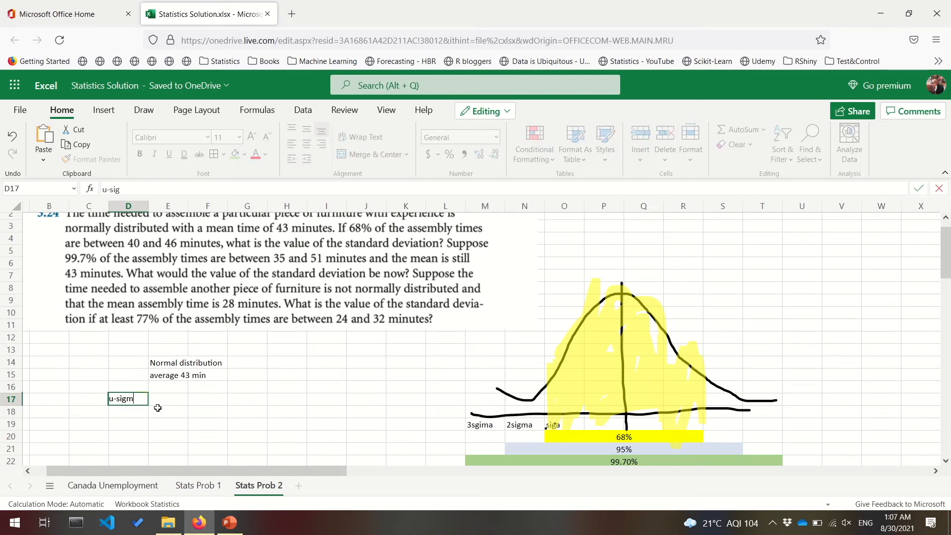
pyautogui.press('Tab')
pyautogui.press('Tab')
pyautogui.write('u+sigma')
pyautogui.press('Return')
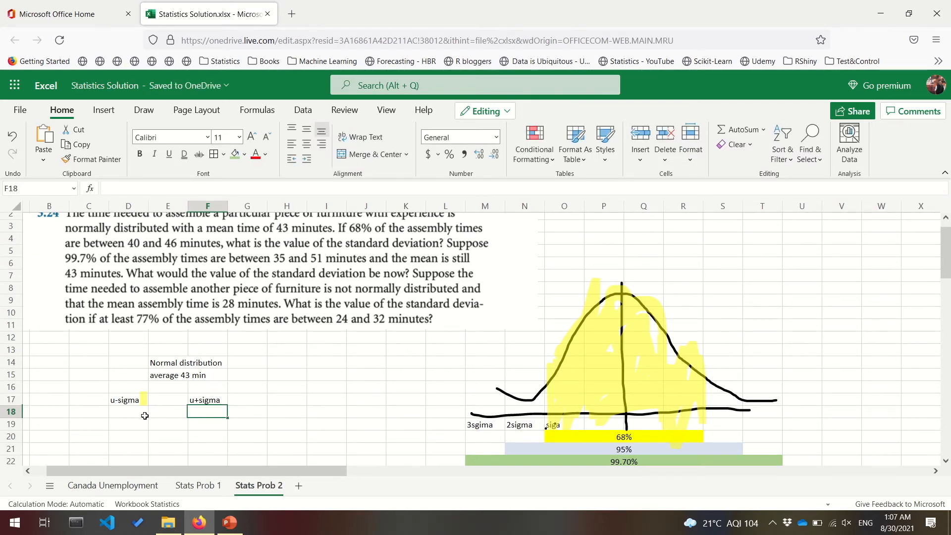
# - Move the "u+sigma" label from F17 to D18, directly under "u-sigma"
pyautogui.scroll(-1, 144, 416)
pyautogui.scroll(1, 208, 347)
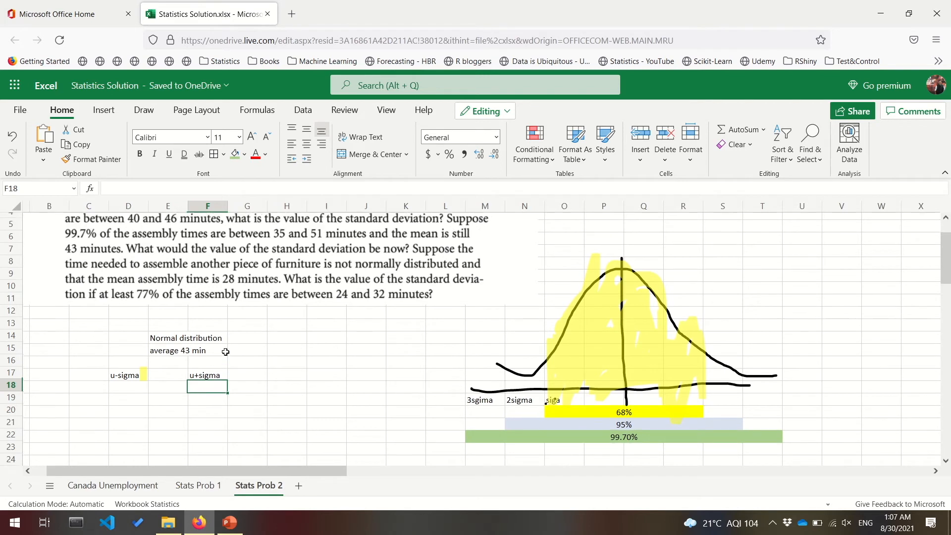
pyautogui.scroll(1, 149, 248)
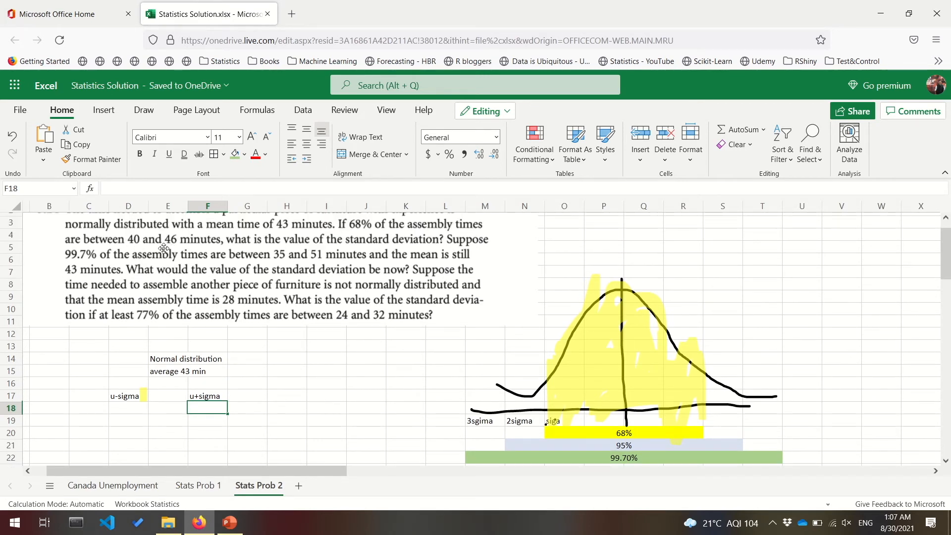
pyautogui.click(119, 409)
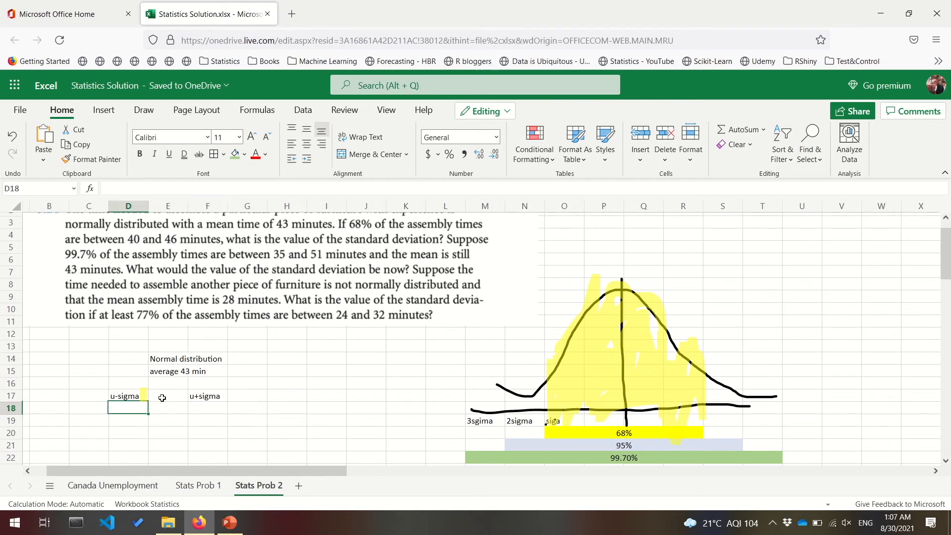
pyautogui.click(192, 398)
pyautogui.moveTo(192, 399); pyautogui.dragTo(195, 399)
pyautogui.press('Down')
pyautogui.press('Left')
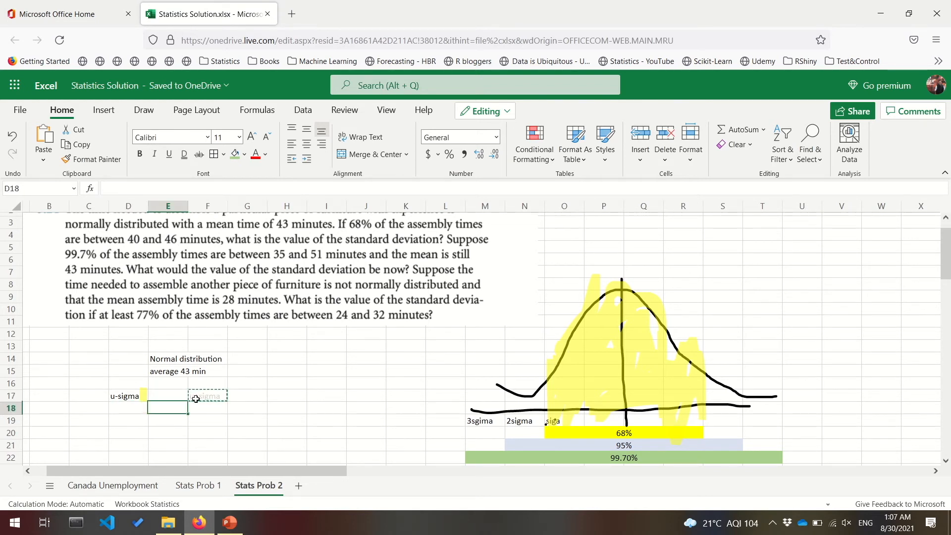
pyautogui.write('u+sigma')
pyautogui.press('Up')
pyautogui.press('Right')
pyautogui.click(195, 398)
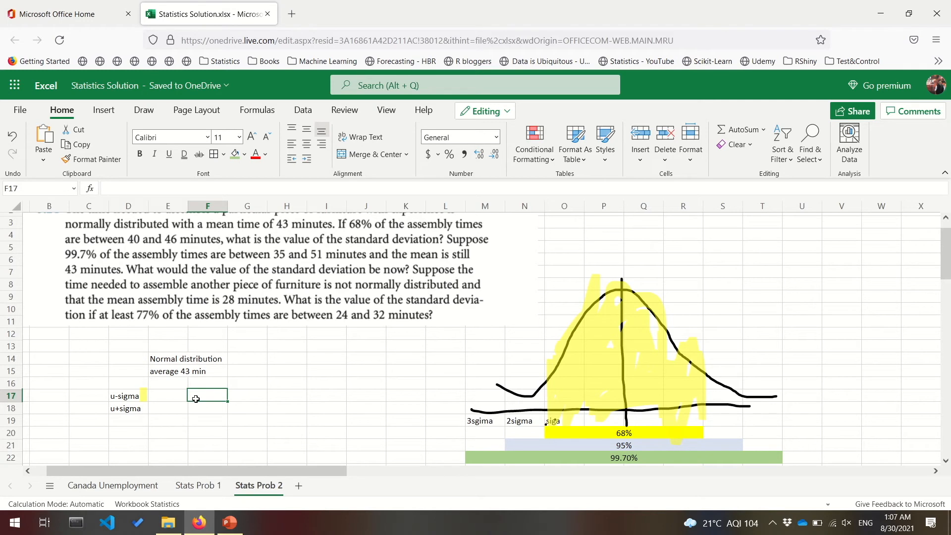
# - Enter the 68% interval limits beside their labels: 40 in F17 and 46 in F18
pyautogui.write('4')
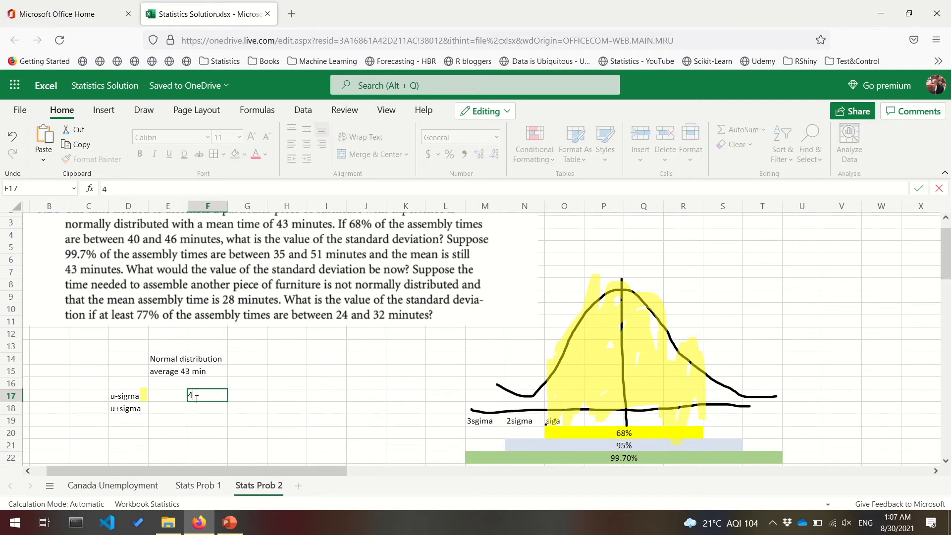
pyautogui.write('0')
pyautogui.press('Return')
pyautogui.write('46')
pyautogui.press('Return')
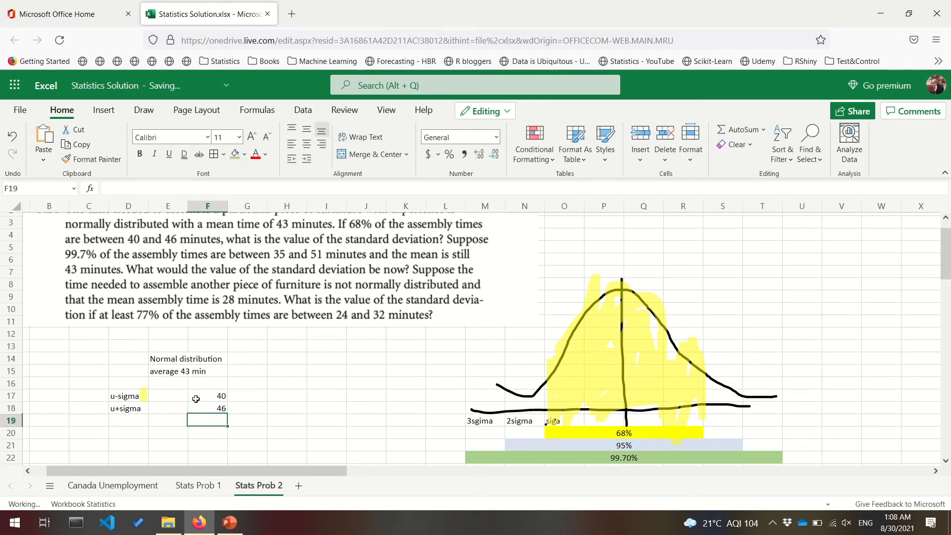
# - Record the first standard deviation with the label "sigma" in D20 and the value 3 in F20
pyautogui.press('Left')
pyautogui.press('Left')
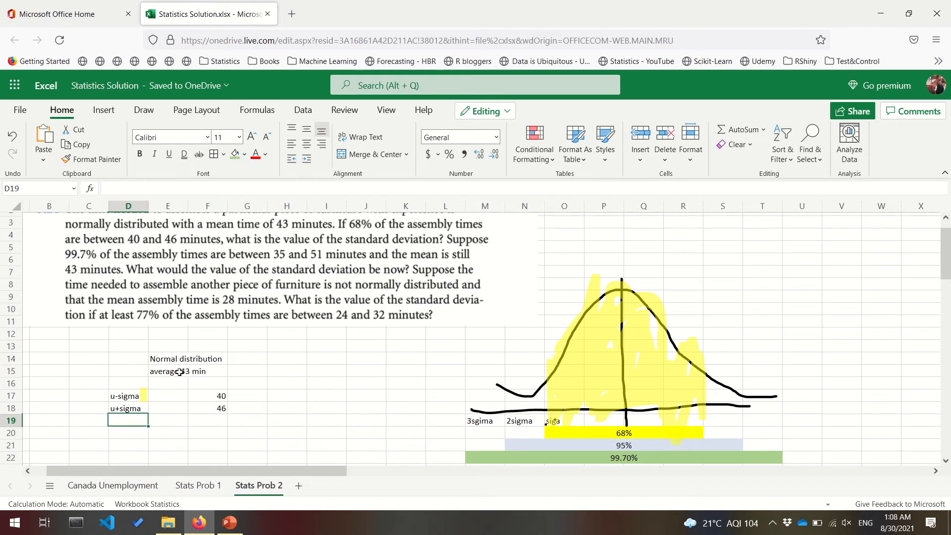
pyautogui.click(179, 372)
pyautogui.click(133, 431)
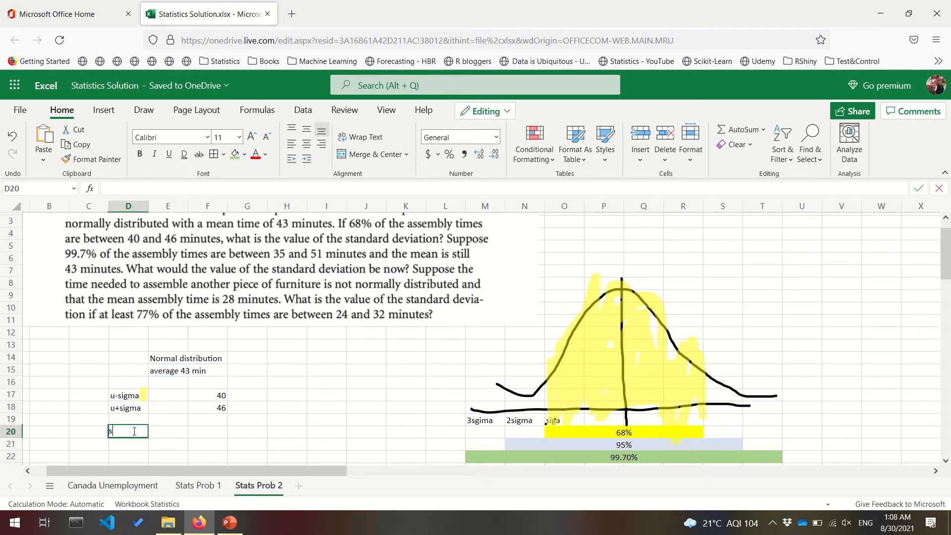
pyautogui.write('sigma')
pyautogui.press('Right')
pyautogui.press('Right')
pyautogui.write('3')
pyautogui.press('Return')
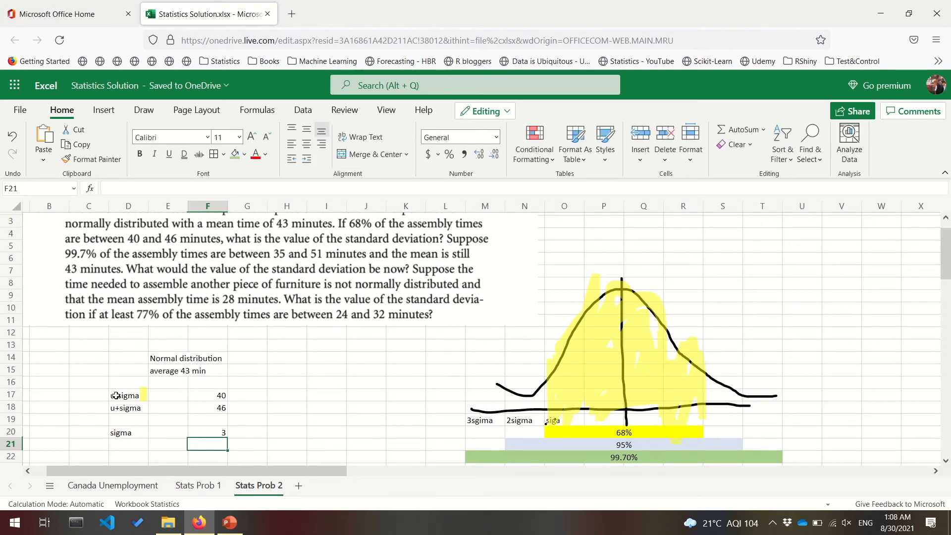
pyautogui.click(176, 372)
pyautogui.click(115, 406)
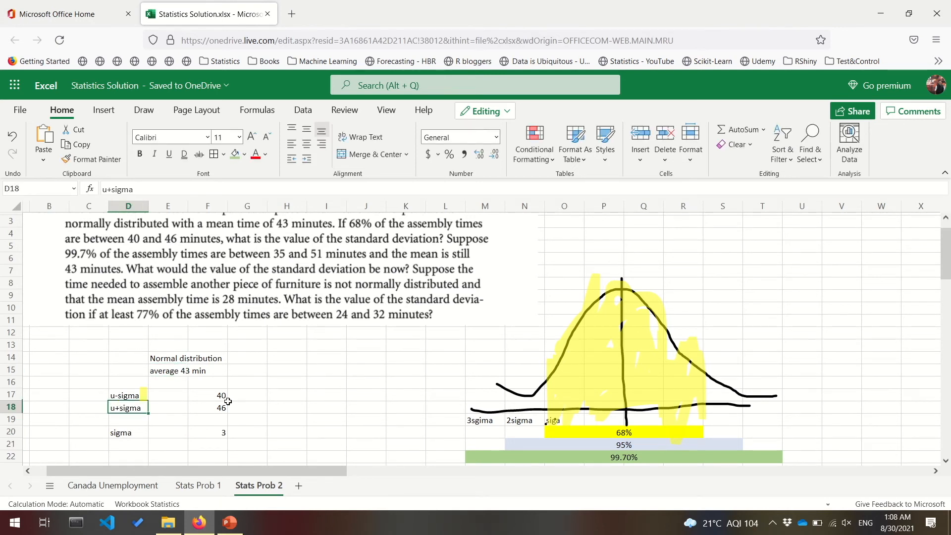
# - Review the first sigma result with its 68% limits, then examine the problem's 99.7% condition and the matching band under the curve
pyautogui.click(228, 401)
pyautogui.click(124, 407)
pyautogui.click(224, 432)
pyautogui.click(221, 407)
pyautogui.write('46')
pyautogui.scroll(-1, 149, 425)
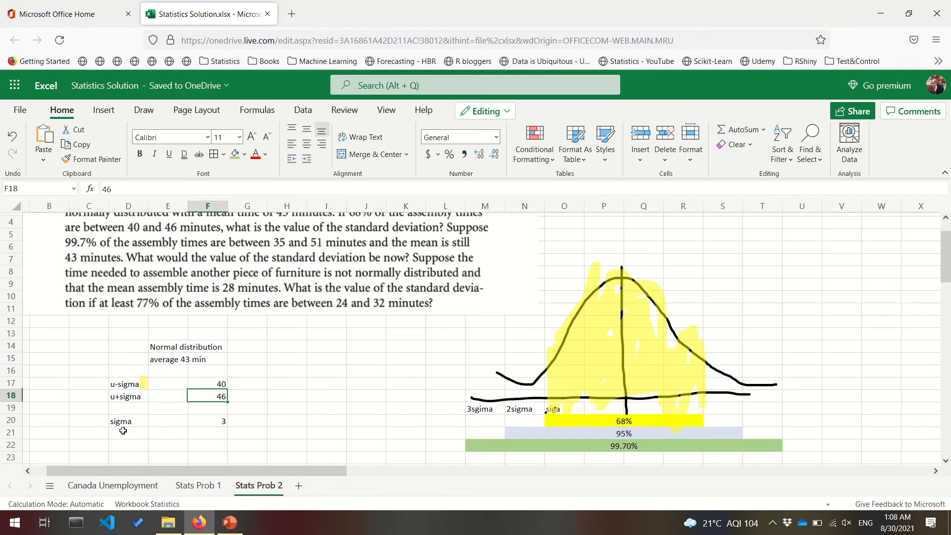
pyautogui.scroll(1, 238, 425)
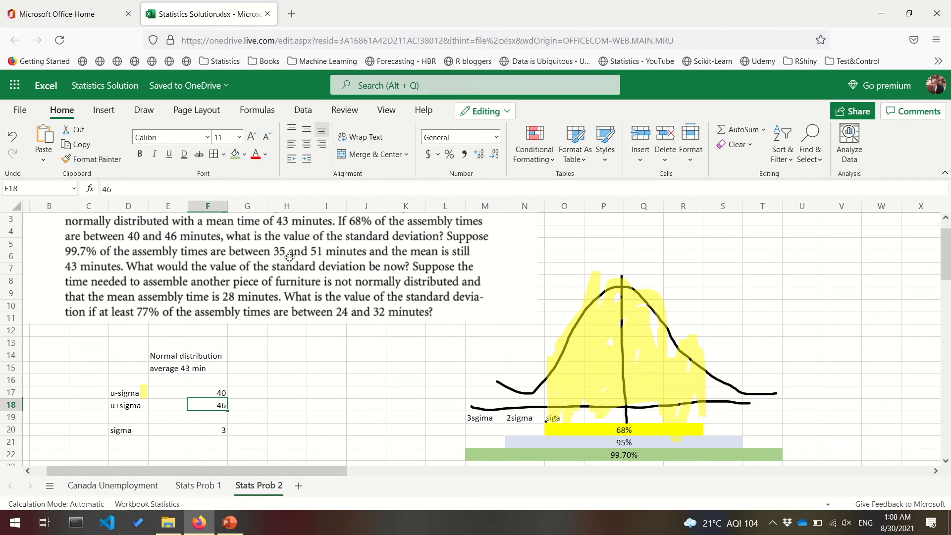
pyautogui.scroll(-1, 324, 319)
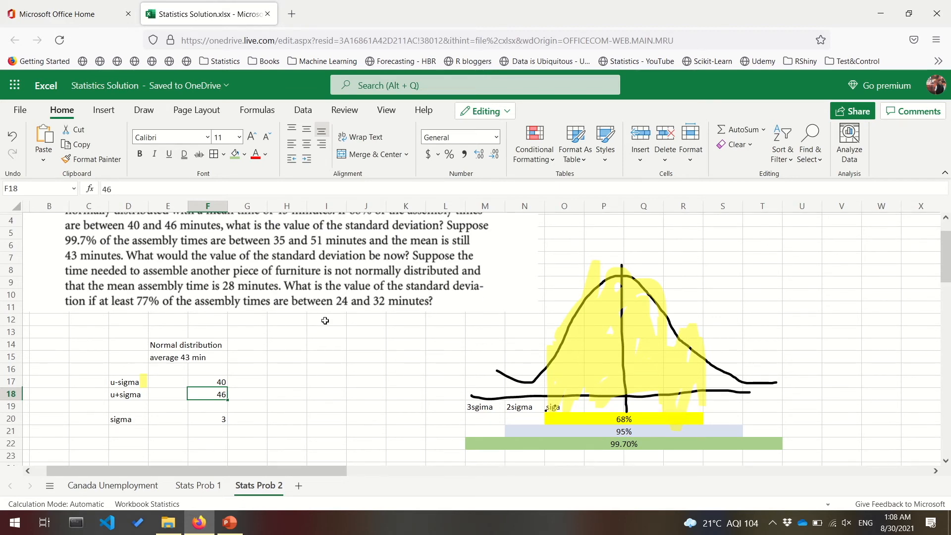
pyautogui.click(604, 444)
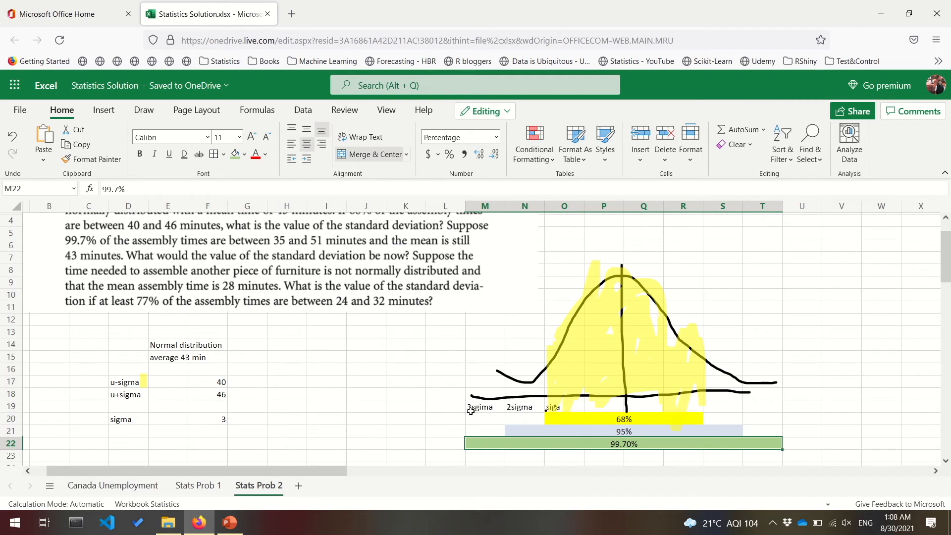
pyautogui.scroll(1, 192, 318)
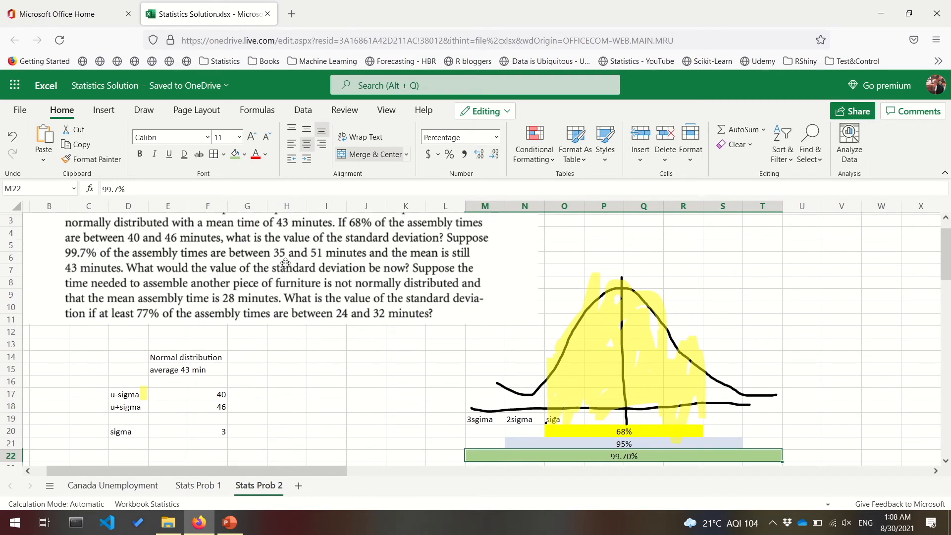
# - Enter the lower 99.7% limit with the label "u-3sigma" in D23 and the value 35 in F23
pyautogui.scroll(-4, 285, 263)
pyautogui.click(118, 415)
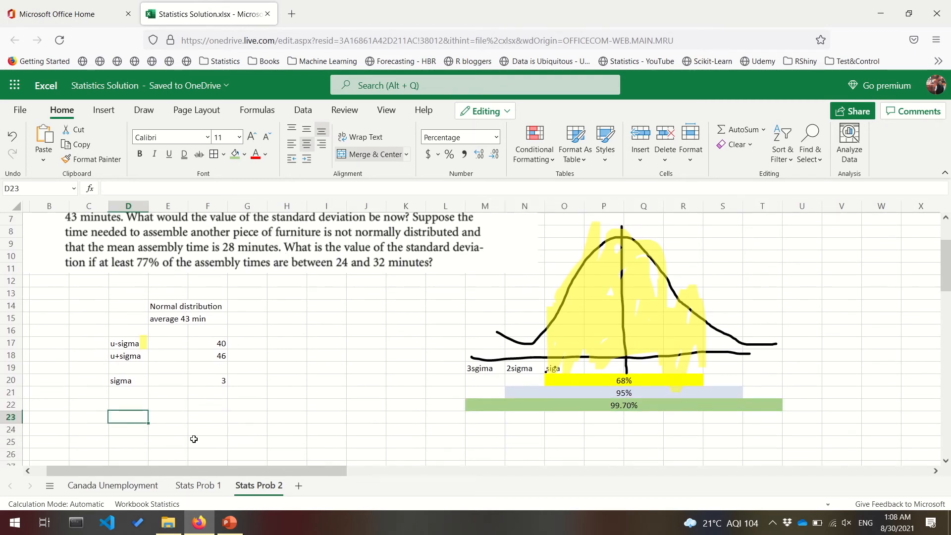
pyautogui.write('u-3')
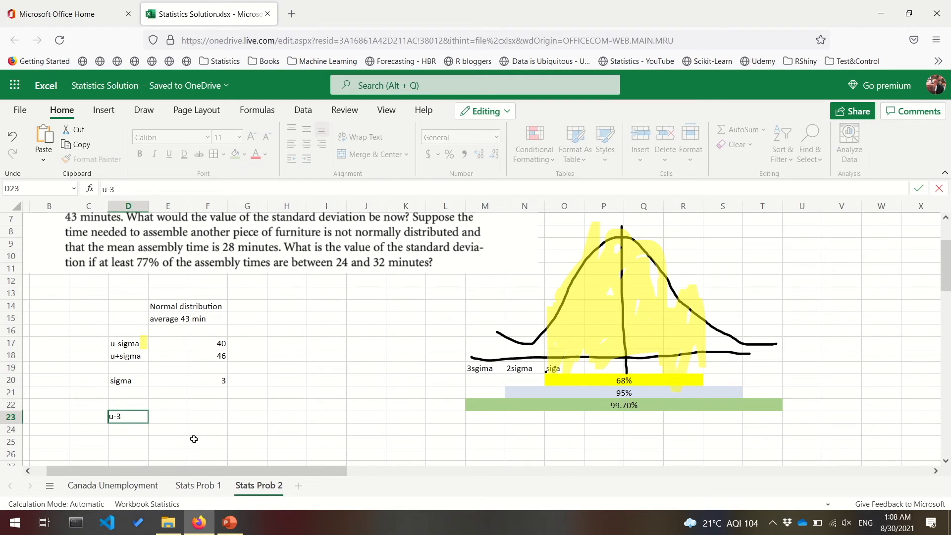
pyautogui.write('sigma')
pyautogui.press('Tab')
pyautogui.scroll(1, 194, 439)
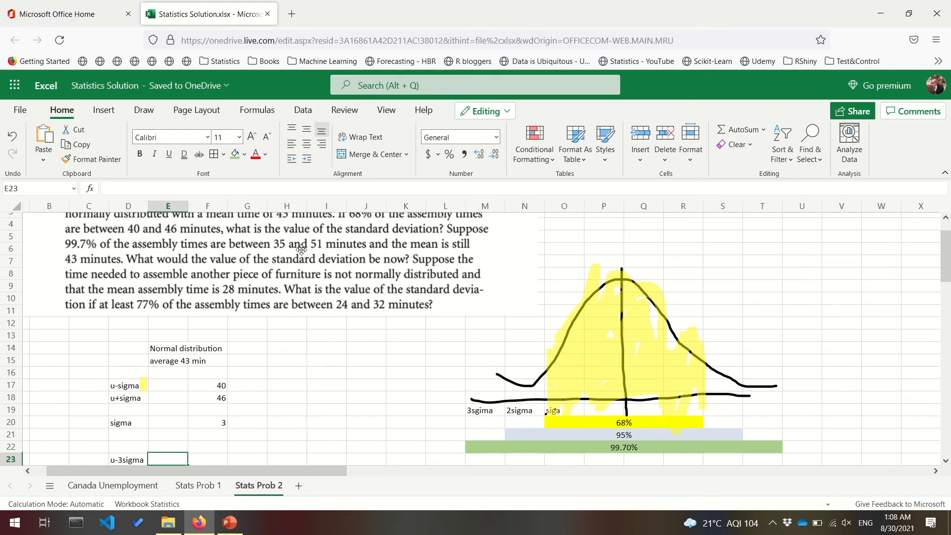
pyautogui.scroll(-2, 348, 249)
pyautogui.press('Tab')
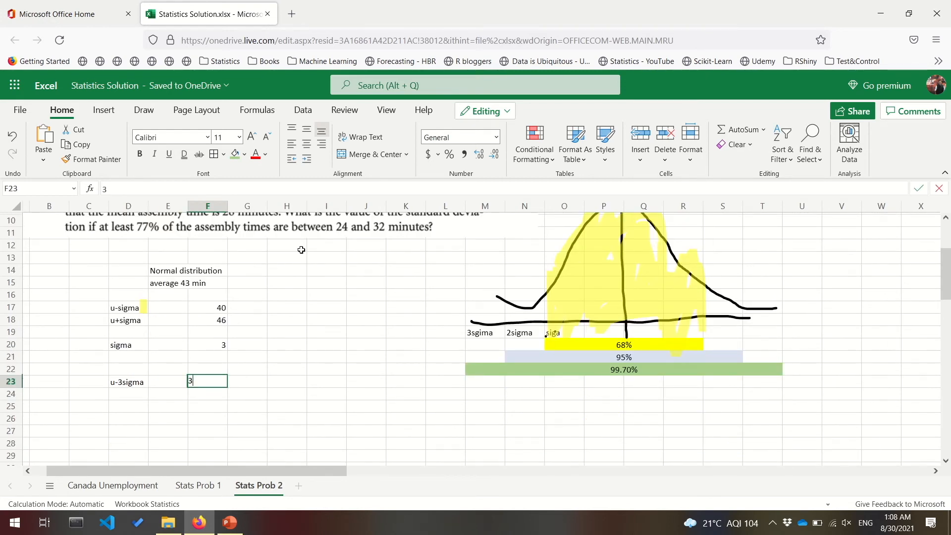
pyautogui.write('35')
pyautogui.press('Return')
# - Enter the upper 99.7% limit with the label "u+3sigma" in D24 and the value 51 in F24
pyautogui.write('u')
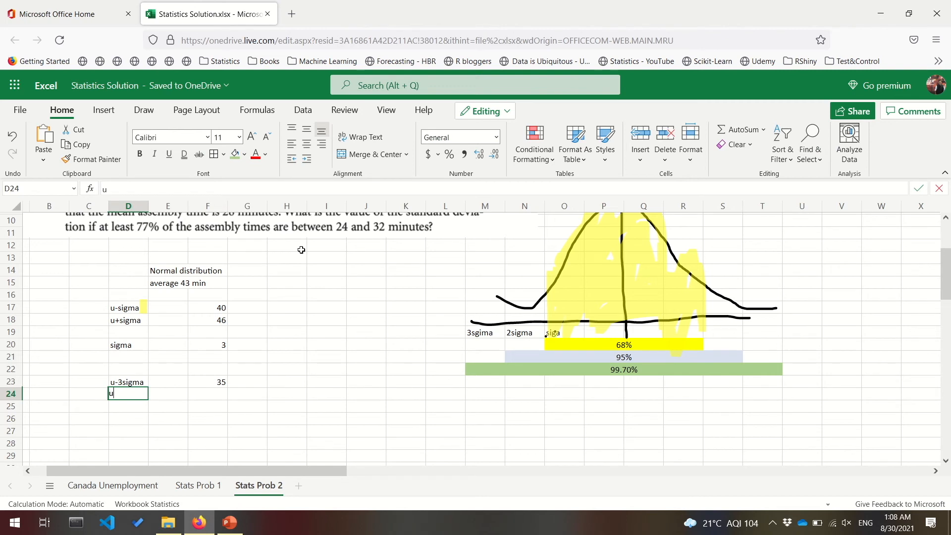
pyautogui.write('+3sigma')
pyautogui.press('Tab')
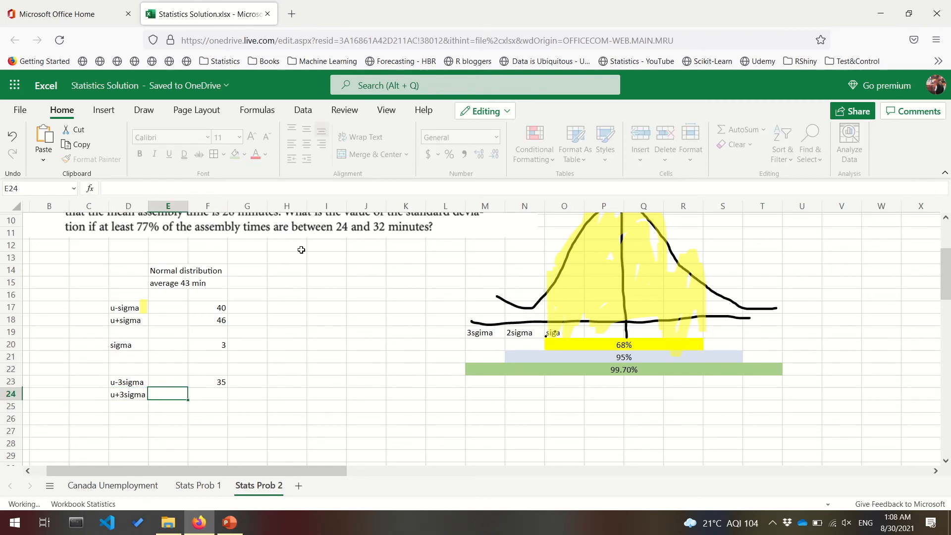
pyautogui.press('Tab')
pyautogui.scroll(3, 301, 250)
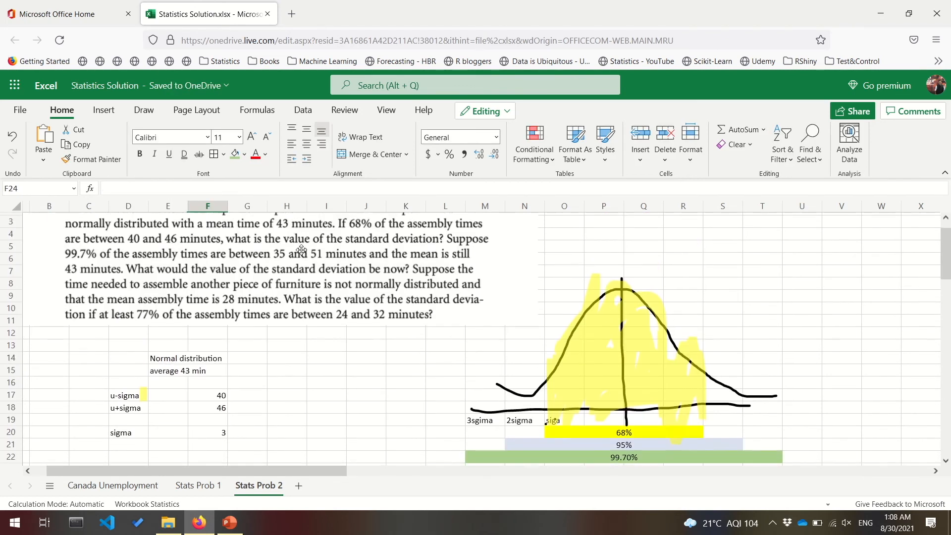
pyautogui.scroll(-4, 301, 249)
pyautogui.write('51')
pyautogui.press('Return')
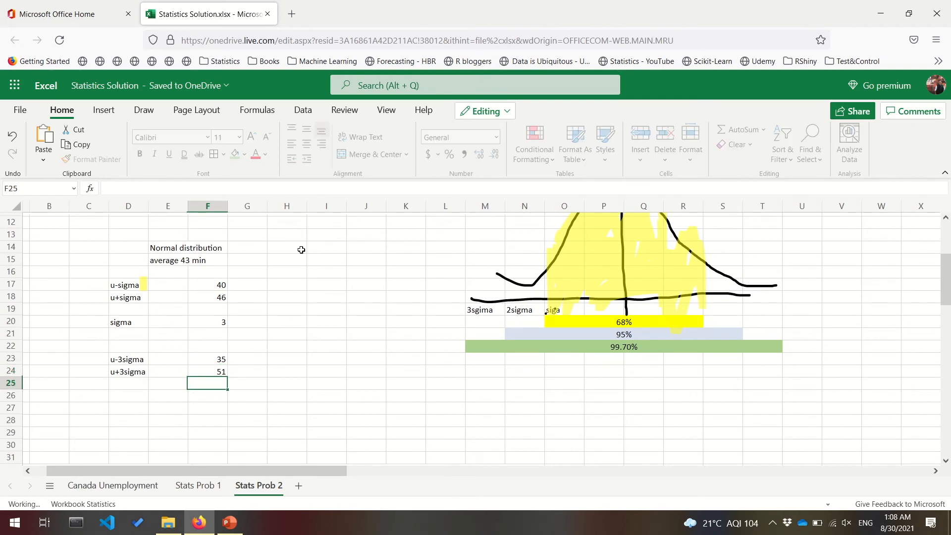
# - Enter the label "3sigma" in H23 and calculate sigma from the lower limit in I23 with =(43-35)/3
pyautogui.click(188, 260)
pyautogui.click(294, 364)
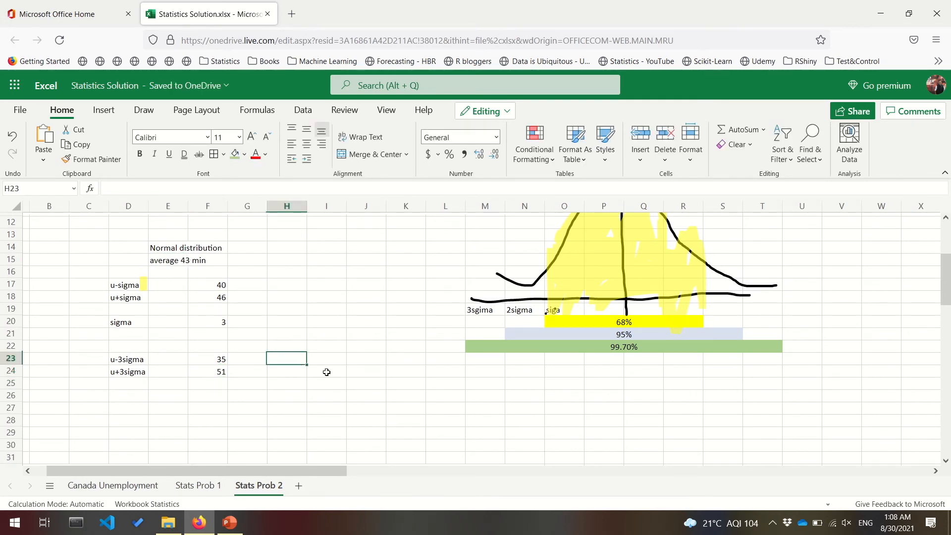
pyautogui.write('3sigma')
pyautogui.press('Tab')
pyautogui.write('=')
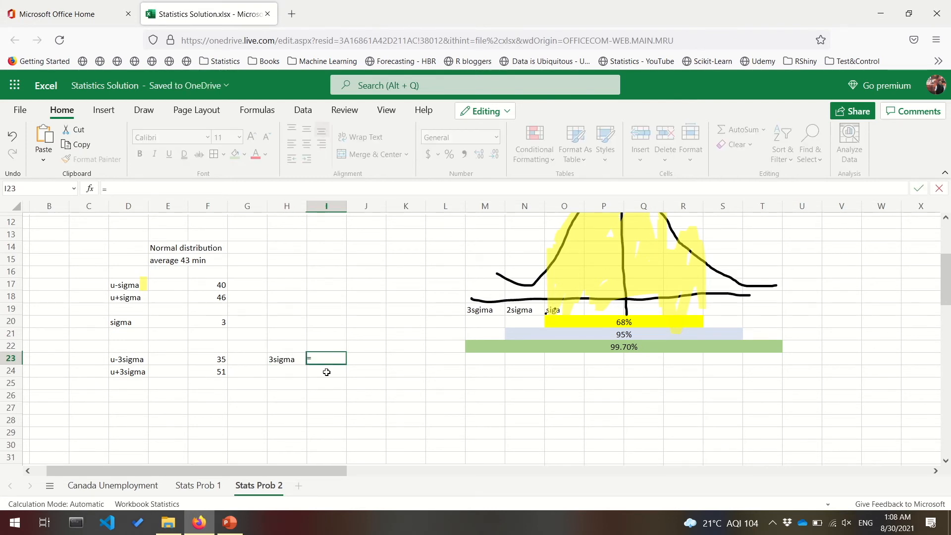
pyautogui.write('(35')
pyautogui.write('43-35)/3')
pyautogui.press('Return')
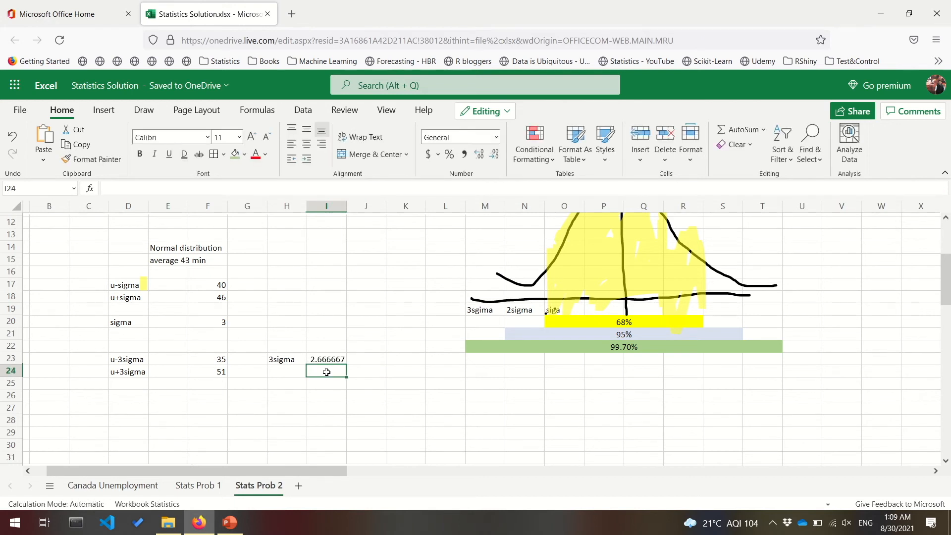
# - Change the label in H23 to "sigma="
pyautogui.press('Left')
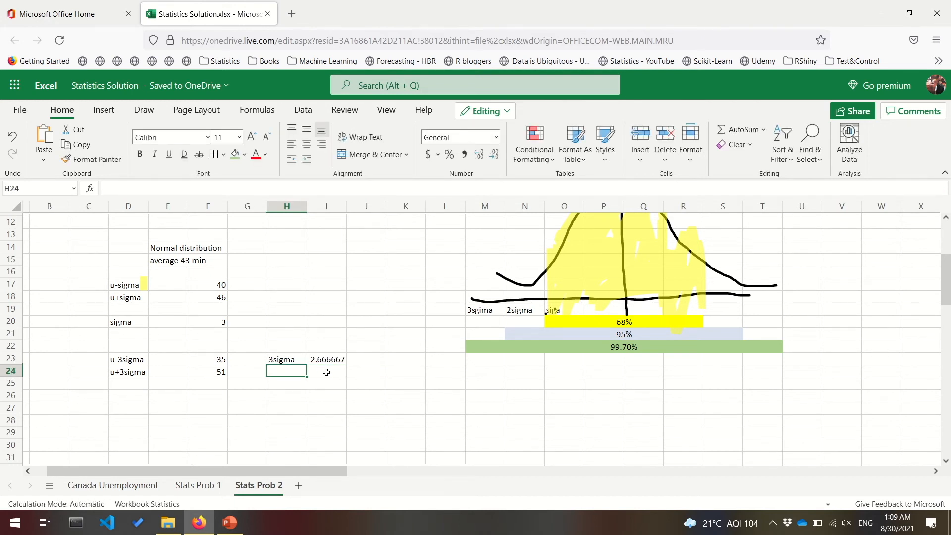
pyautogui.press('Up')
pyautogui.write('sigma=')
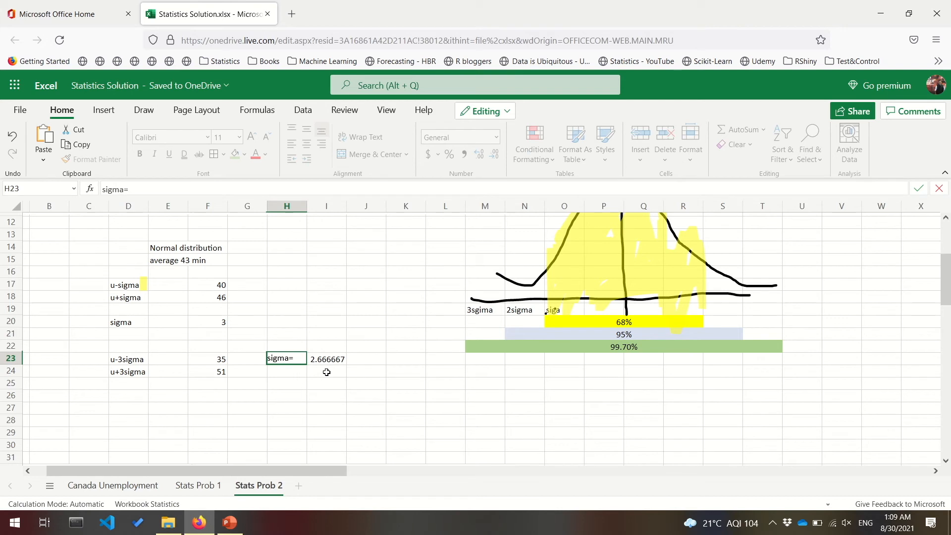
pyautogui.press('Return')
# - Enter the label "sigma=" in H24 and calculate sigma from the upper limit in I24 with =(51-43)/3
pyautogui.write('sigma=')
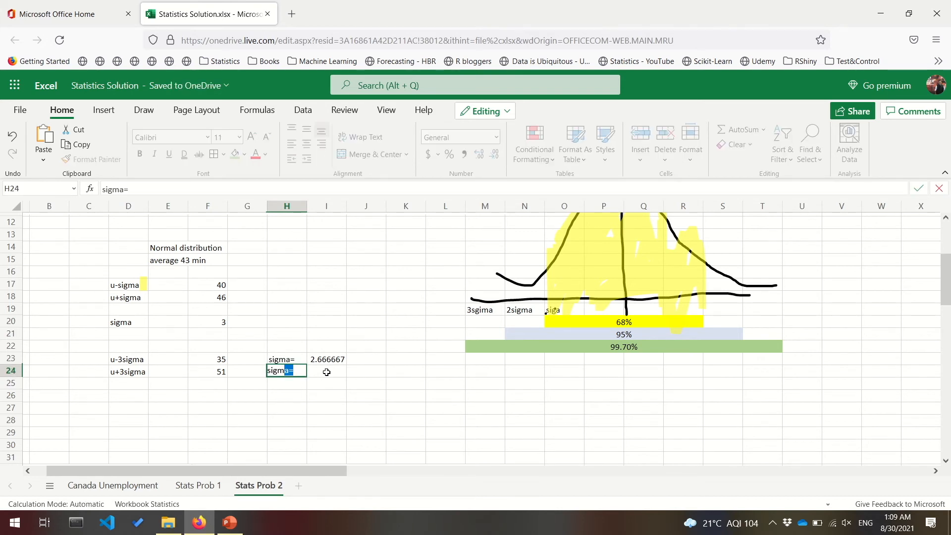
pyautogui.press('Tab')
pyautogui.write('=')
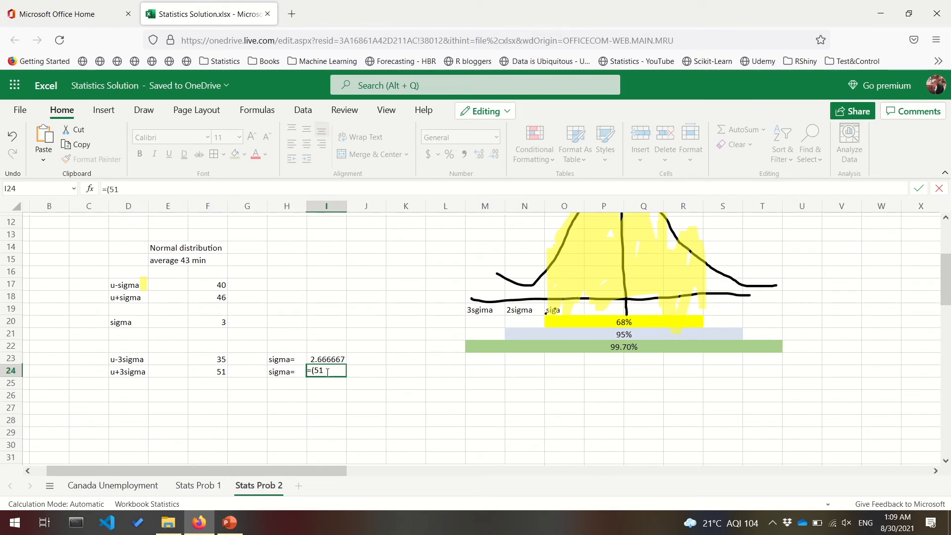
pyautogui.write('(51-43)/3')
pyautogui.press('Return')
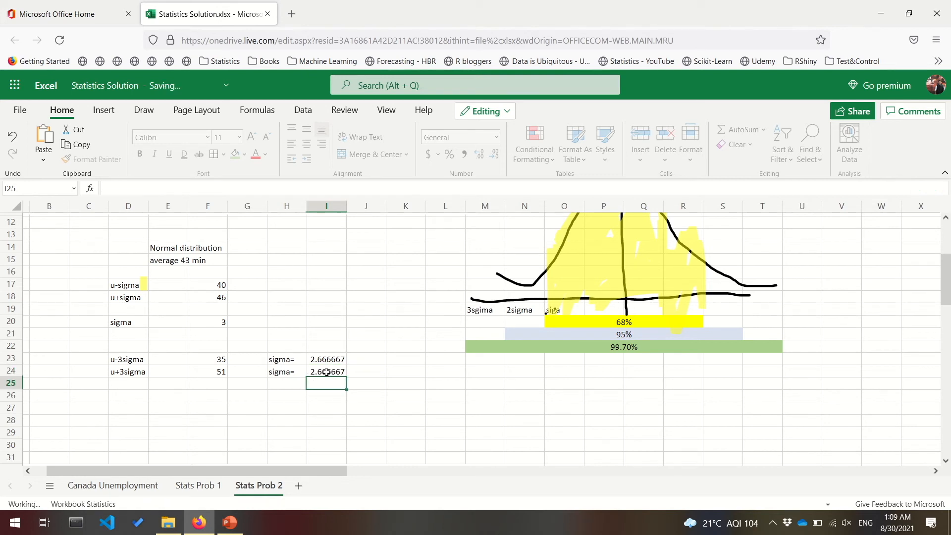
# - Compare the two sigma results in I23:I24 and check the inputs beside them
pyautogui.moveTo(328, 358); pyautogui.dragTo(329, 375)
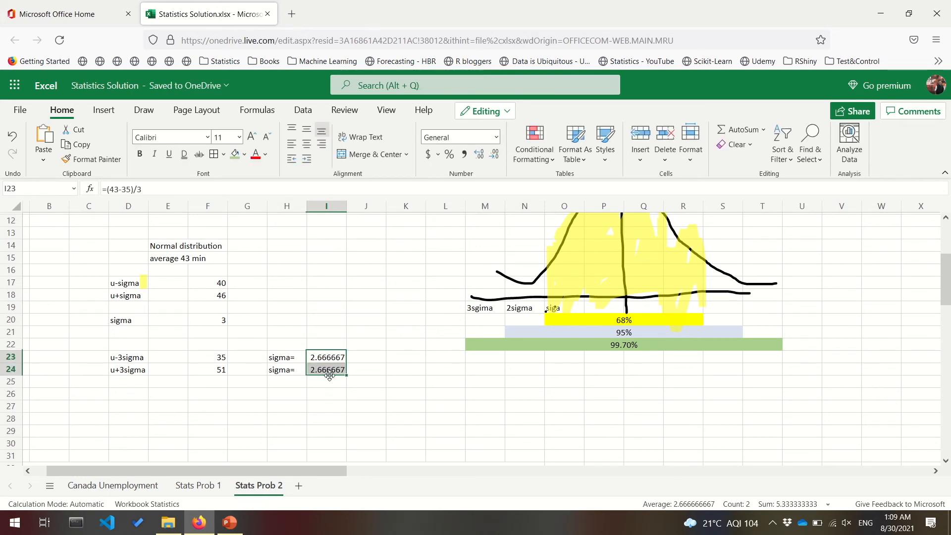
pyautogui.click(280, 359)
pyautogui.click(214, 359)
# - Below a copy of the problem 3.24 picture at row 32, enter "Not normal distribution" in F45 and "mean = 28 min" in F46
pyautogui.scroll(2, 244, 282)
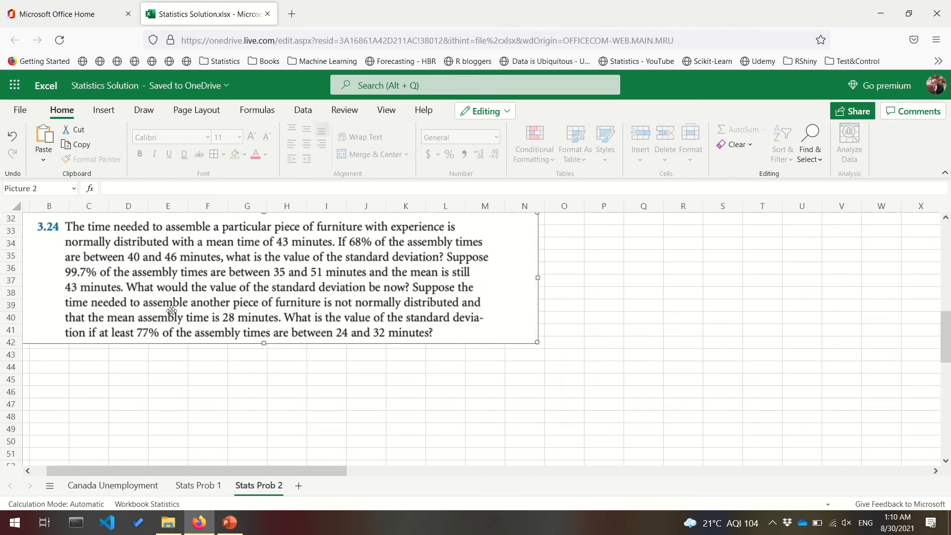
pyautogui.scroll(1, 217, 315)
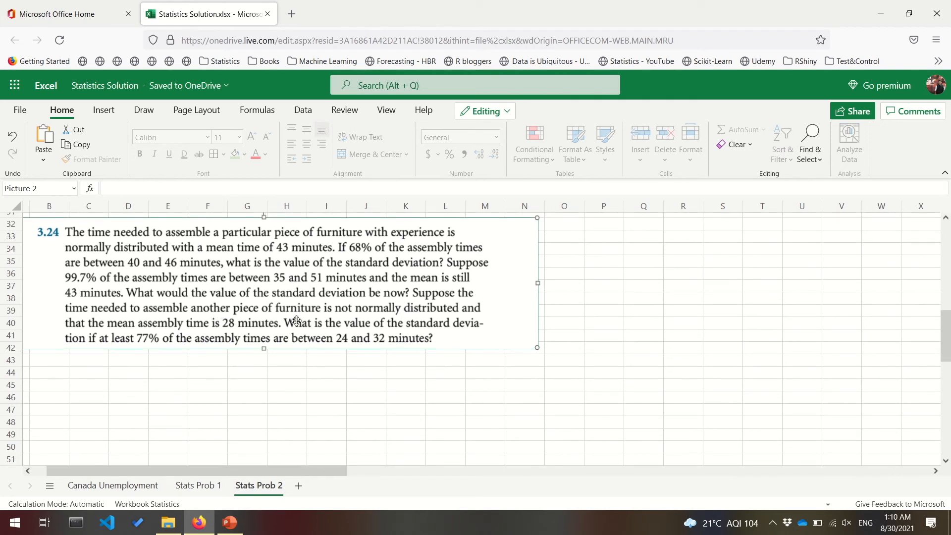
pyautogui.click(201, 393)
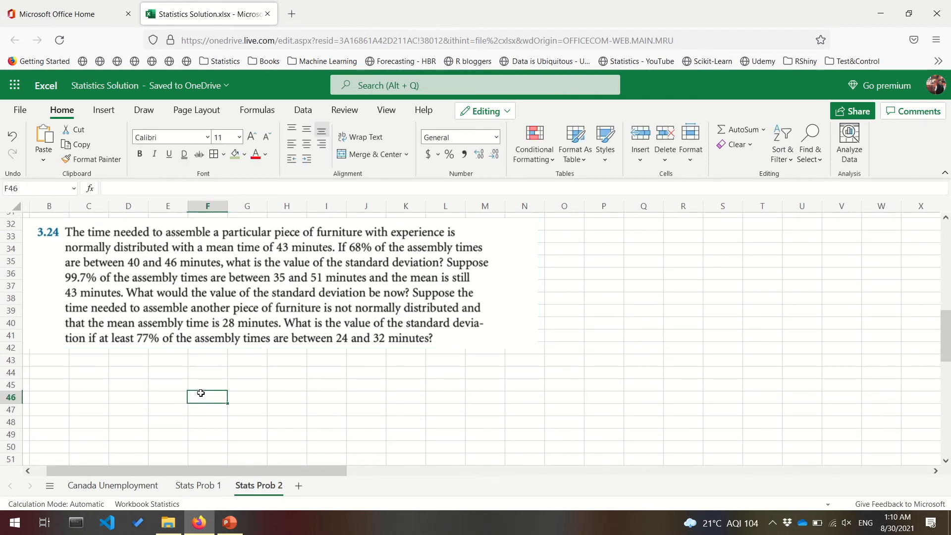
pyautogui.write('Nt')
pyautogui.press('BackSpace')
pyautogui.write('ot ')
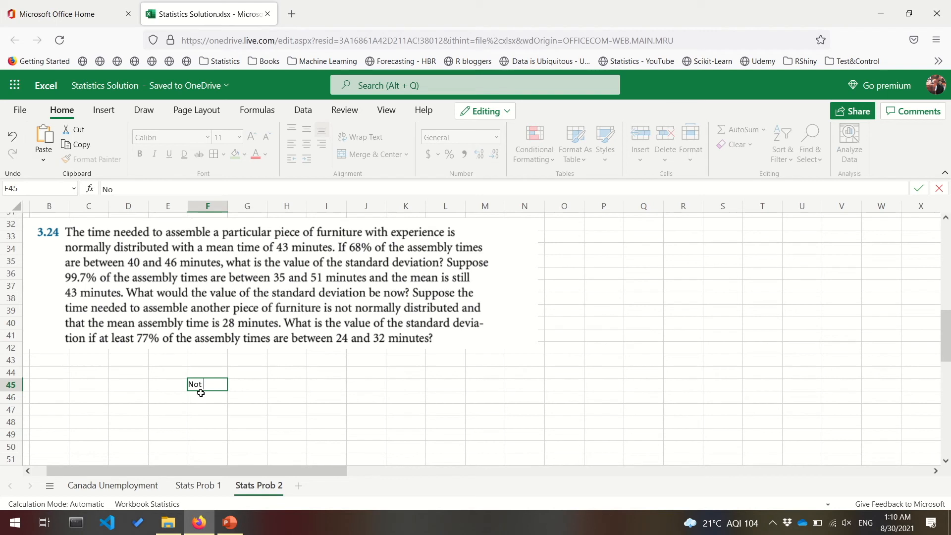
pyautogui.write('normal distribution')
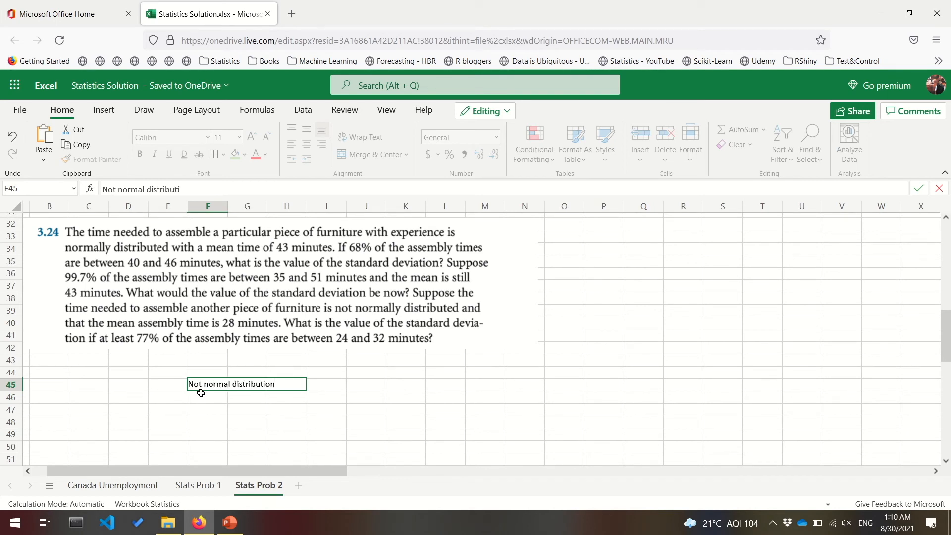
pyautogui.press('Return')
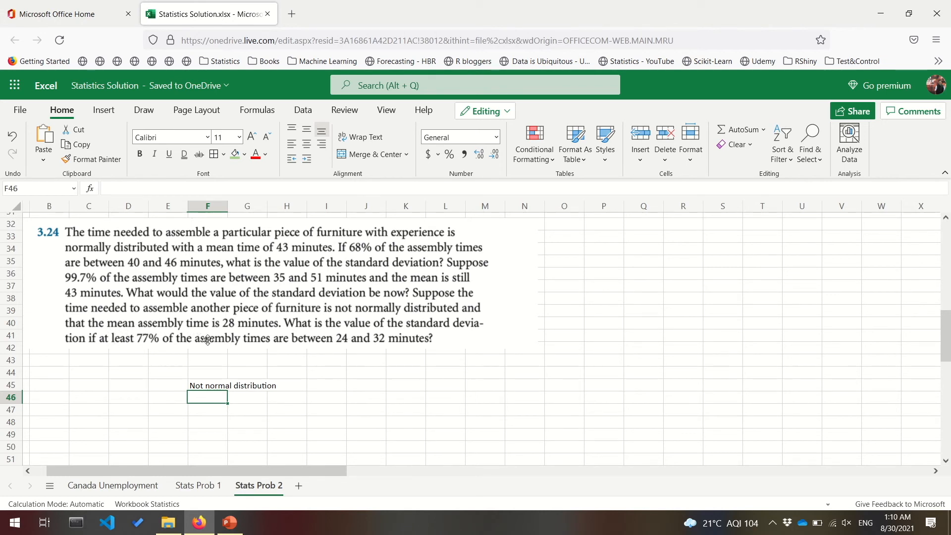
pyautogui.write('mean = 28 min')
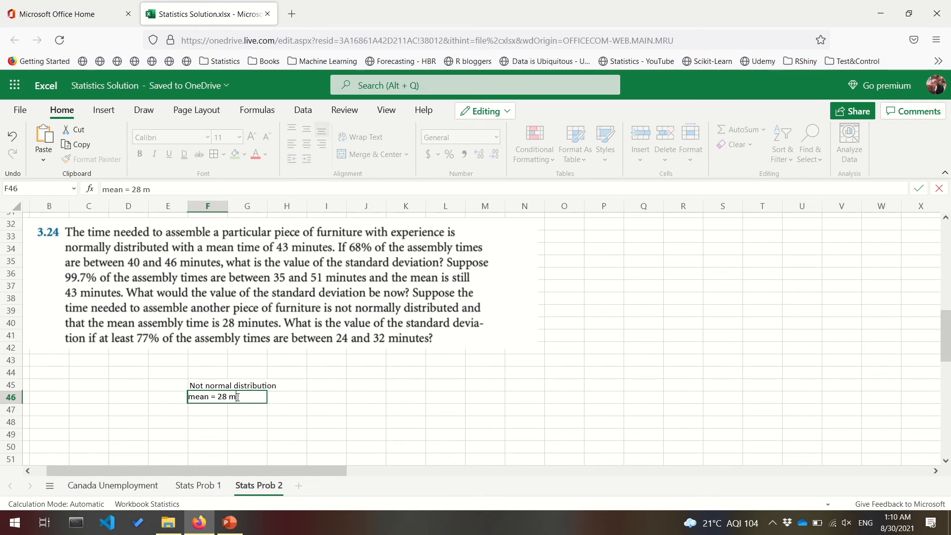
pyautogui.press('Return')
# - Enter the heading "Chebyshev's theorem" in D49 for the non-normal case
pyautogui.scroll(-1, 236, 396)
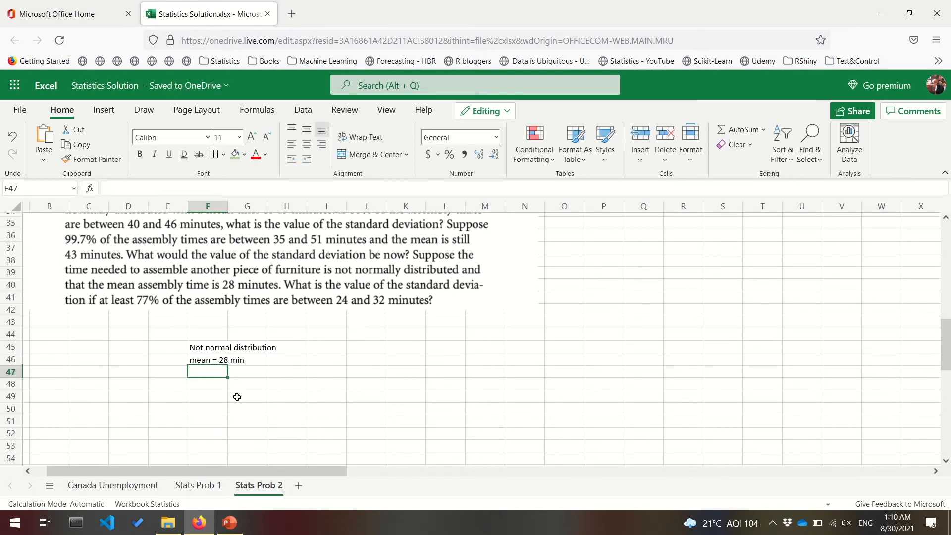
pyautogui.scroll(-1, 237, 397)
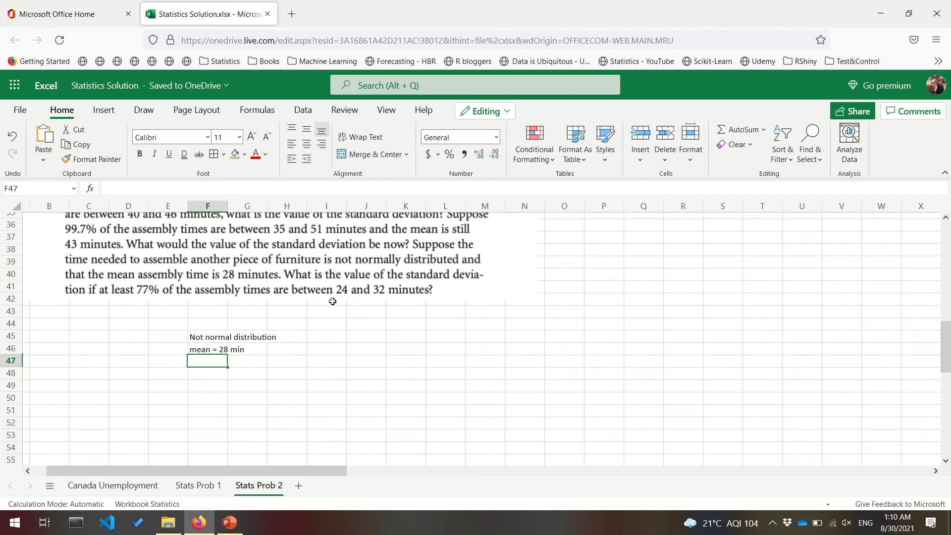
pyautogui.click(155, 376)
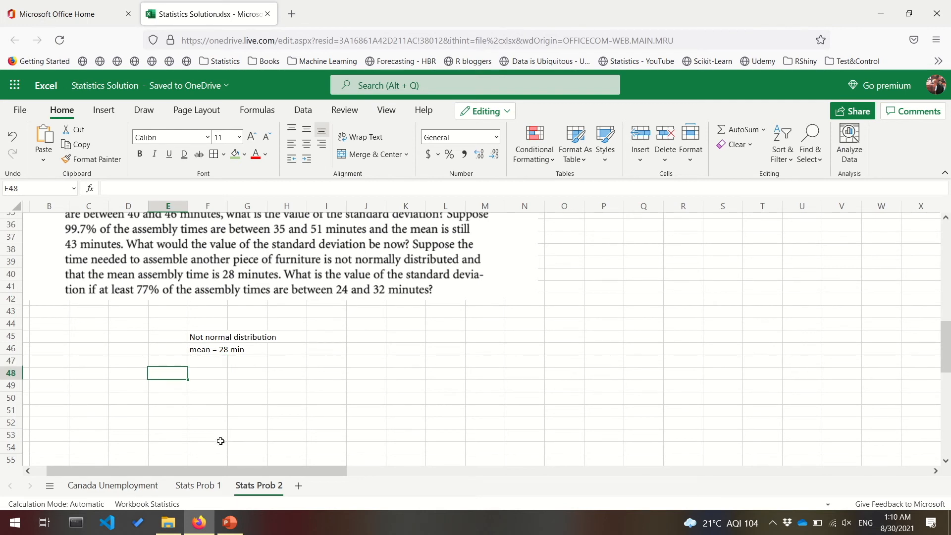
pyautogui.press('Left')
pyautogui.press('Down')
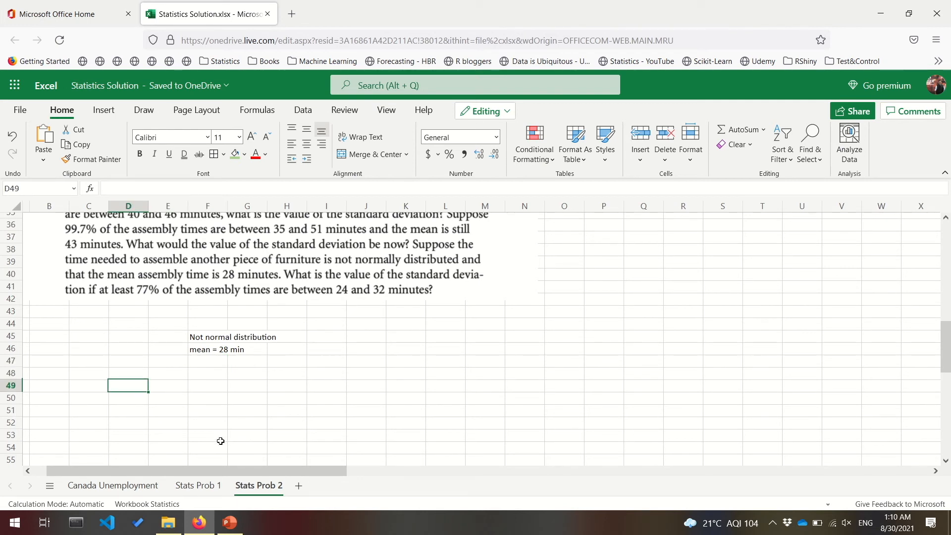
pyautogui.write("Chebyshev's theorem")
pyautogui.press('Right')
# - Enter the theorem statement "at least 1 - 1/k2 values will fall b/w u-ksigma, u + k sigma" in H49
pyautogui.press('Right')
pyautogui.press('Right')
pyautogui.press('Right')
pyautogui.write('a')
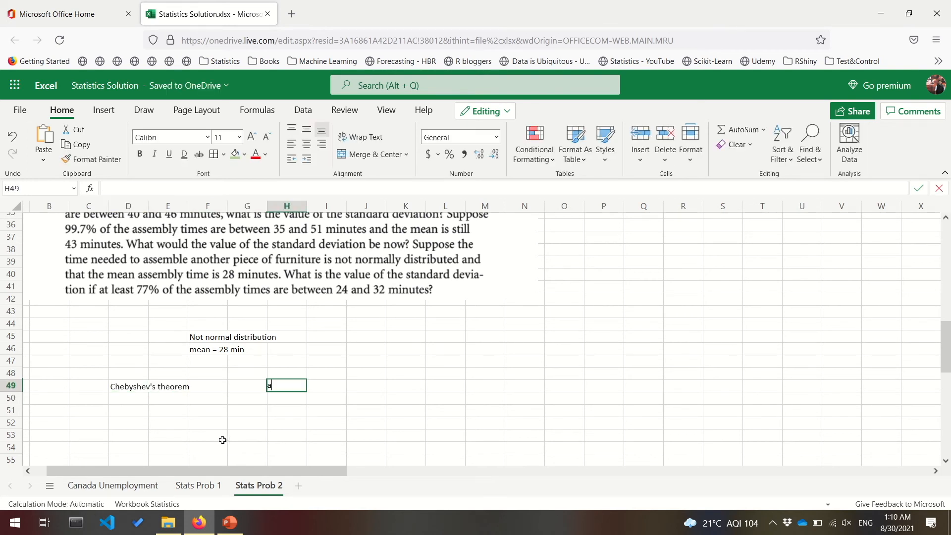
pyautogui.write('t least')
pyautogui.press('BackSpace')
pyautogui.press('BackSpace')
pyautogui.press('BackSpace')
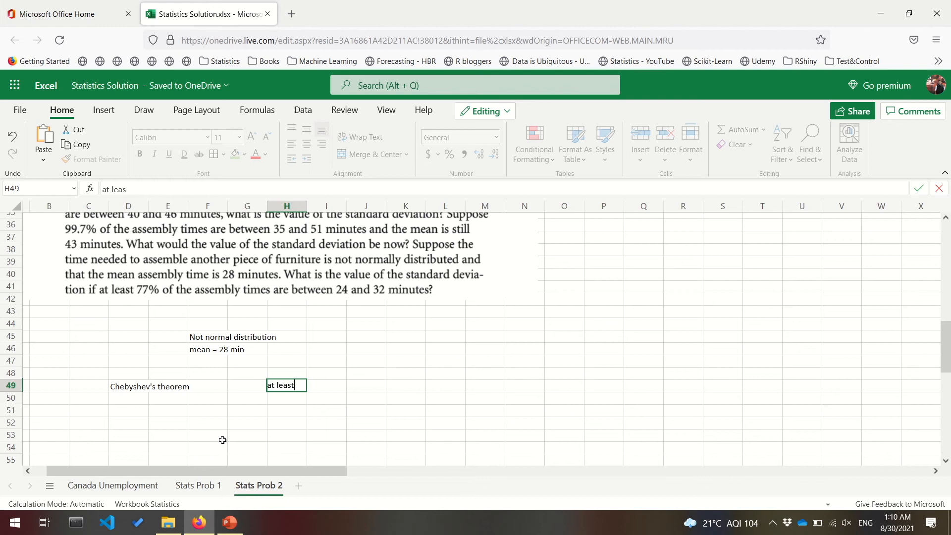
pyautogui.write('- 1/k2')
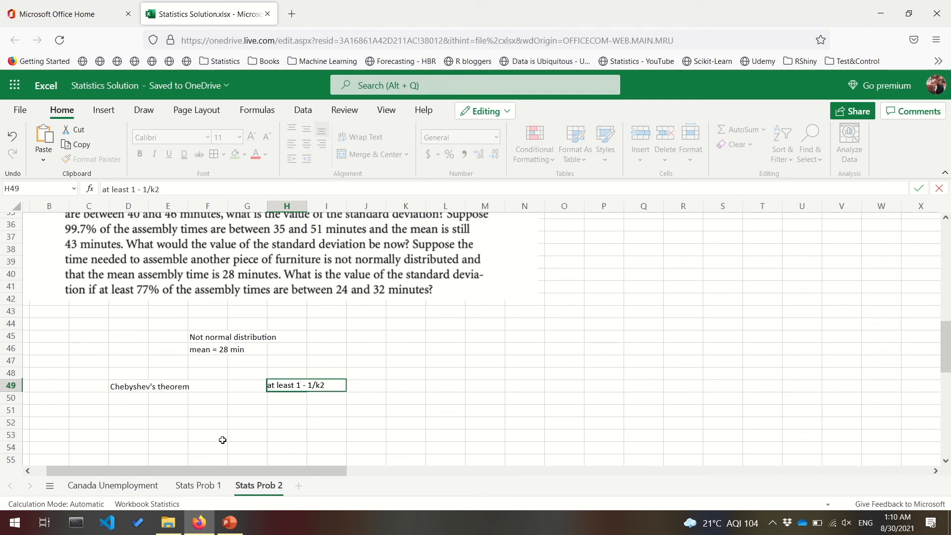
pyautogui.write(' values will fall b/w')
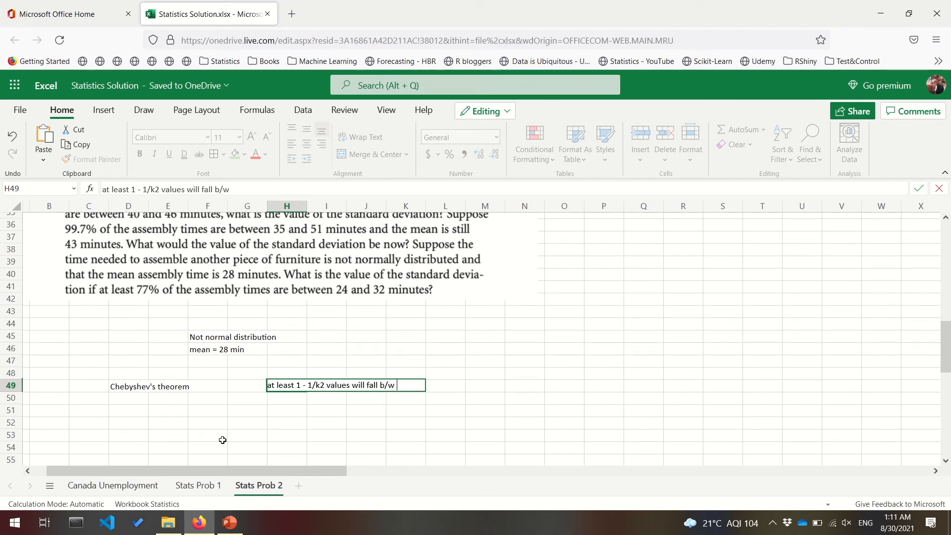
pyautogui.write(' u-ksignma, ')
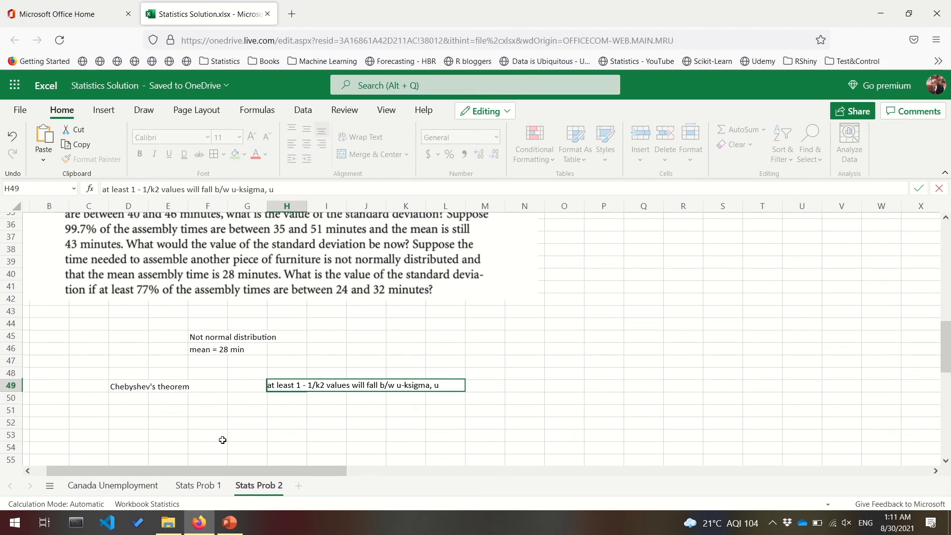
pyautogui.write('u + k sigma')
pyautogui.press('Return')
# - Sketch a black skewed distribution curve with a horizontal baseline in the empty area beside the theorem notes, across columns N to V
pyautogui.scroll(-1, 223, 440)
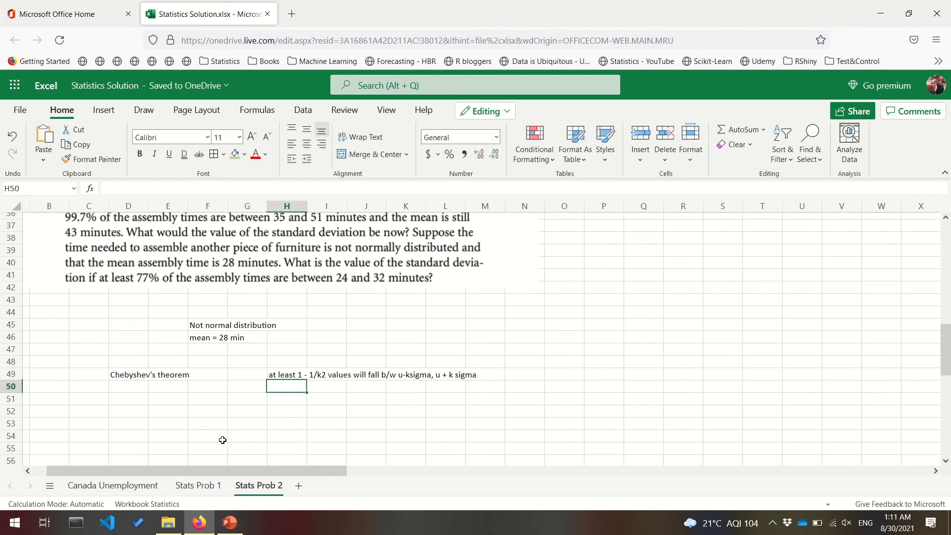
pyautogui.click(169, 406)
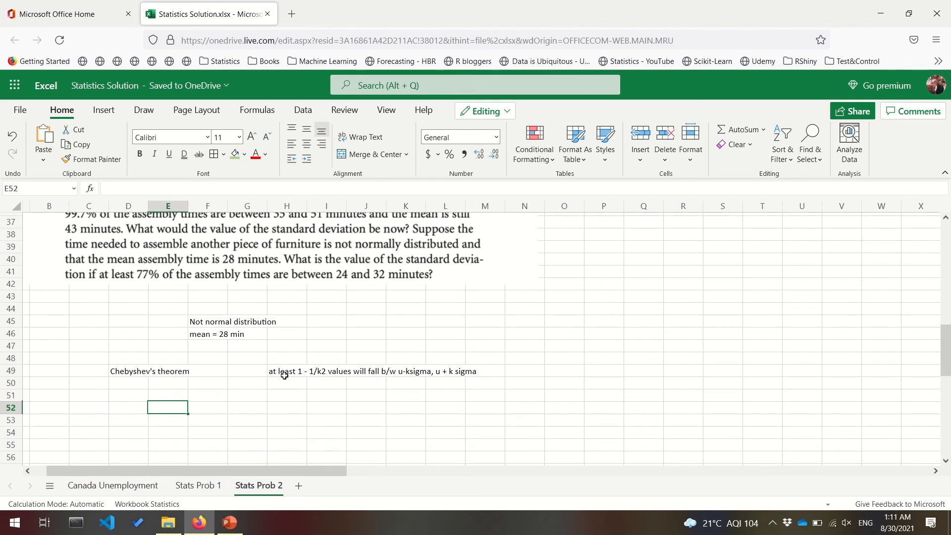
pyautogui.click(155, 110)
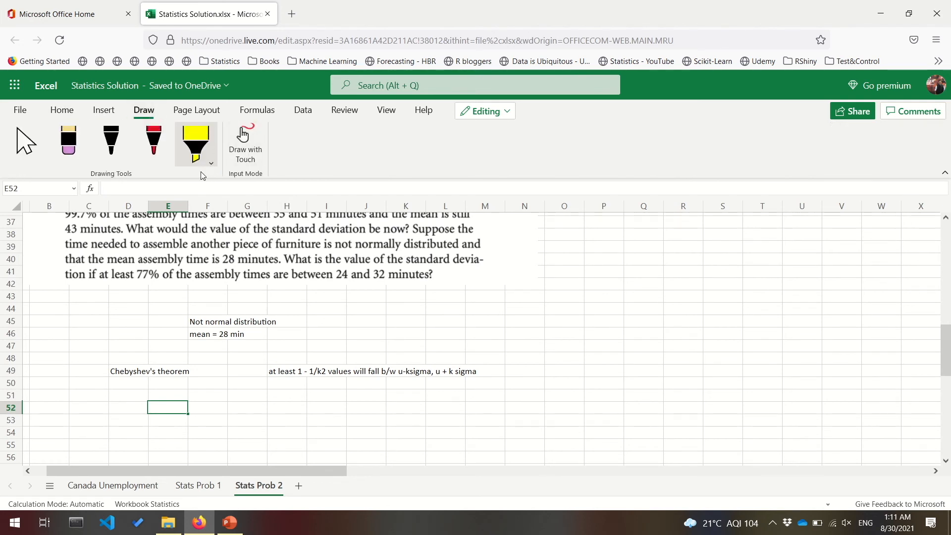
pyautogui.click(115, 151)
pyautogui.moveTo(555, 379)
pyautogui.mouseDown()
pyautogui.moveTo(686, 279)
pyautogui.moveTo(851, 383)
pyautogui.mouseUp()
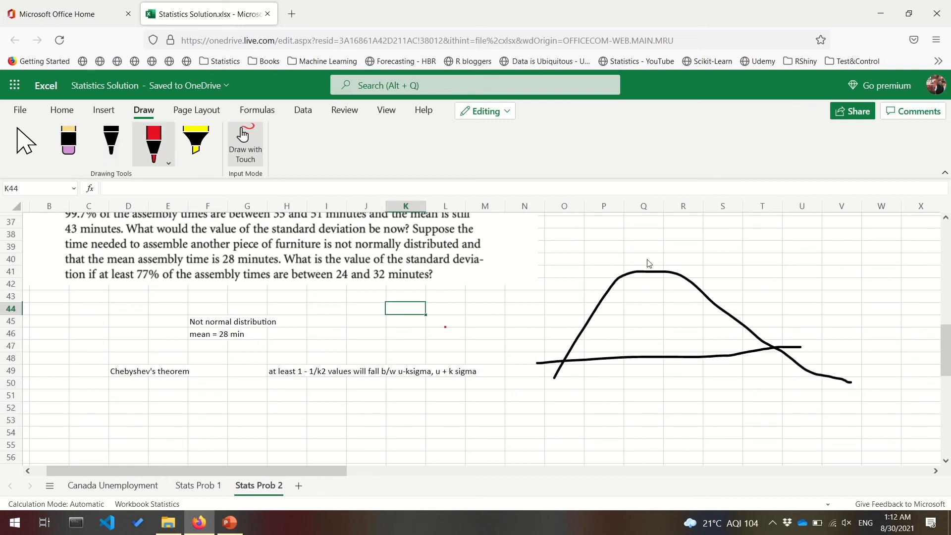
# - Draw a red mean arrow labelled μ through the curve's peak and a red vertical boundary line on each side of it
pyautogui.moveTo(639, 244); pyautogui.dragTo(649, 318)
pyautogui.moveTo(652, 356); pyautogui.dragTo(655, 385)
pyautogui.moveTo(640, 243)
pyautogui.mouseDown()
pyautogui.moveTo(632, 261)
pyautogui.moveTo(648, 253)
pyautogui.moveTo(634, 223)
pyautogui.moveTo(646, 236)
pyautogui.mouseUp()
pyautogui.moveTo(586, 297); pyautogui.dragTo(592, 398)
pyautogui.moveTo(702, 275); pyautogui.dragTo(702, 282)
pyautogui.moveTo(720, 399); pyautogui.dragTo(722, 411)
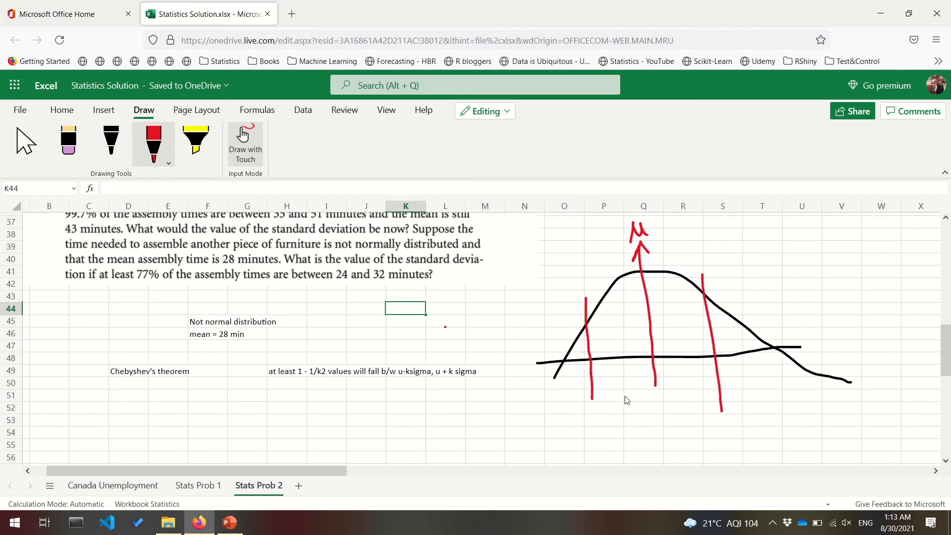
# - Label both red boundary lines K and mark the span between them with a double-headed arrow reading 77%
pyautogui.moveTo(576, 374); pyautogui.dragTo(582, 391)
pyautogui.moveTo(719, 362)
pyautogui.mouseDown()
pyautogui.moveTo(725, 381)
pyautogui.moveTo(738, 378)
pyautogui.mouseUp()
pyautogui.moveTo(603, 385)
pyautogui.mouseDown()
pyautogui.moveTo(600, 394)
pyautogui.moveTo(721, 378)
pyautogui.moveTo(714, 393)
pyautogui.mouseUp()
pyautogui.moveTo(633, 403)
pyautogui.mouseDown()
pyautogui.moveTo(644, 403)
pyautogui.moveTo(646, 422)
pyautogui.moveTo(667, 403)
pyautogui.moveTo(662, 427)
pyautogui.moveTo(682, 420)
pyautogui.mouseUp()
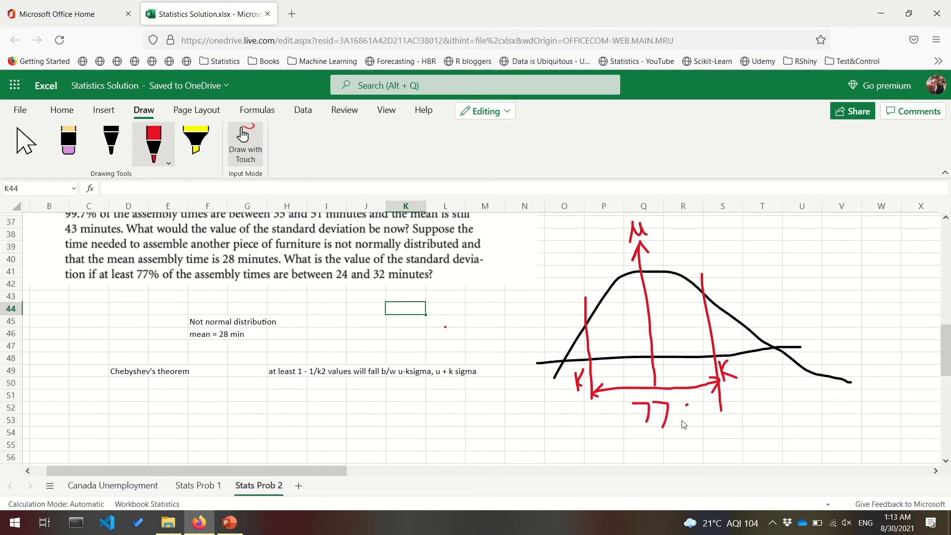
pyautogui.click(678, 411)
# - Draw black leader lines from the two K boundaries and label the lower one 24 and the upper one 32
pyautogui.click(111, 144)
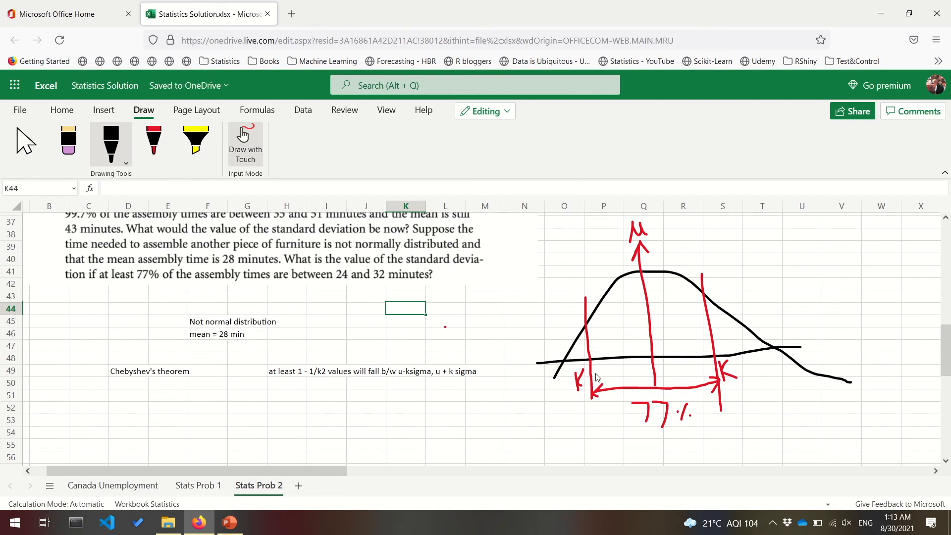
pyautogui.moveTo(590, 362)
pyautogui.mouseDown()
pyautogui.moveTo(546, 419)
pyautogui.moveTo(569, 438)
pyautogui.mouseUp()
pyautogui.moveTo(563, 420); pyautogui.dragTo(572, 436)
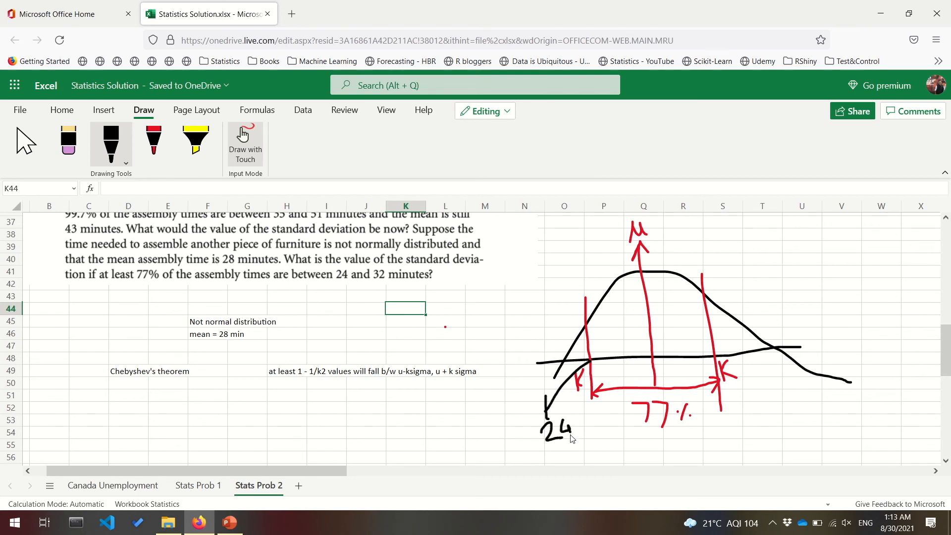
pyautogui.moveTo(715, 357)
pyautogui.mouseDown()
pyautogui.moveTo(777, 408)
pyautogui.moveTo(785, 422)
pyautogui.moveTo(772, 438)
pyautogui.moveTo(788, 410)
pyautogui.moveTo(802, 427)
pyautogui.moveTo(809, 421)
pyautogui.mouseUp()
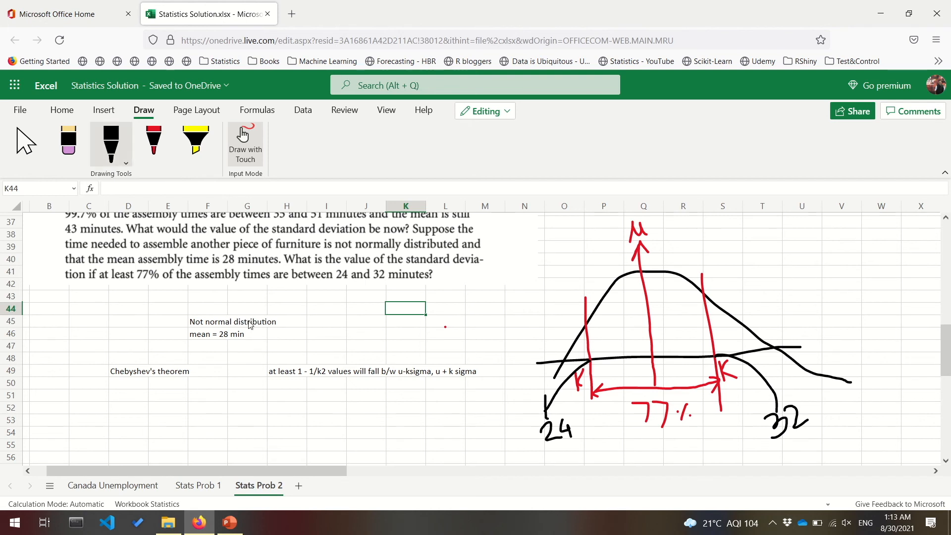
pyautogui.press('Escape')
# - Enter the label "1 - 1/k2" in E52 and its value 0.77 in G52
pyautogui.click(184, 394)
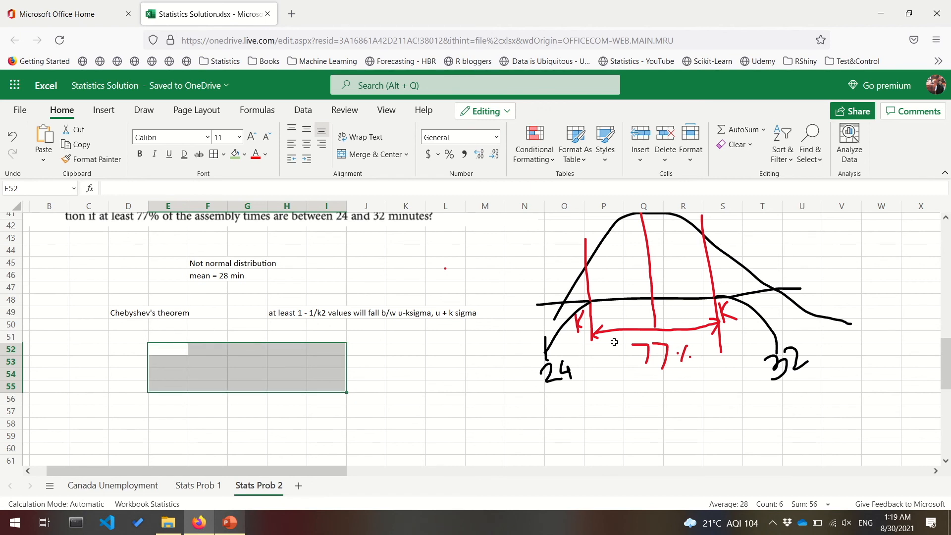
pyautogui.click(605, 370)
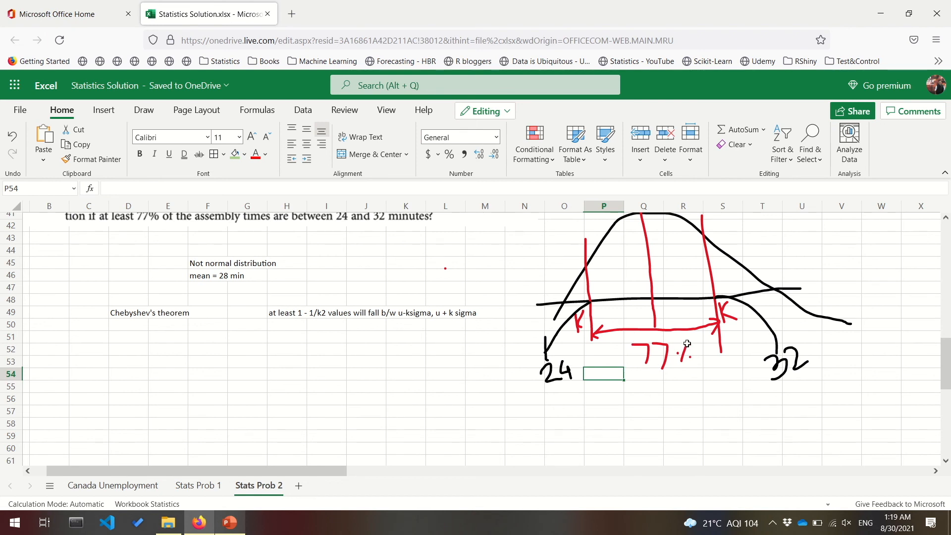
pyautogui.click(198, 345)
pyautogui.click(168, 347)
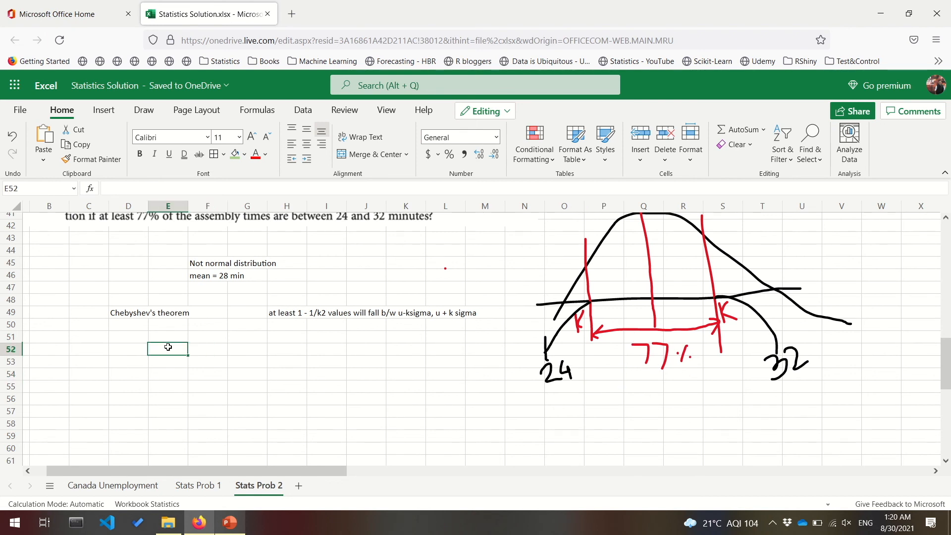
pyautogui.write('1 - 1/k2')
pyautogui.press('Tab')
pyautogui.press('Tab')
pyautogui.write('/')
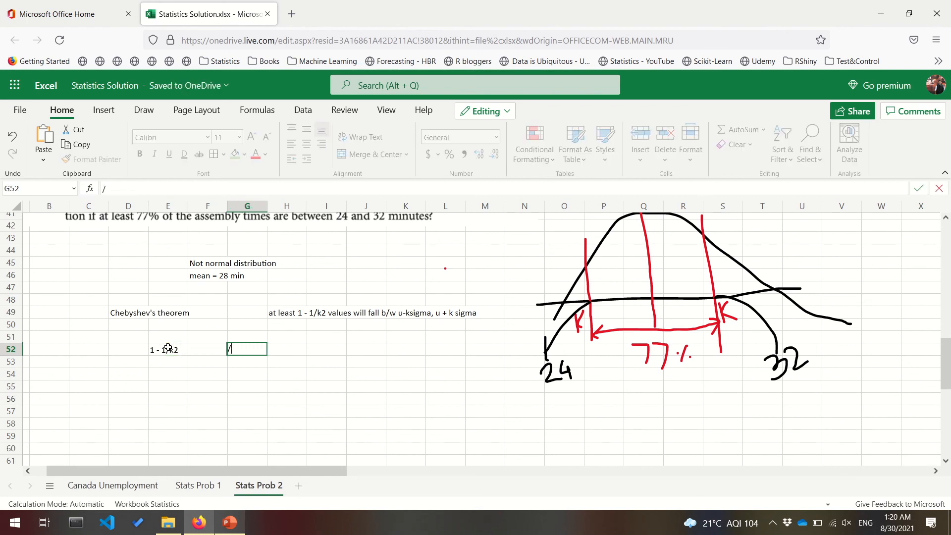
pyautogui.write('77')
pyautogui.press('Return')
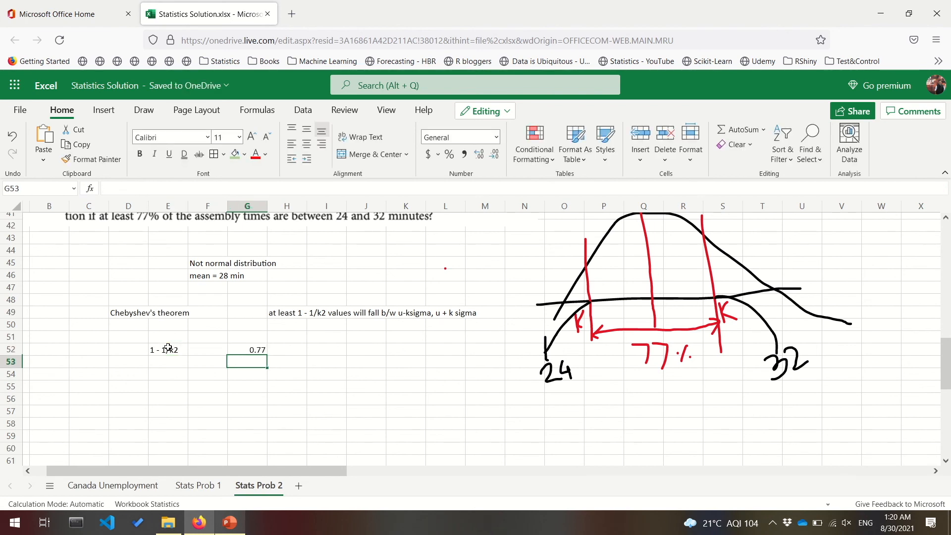
# - Enter the label "1/k2" in E53 and calculate it in G53 with =1-.77
pyautogui.press('Left')
pyautogui.press('Down')
pyautogui.press('Left')
pyautogui.press('Up')
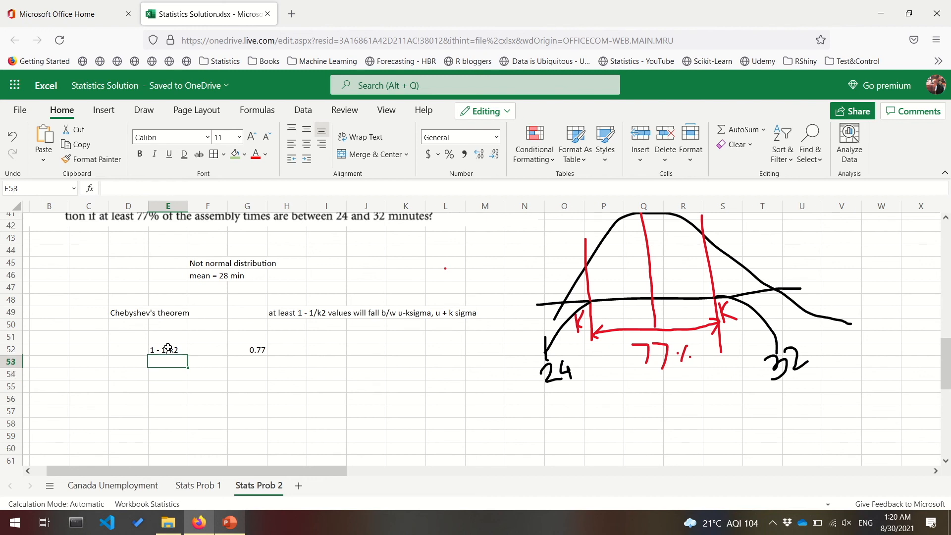
pyautogui.write('1/k')
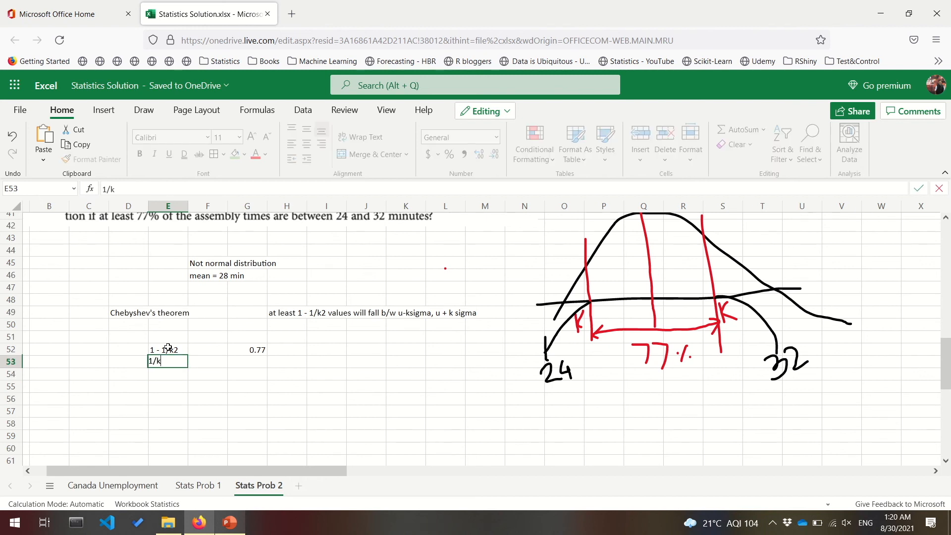
pyautogui.write('2')
pyautogui.press('Right')
pyautogui.press('Right')
pyautogui.write('=')
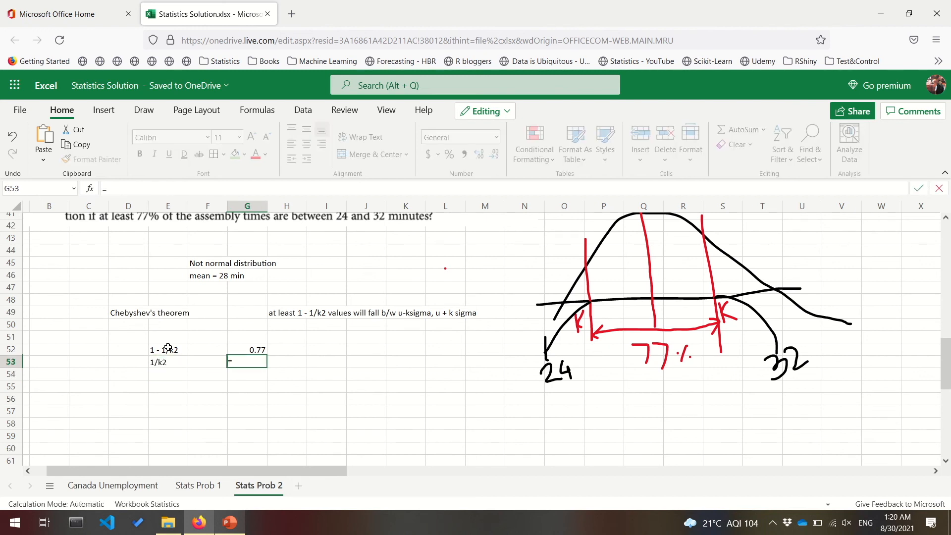
pyautogui.write('1-.77')
pyautogui.press('Return')
# - Enter the label "k2" in E54 and calculate it in G54 with =1/.23
pyautogui.press('Left')
pyautogui.press('Left')
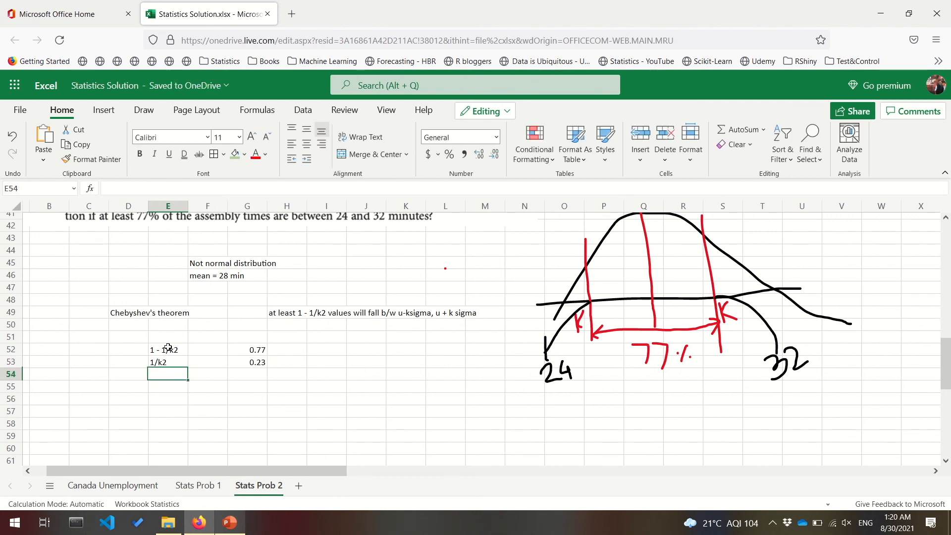
pyautogui.write('k2')
pyautogui.press('Right')
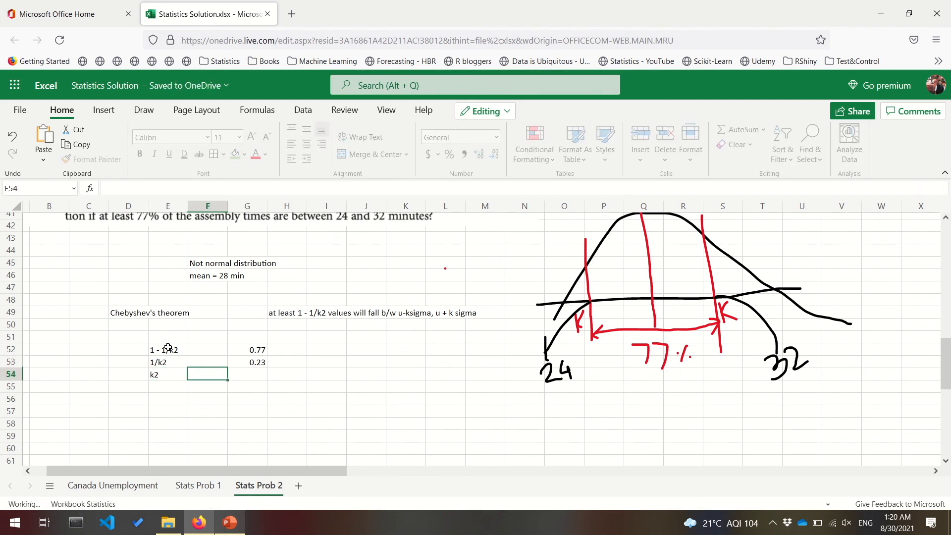
pyautogui.press('Right')
pyautogui.write('=1/.23')
pyautogui.press('Return')
# - Enter the label "k" in E55 and calculate it in G55 with =SQRT(G54)
pyautogui.press('Left')
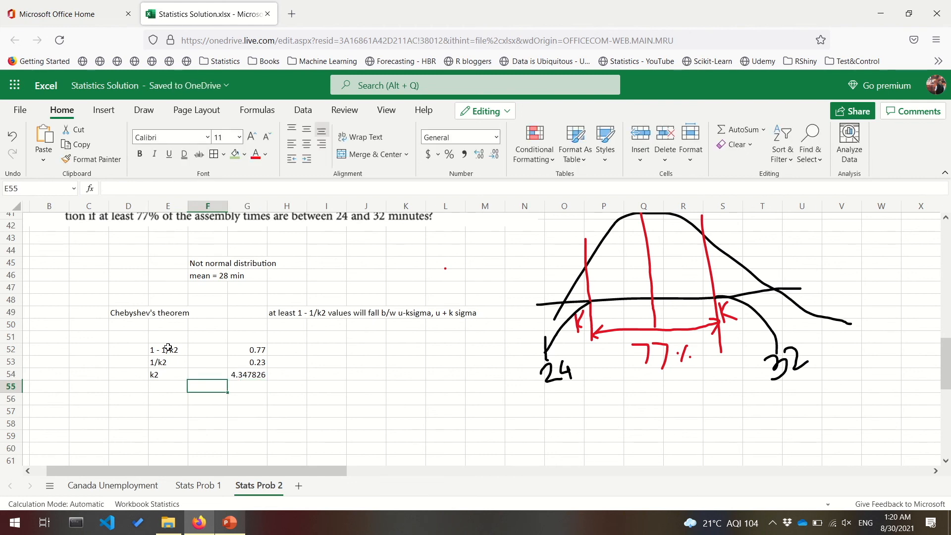
pyautogui.press('Left')
pyautogui.write('k2')
pyautogui.press('Right')
pyautogui.press('Left')
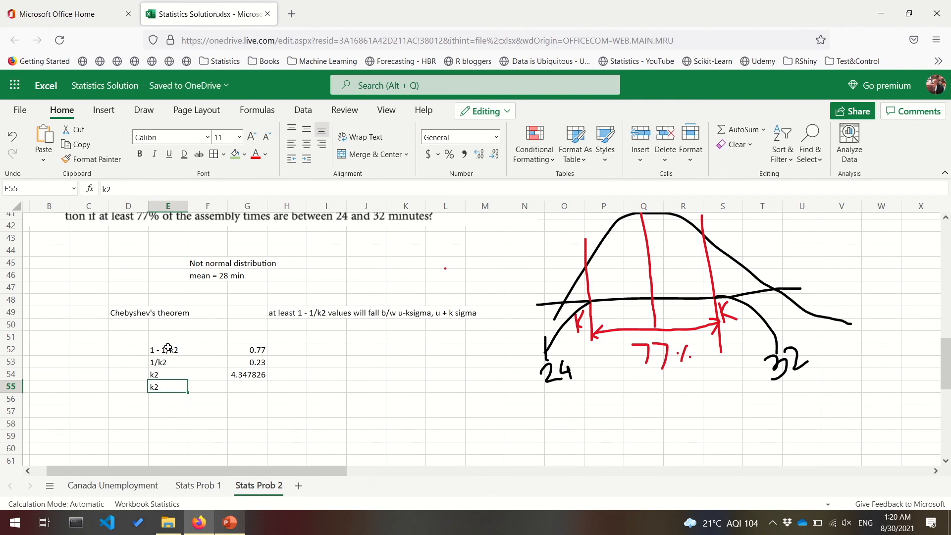
pyautogui.write('k')
pyautogui.press('Right')
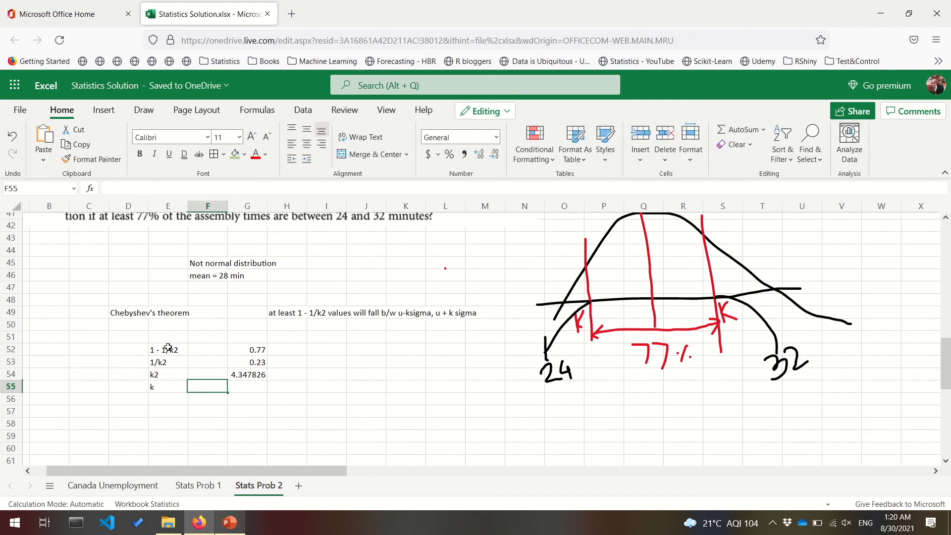
pyautogui.press('Right')
pyautogui.write('=sq')
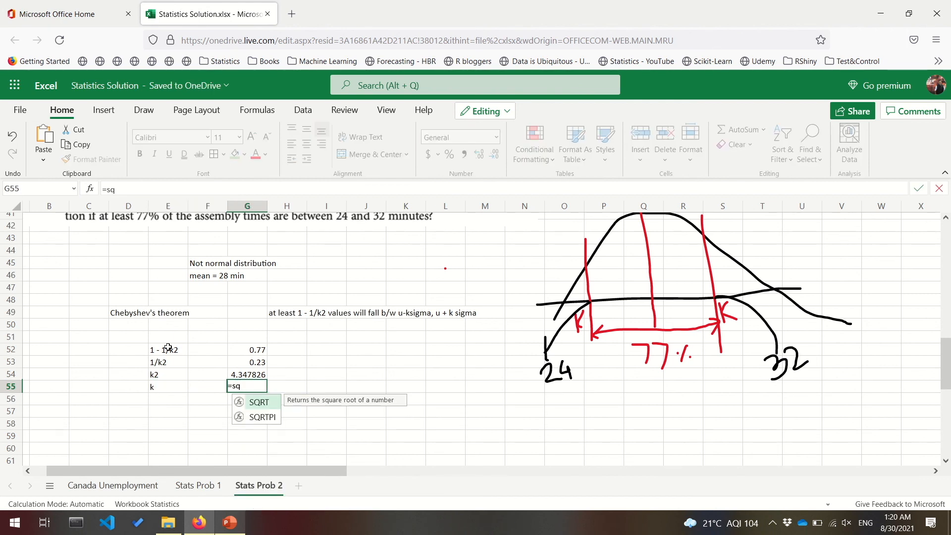
pyautogui.write('rt(g54)')
pyautogui.press('Return')
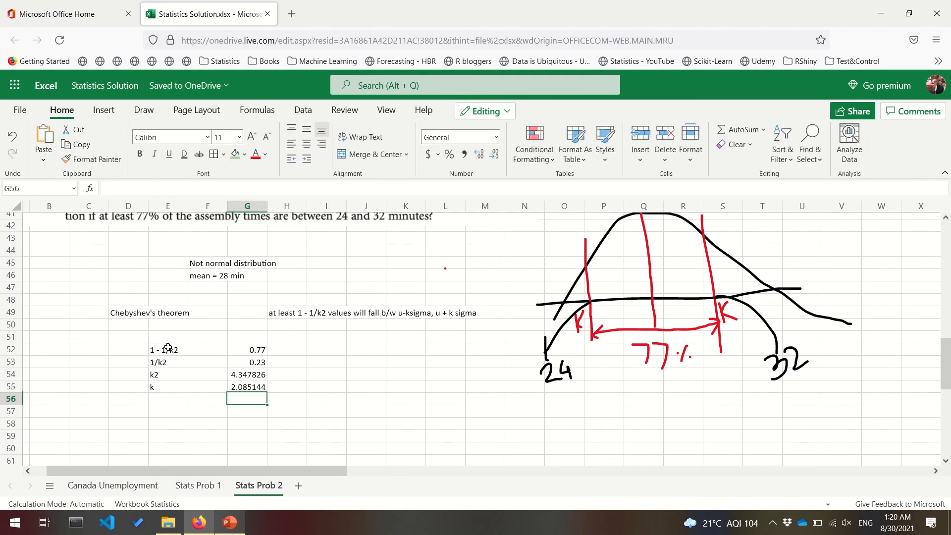
# - Enter the lower limit label "u - k sigma" in D58 and its value 24 in F58
pyautogui.scroll(-1, 168, 347)
pyautogui.click(245, 355)
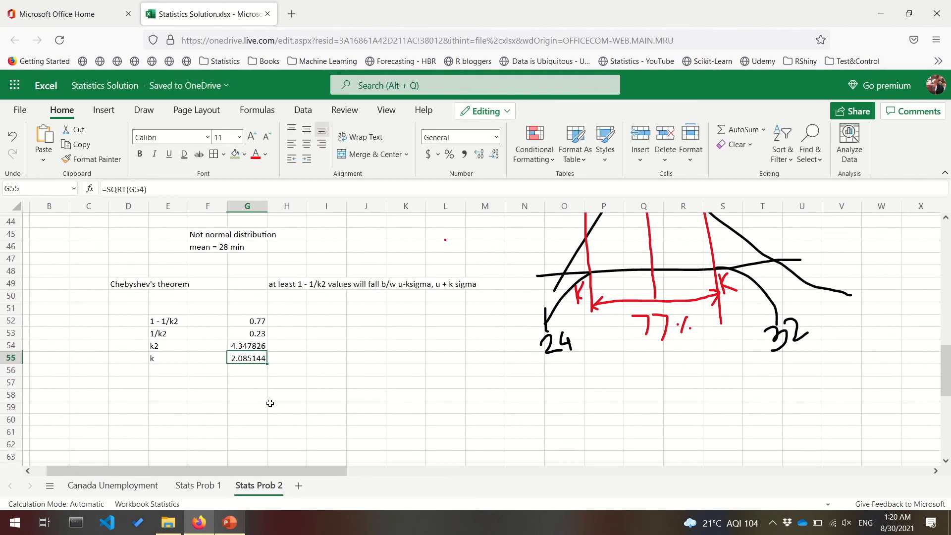
pyautogui.click(159, 362)
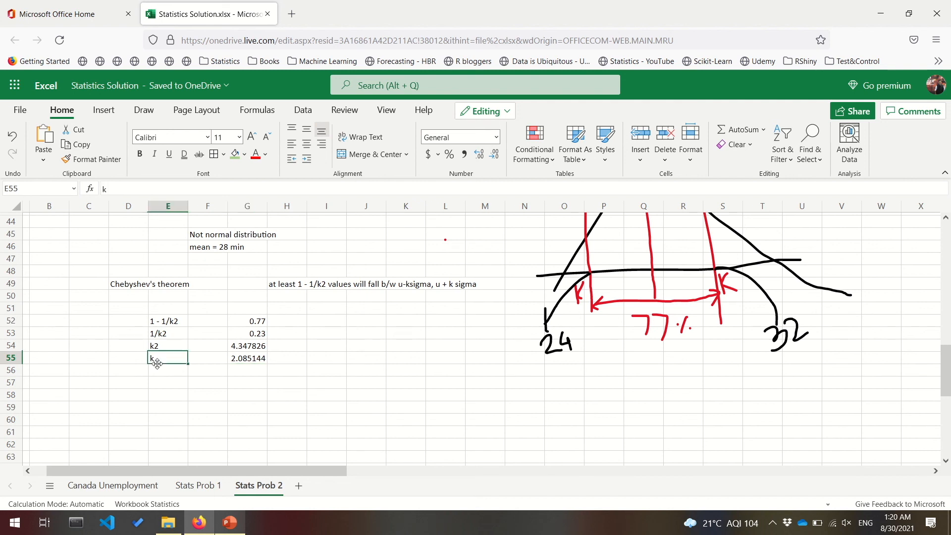
pyautogui.click(167, 398)
pyautogui.click(112, 399)
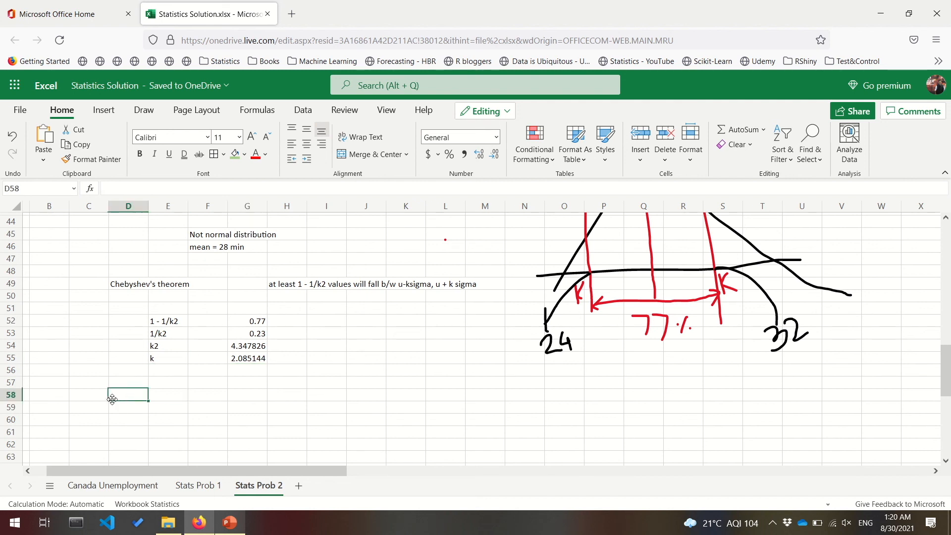
pyautogui.write('u')
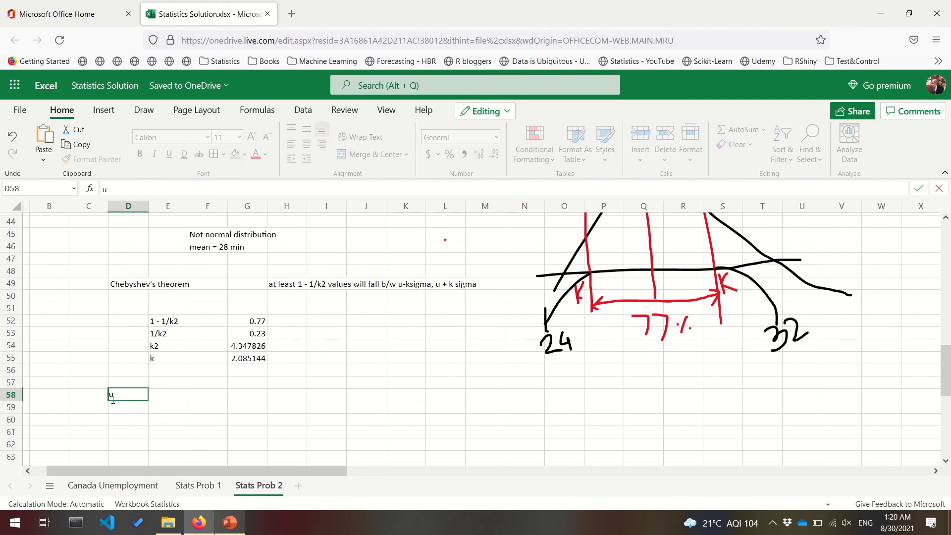
pyautogui.write(' - k sigma')
pyautogui.press('Tab')
pyautogui.press('Tab')
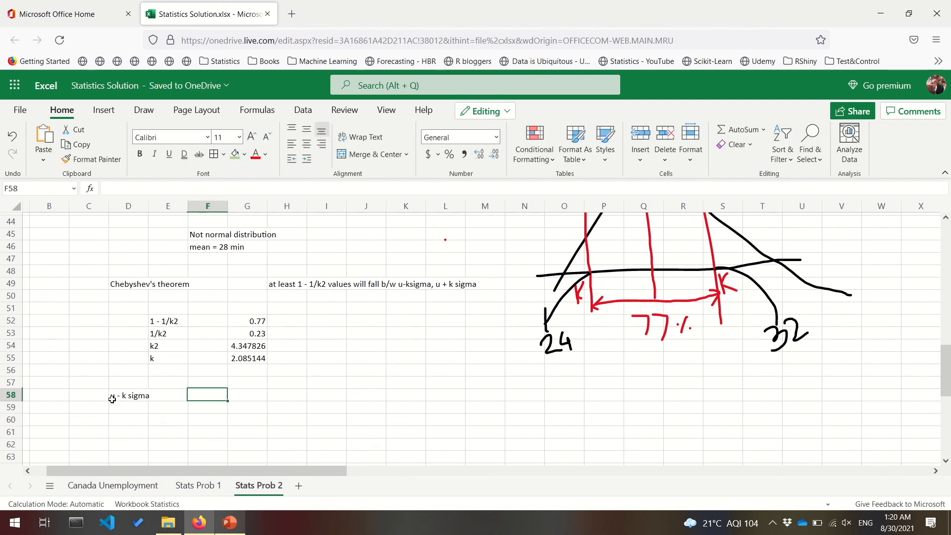
pyautogui.write('24')
pyautogui.press('Return')
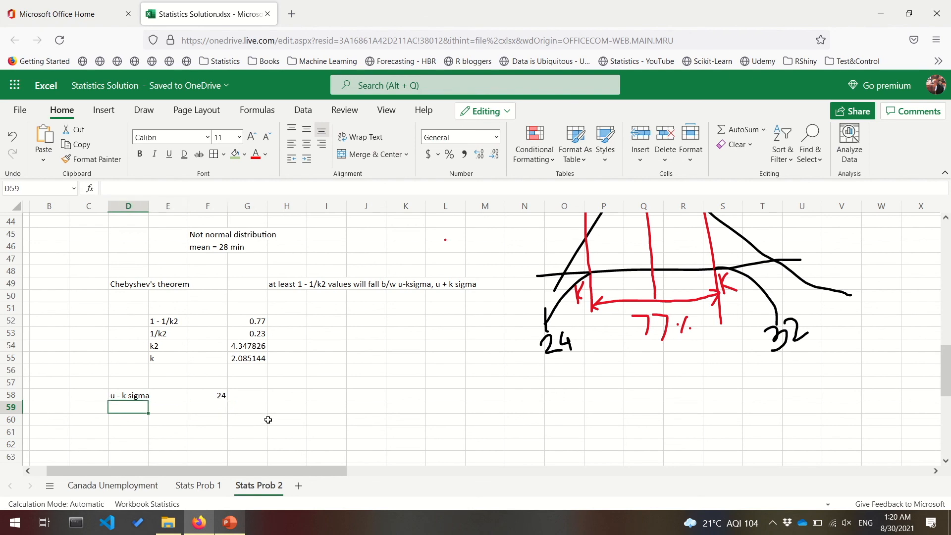
# - Enter the upper limit label "u + k sigma" in D59 and its value 32 in F59
pyautogui.write('u + k sigma')
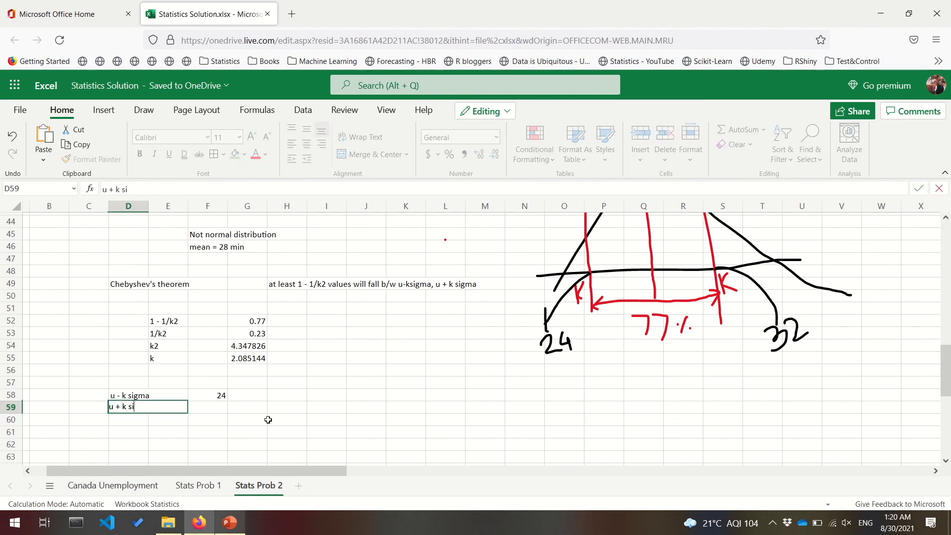
pyautogui.press('Tab')
pyautogui.press('Tab')
pyautogui.press('Tab')
pyautogui.hotkey('shift', 'Tab')
pyautogui.write('32')
pyautogui.press('Tab')
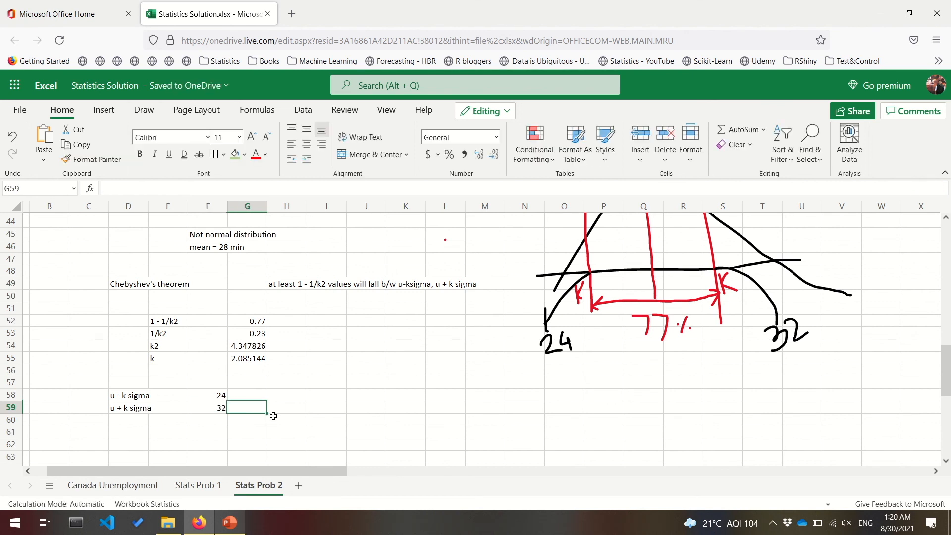
# - Enter the label "sigma" in I58 and calculate it from the lower limit in J58 with =(28-24)/G55
pyautogui.click(321, 394)
pyautogui.write('sigma')
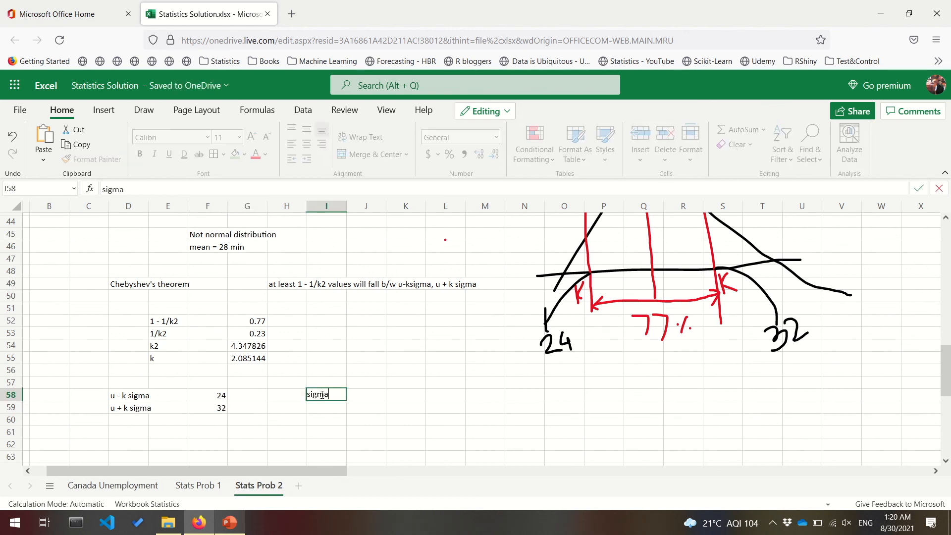
pyautogui.press('Tab')
pyautogui.write('=')
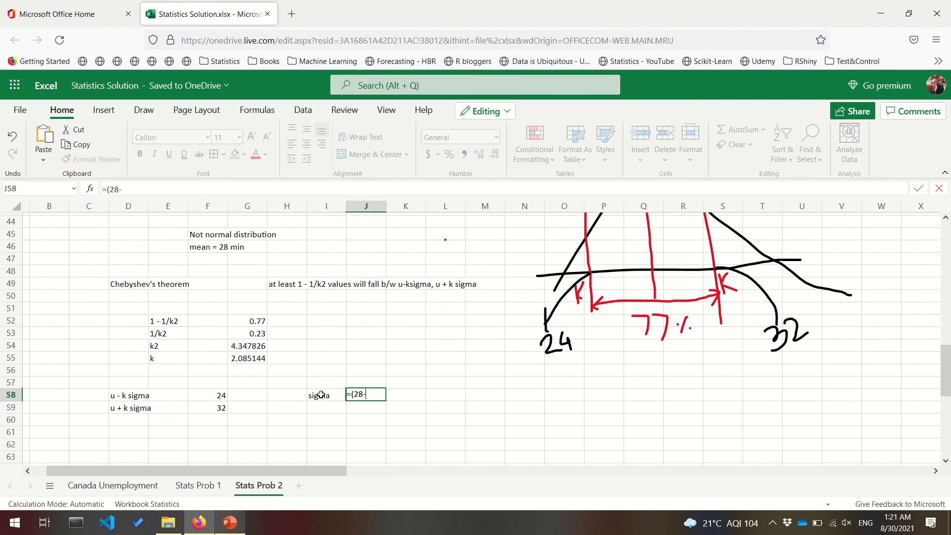
pyautogui.write('(28-24)/')
pyautogui.click(255, 358)
pyautogui.press('Return')
# - Enter the label "sigma" in I59 and calculate it from the upper limit in J59 with =(32-28)/G55
pyautogui.press('Left')
pyautogui.write('sigma')
pyautogui.press('Tab')
pyautogui.write('=(32-28)/')
pyautogui.click(252, 361)
pyautogui.press('Return')
pyautogui.press('Up')
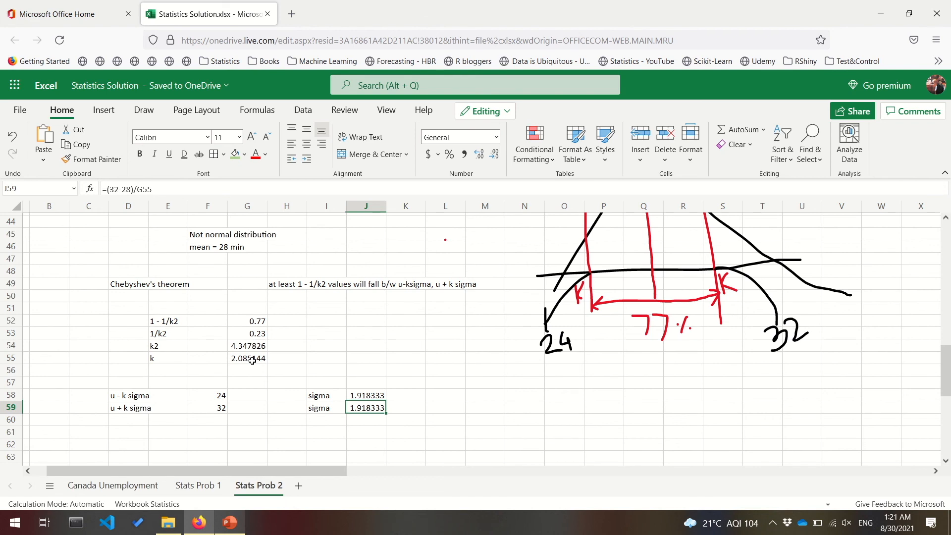
# - Review the worked solutions on the Stats Prob 2, Stats Prob 1 and Canada Unemployment sheets
pyautogui.scroll(1, 361, 397)
pyautogui.scroll(2, 362, 398)
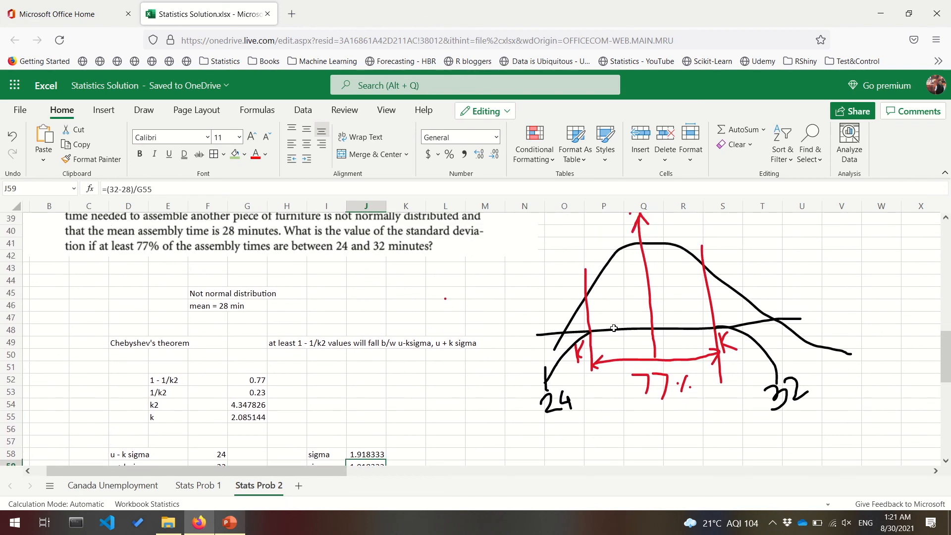
pyautogui.scroll(1, 615, 338)
pyautogui.click(123, 361)
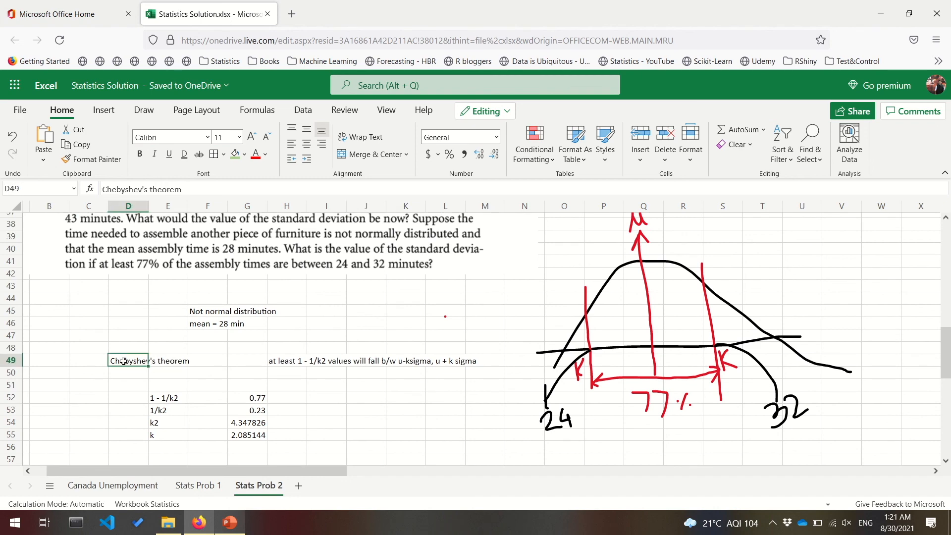
pyautogui.scroll(12, 367, 364)
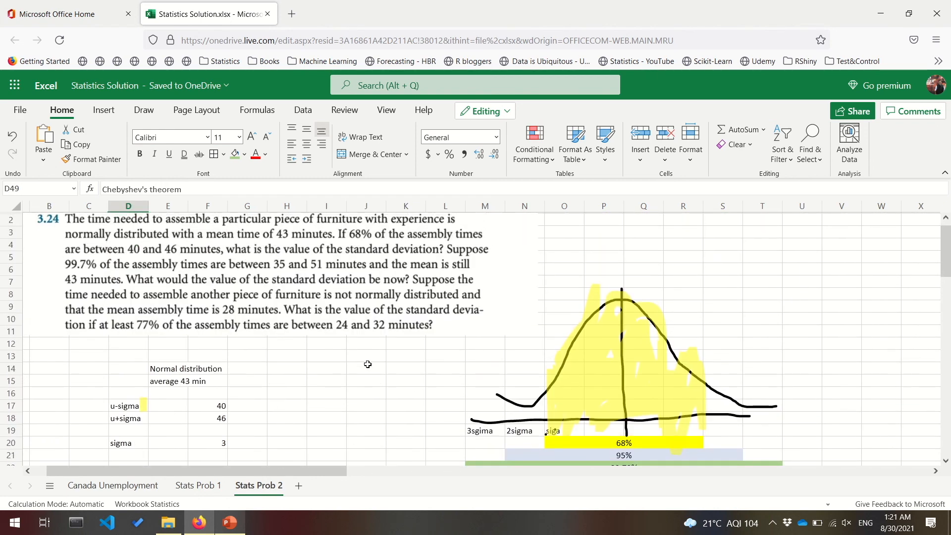
pyautogui.click(207, 486)
pyautogui.scroll(15, 369, 352)
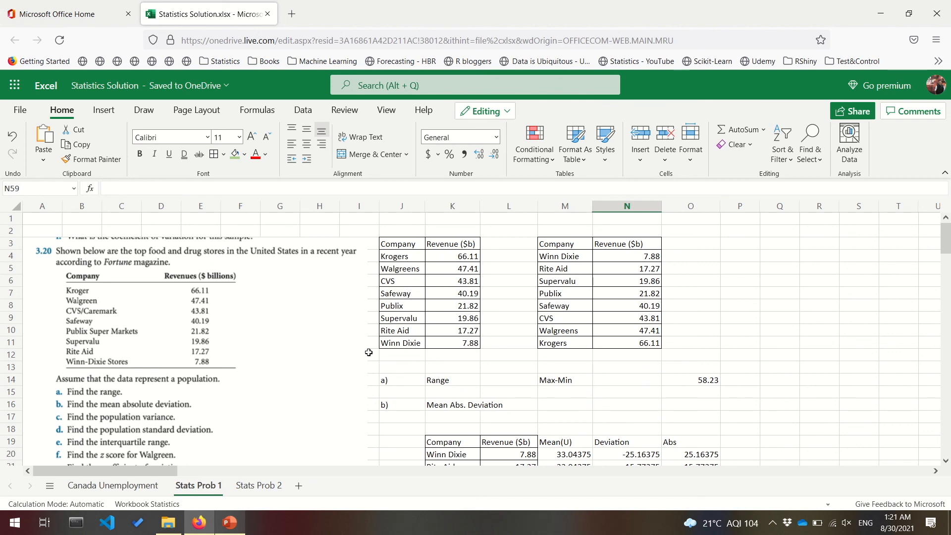
pyautogui.click(639, 268)
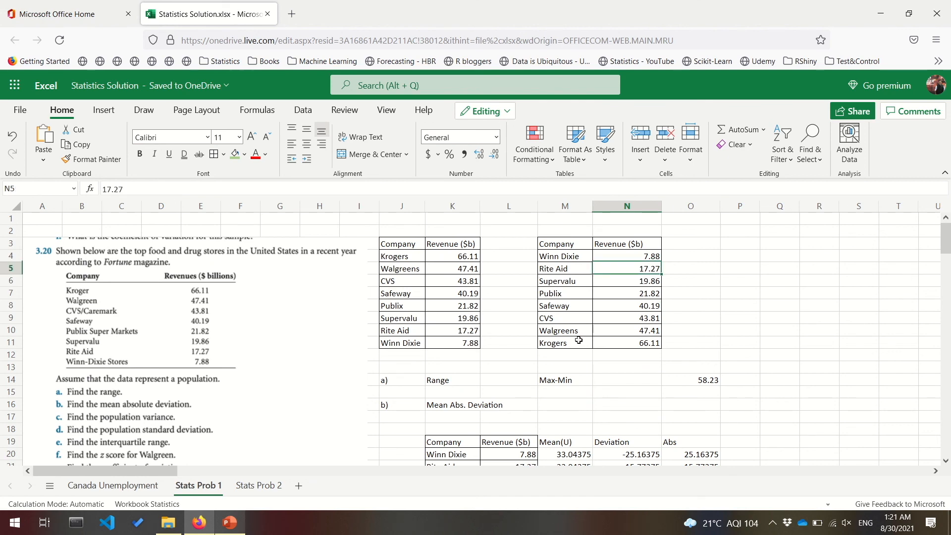
pyautogui.scroll(-4, 578, 340)
pyautogui.click(458, 263)
pyautogui.scroll(1, 297, 297)
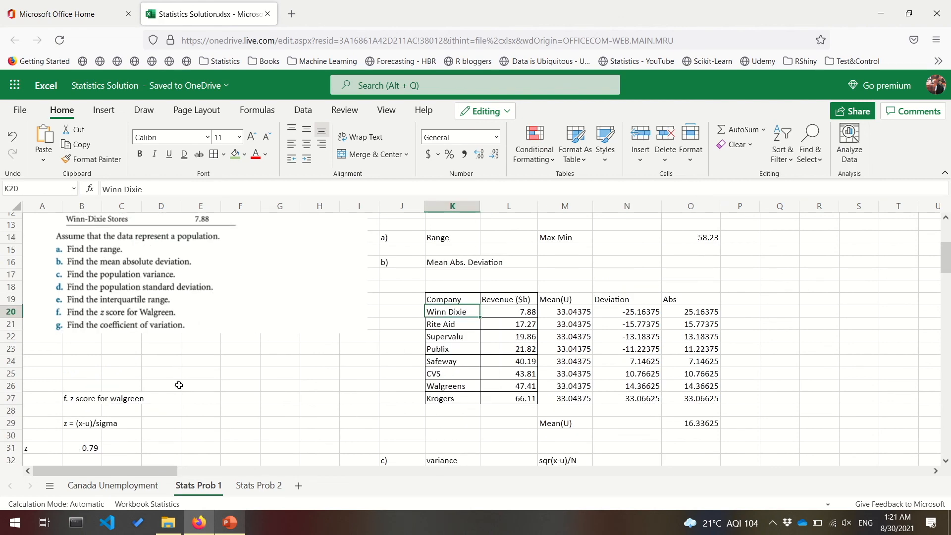
pyautogui.scroll(-2, 179, 385)
pyautogui.click(139, 490)
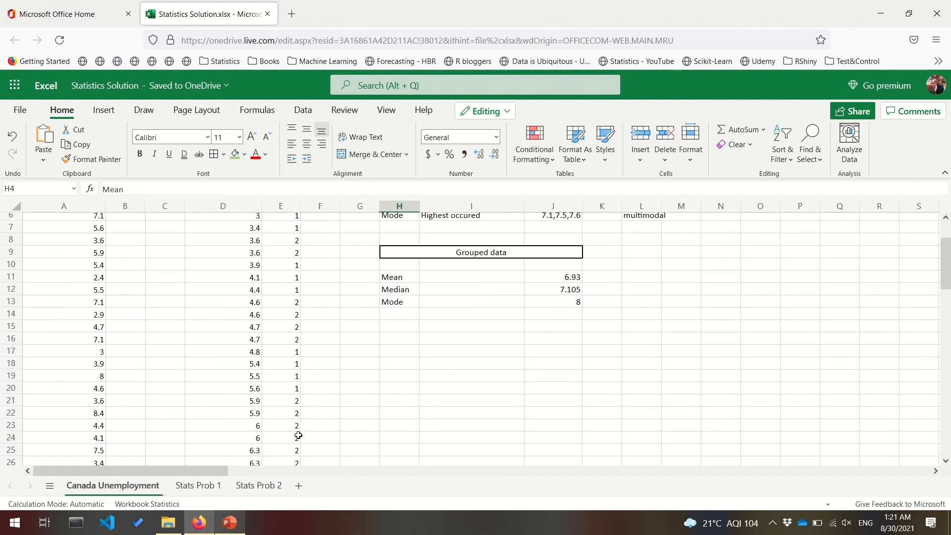
pyautogui.scroll(2, 299, 435)
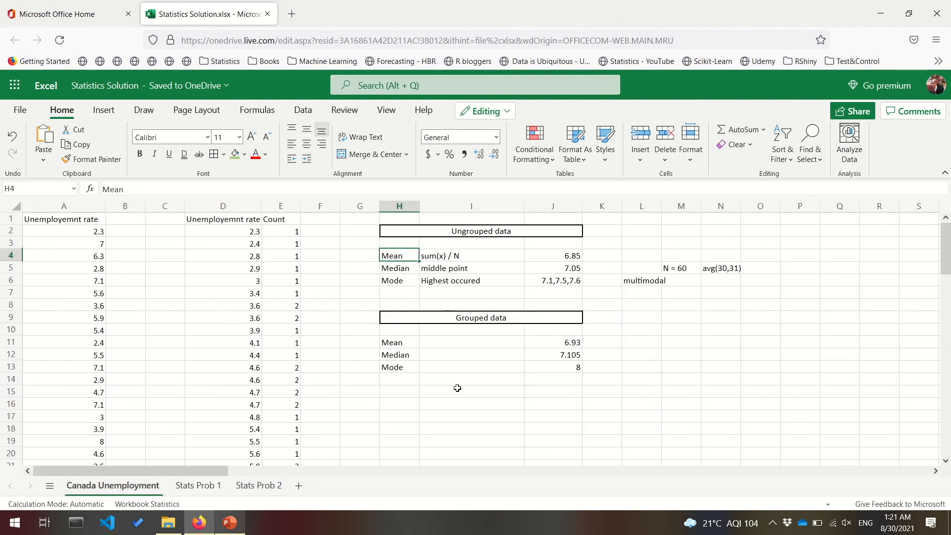